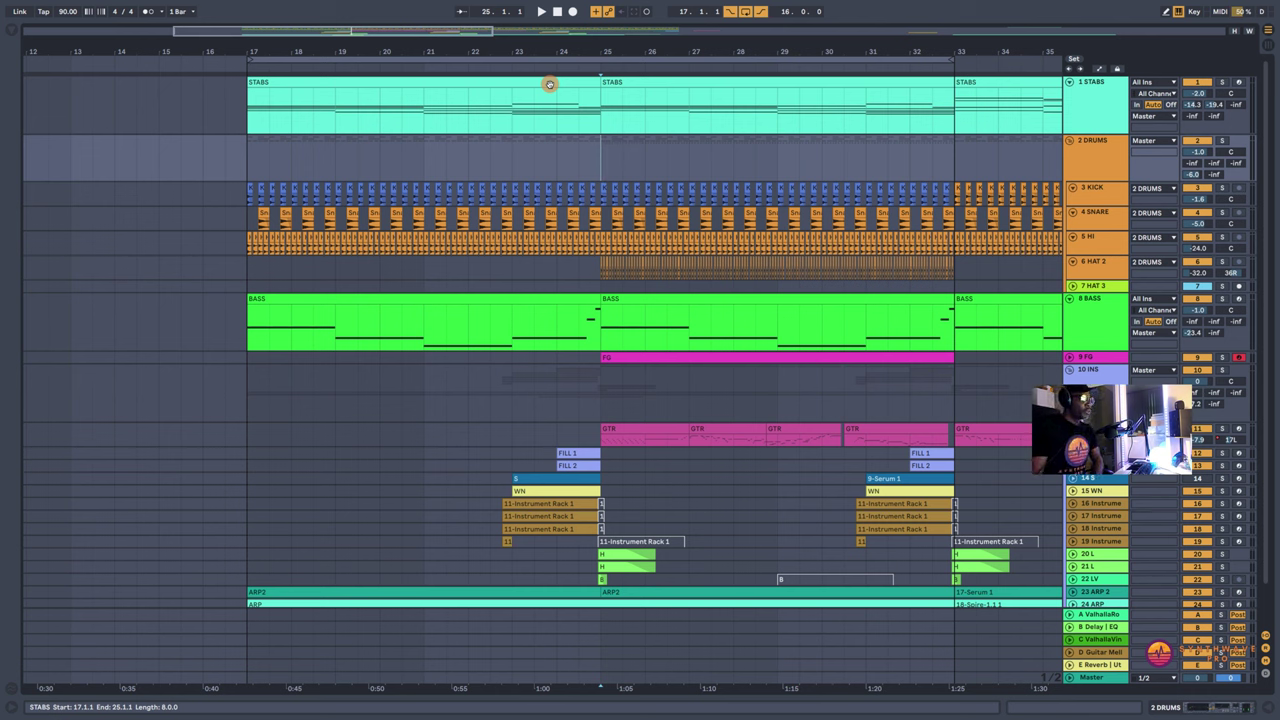
Step: Audition the first STABS clip with its track soloed, and then stop playback and release the solo
click(1222, 81)
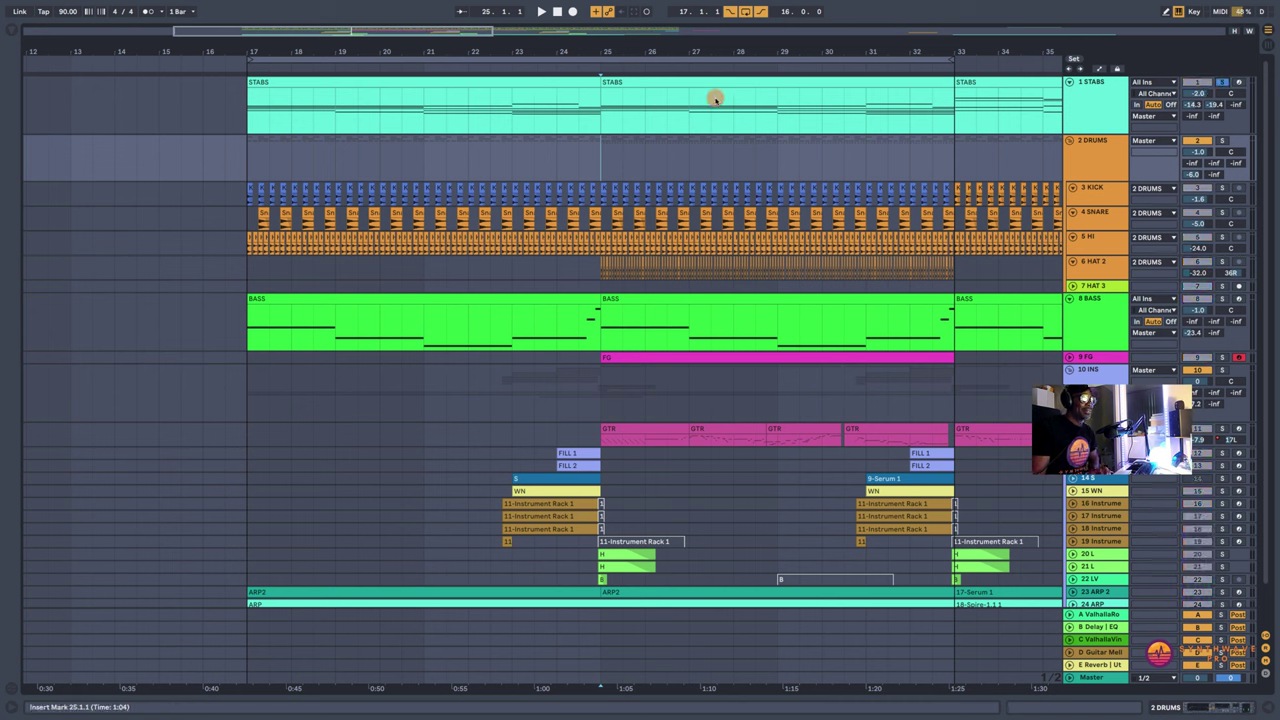
click(390, 85)
key(space)
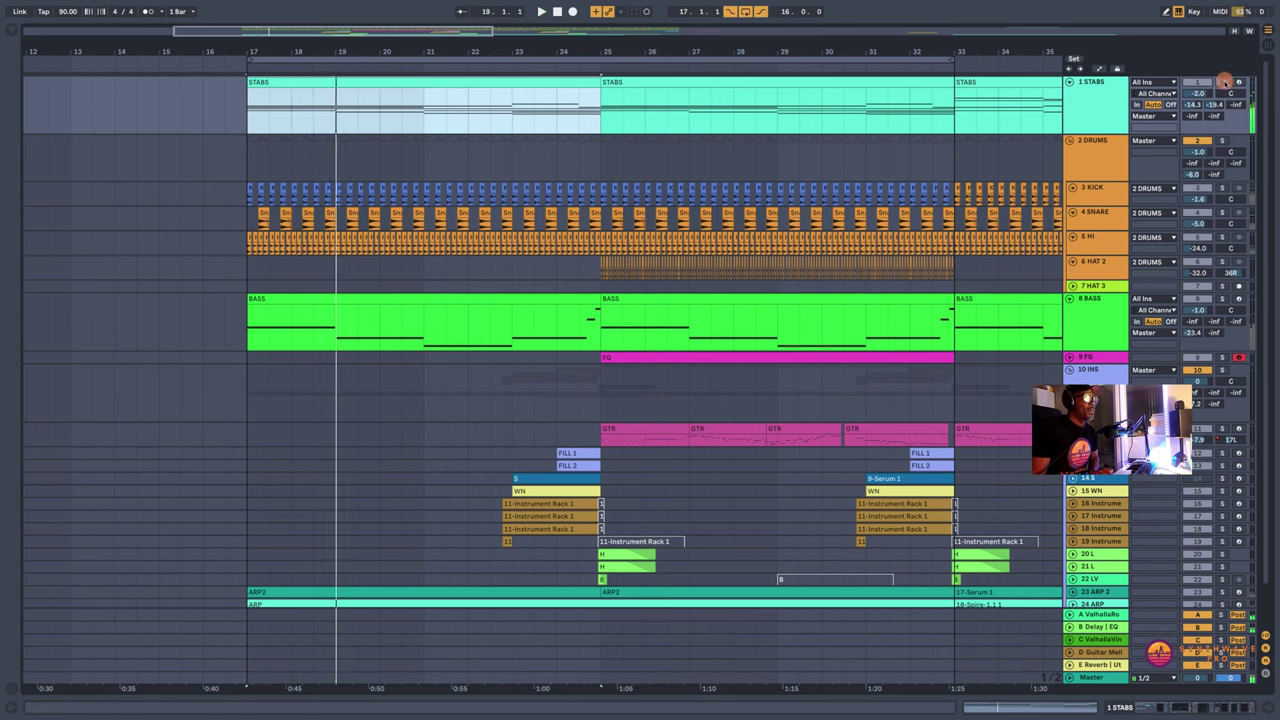
click(1225, 83)
key(space)
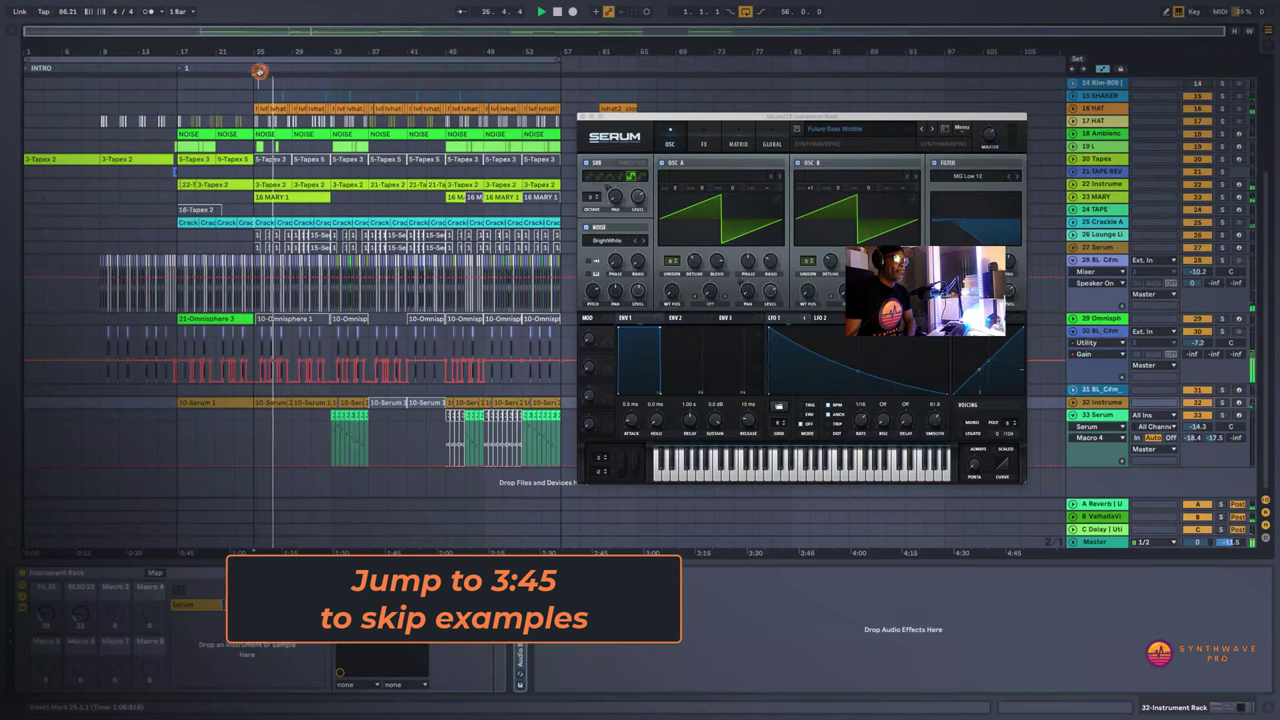
Step: Compare the mixes with and without the Serum synth parts by toggling their tracks' solo during playback
click(1221, 402)
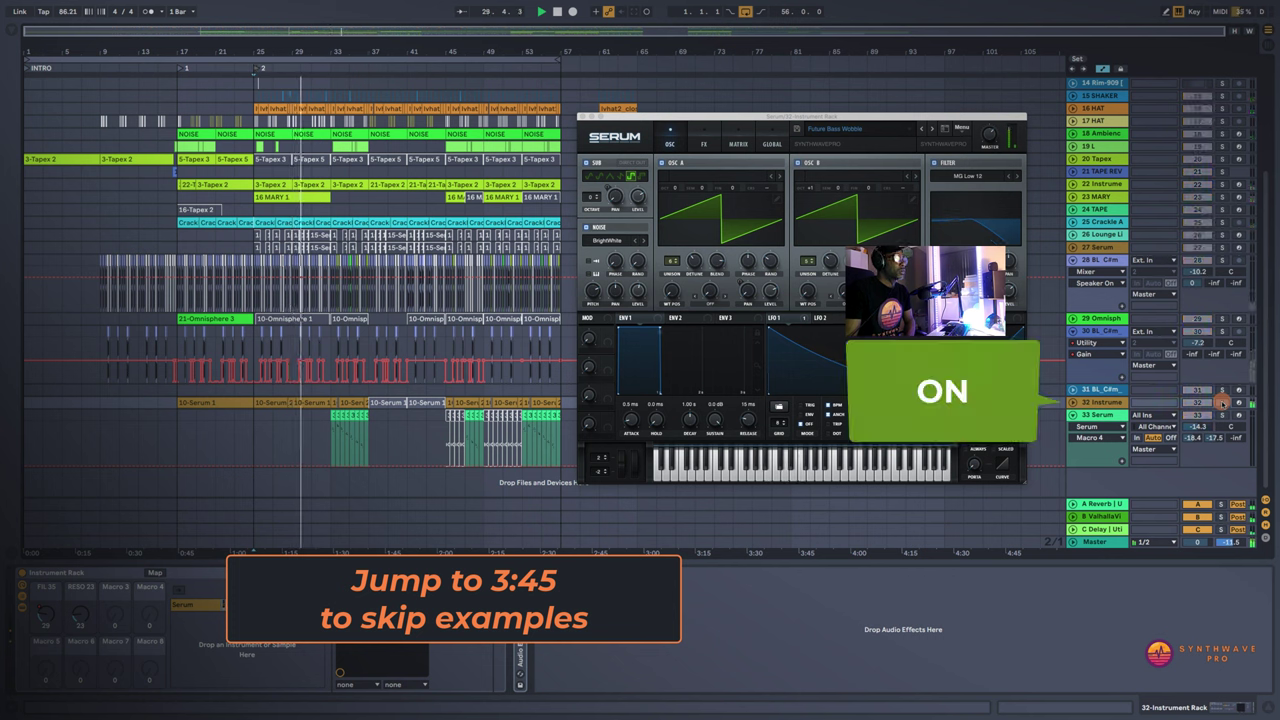
click(1221, 402)
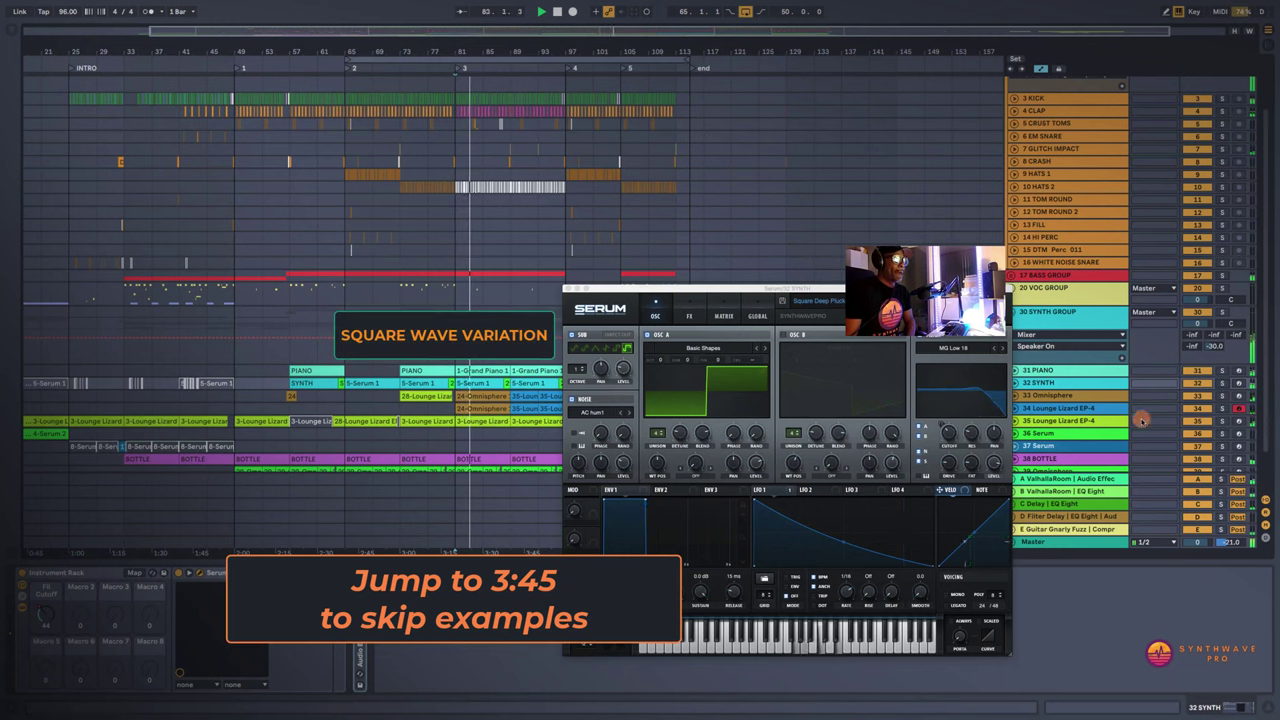
click(1224, 383)
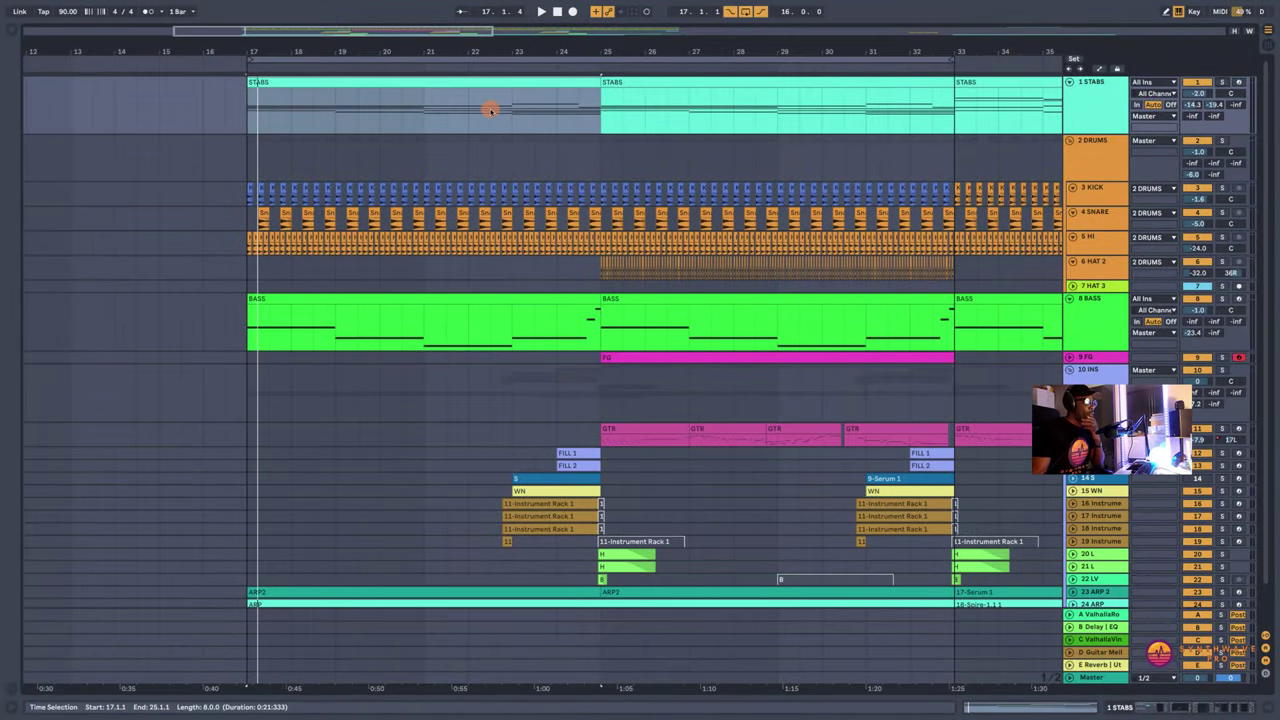
Step: Solo the STABS track and inspect its device chain and the Serum instrument's settings, closing the Serum window when done
click(1221, 81)
click(1091, 91)
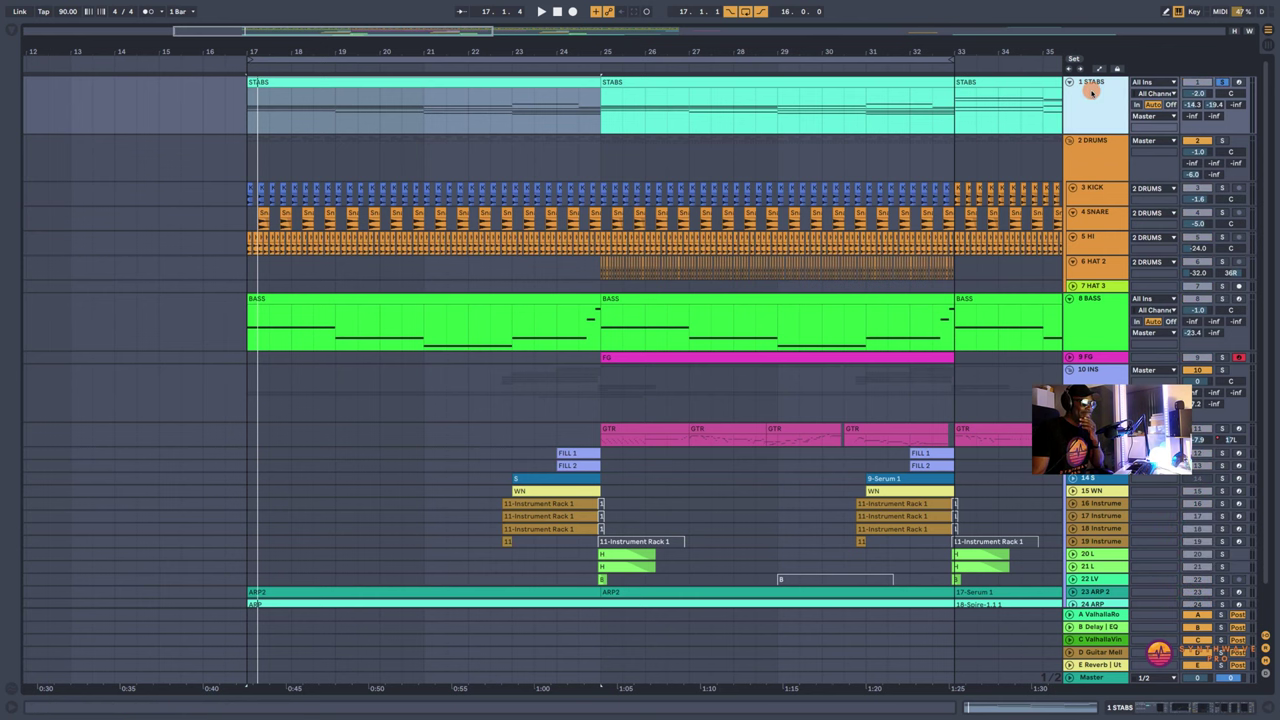
double_click(1091, 92)
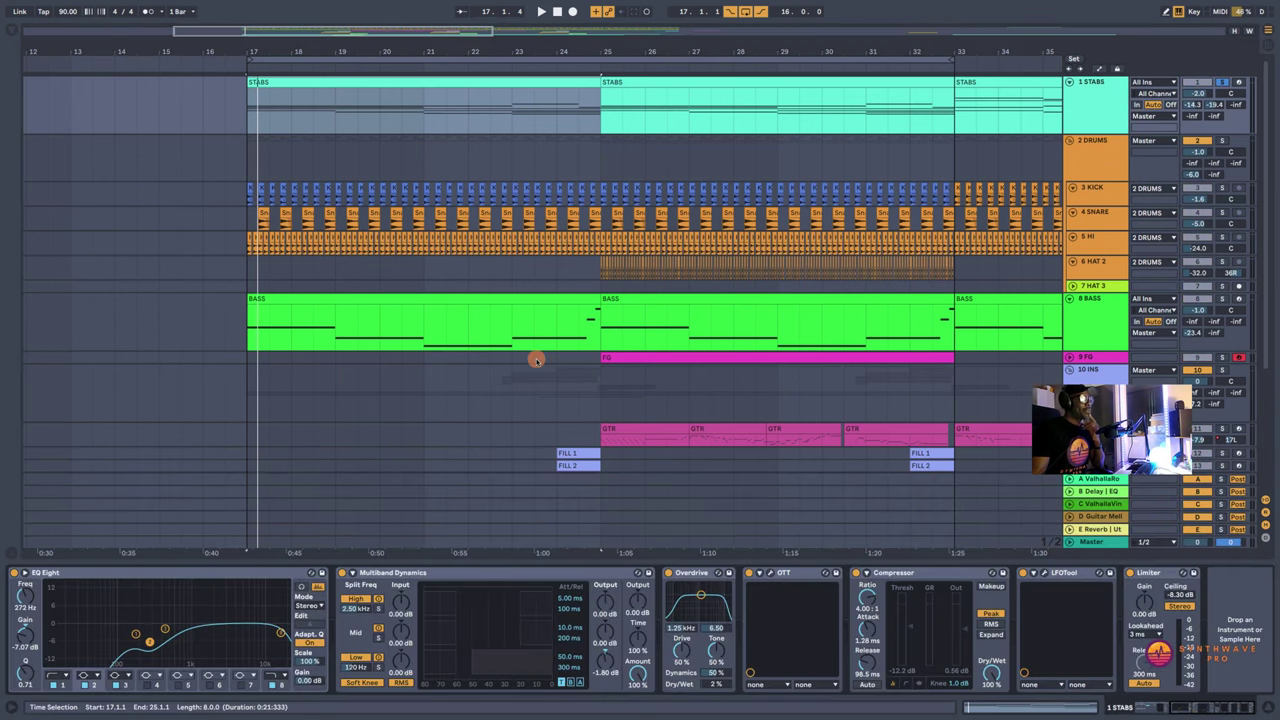
drag(1195, 706, 1150, 706)
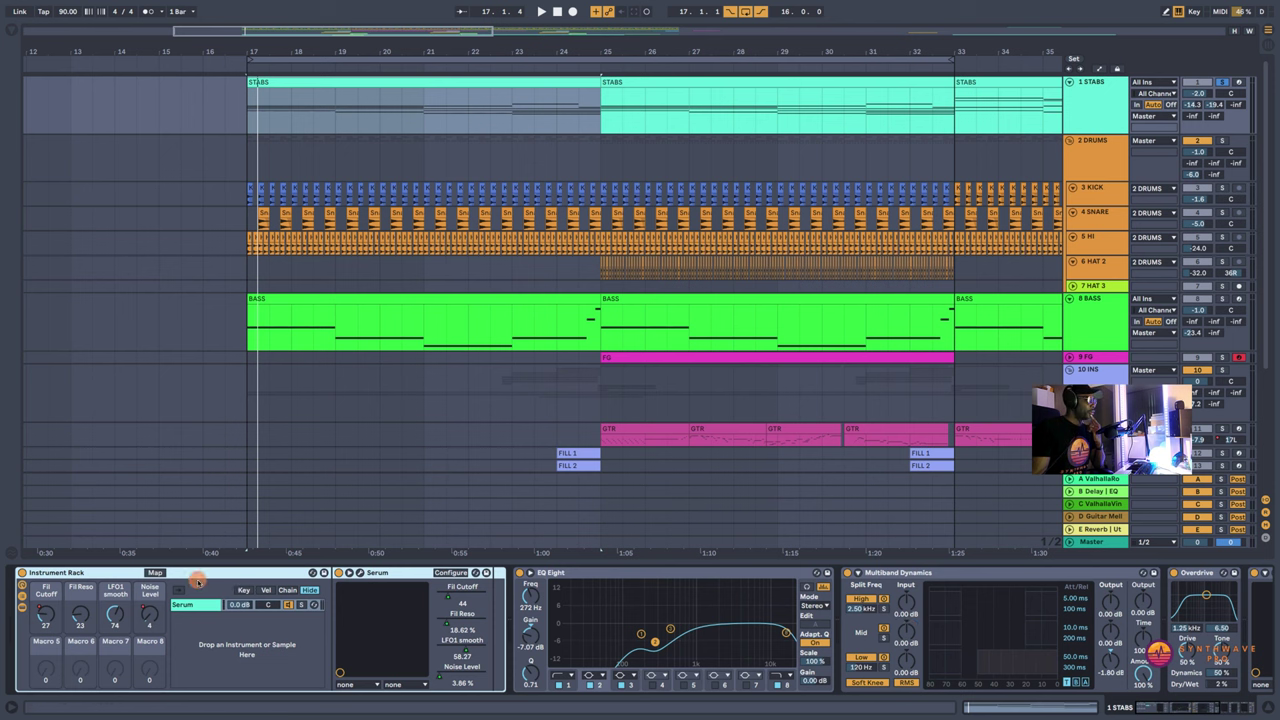
click(360, 573)
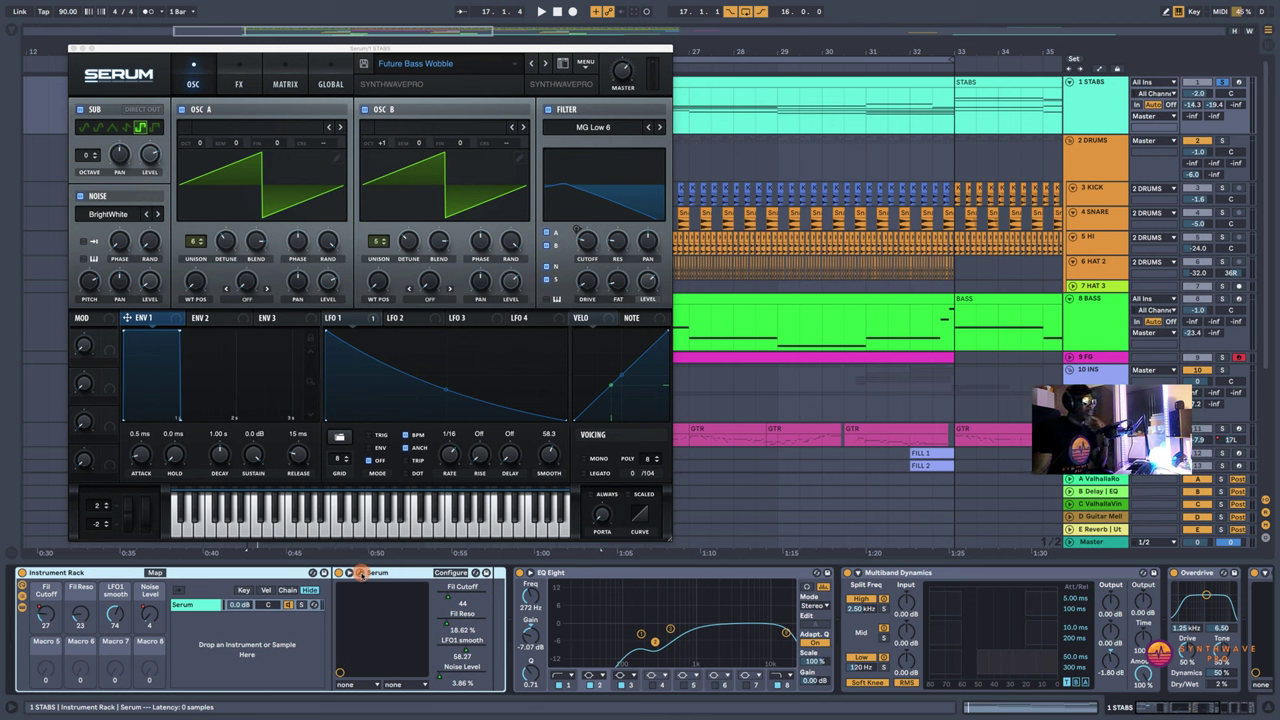
click(361, 573)
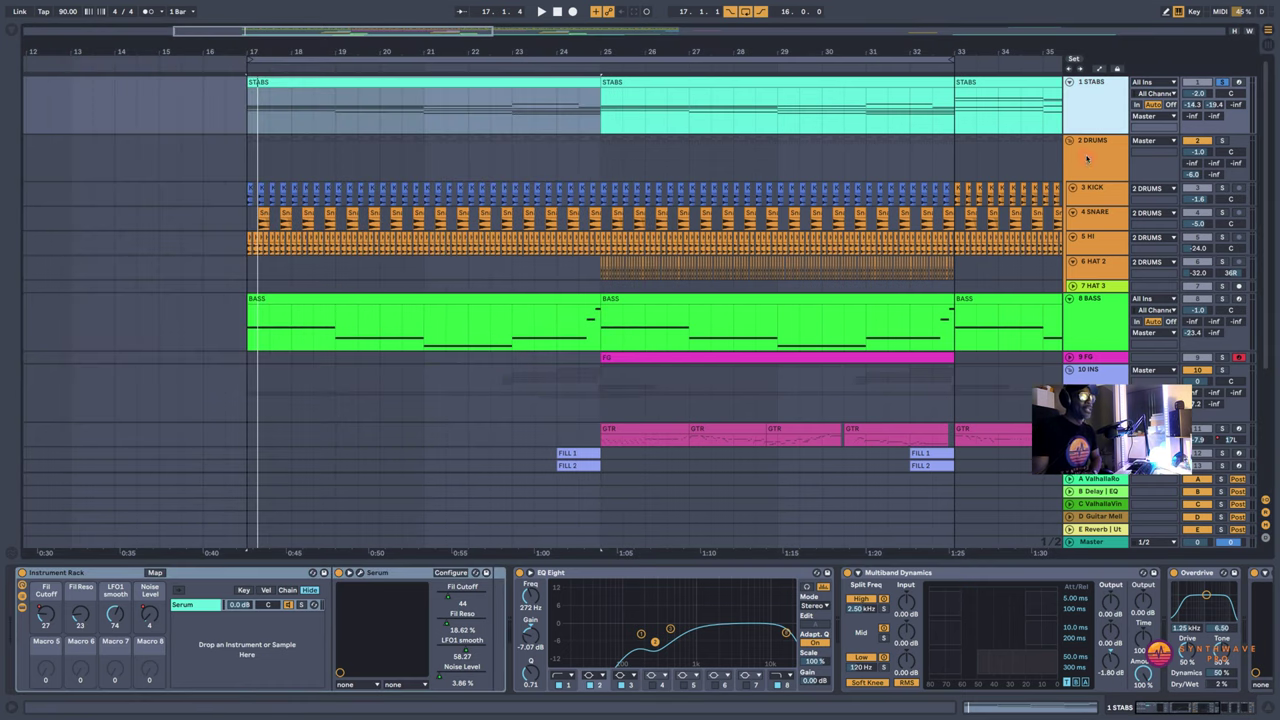
Step: Insert a new MIDI track directly below STABS and name it STAB TUTORIAL
key(ctrl+shift+t)
click(1086, 155)
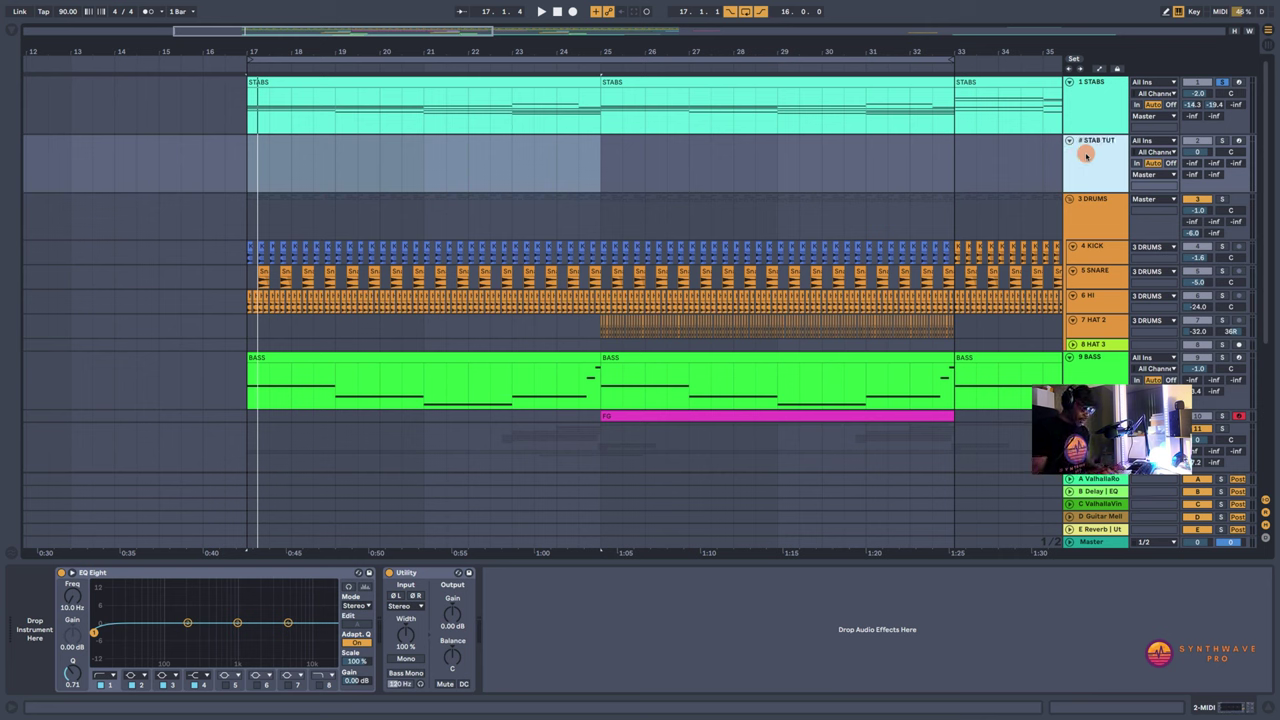
key(Return)
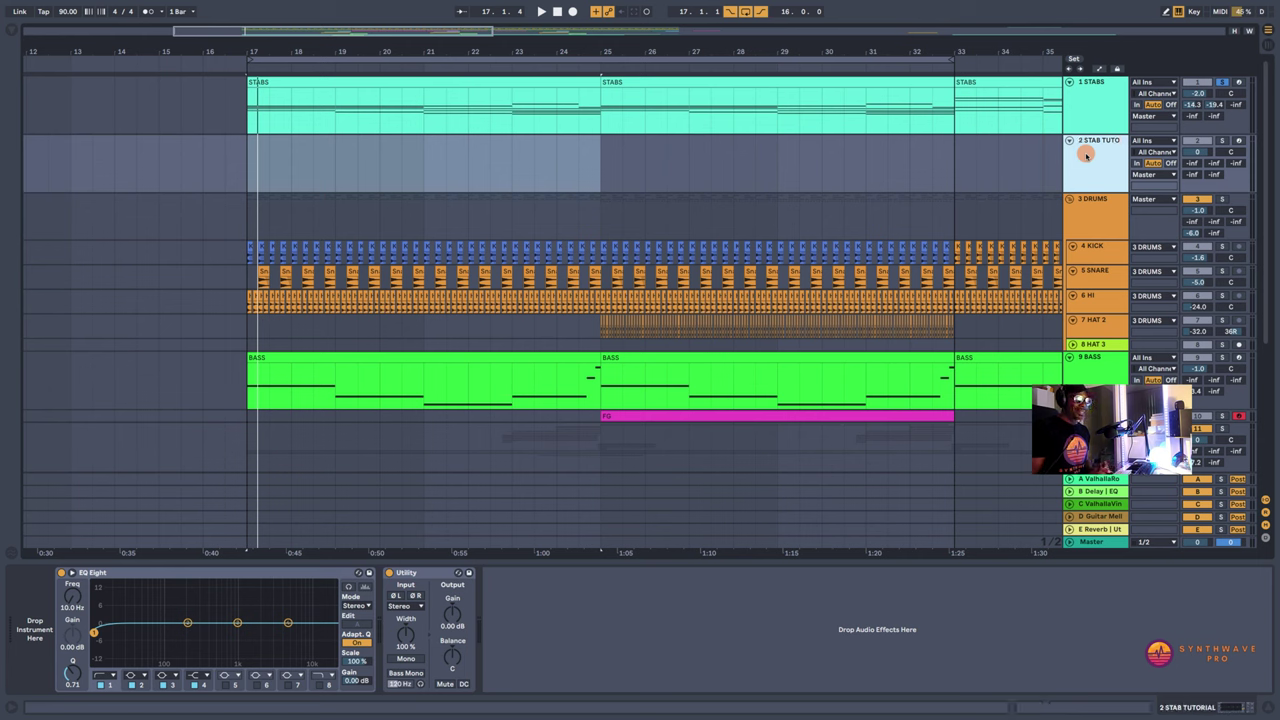
Step: Widen the track headers to fit the full track name and colour the STAB TUTORIAL track purple
drag(1066, 158, 1031, 158)
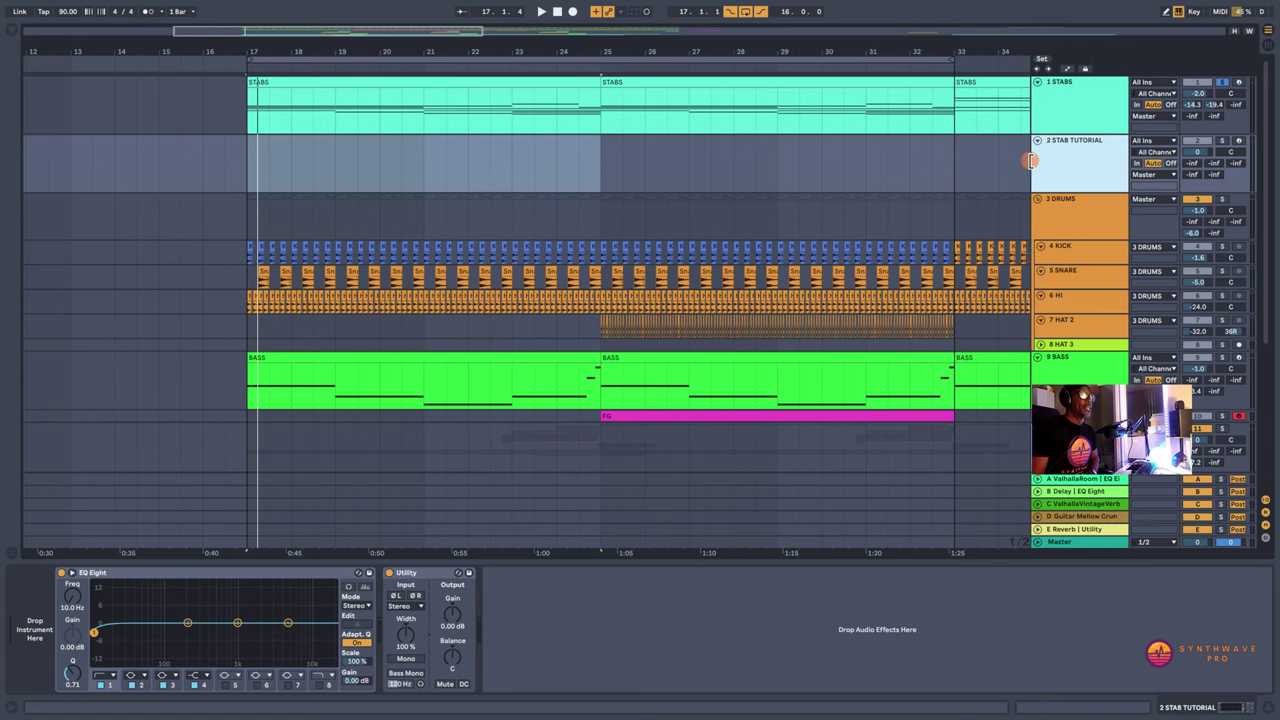
right_click(1064, 158)
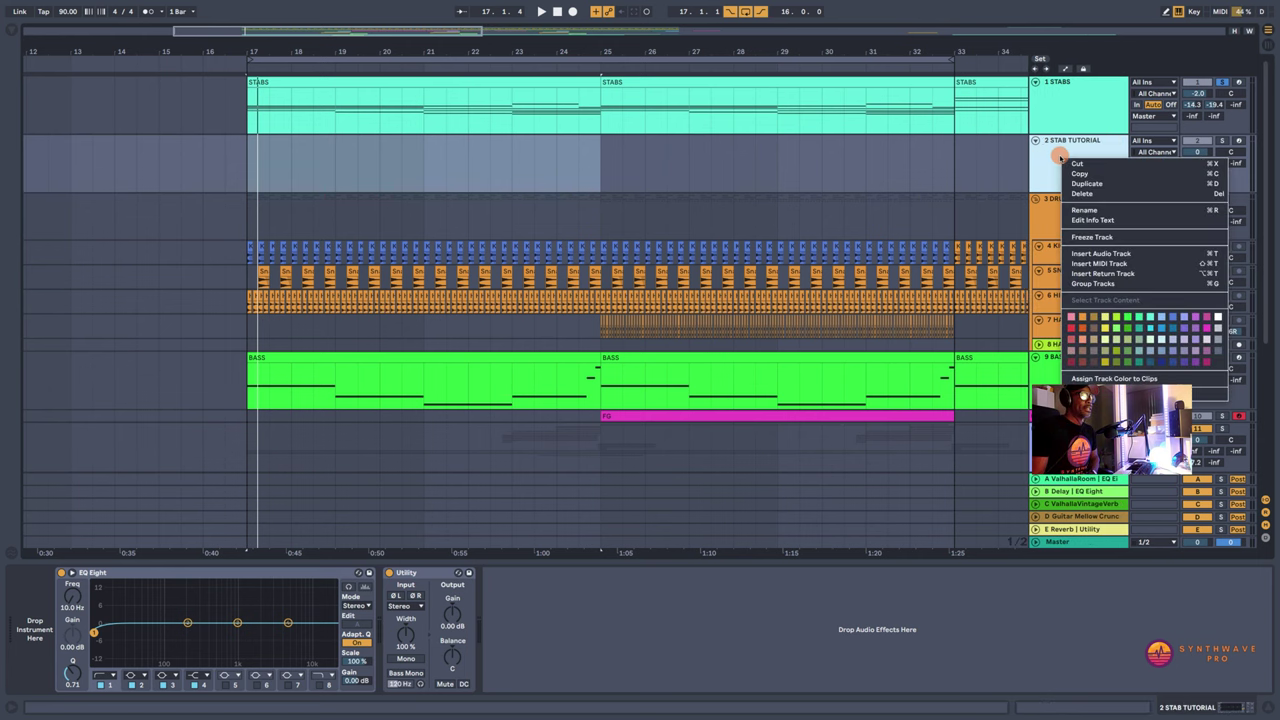
click(1195, 317)
click(1061, 165)
Step: Copy the two STABS clips spanning bars 17 to 33 onto the STAB TUTORIAL track at the same positions
click(463, 80)
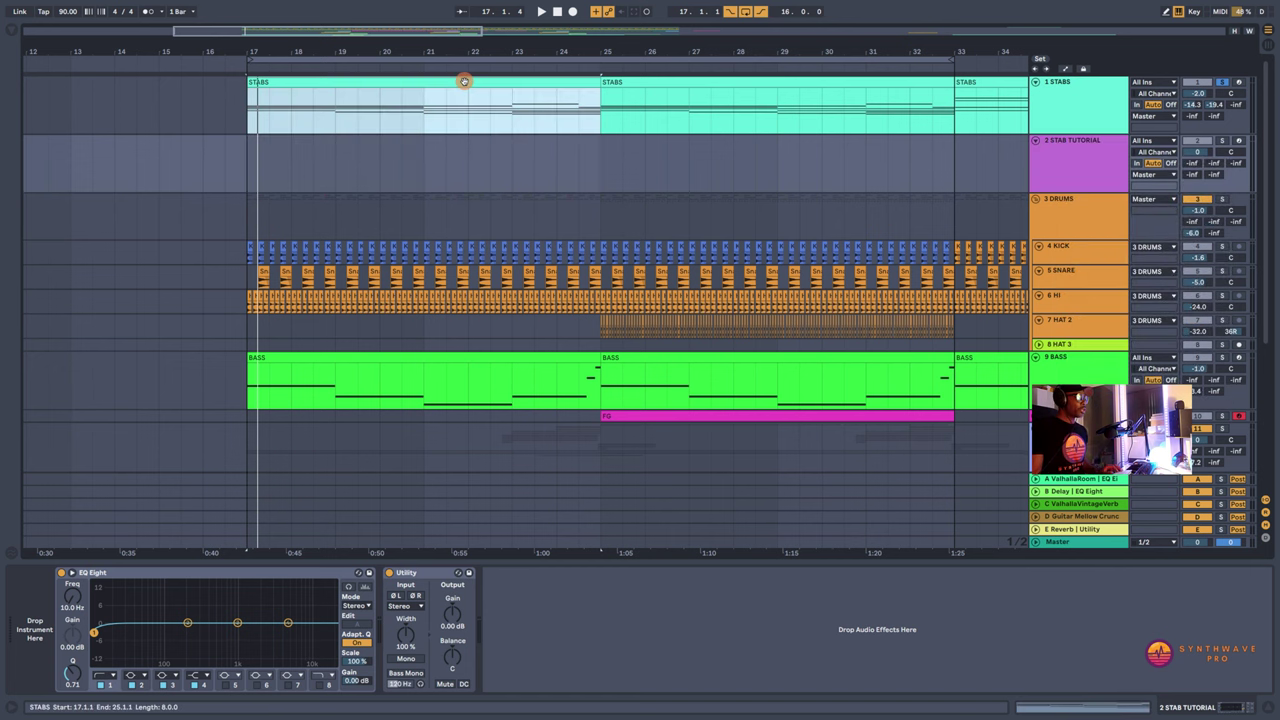
drag(523, 51, 518, 26)
shift+click(468, 81)
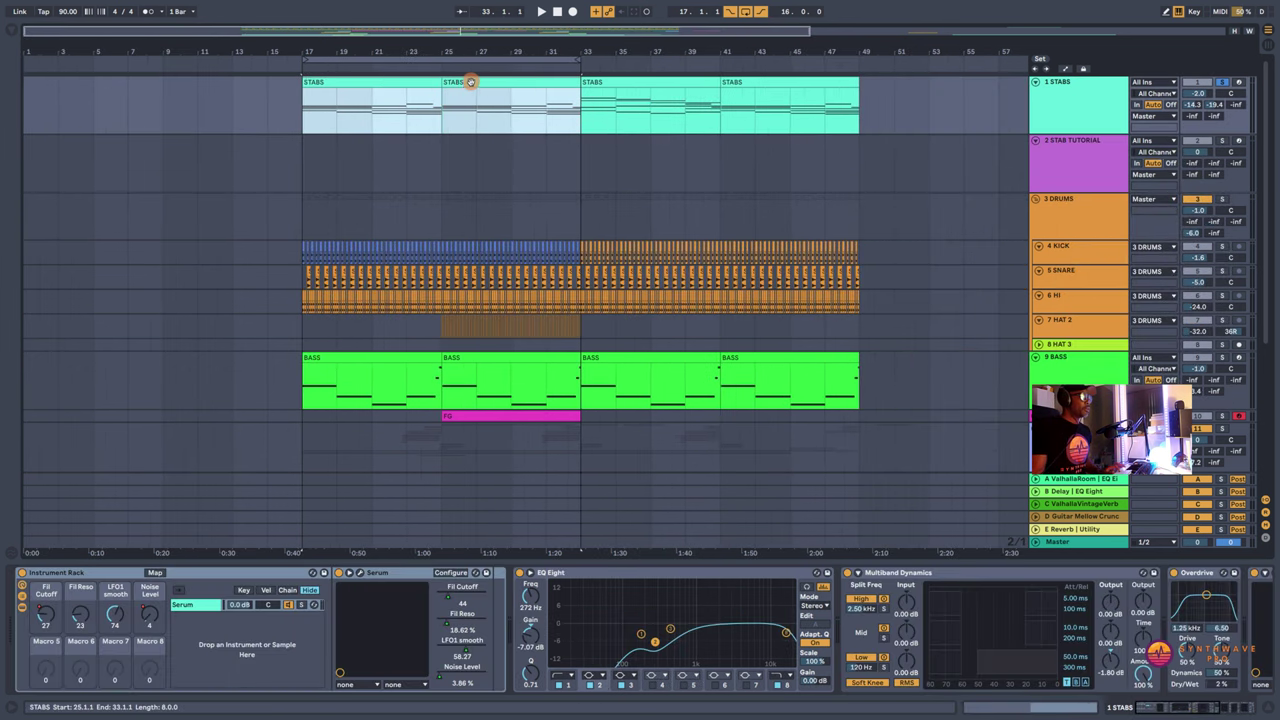
drag(471, 80, 478, 155)
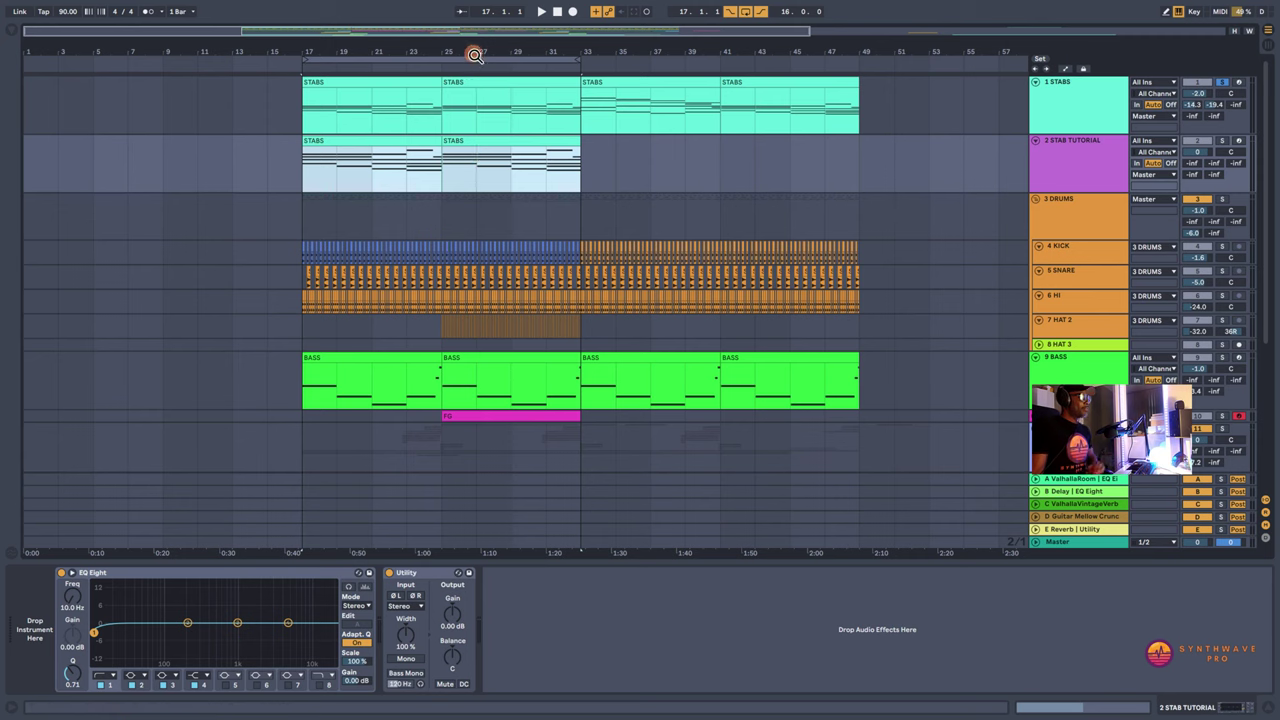
drag(474, 51, 470, 60)
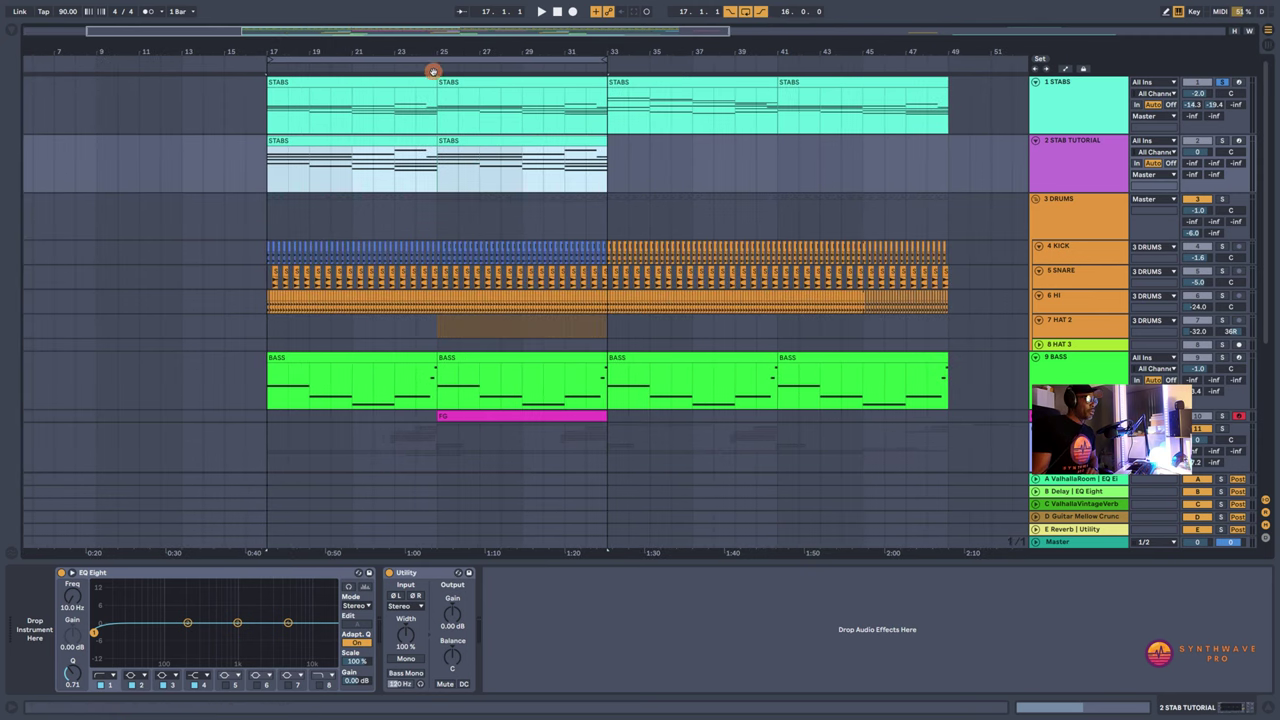
Step: Rename the two copied clips STABS TUTORIAL and STABS TUTORIALS and assign them the track's purple colour
click(384, 143)
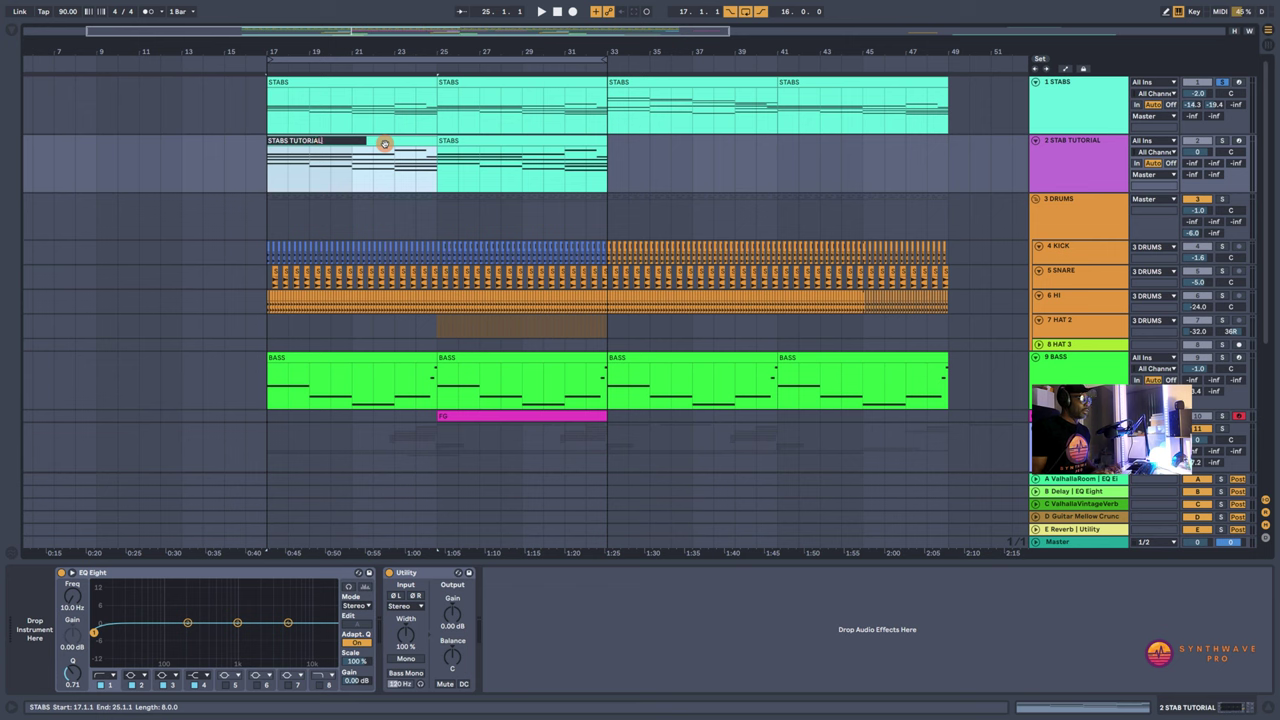
key(Return)
click(460, 144)
key(ctrl+r)
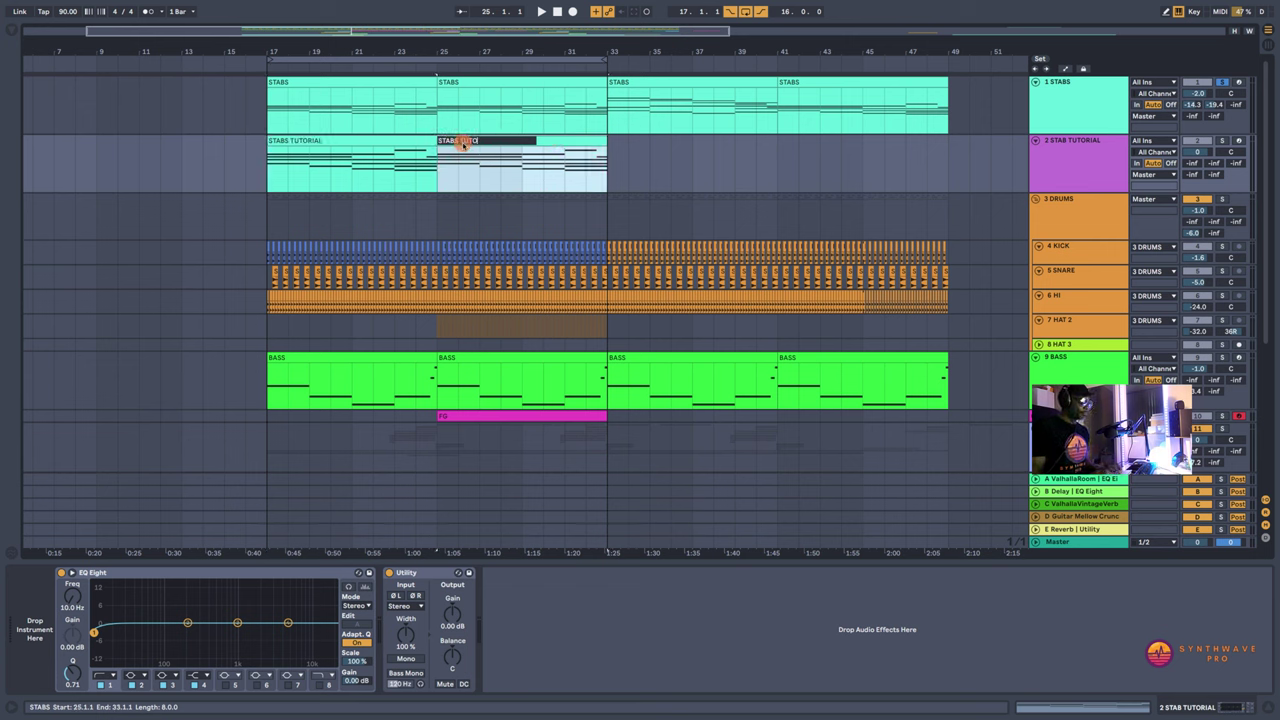
text(TUTORIALS)
key(Return)
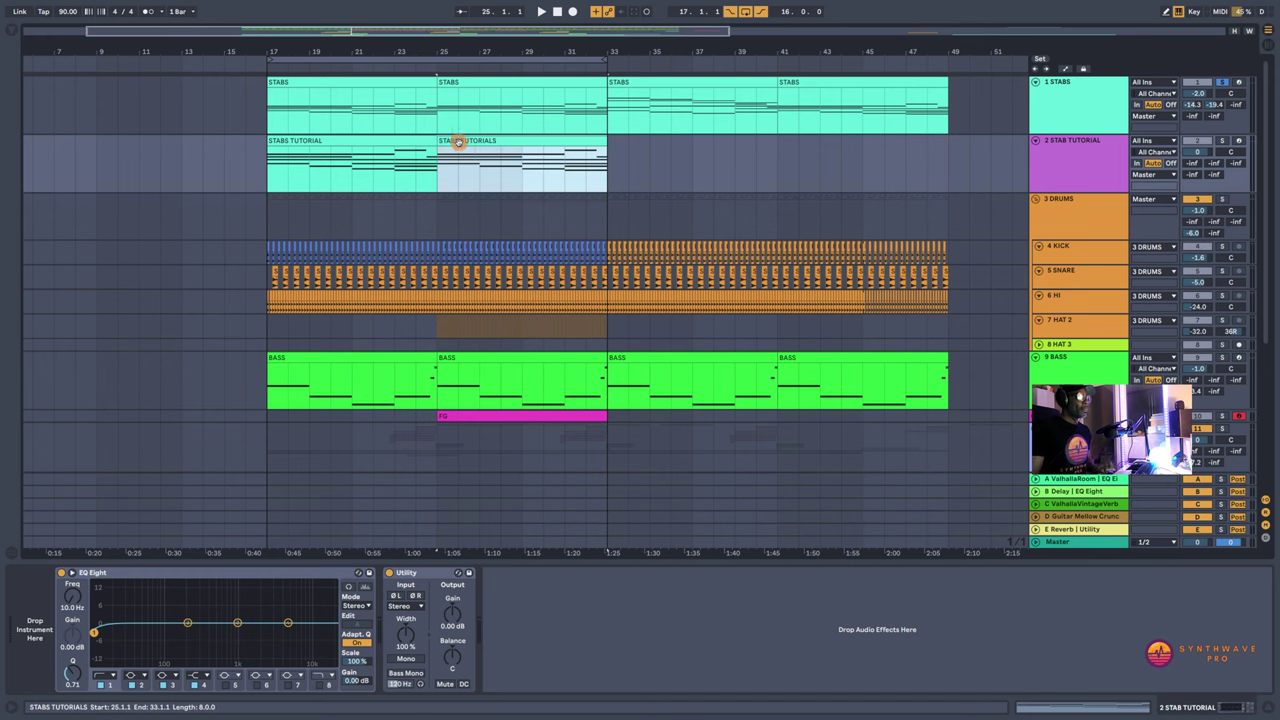
right_click(1062, 162)
click(1182, 353)
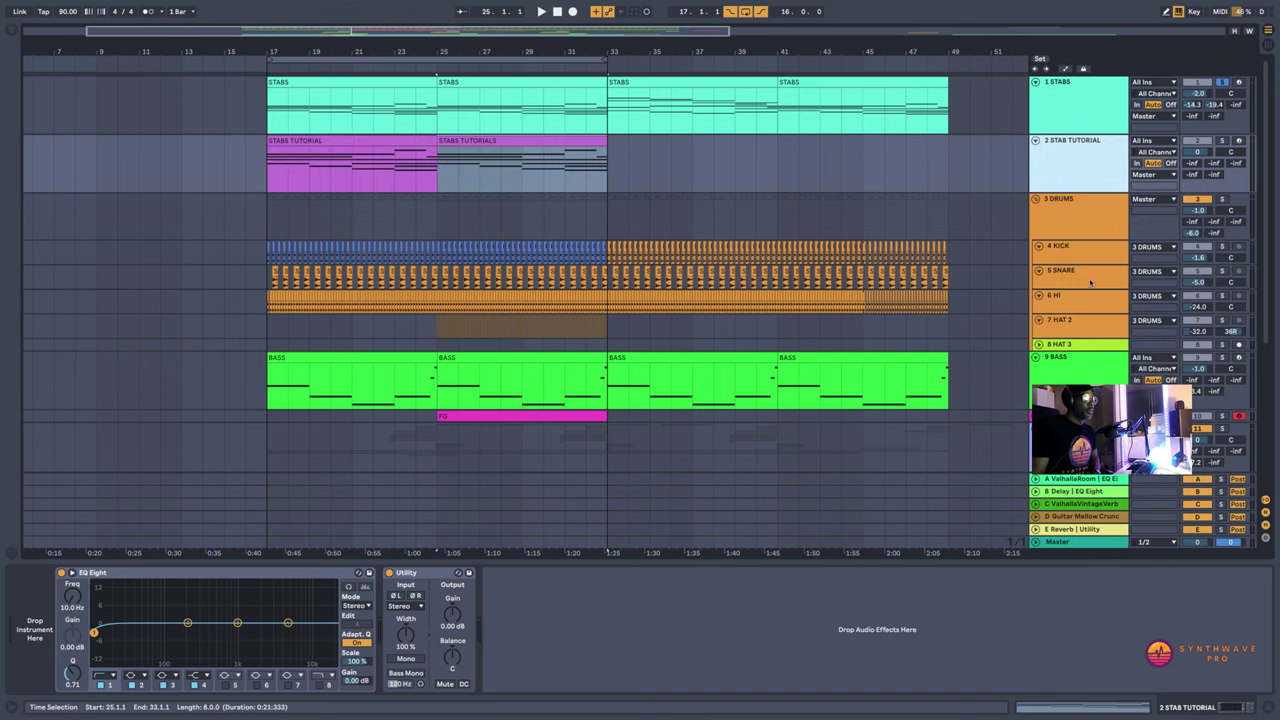
Step: Load Serum from the Synths collection onto the STAB TUTORIAL track and move its window clear of the tutorial clips
click(4, 36)
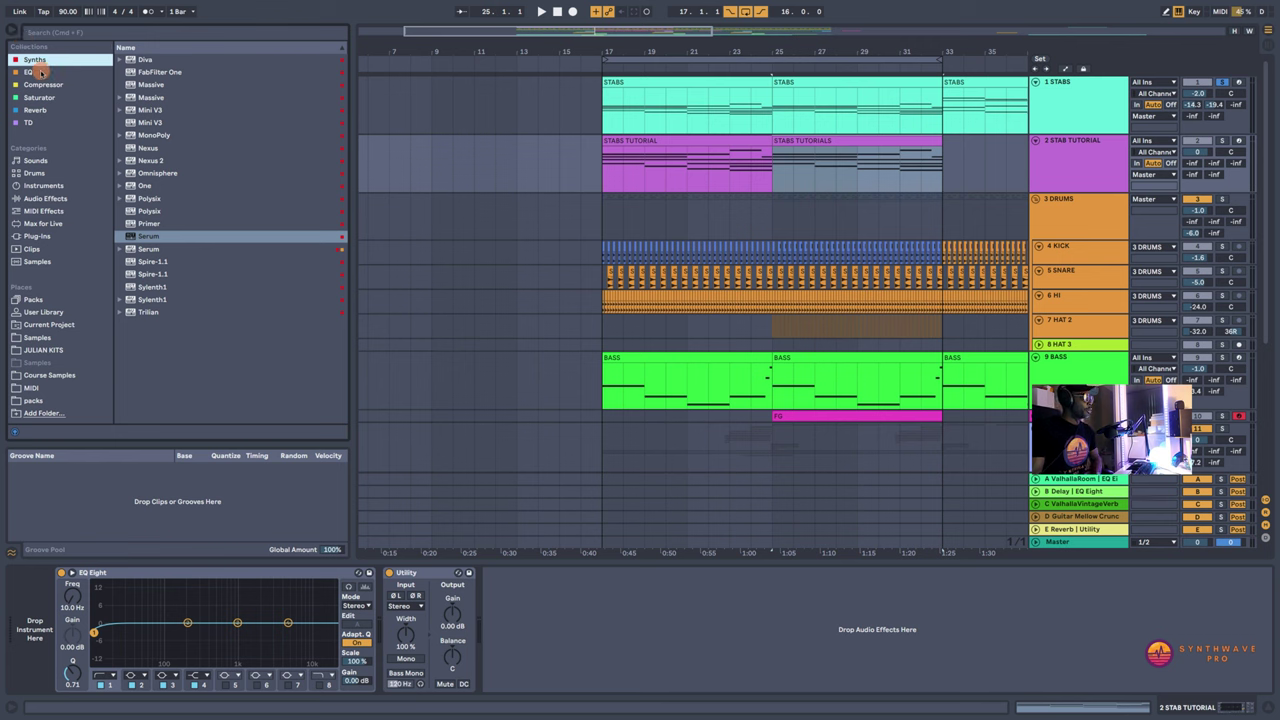
click(40, 60)
click(128, 236)
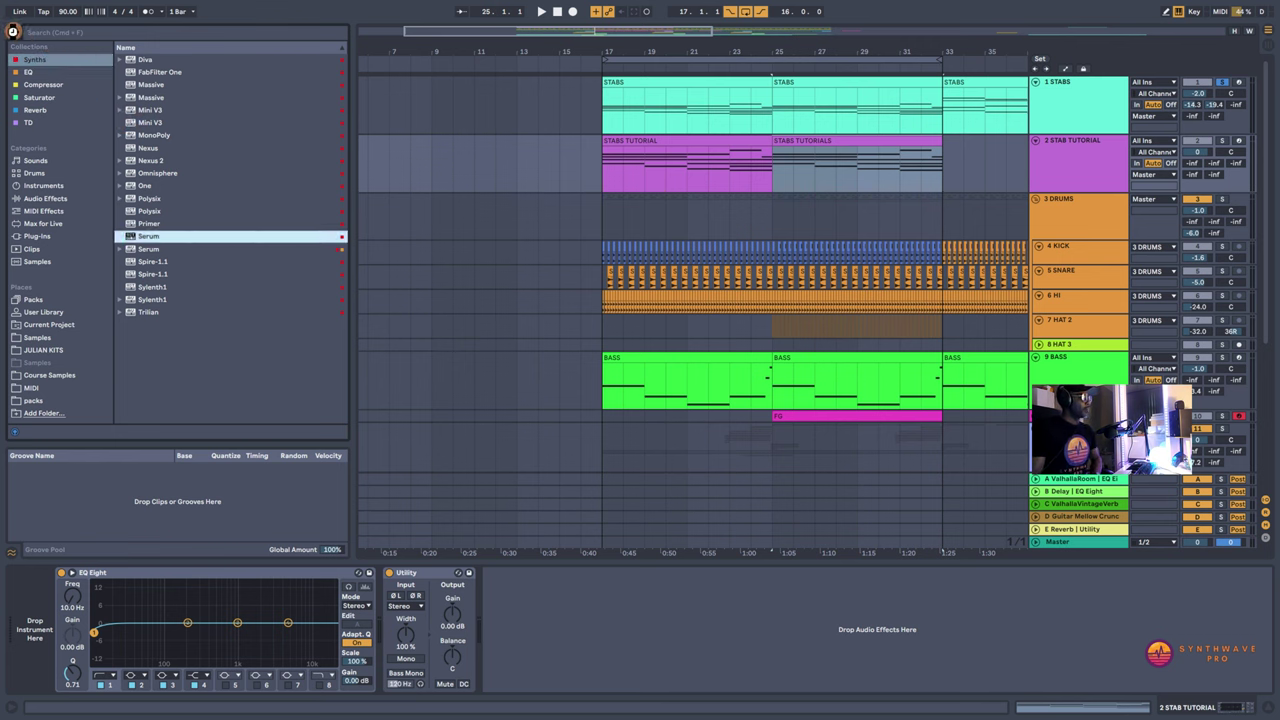
key(Return)
click(13, 31)
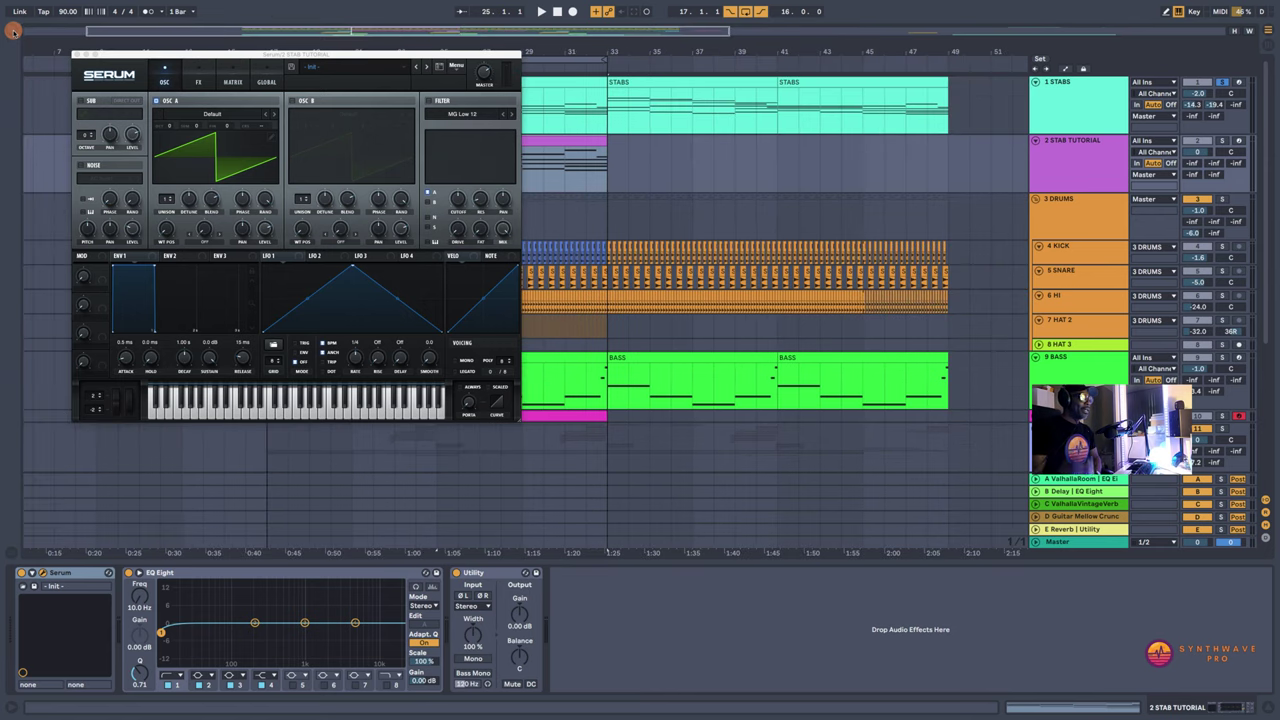
drag(180, 55, 537, 246)
Step: Solo the STAB TUTORIAL track and set its volume to -18.6 dB while playing the clip
click(1222, 140)
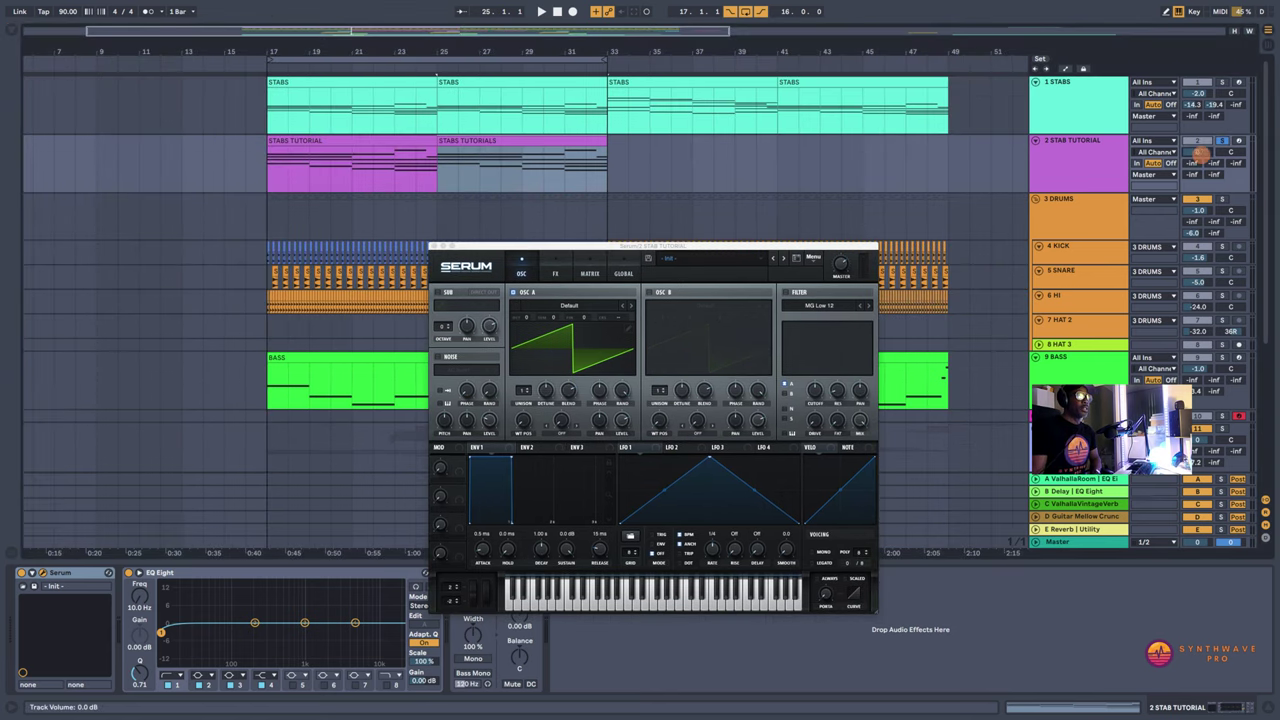
mouse_move(1201, 155)
mouse_down()
mouse_move(1201, 176)
mouse_move(1201, 160)
mouse_up()
key(space)
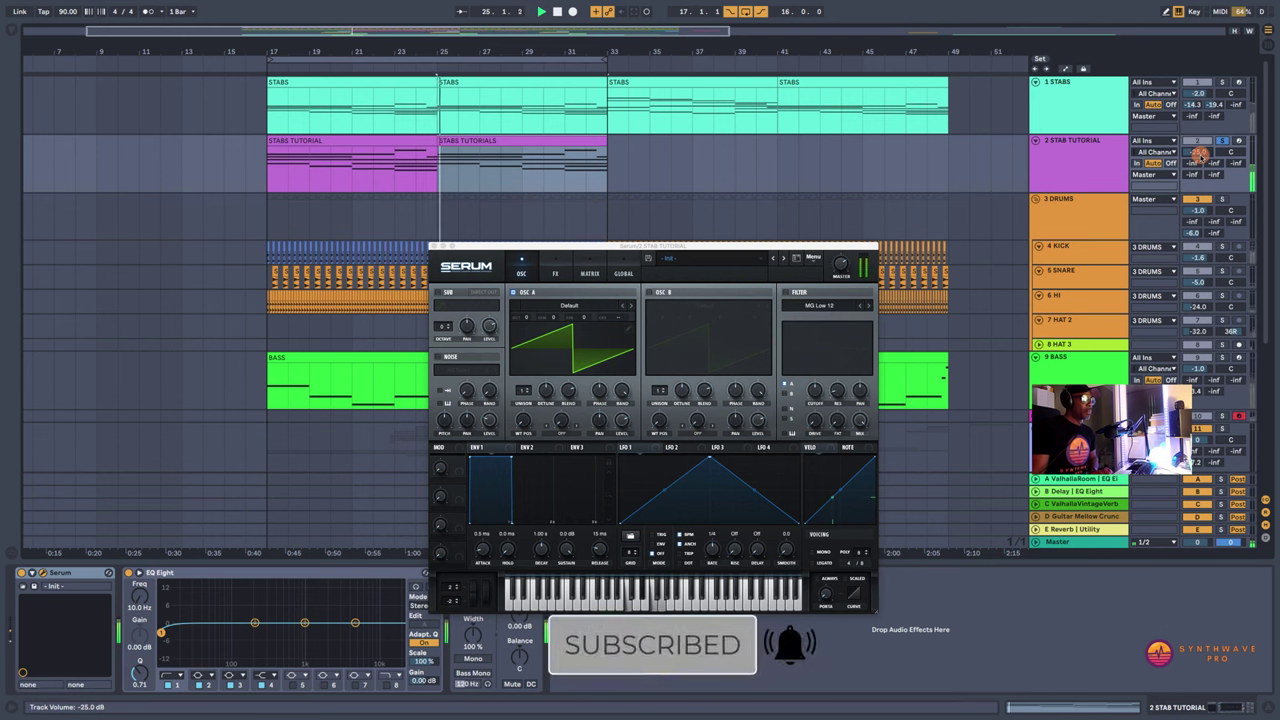
drag(1201, 156, 1202, 148)
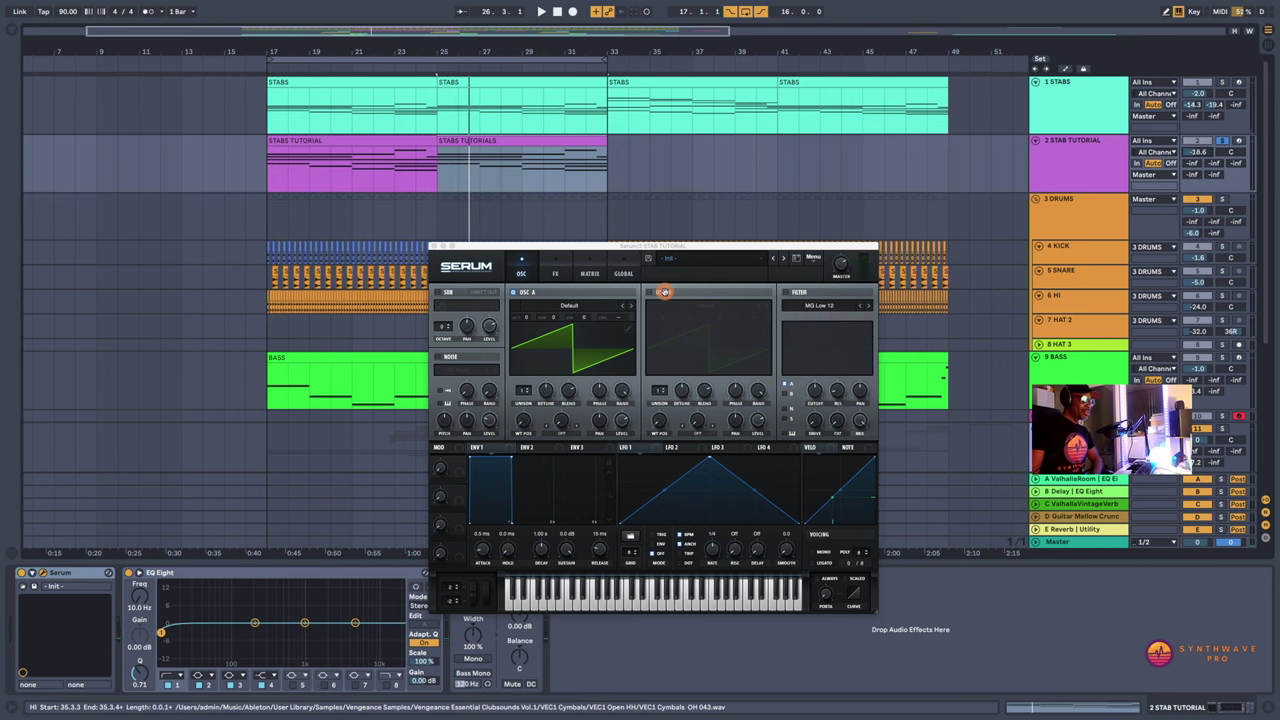
Step: Load the analog Basic Shapes wavetable in Serum's oscillator A, set its wavetable position to the saw wave, and audition it
click(567, 307)
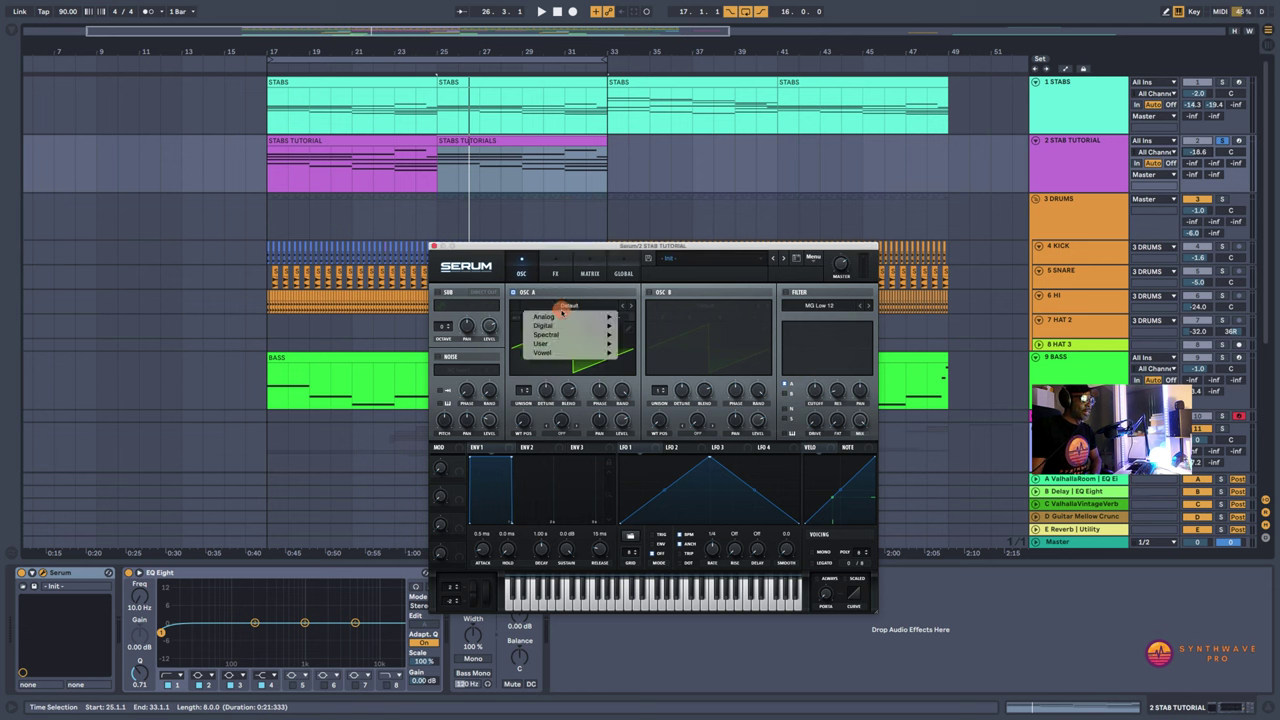
mouse_move(567, 317)
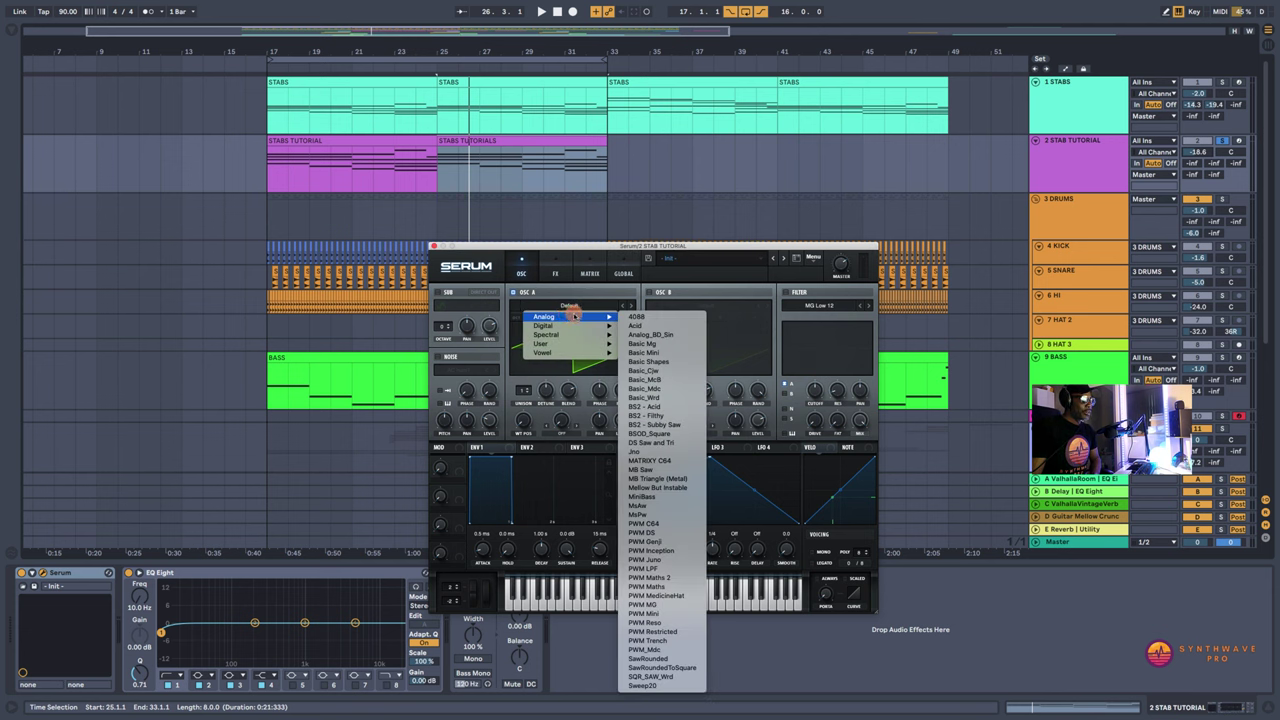
click(649, 360)
mouse_move(525, 420)
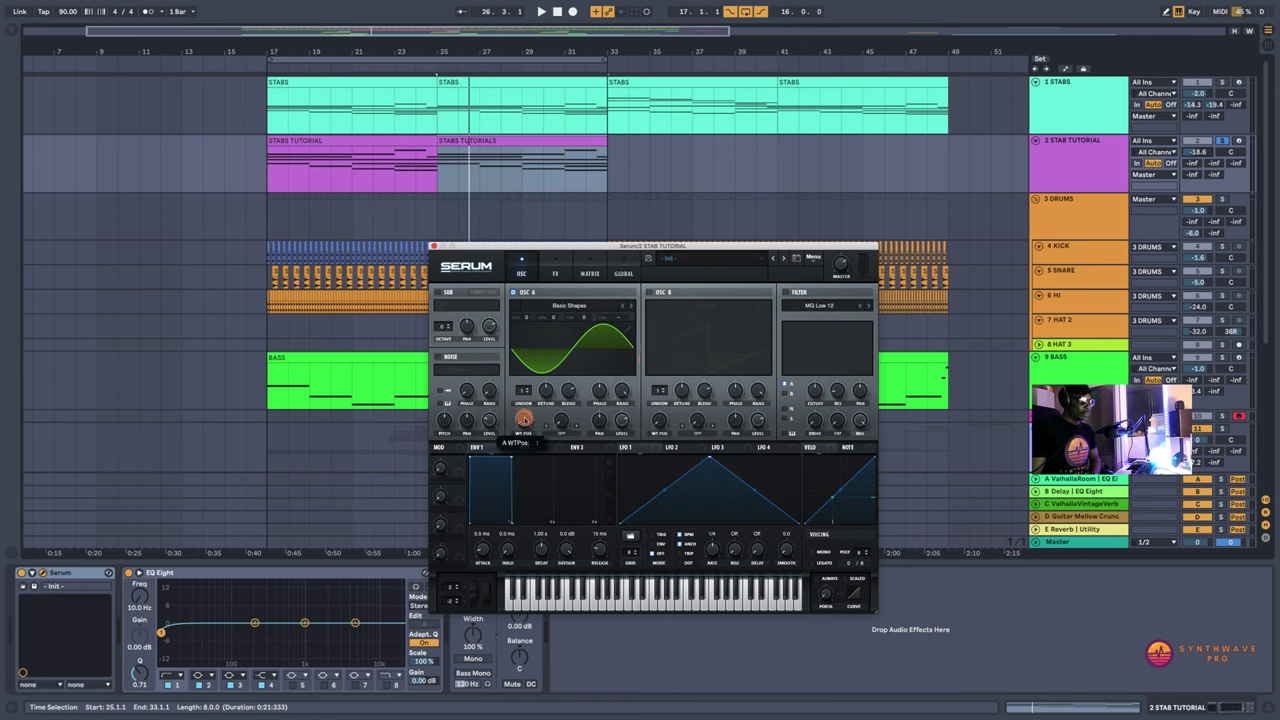
drag(524, 413, 527, 405)
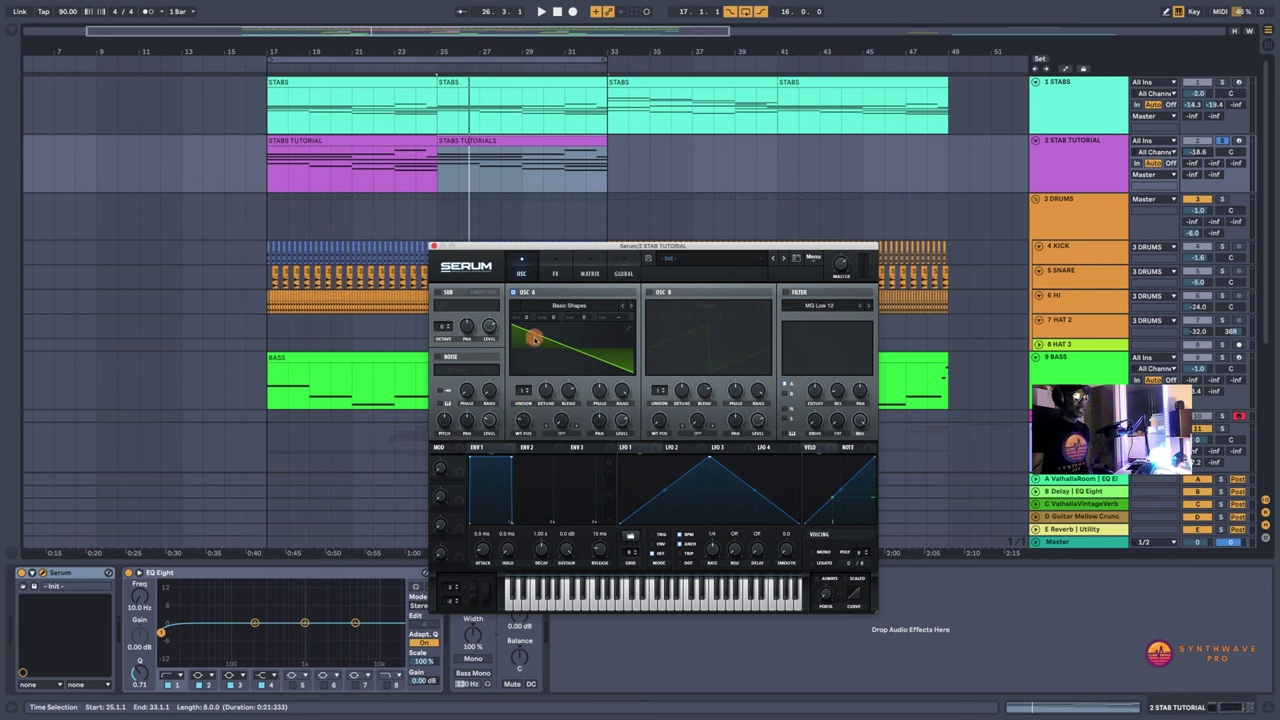
key(space)
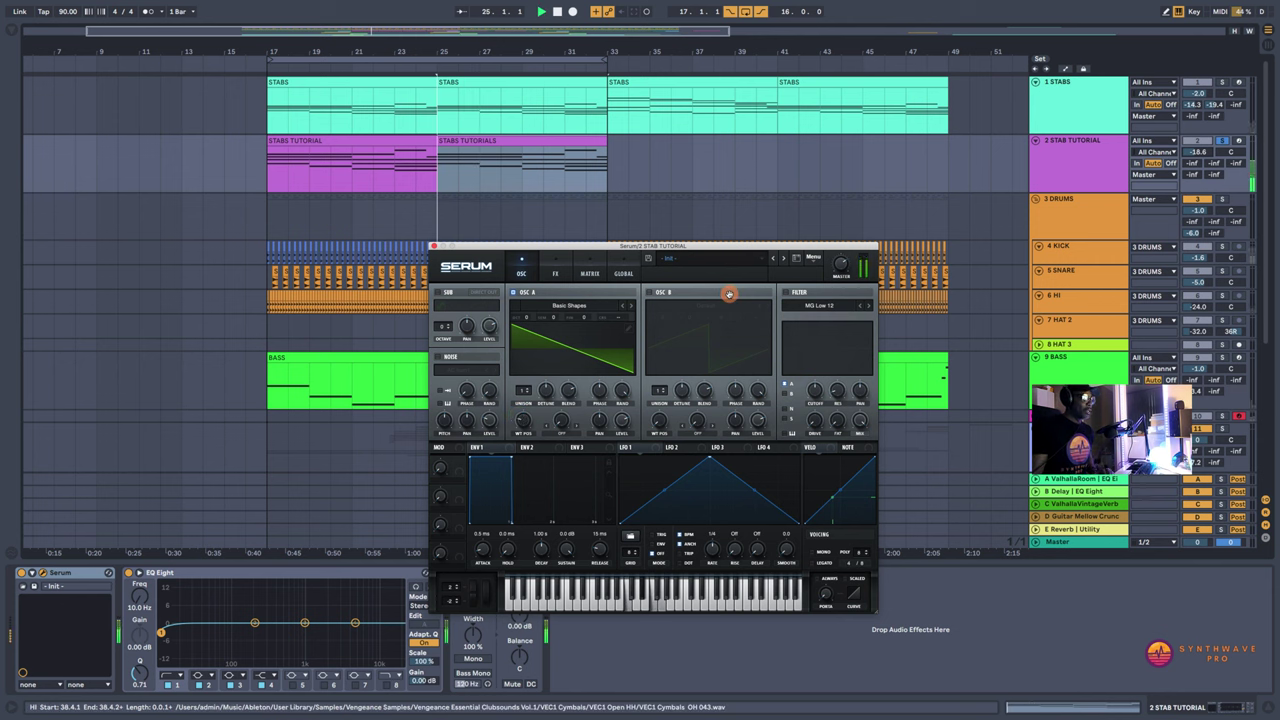
Step: Play the original STABS track soloed as a reference, and return the solo to the STAB TUTORIAL track
click(515, 145)
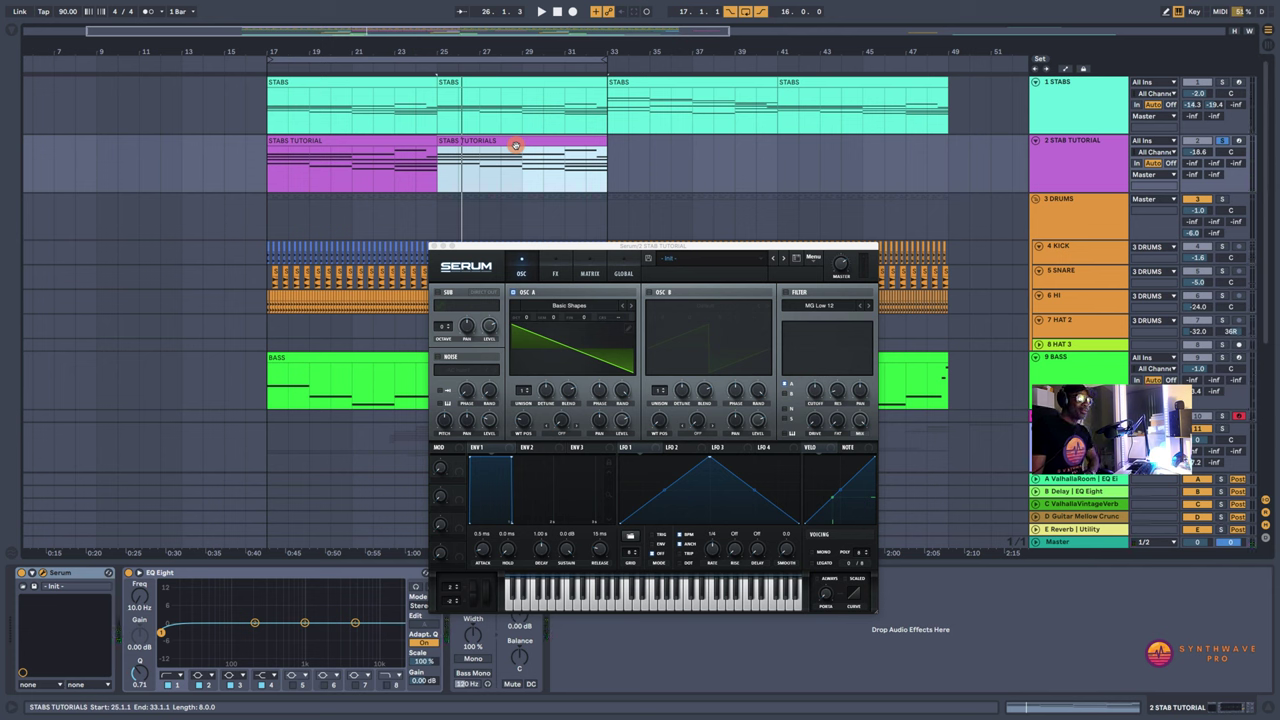
click(1221, 82)
key(space)
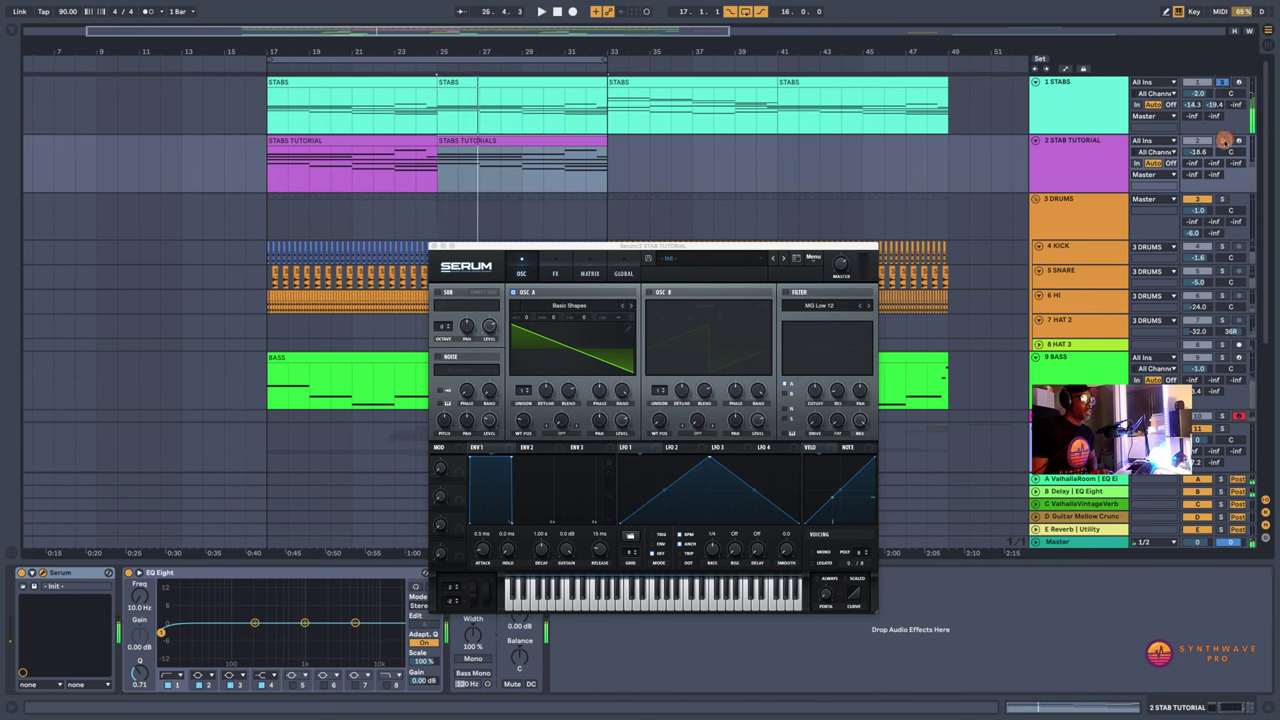
key(space)
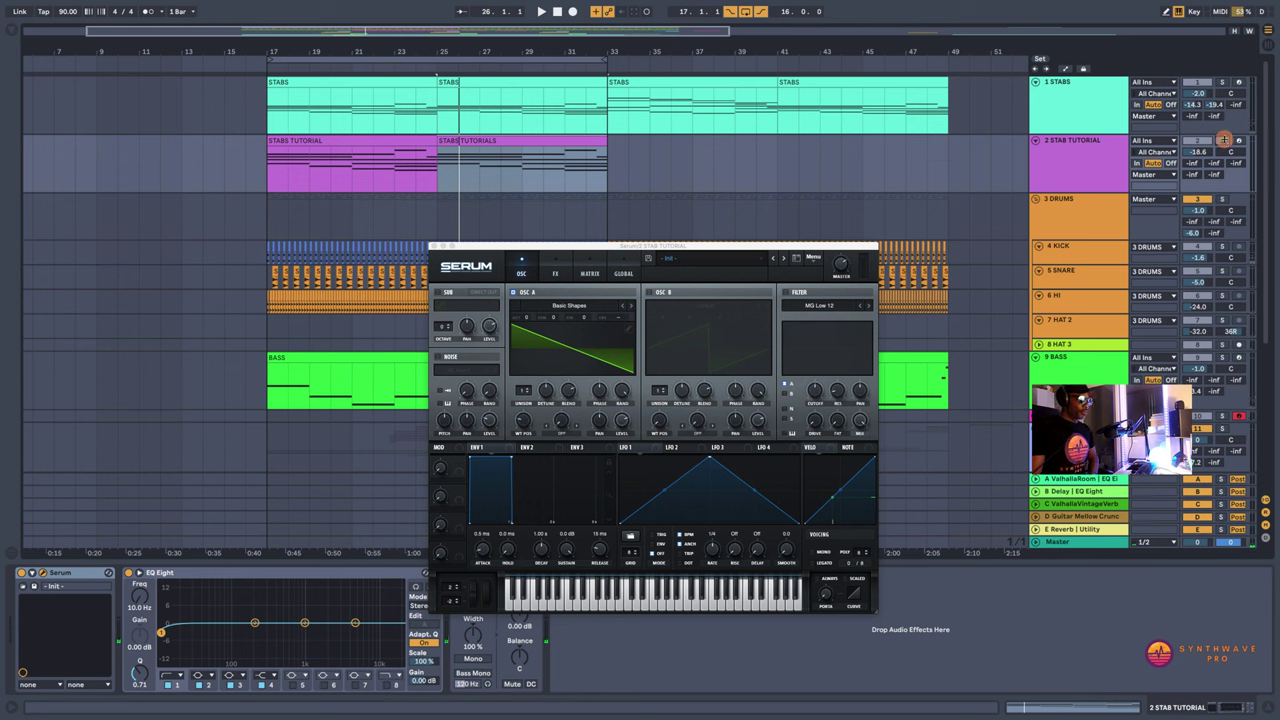
Step: Set oscillator A's unison to 6 voices and audition the clip with its detune at about 0.21
click(526, 390)
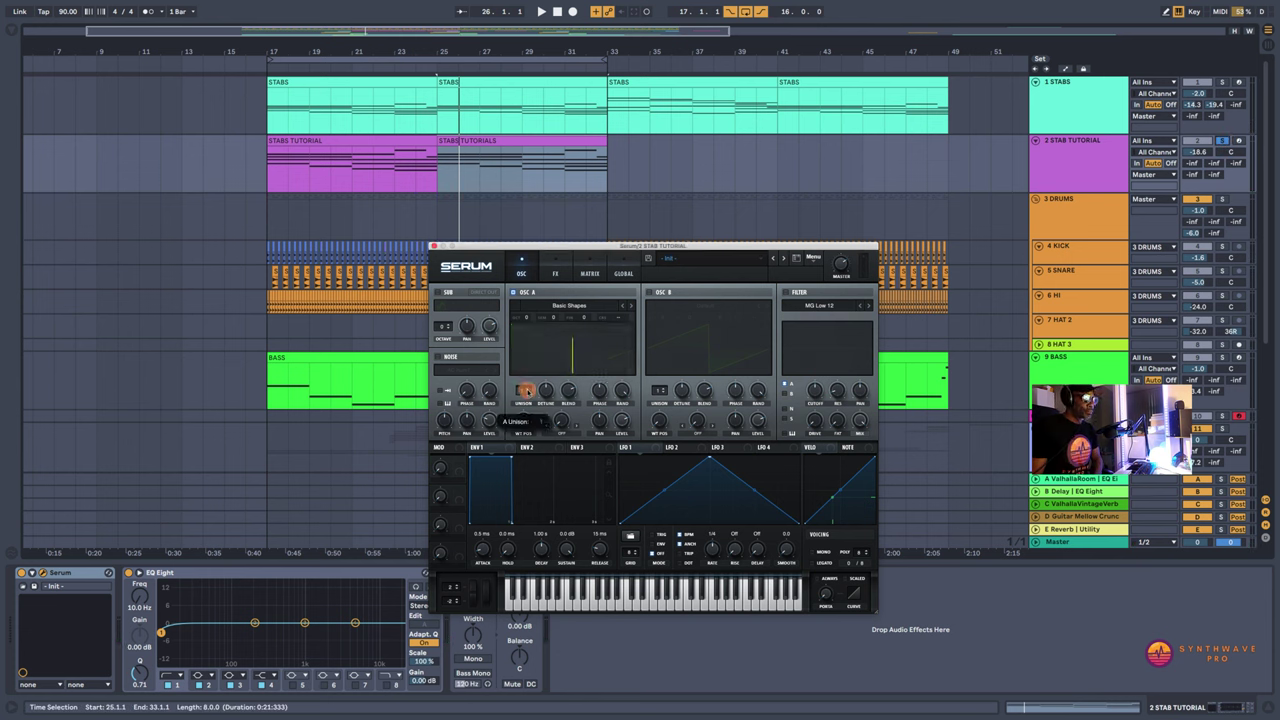
drag(526, 390, 532, 356)
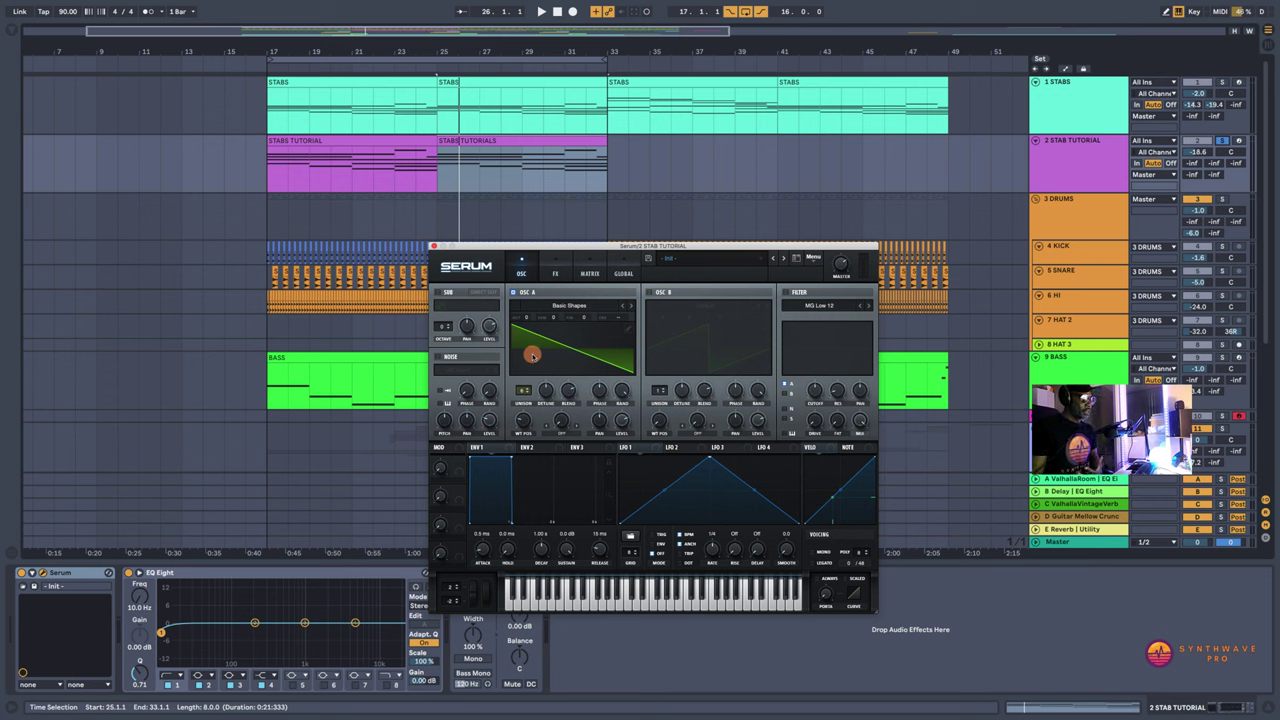
click(546, 392)
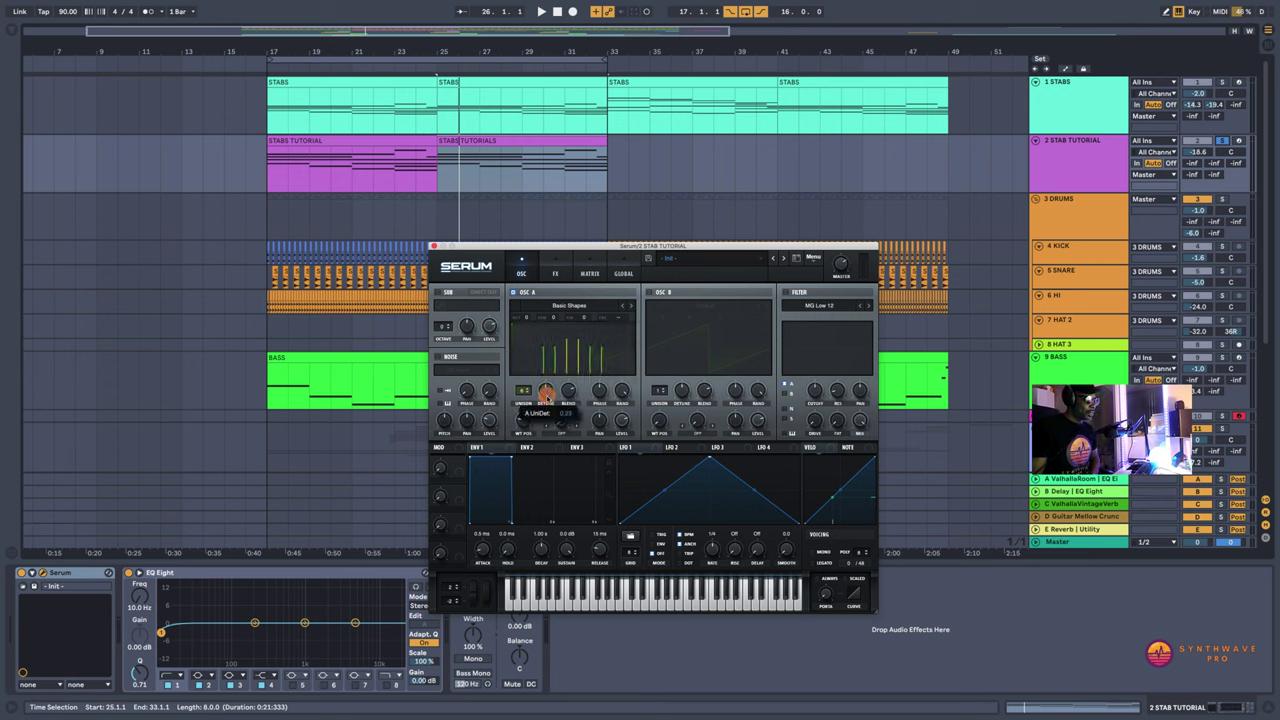
drag(546, 394, 546, 394)
key(space)
double_click(546, 392)
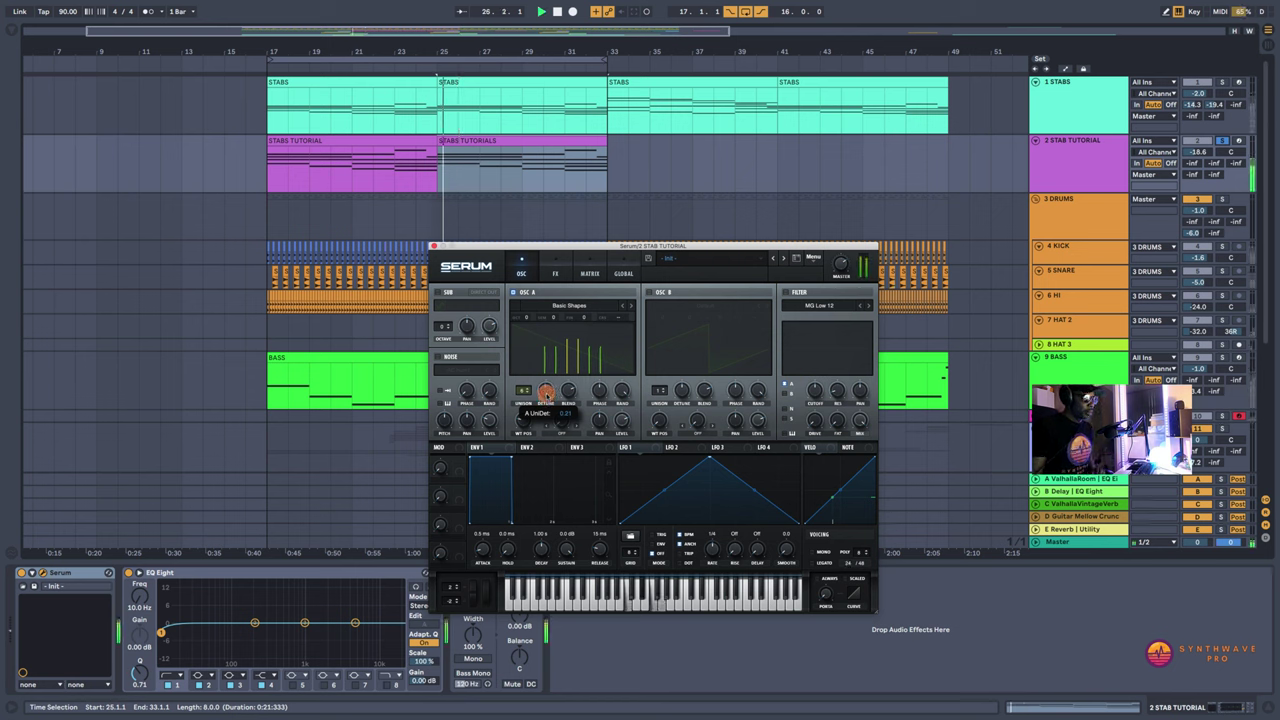
key(space)
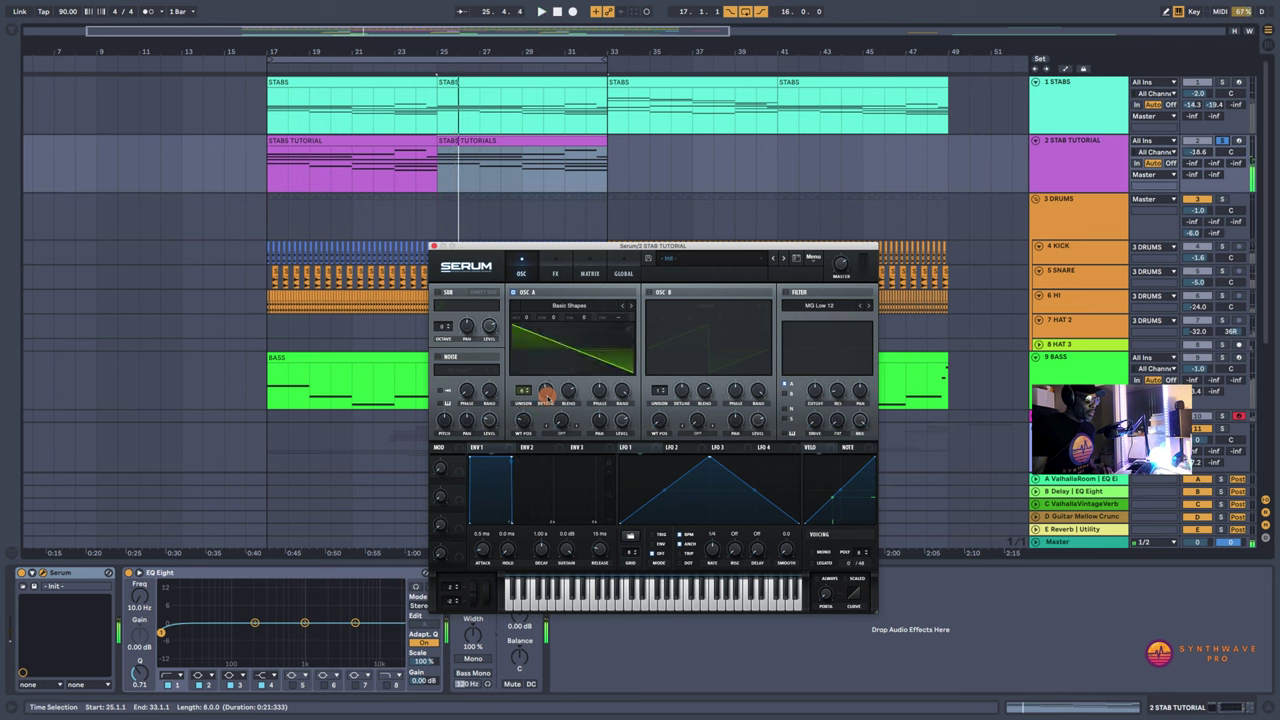
Step: Lower oscillator A's unison detune to about 0.16 and adjust its unison blend while playing the clip
drag(546, 394, 548, 398)
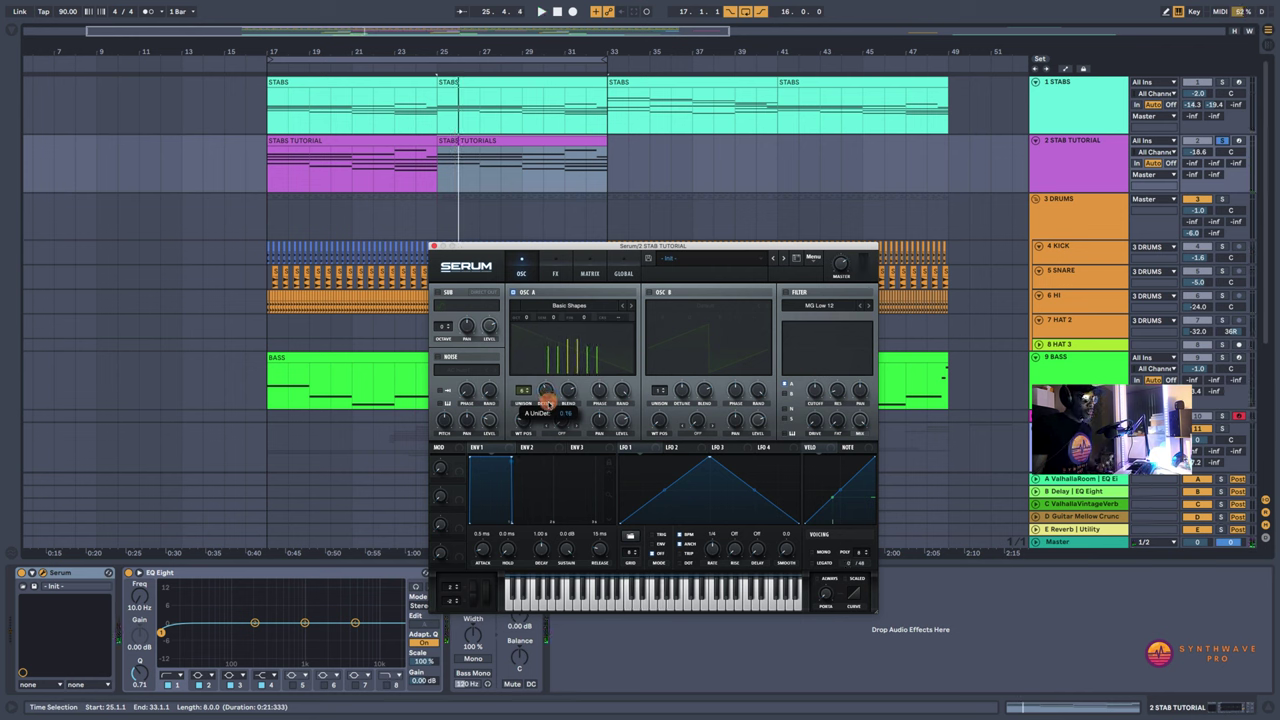
key(space)
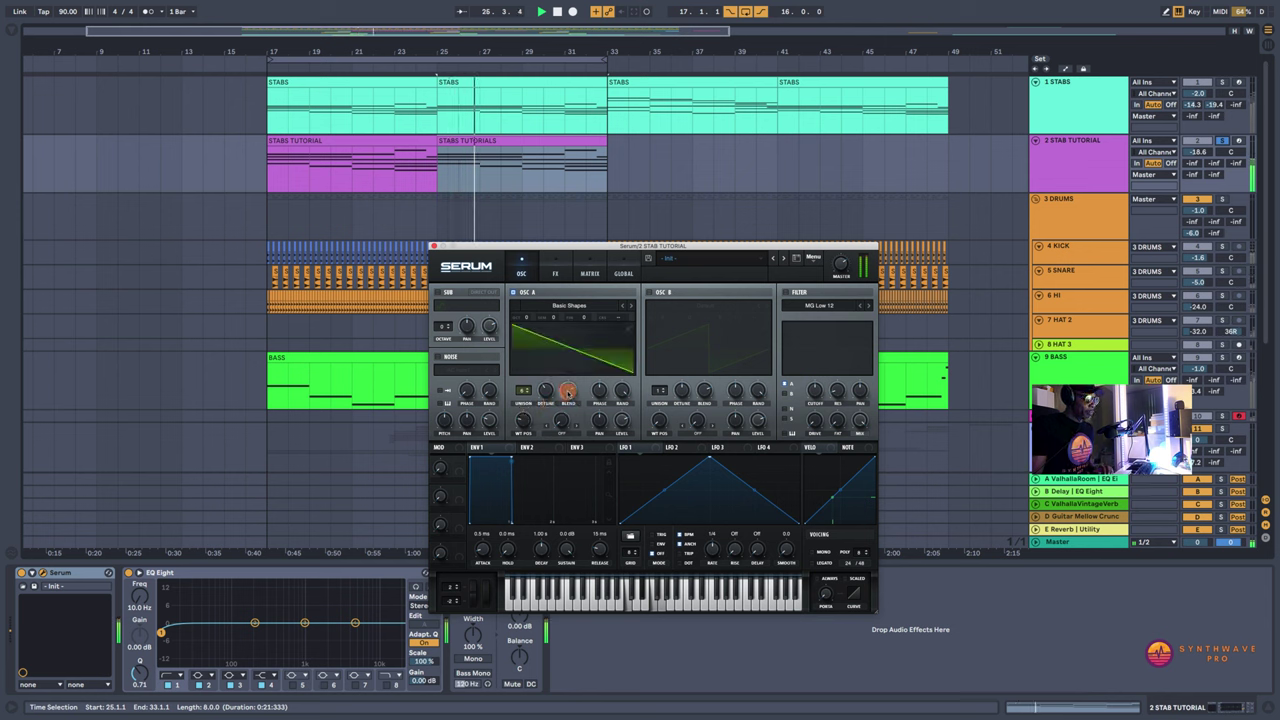
drag(568, 392, 570, 382)
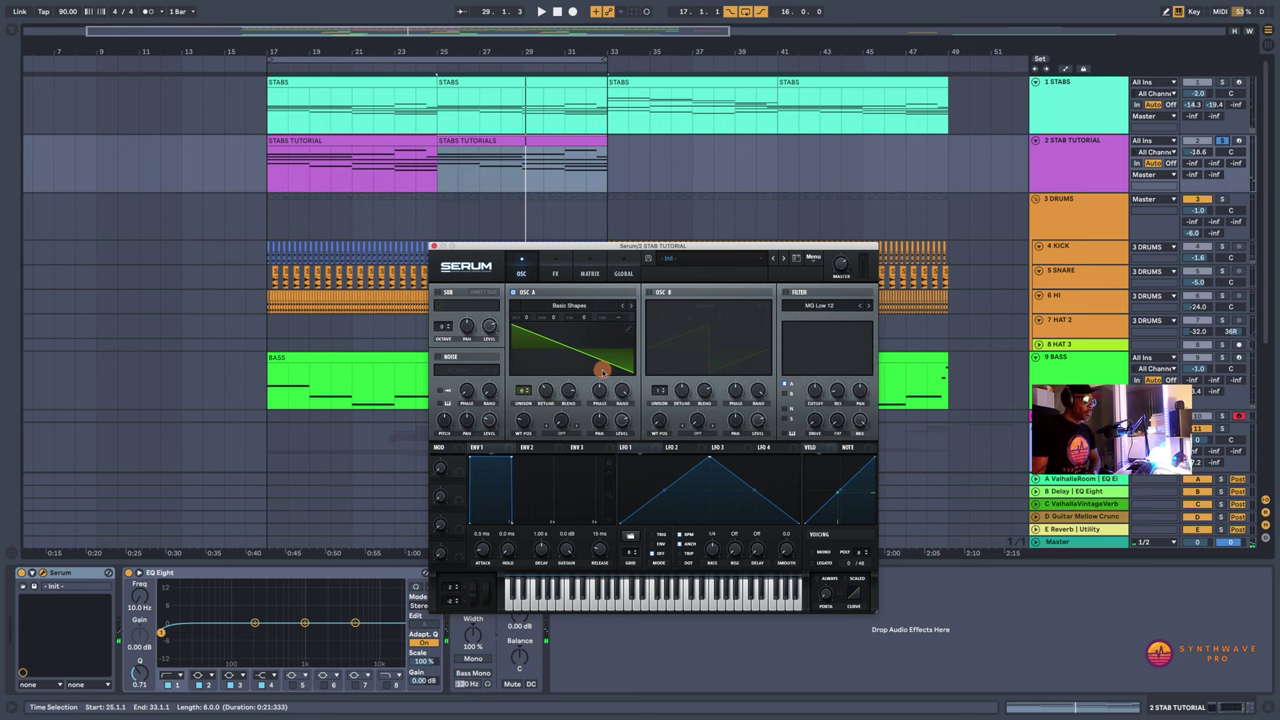
Step: Enable Serum's MG Low 12 filter and raise its cutoff, auditioning the clip
click(786, 293)
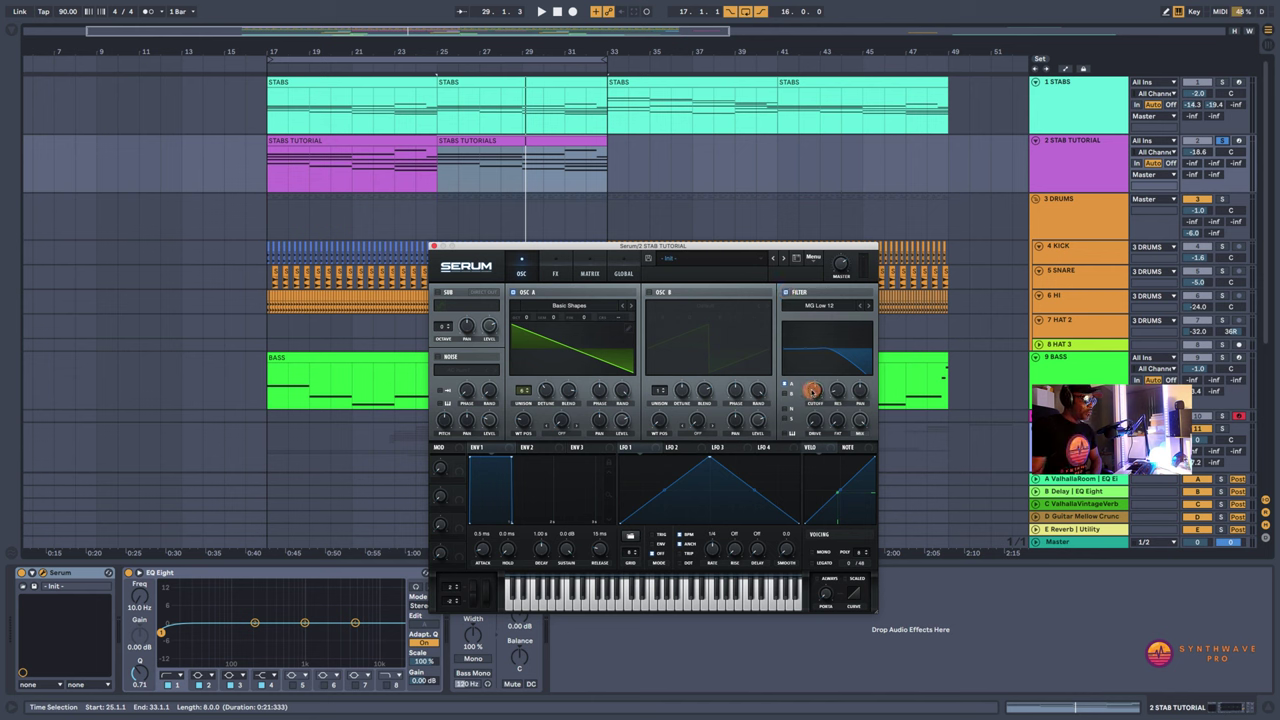
mouse_move(812, 390)
mouse_down()
mouse_move(815, 378)
mouse_move(813, 389)
mouse_up()
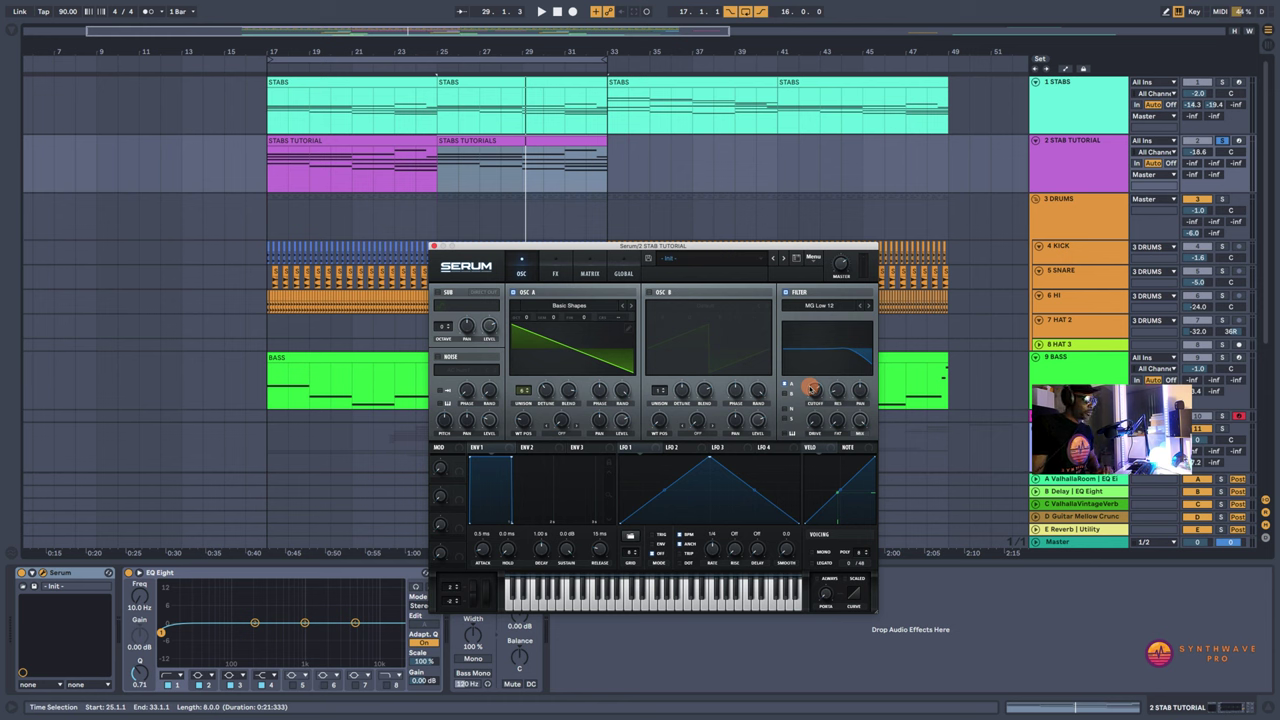
key(space)
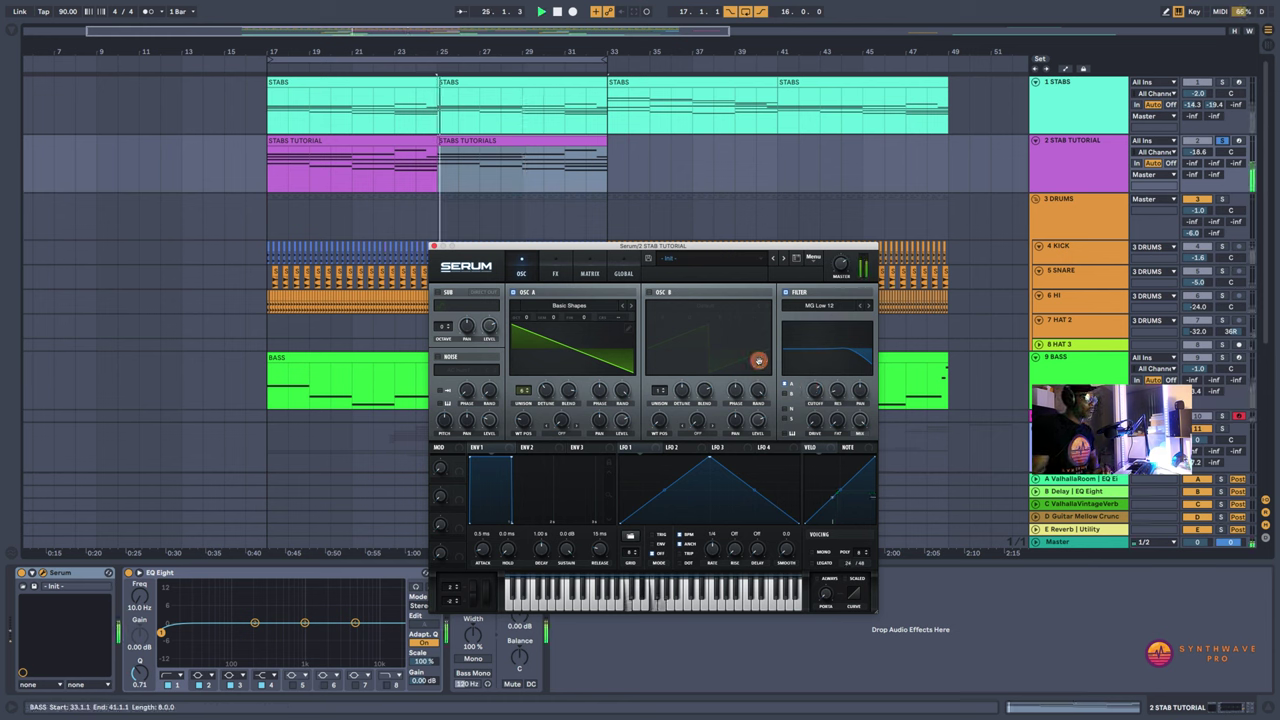
drag(816, 395, 818, 387)
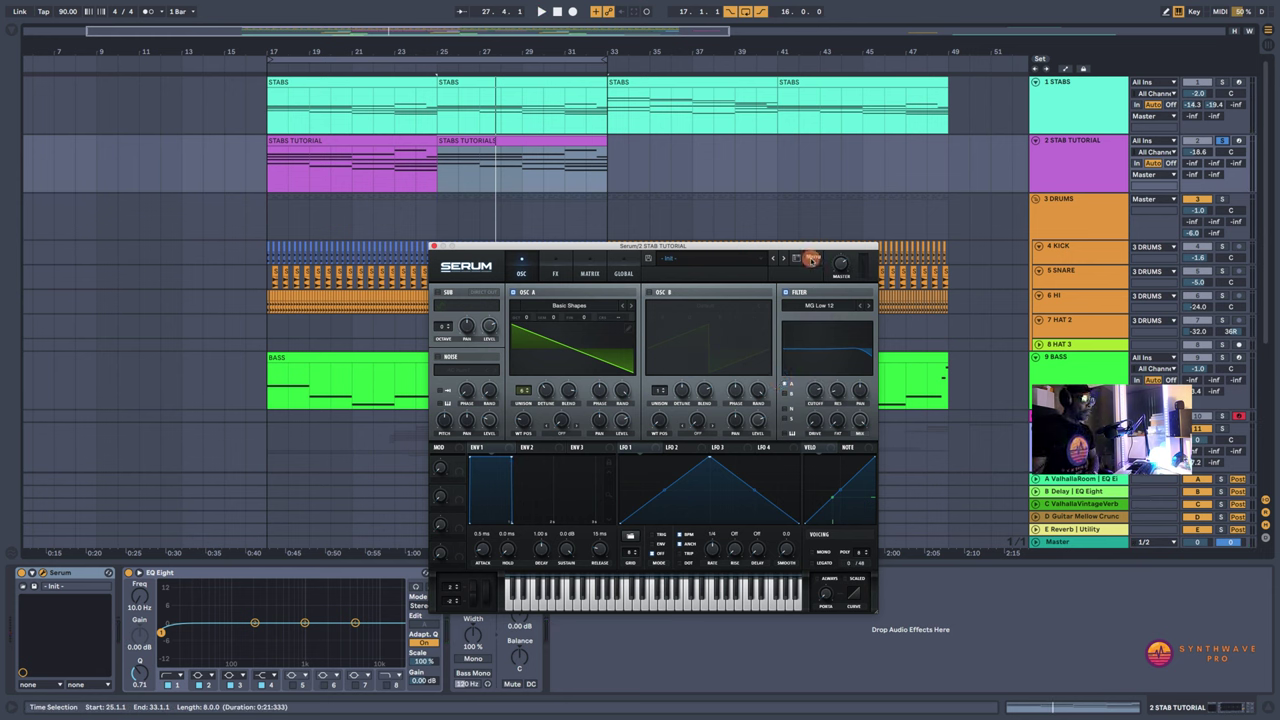
Step: Copy oscillator A's settings to oscillator B and switch oscillator B on
click(813, 262)
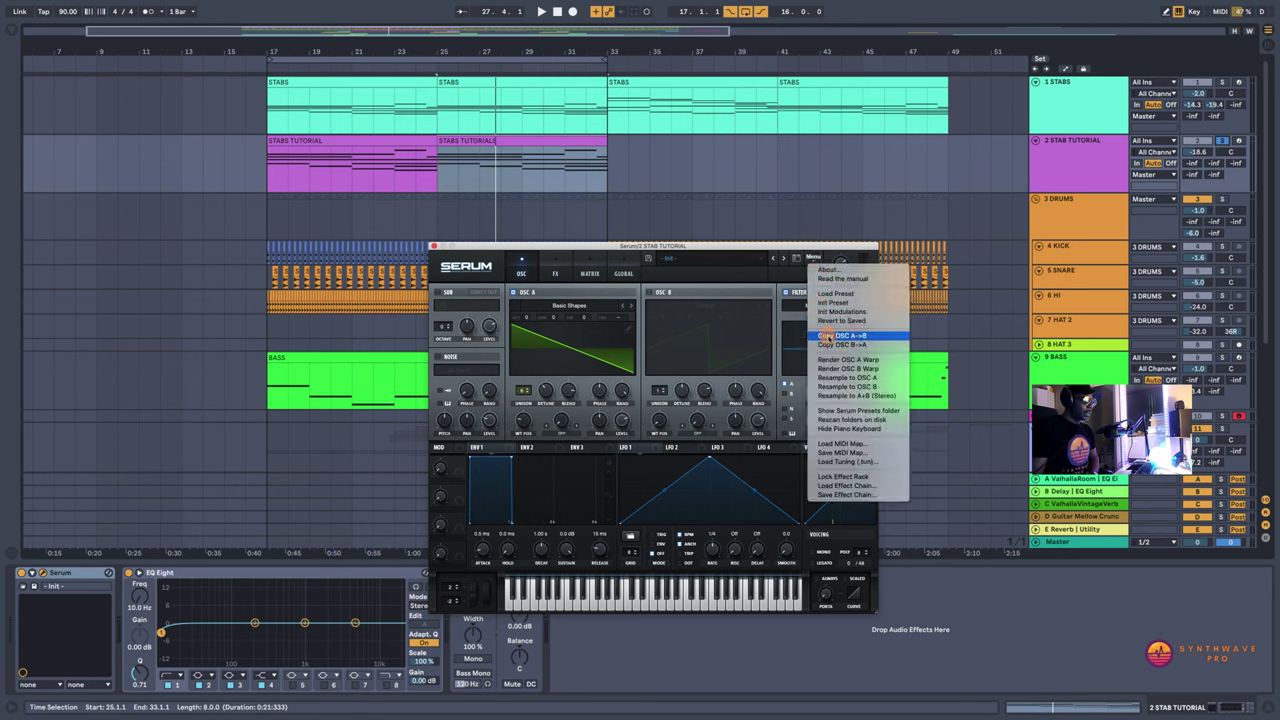
click(828, 336)
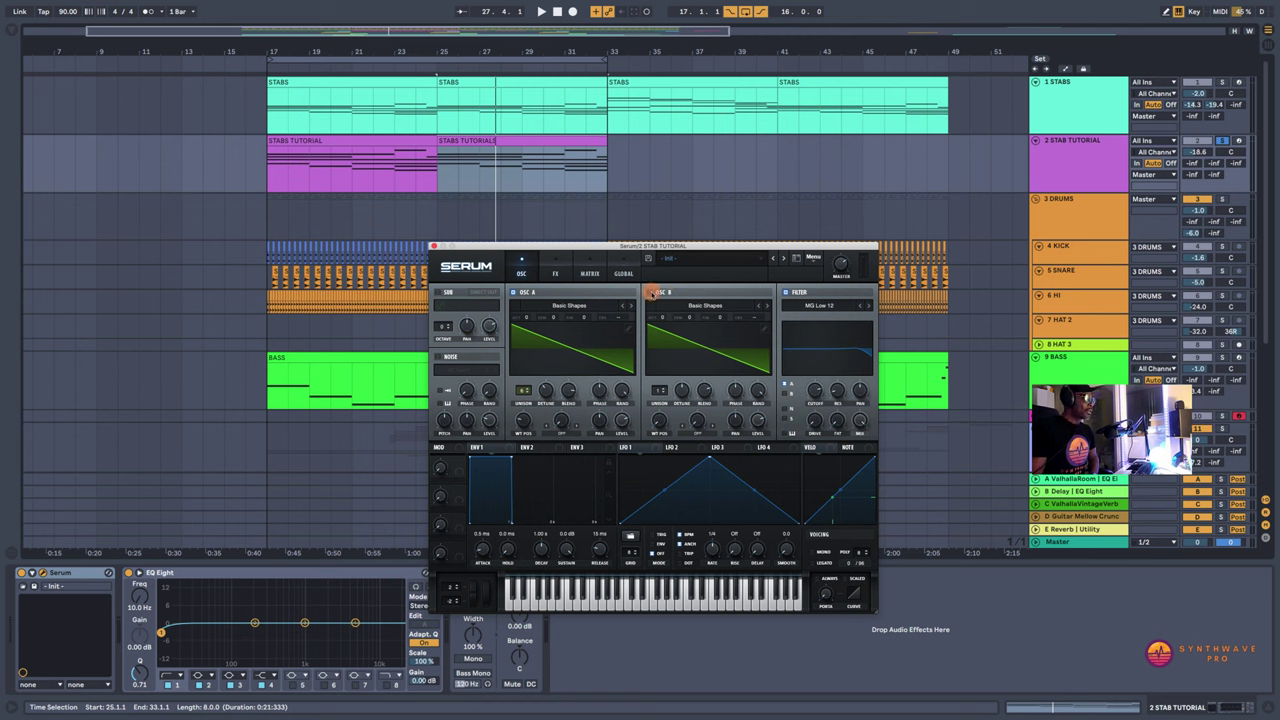
click(652, 292)
click(651, 293)
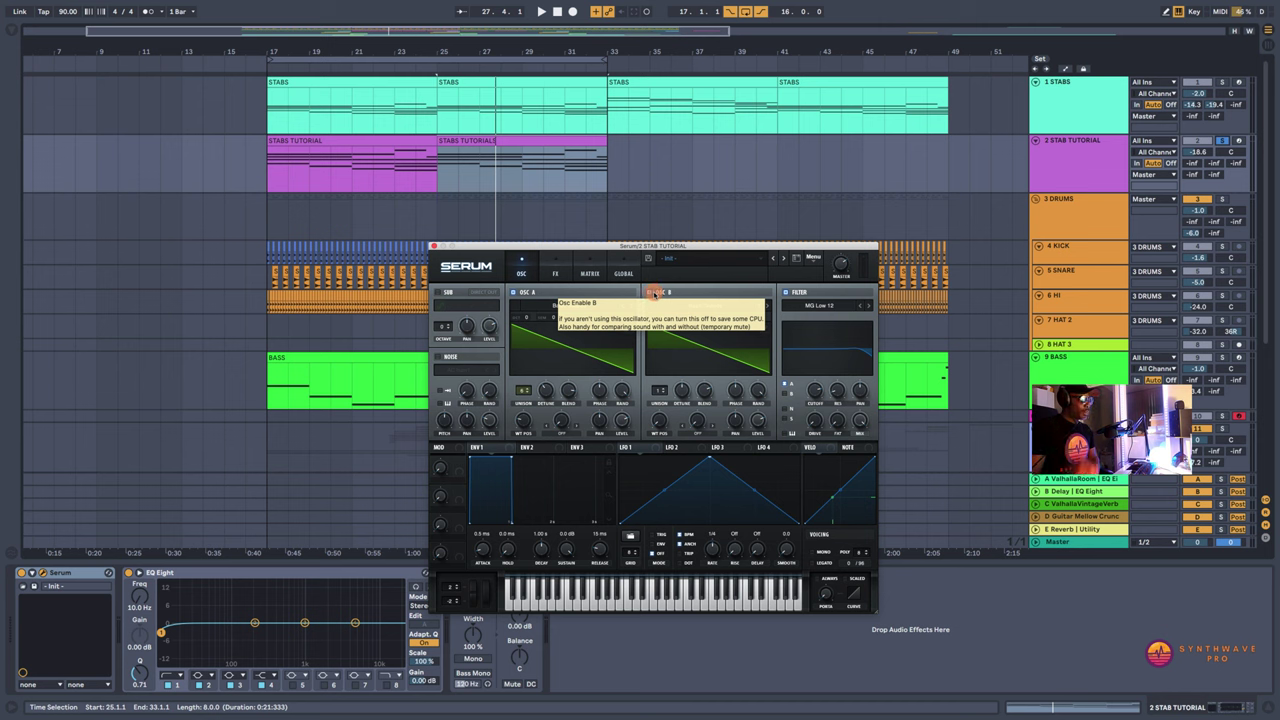
Step: Raise oscillator B's octave to +1 and set its unison to 5 voices
click(657, 293)
click(658, 293)
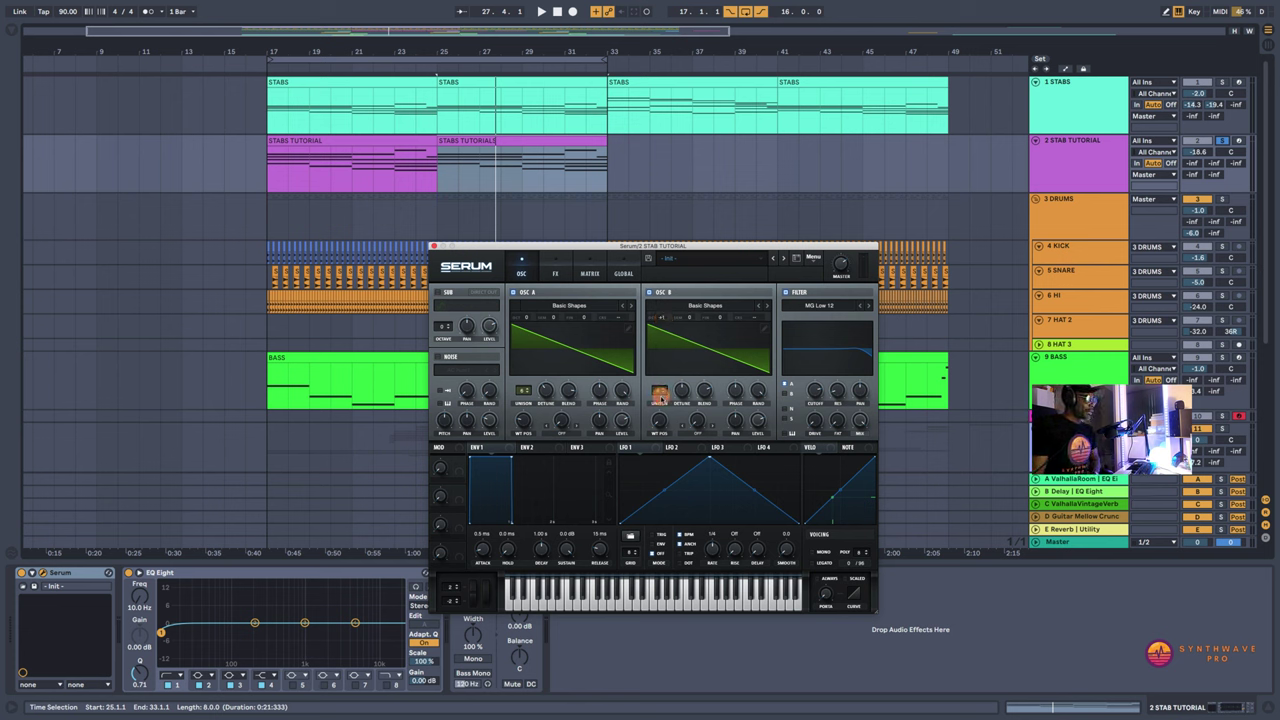
drag(661, 391, 659, 371)
Step: Route oscillator B through the filter and audition it alone with oscillator A off, restoring oscillator A at the end
click(512, 292)
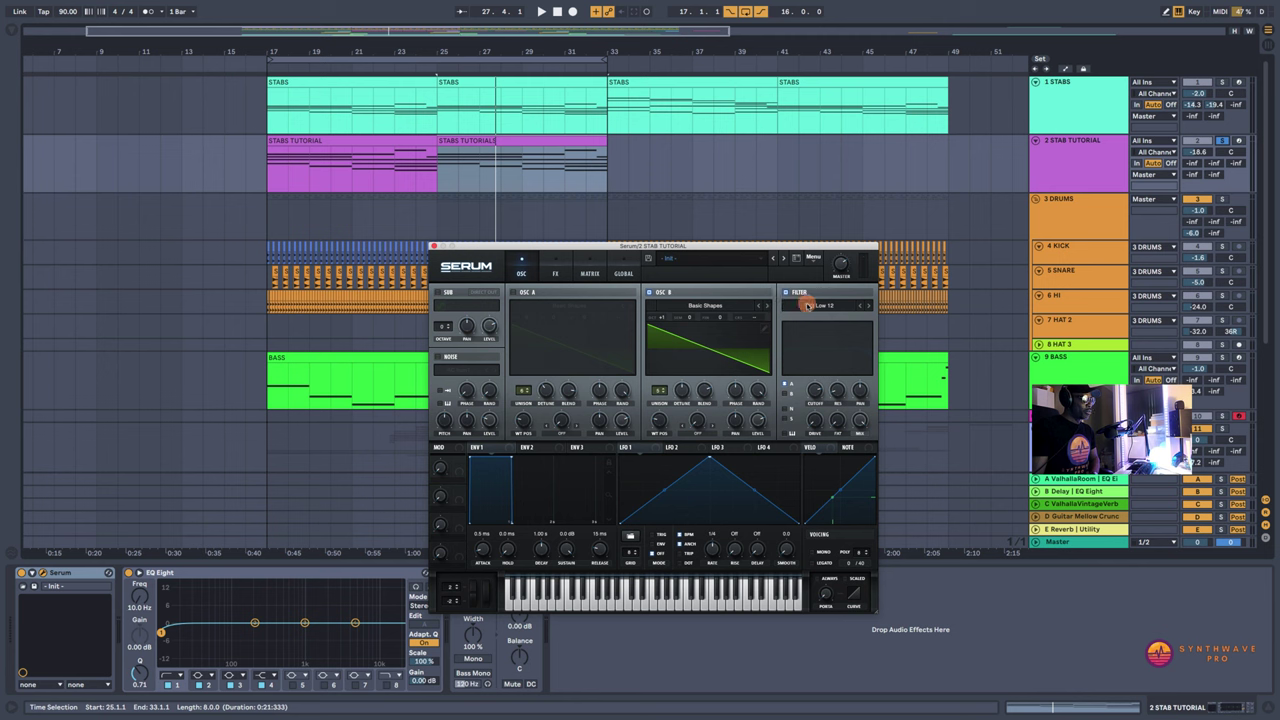
click(786, 395)
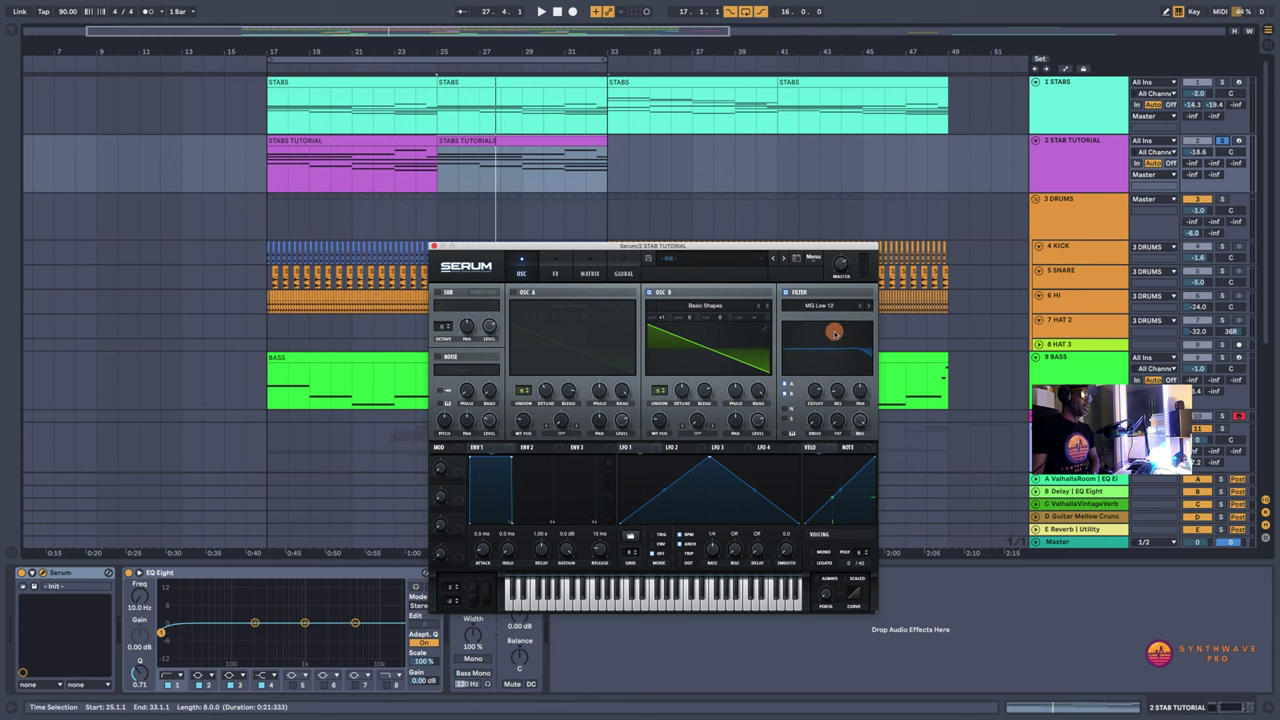
key(space)
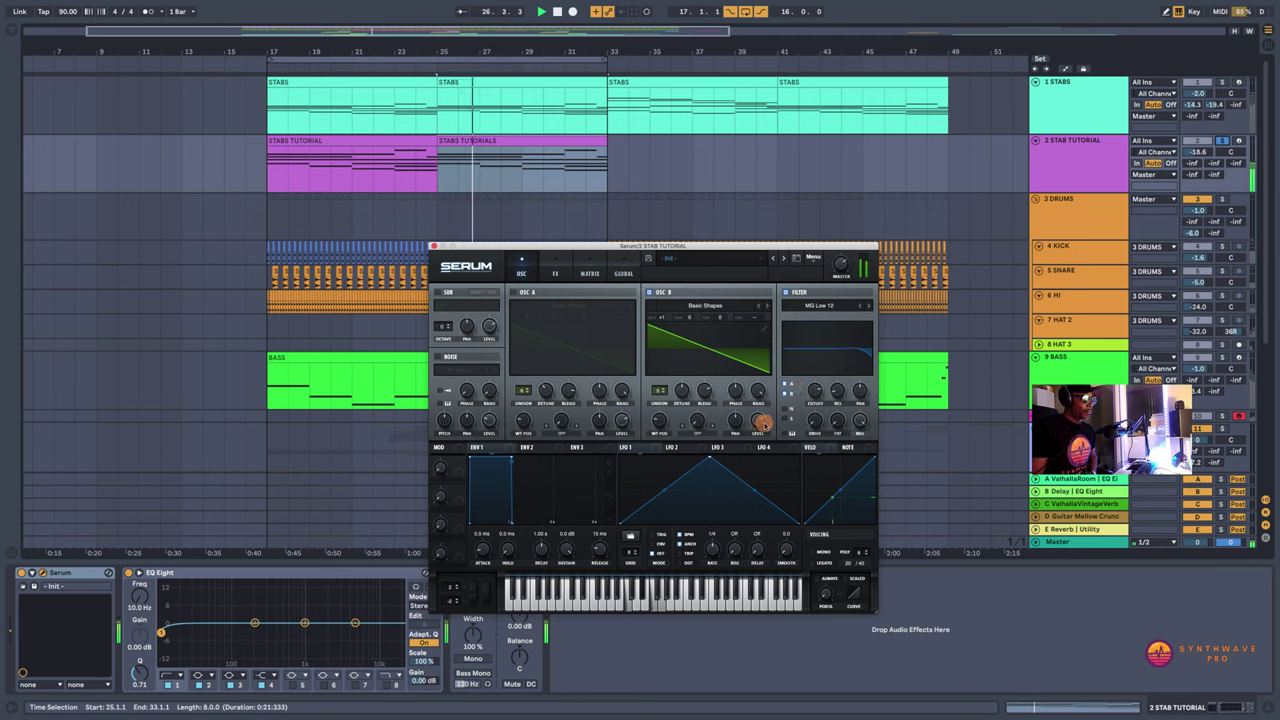
key(space)
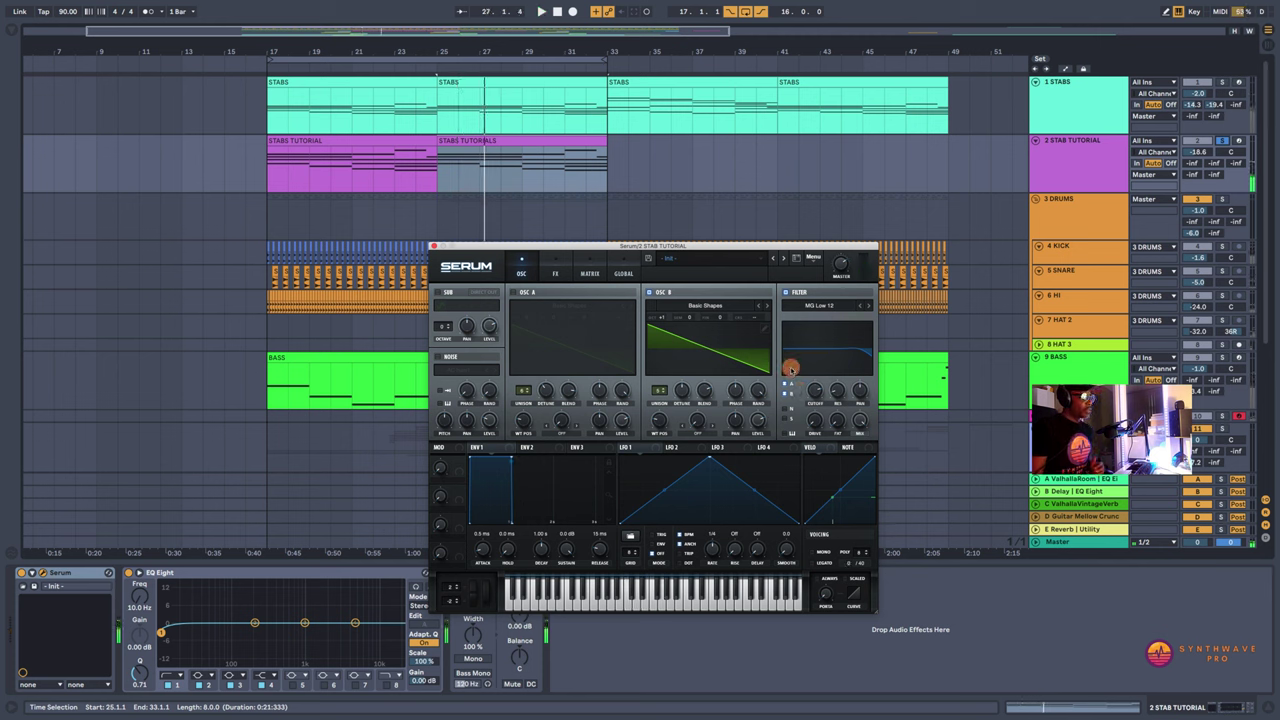
click(513, 292)
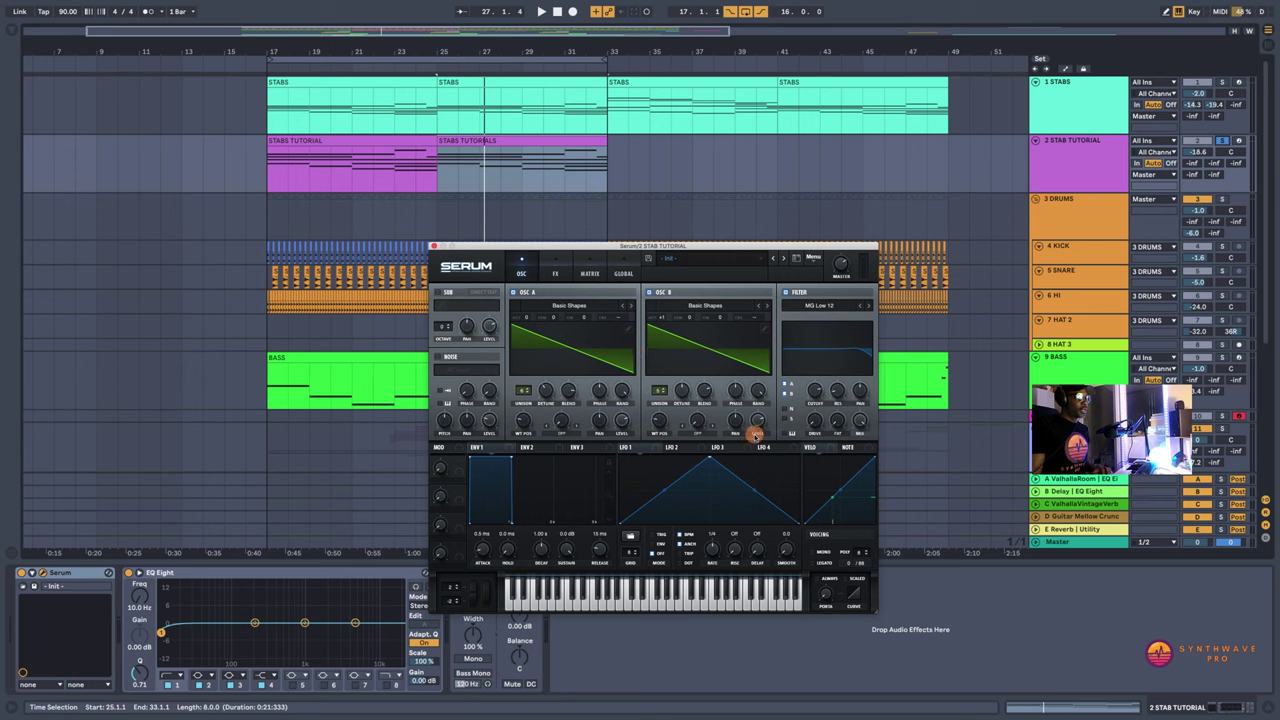
Step: Compare the playing clip with oscillator B switched off and on, leaving oscillator B enabled
key(space)
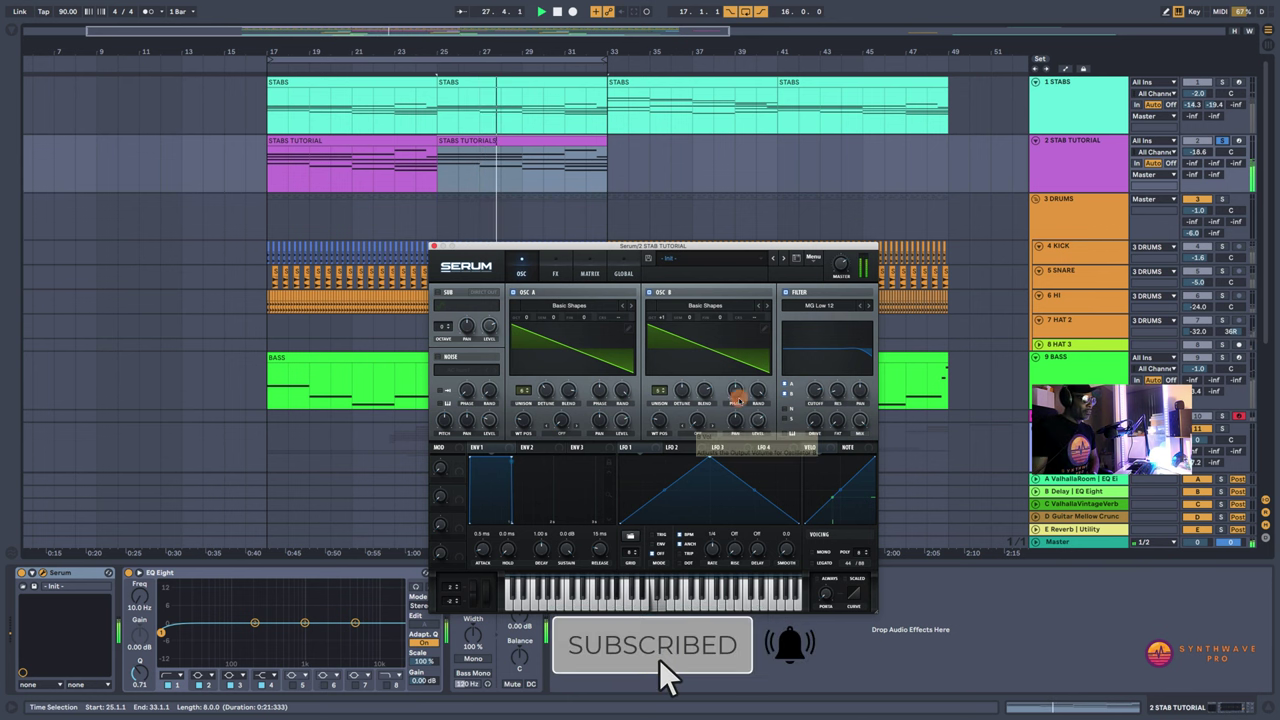
click(648, 292)
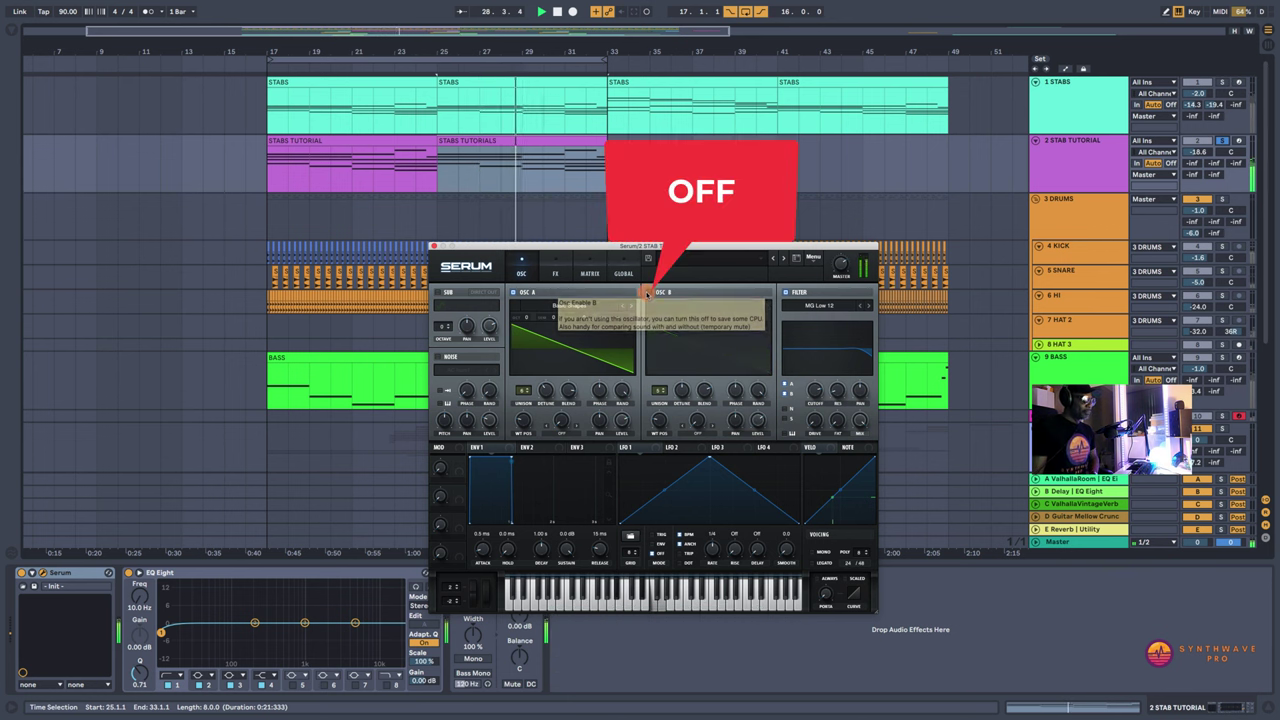
click(648, 292)
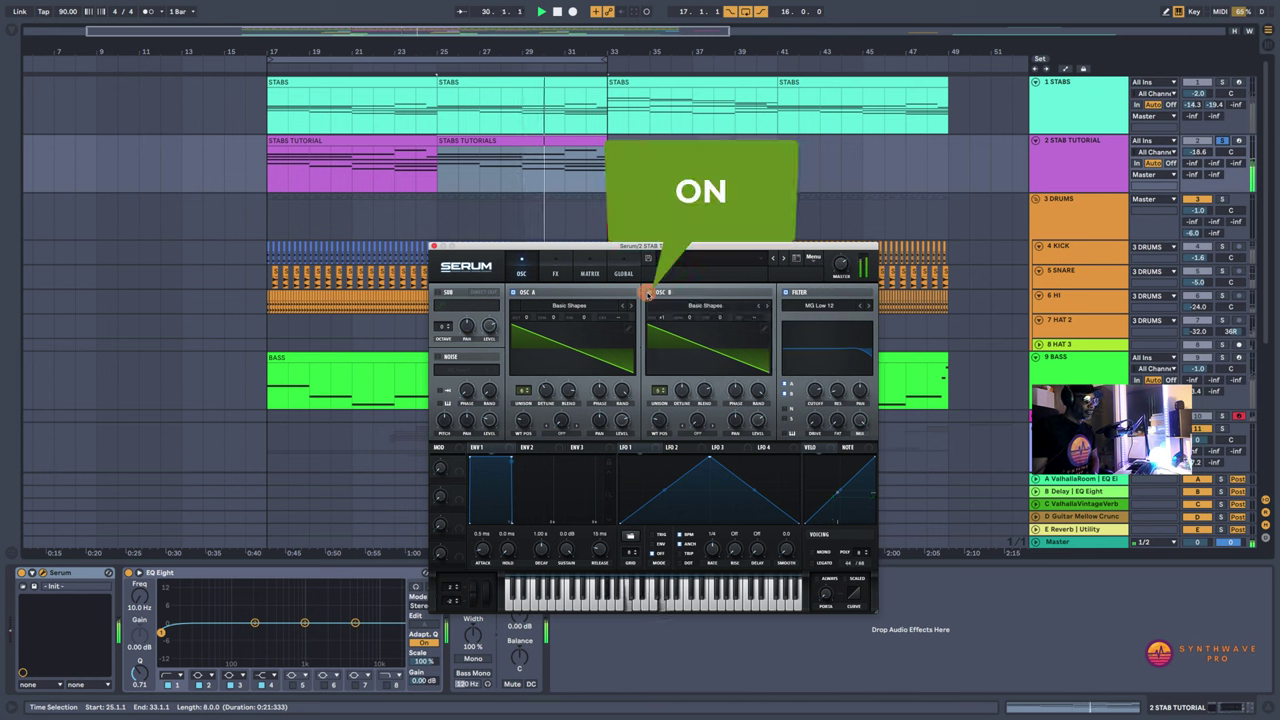
click(648, 292)
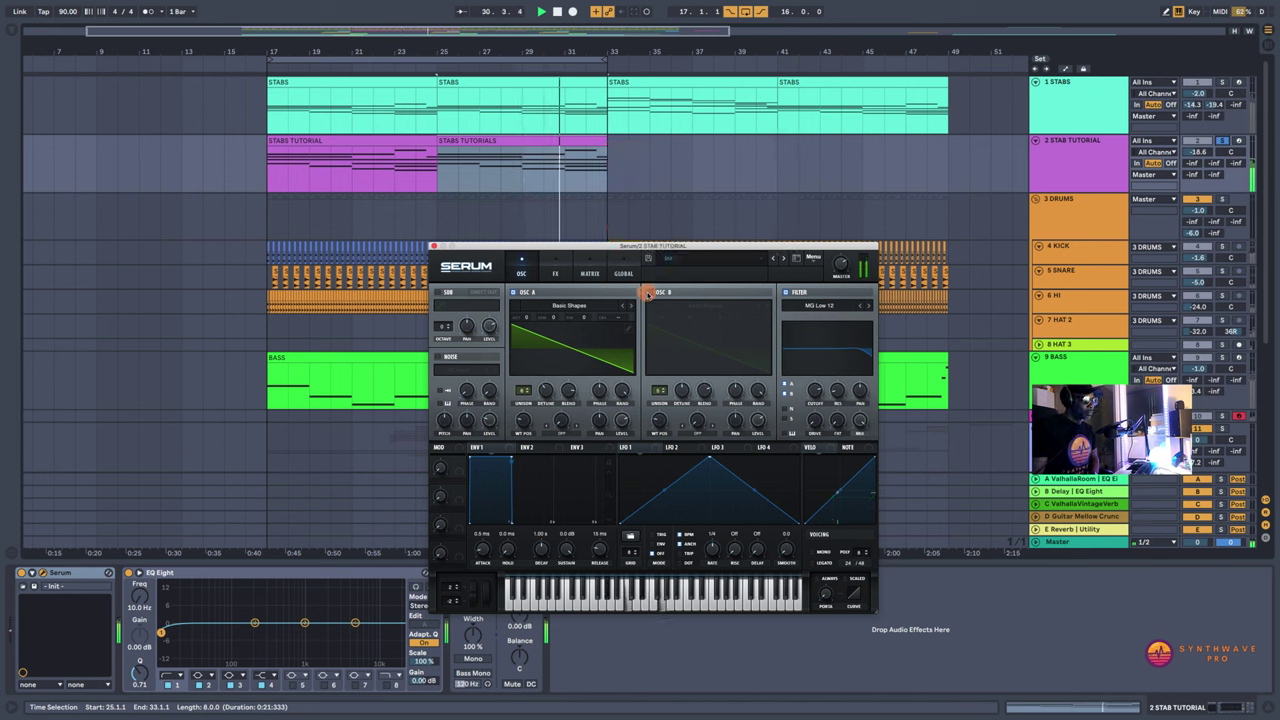
click(648, 292)
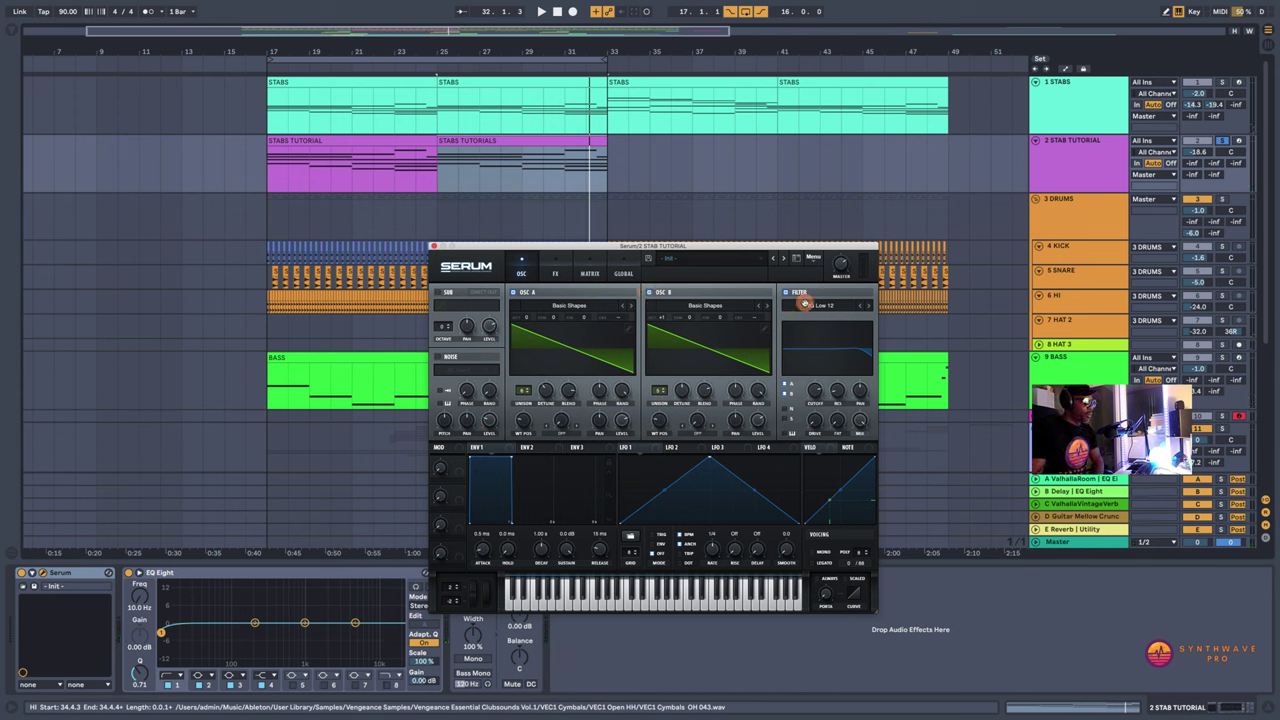
Step: Set the filter type to MG Low 6, comparing it with MG Low 12 and MG Low 18 during playback
click(866, 307)
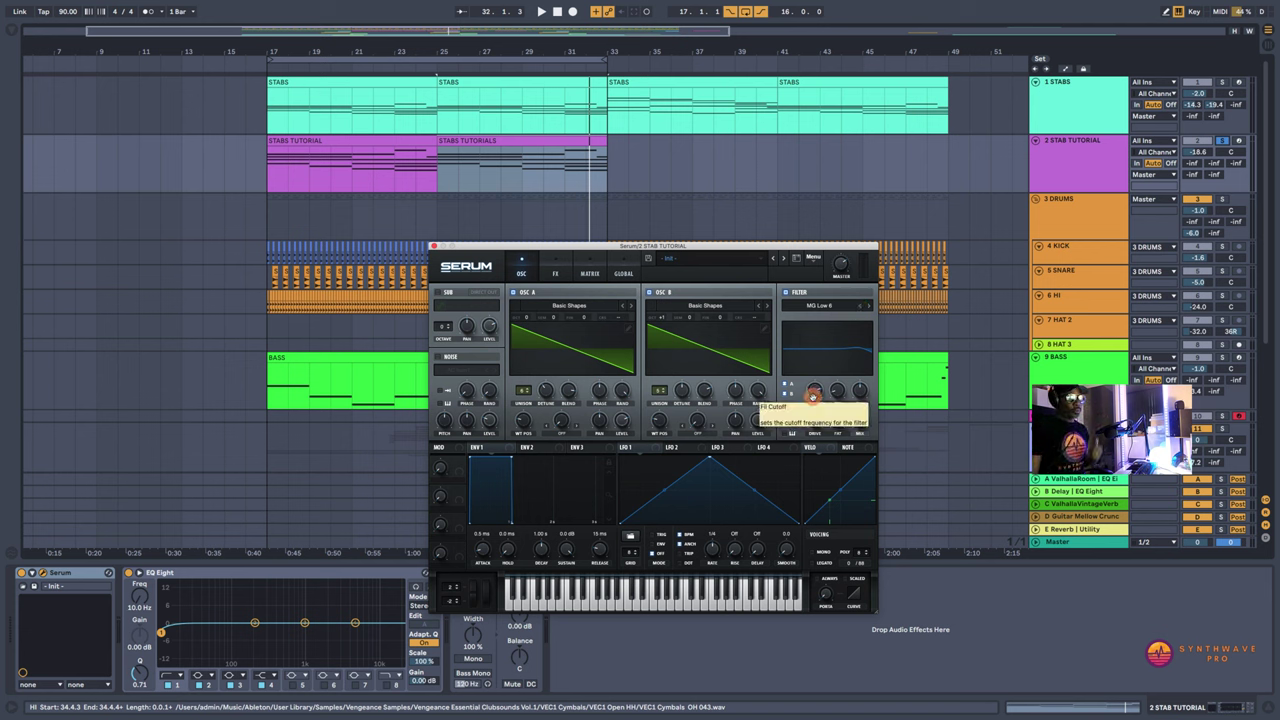
click(870, 309)
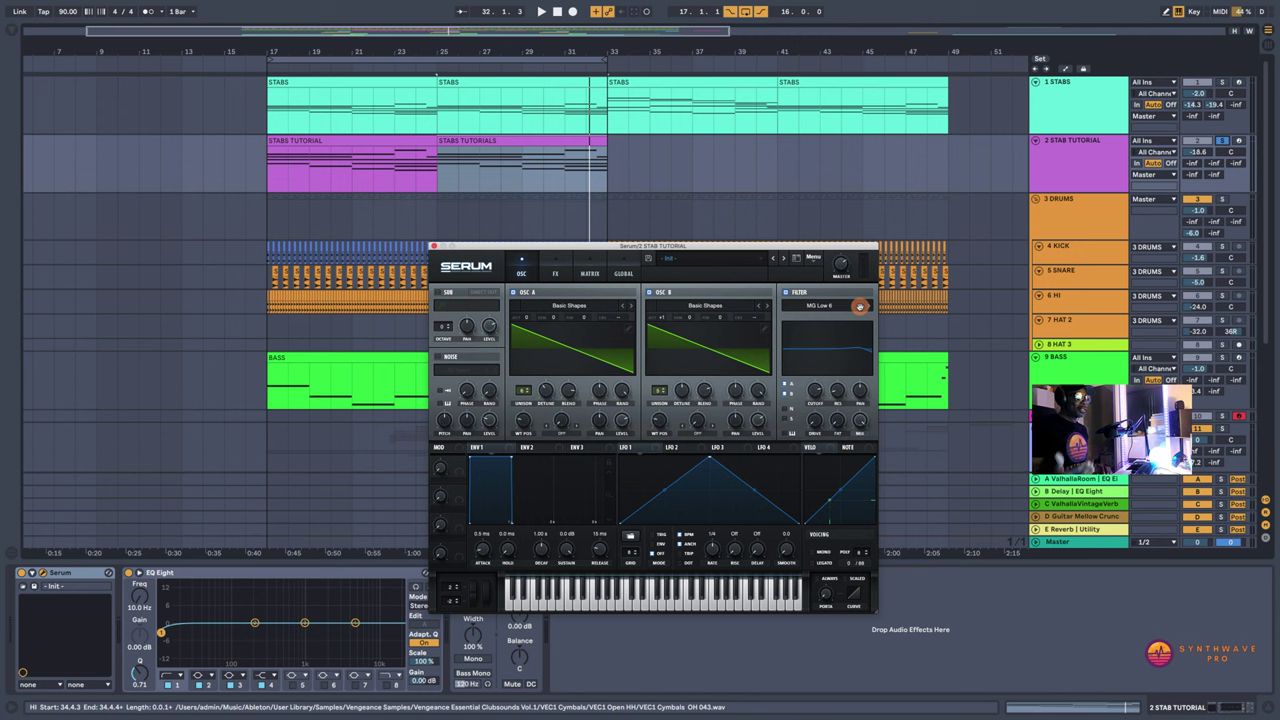
key(space)
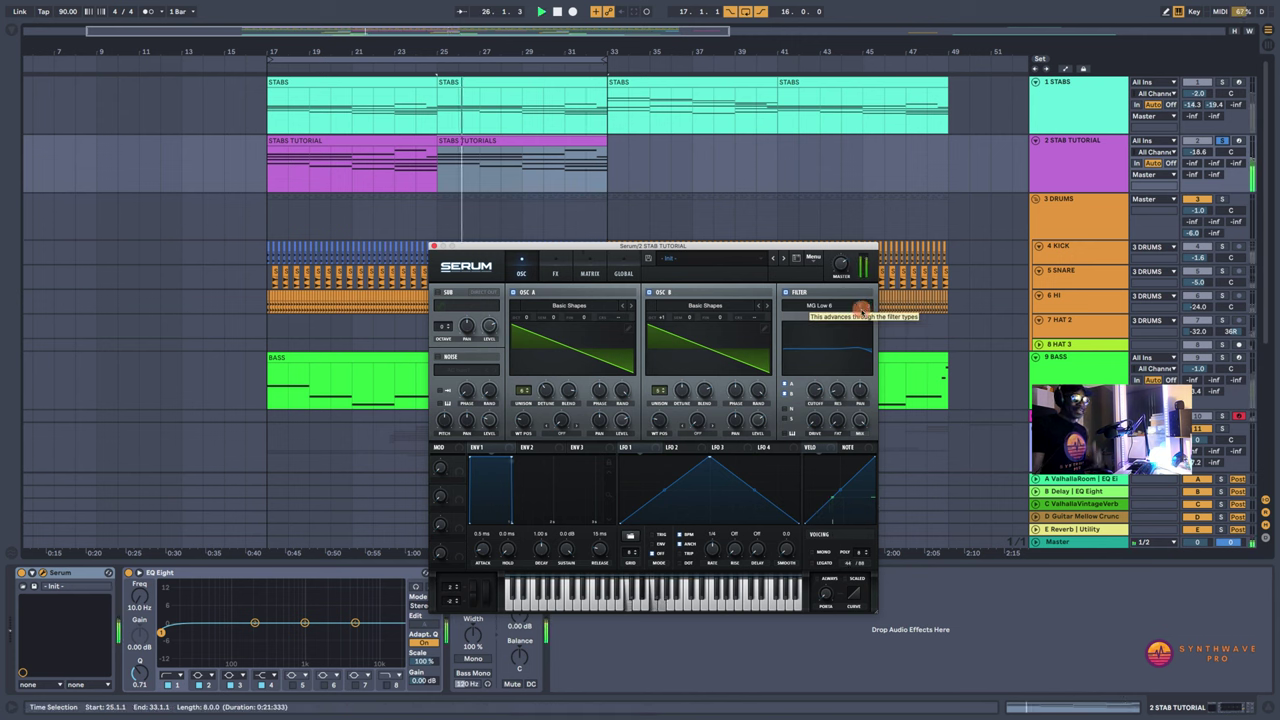
click(868, 307)
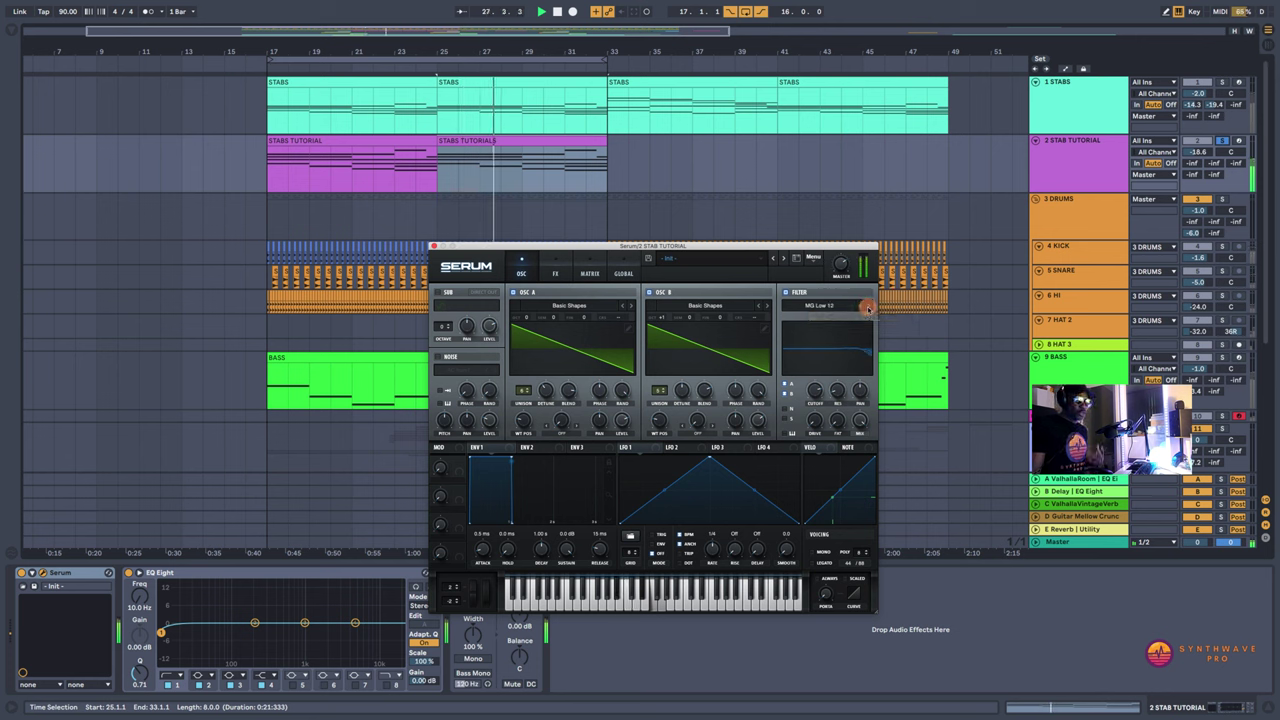
click(868, 307)
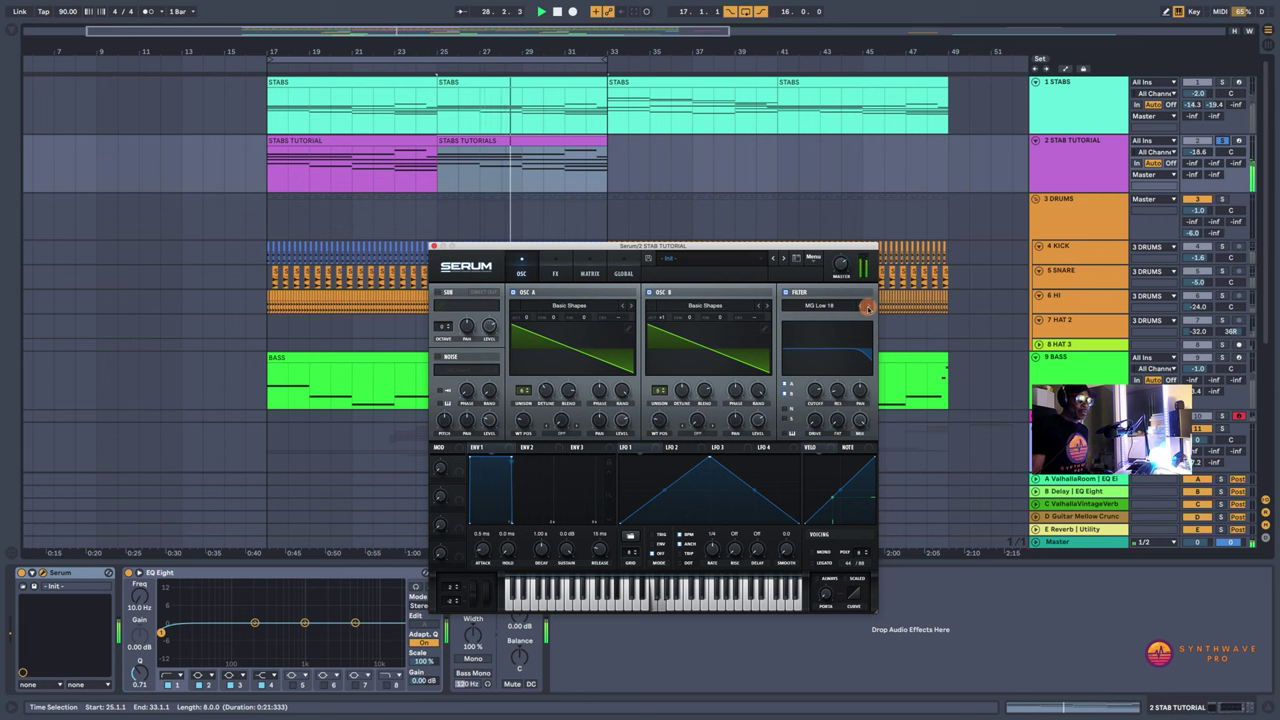
click(868, 307)
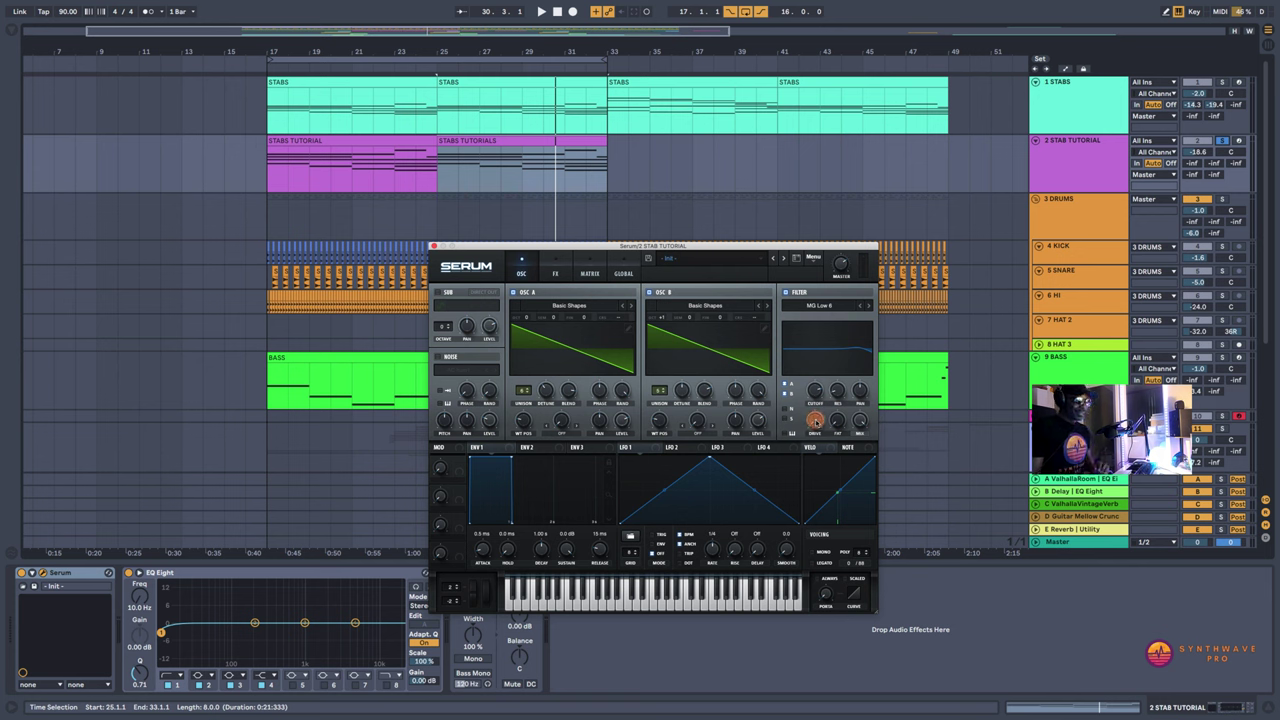
Step: Raise the filter drive to about 6% and add a small amount of fat while the clip plays
mouse_move(816, 423)
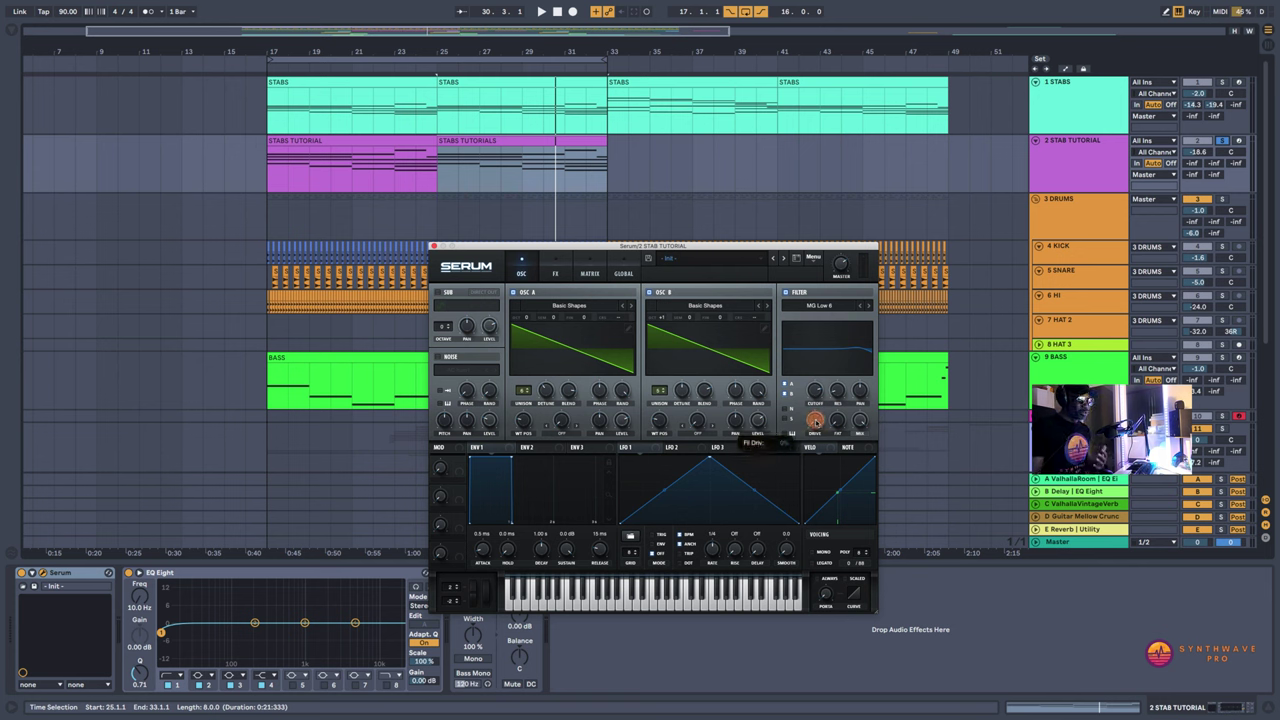
key(space)
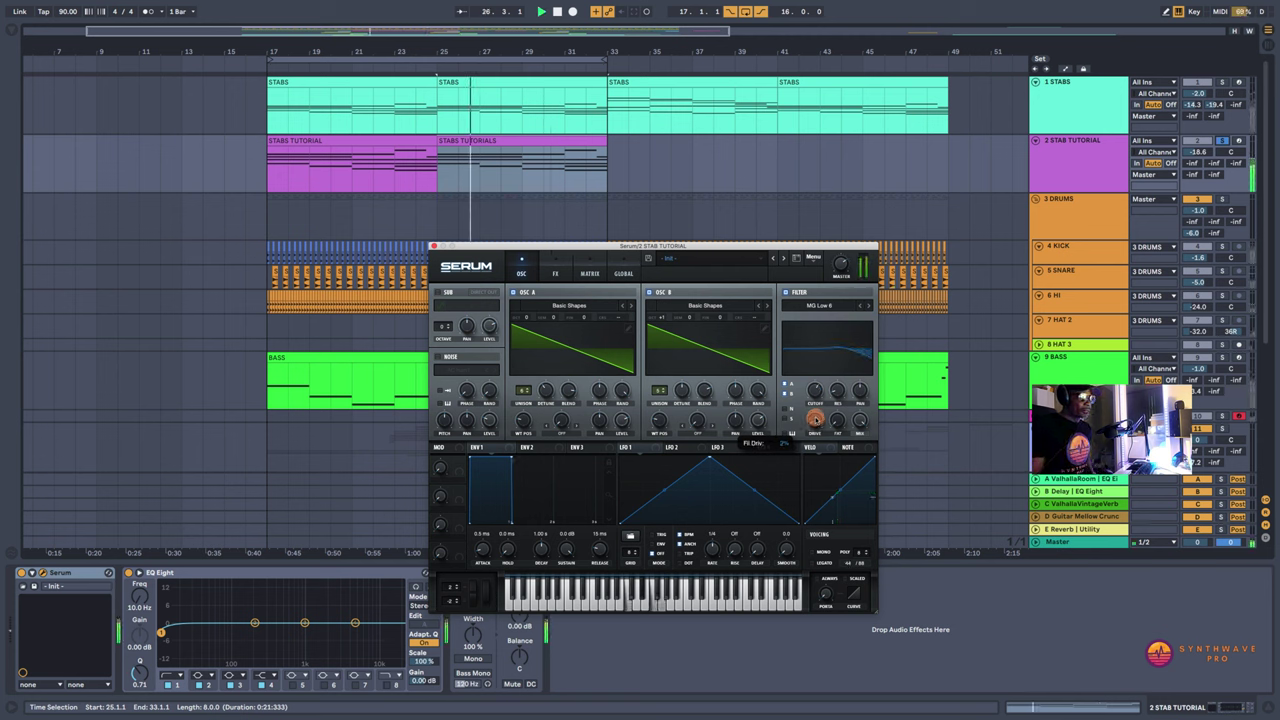
drag(815, 418, 817, 418)
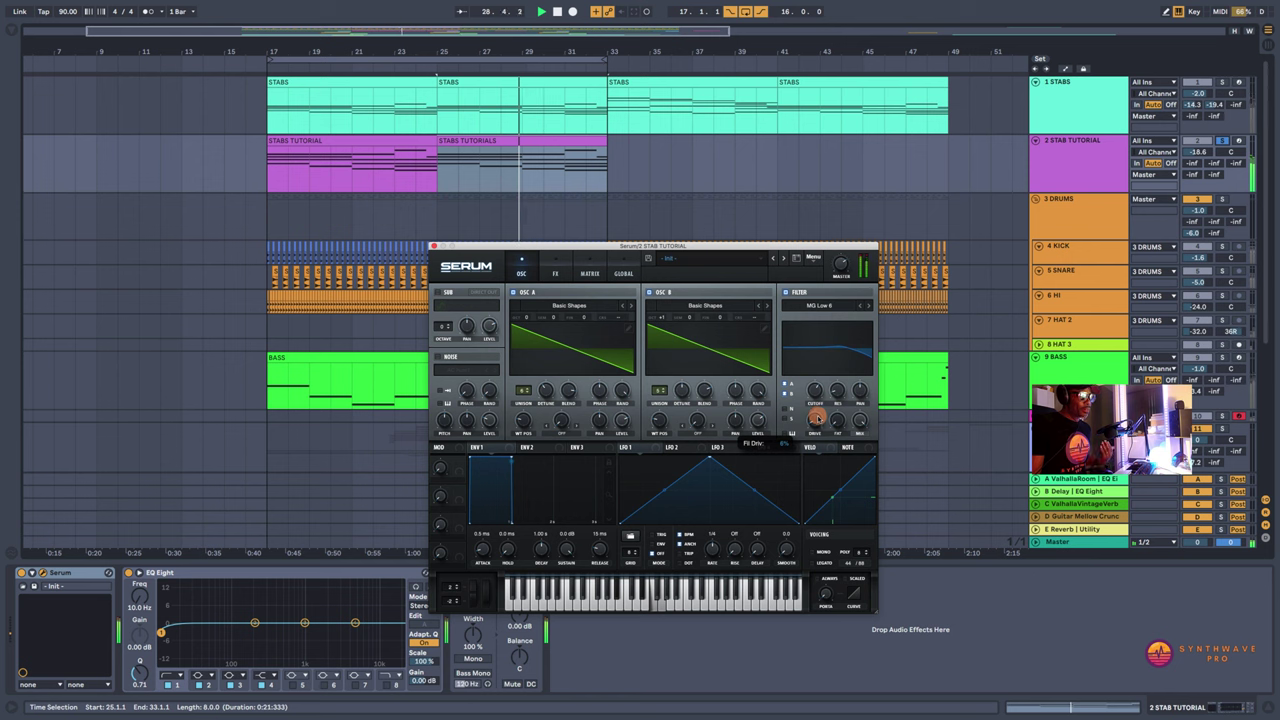
drag(838, 421, 839, 416)
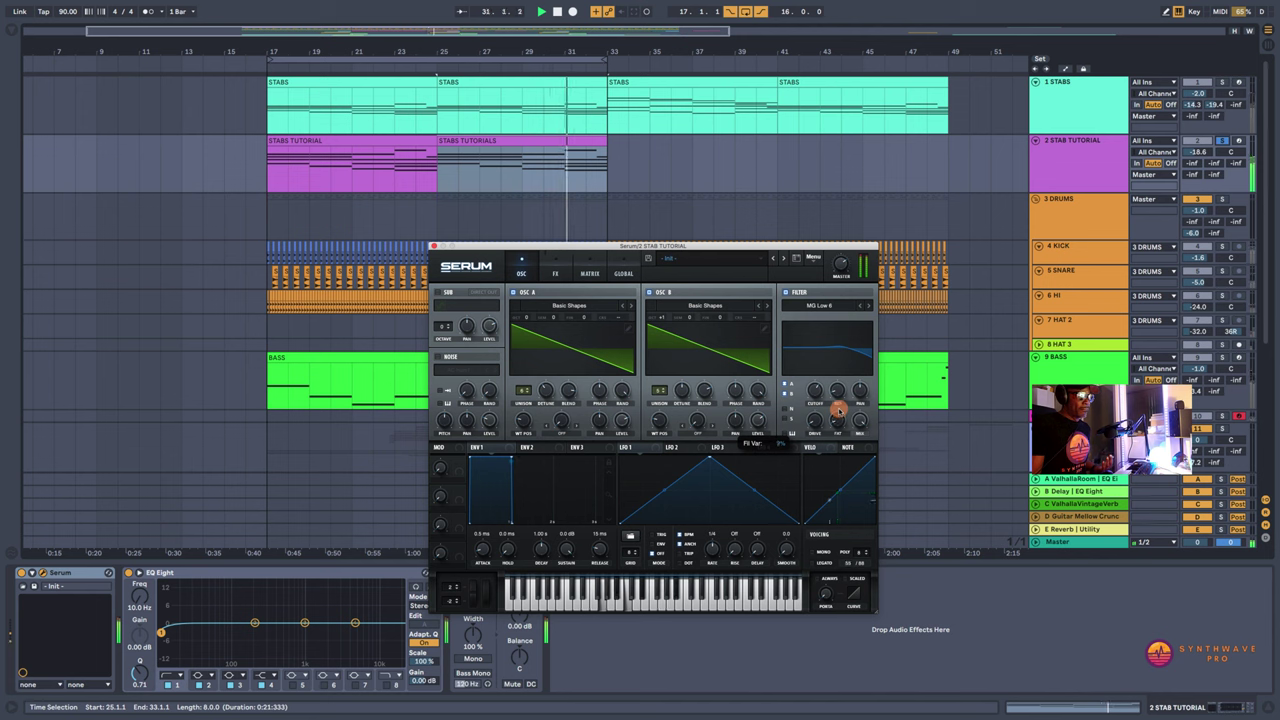
drag(838, 410, 838, 406)
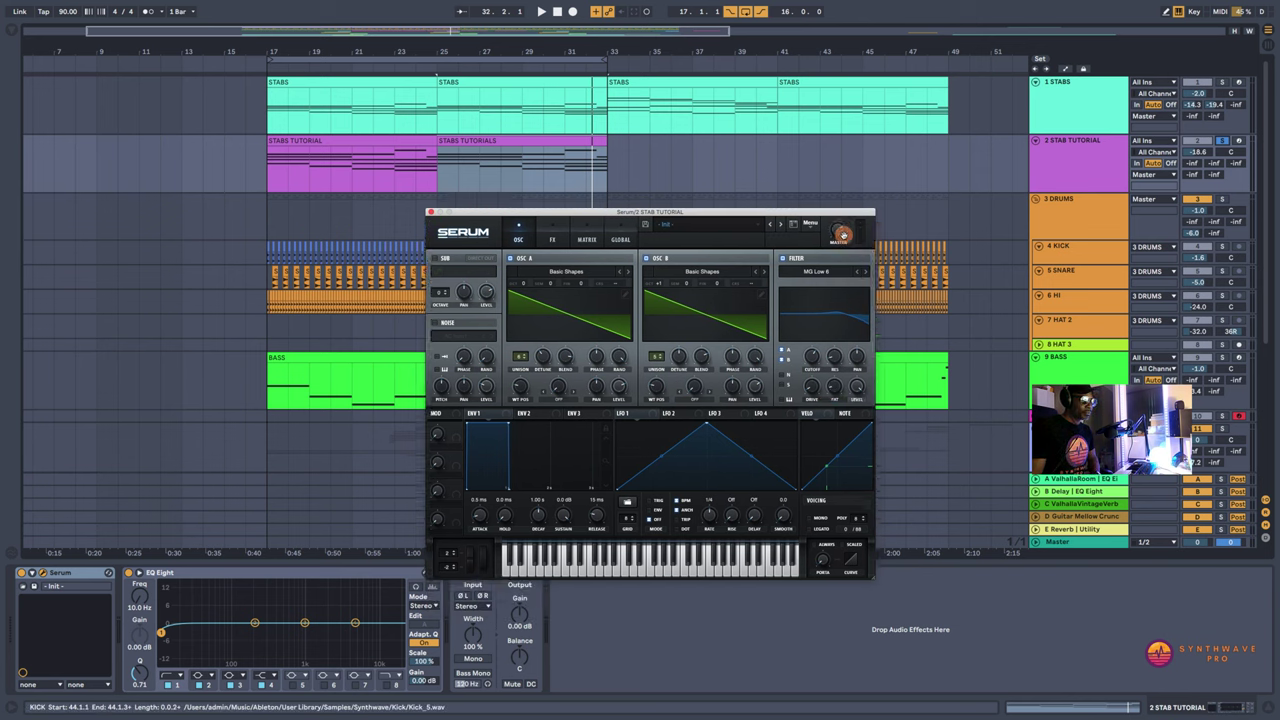
Step: Reposition and enlarge the Serum window, and lower the filter level to about 72% during playback
drag(843, 245, 833, 139)
drag(863, 505, 995, 622)
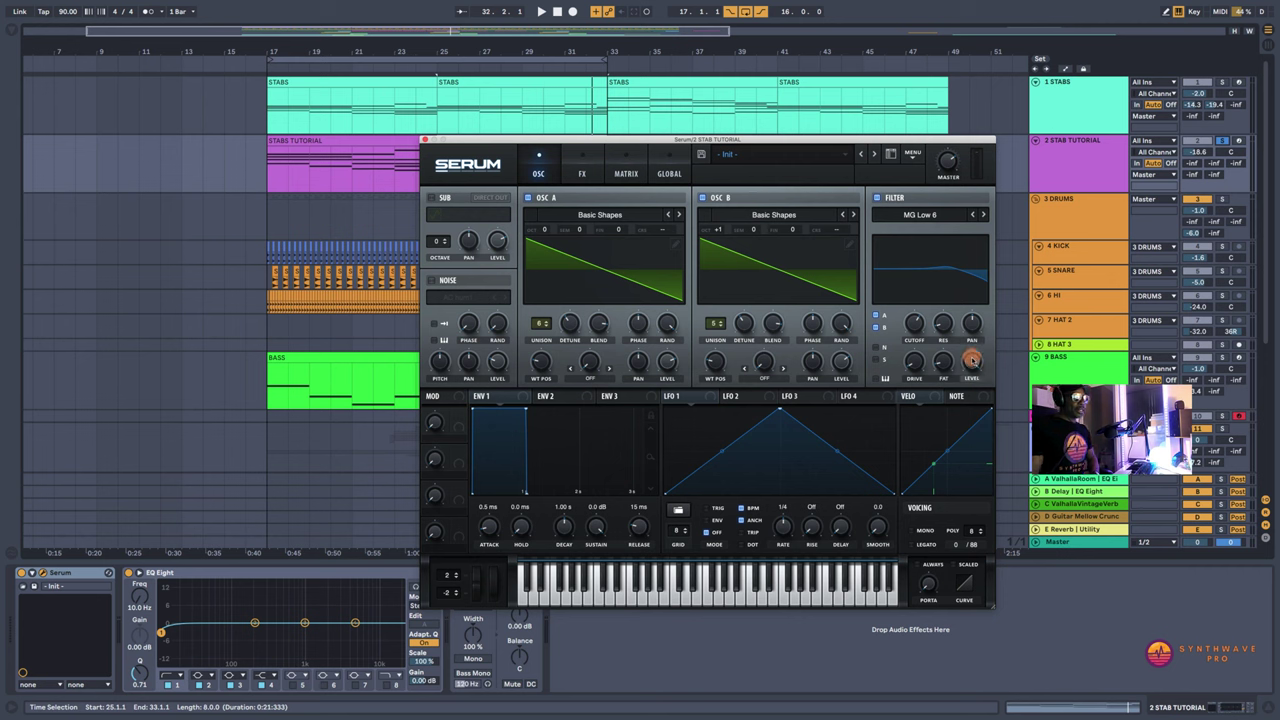
click(971, 376)
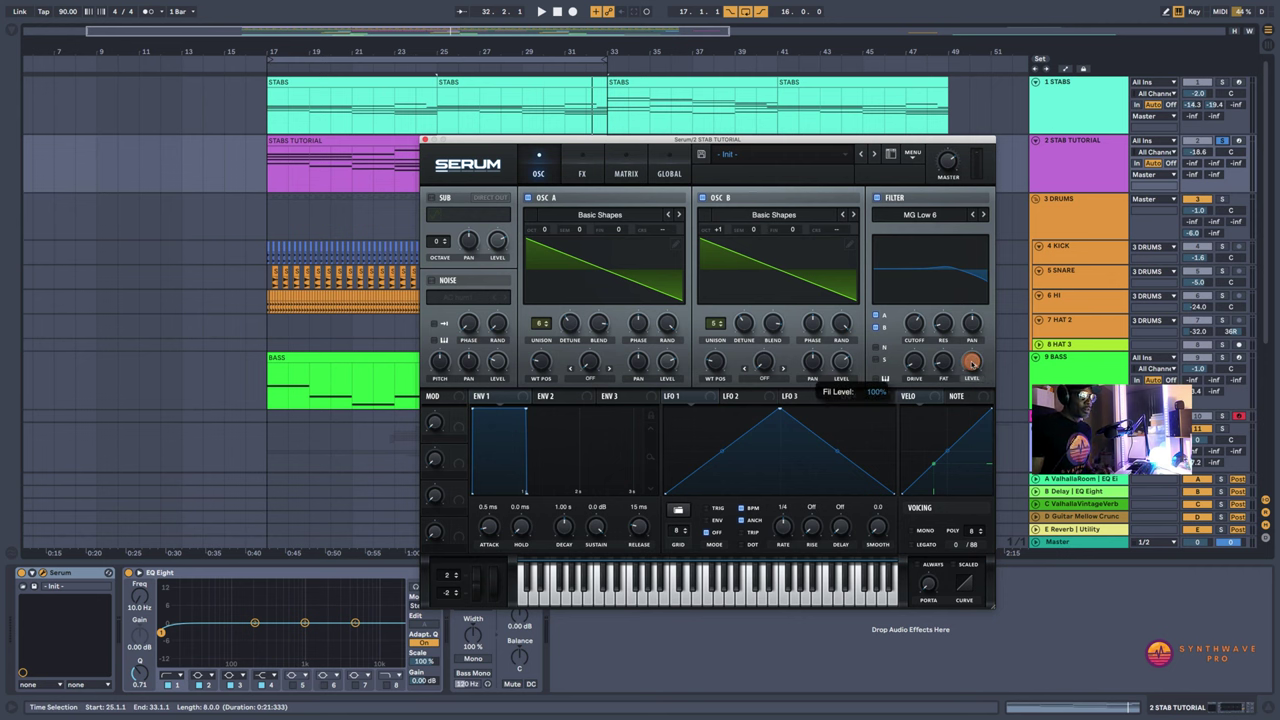
key(space)
drag(971, 363, 972, 378)
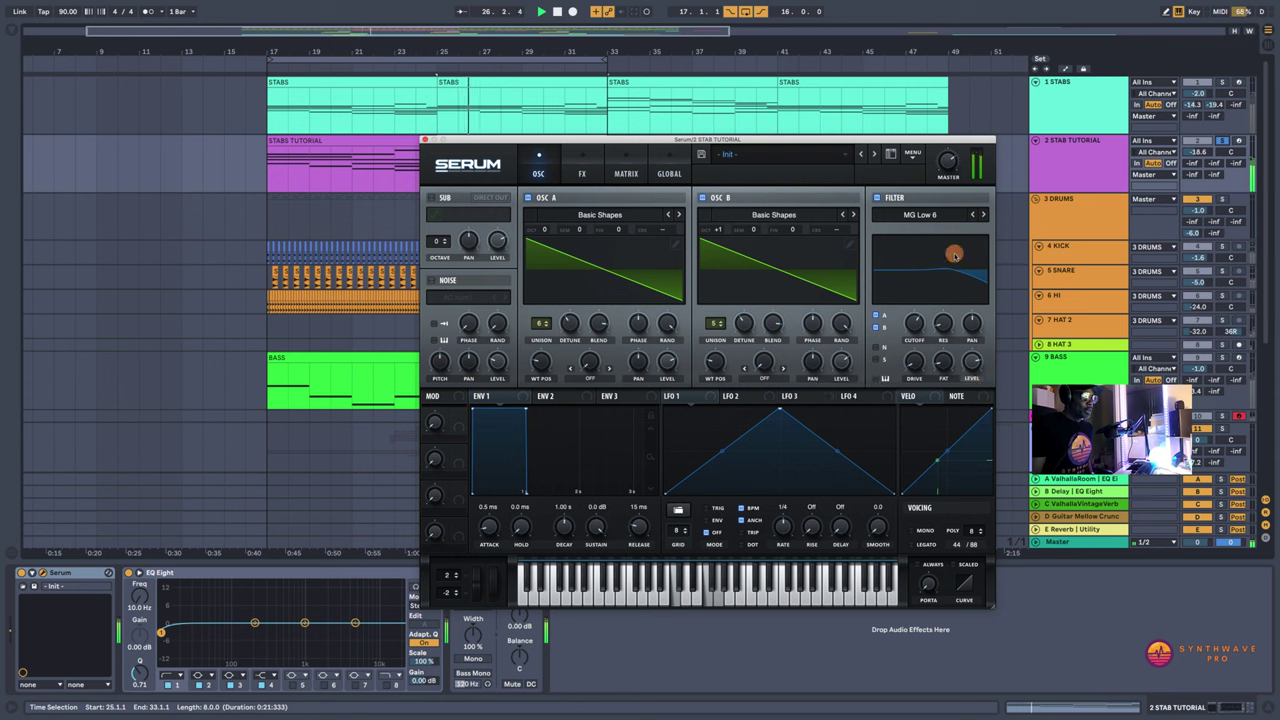
drag(970, 362, 970, 365)
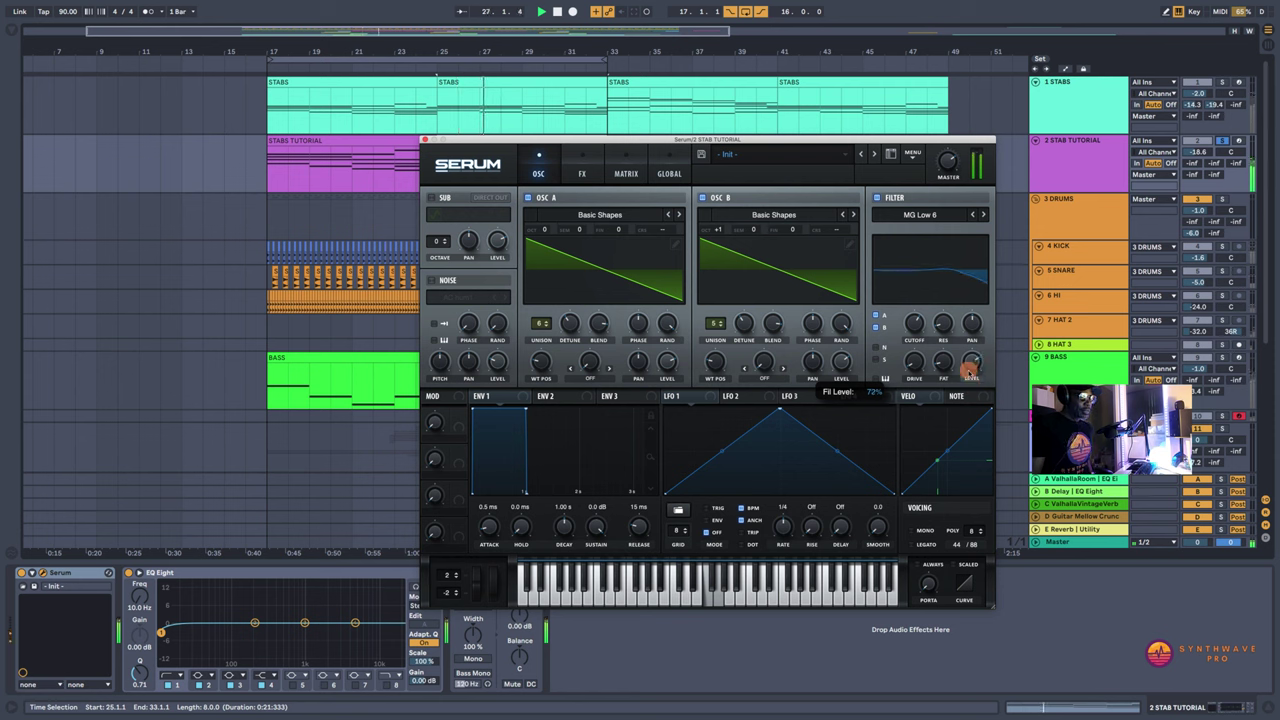
drag(970, 372, 968, 374)
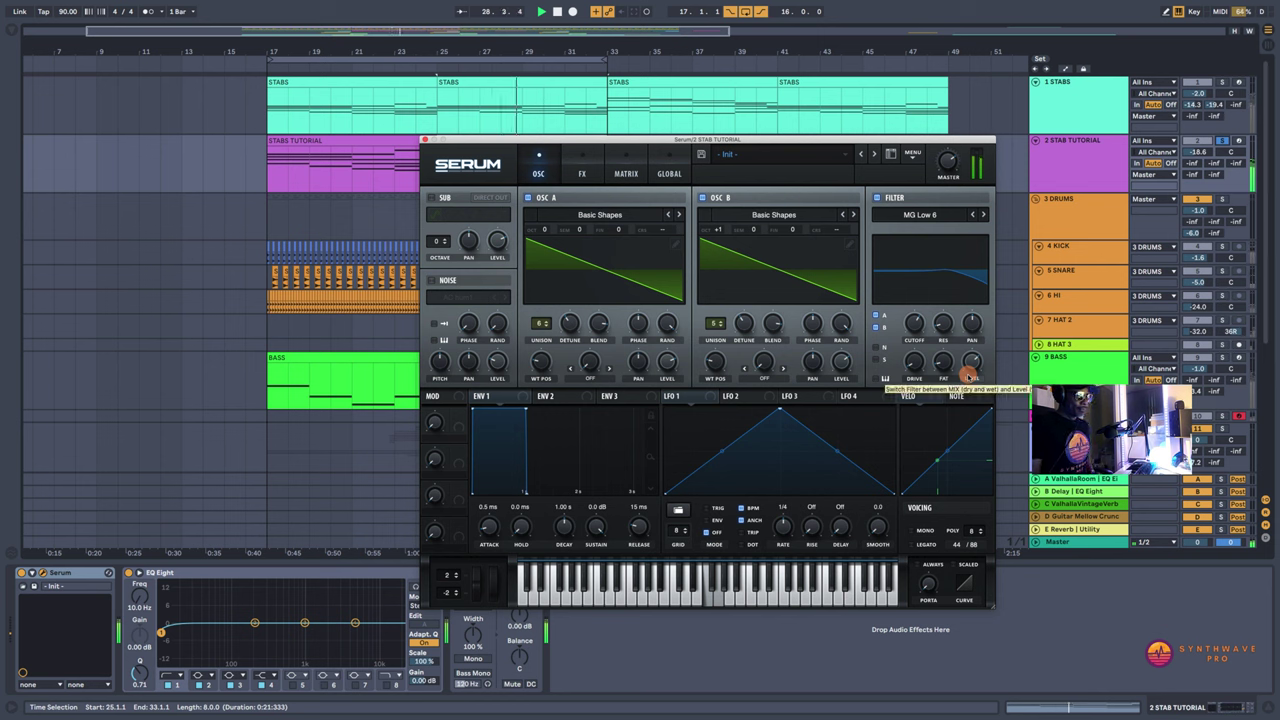
Step: Compare the new sound with the reference STABS track, and set the STAB TUTORIAL track volume to -13.5 dB
click(914, 323)
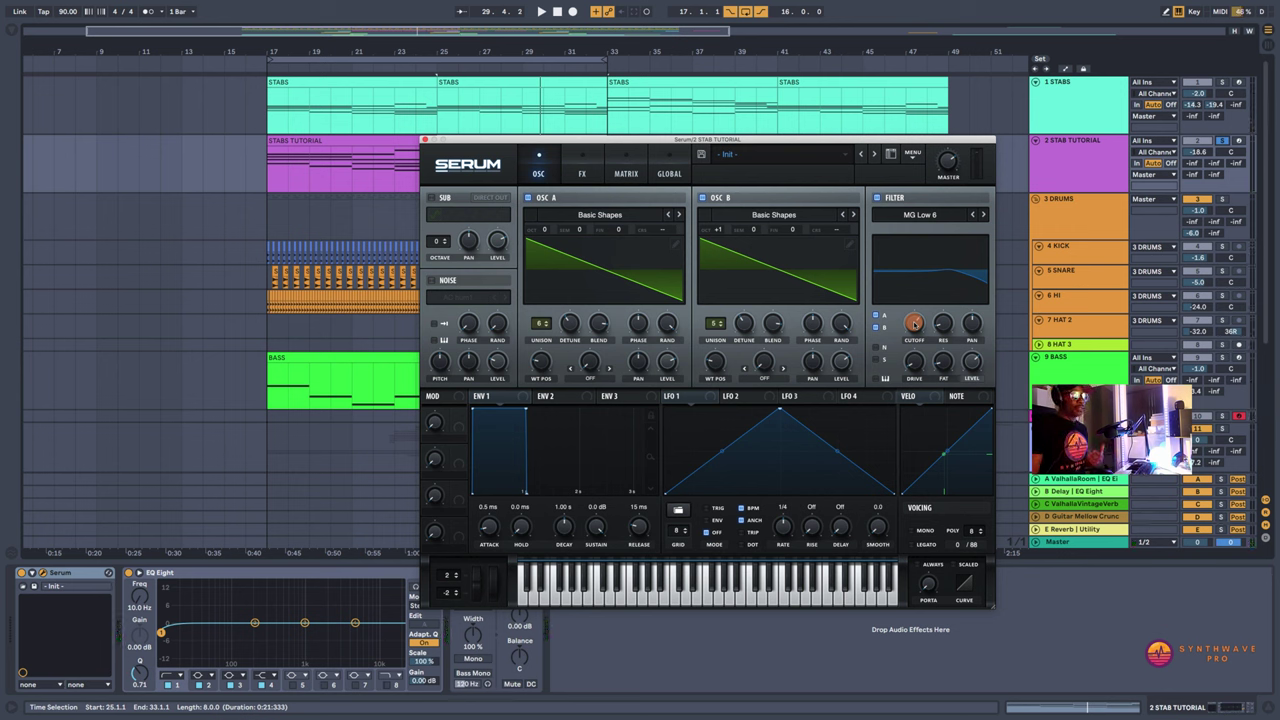
click(1222, 83)
key(space)
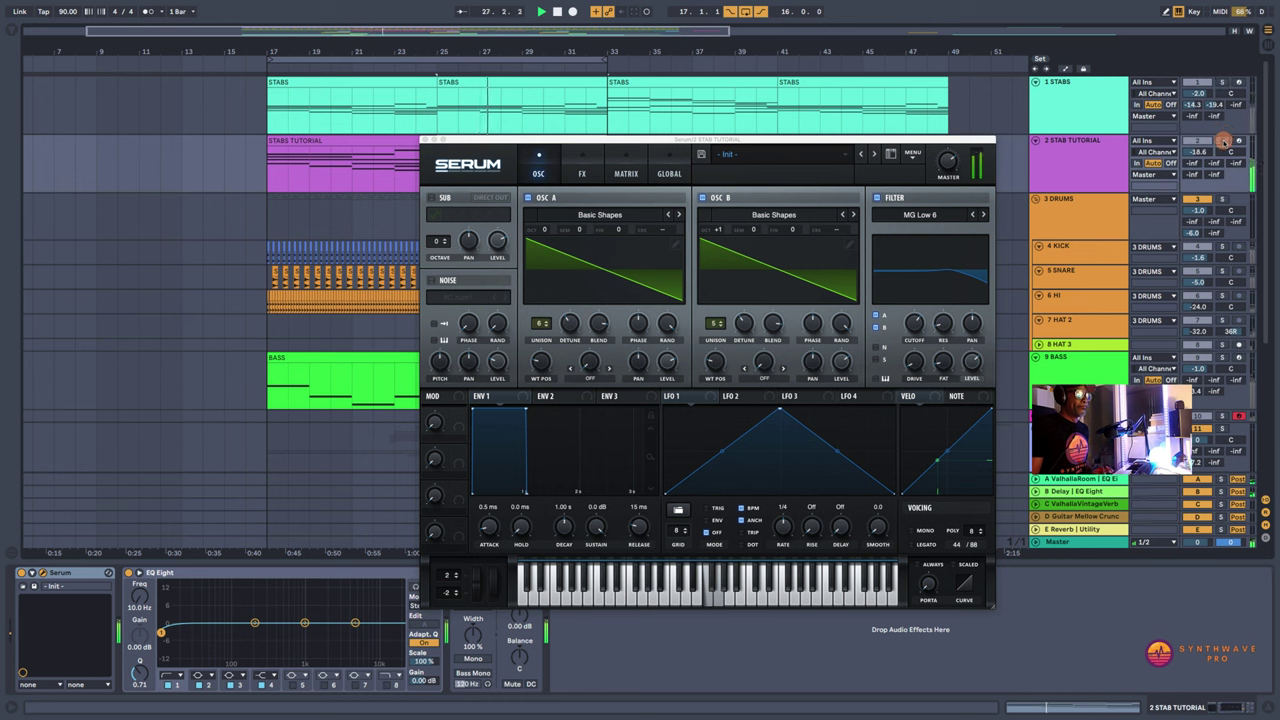
key(space)
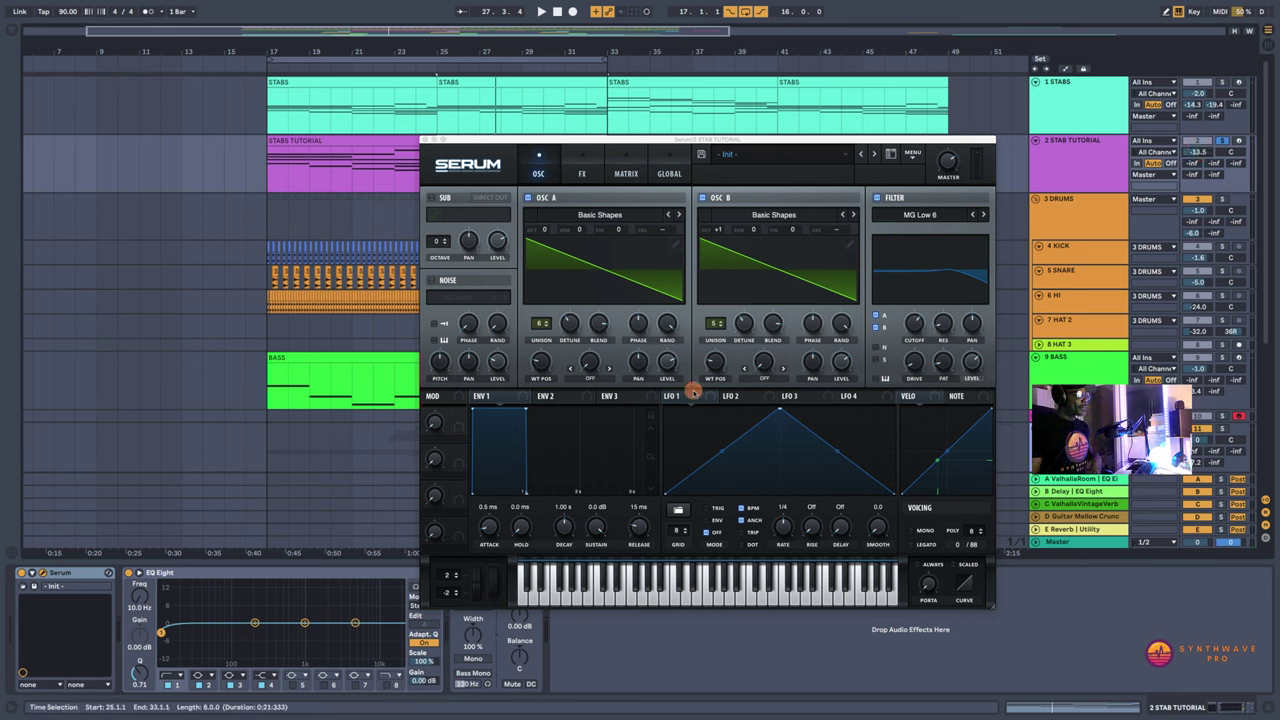
Step: Examine LFO 1 and the MIDI notes of the first STABS TUTORIAL clip, returning to the device chain
click(690, 396)
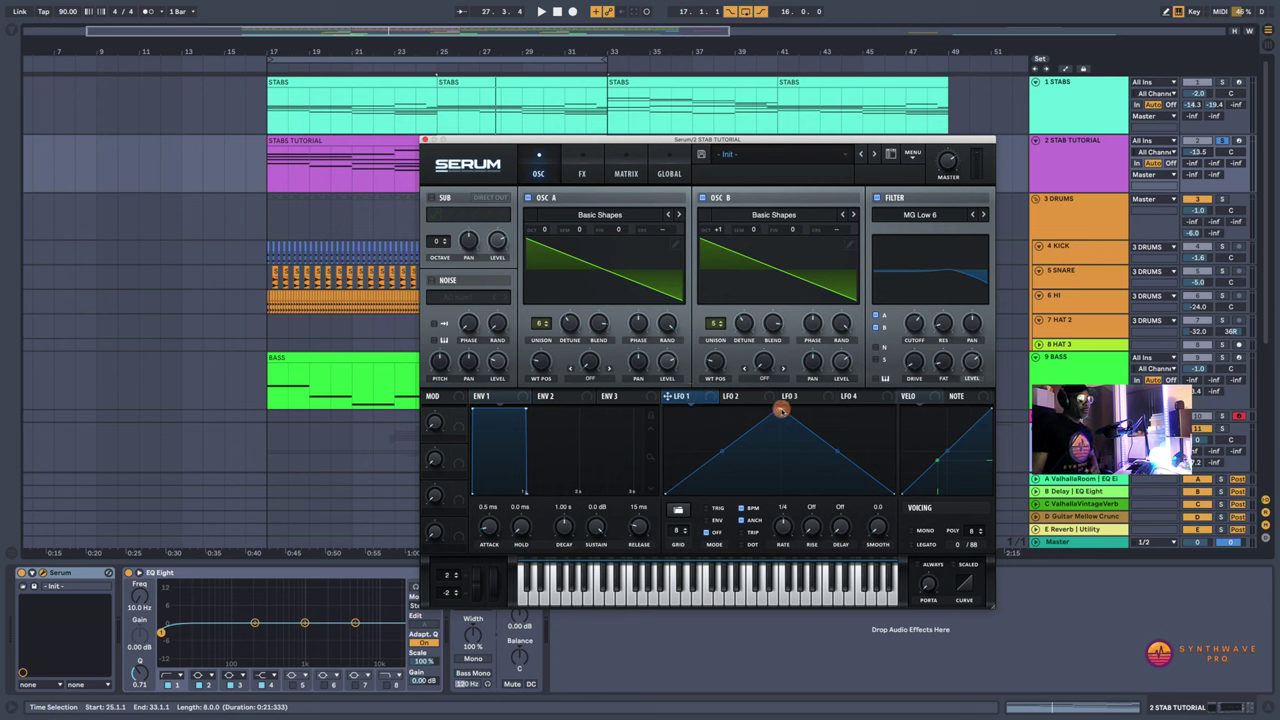
click(311, 142)
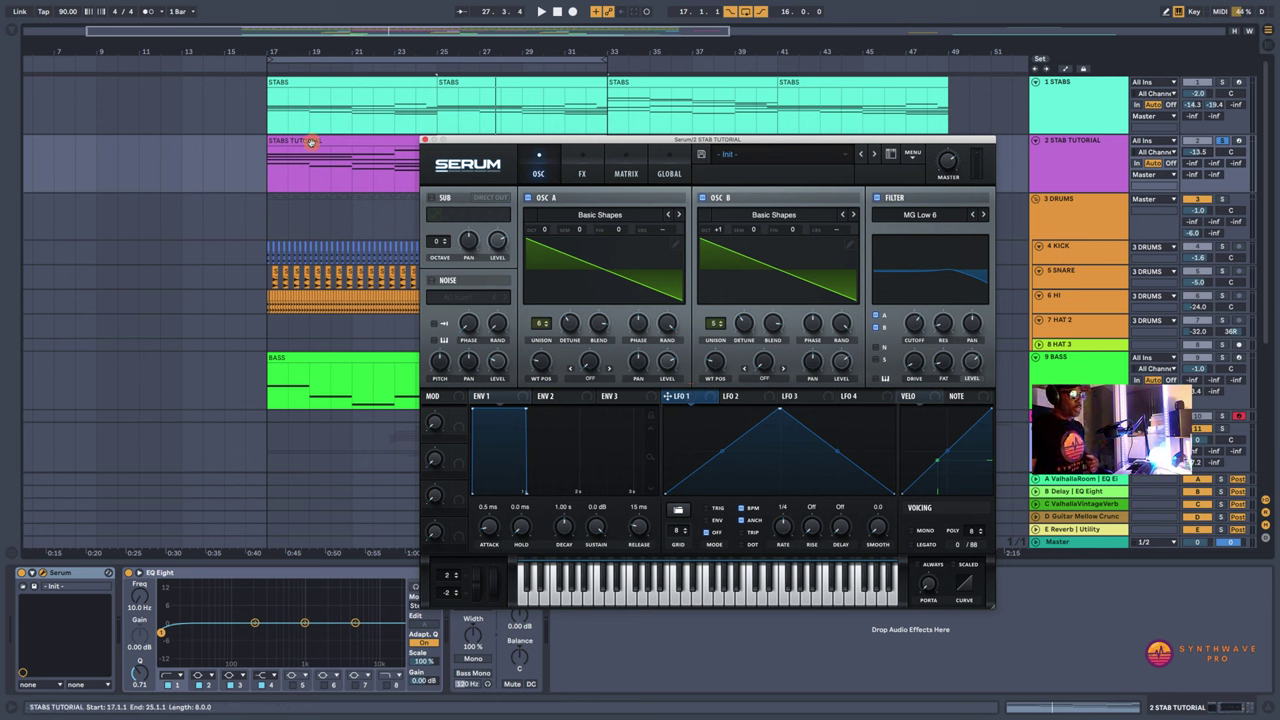
double_click(311, 142)
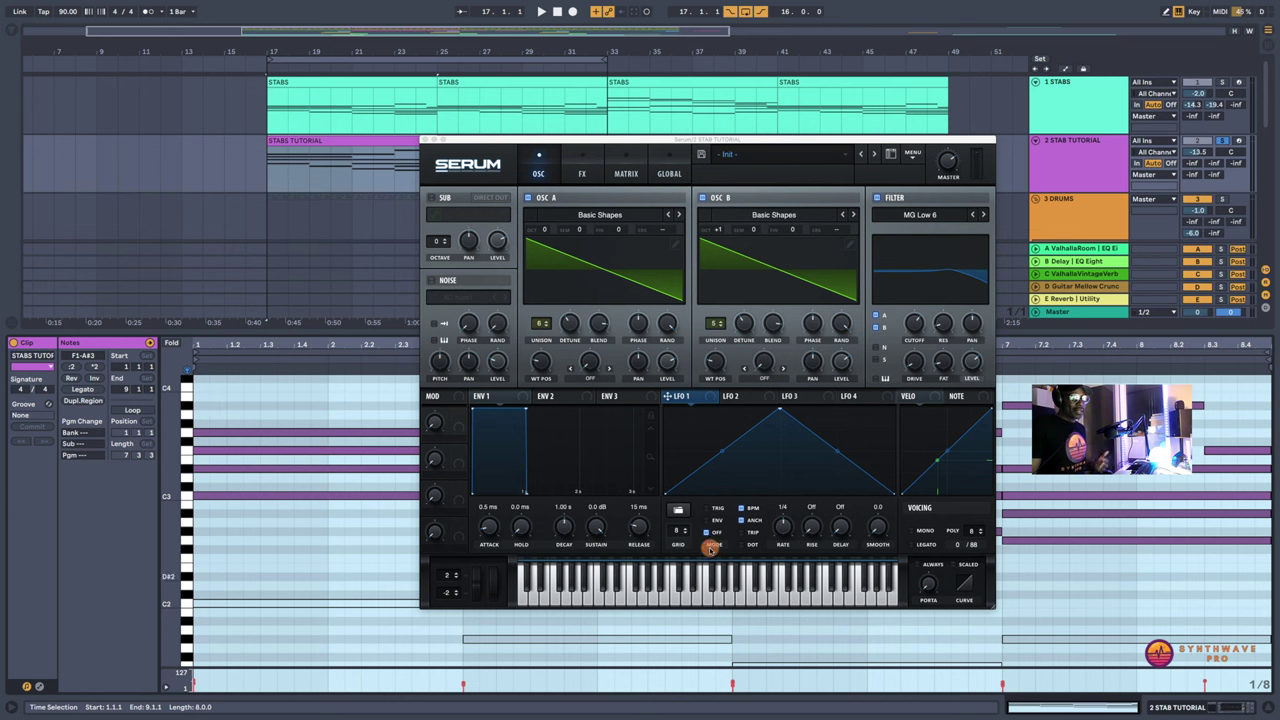
click(1197, 706)
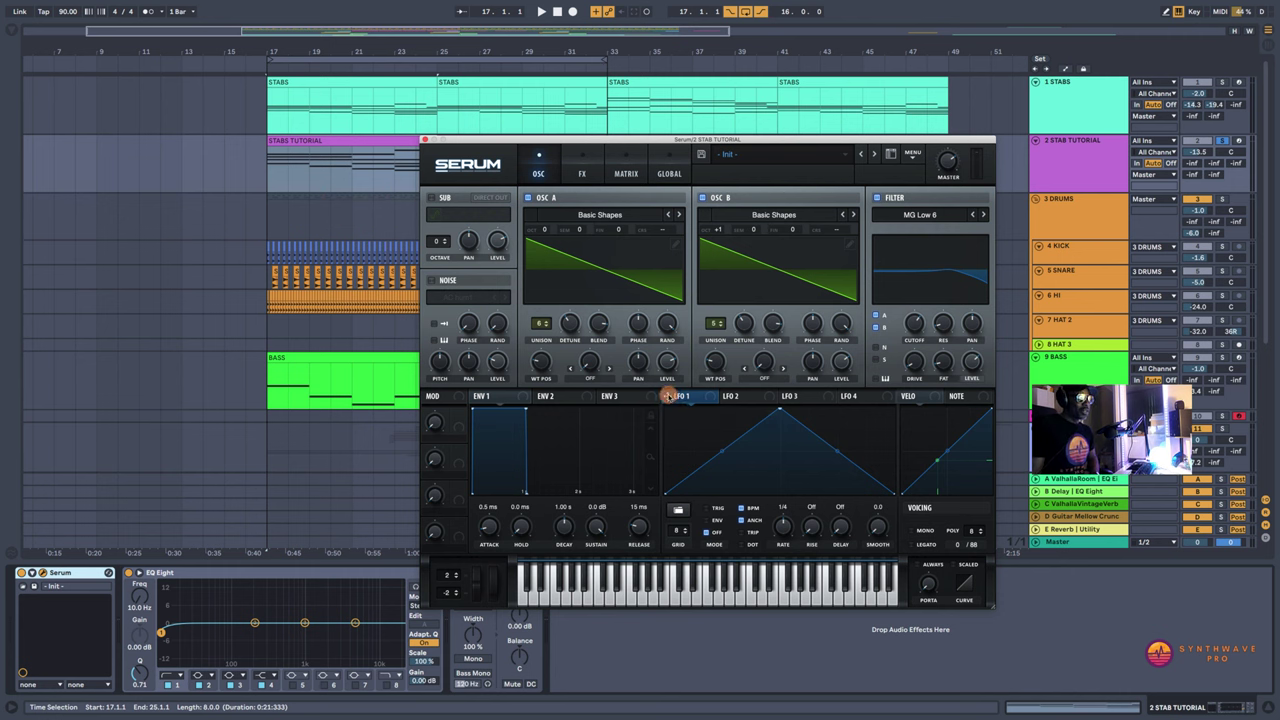
Step: Assign LFO 1 to the filter cutoff and check the routing in the modulation matrix
drag(667, 396, 918, 334)
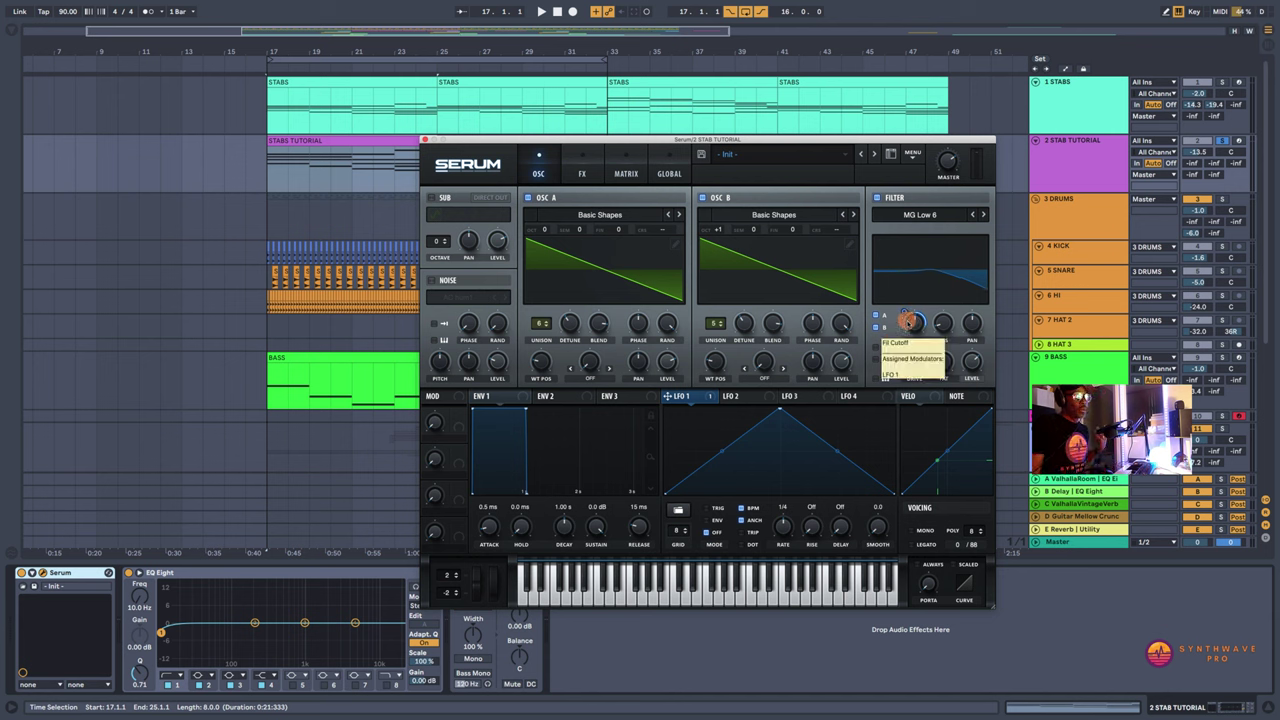
click(626, 174)
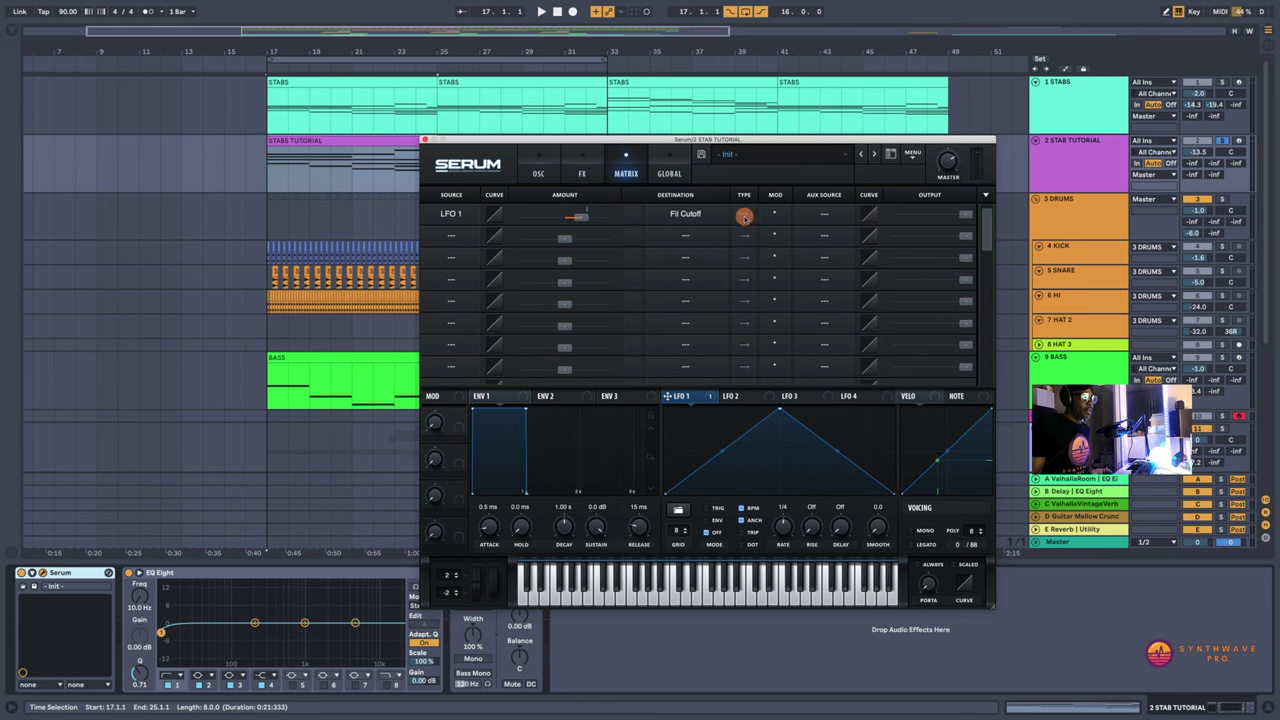
click(539, 175)
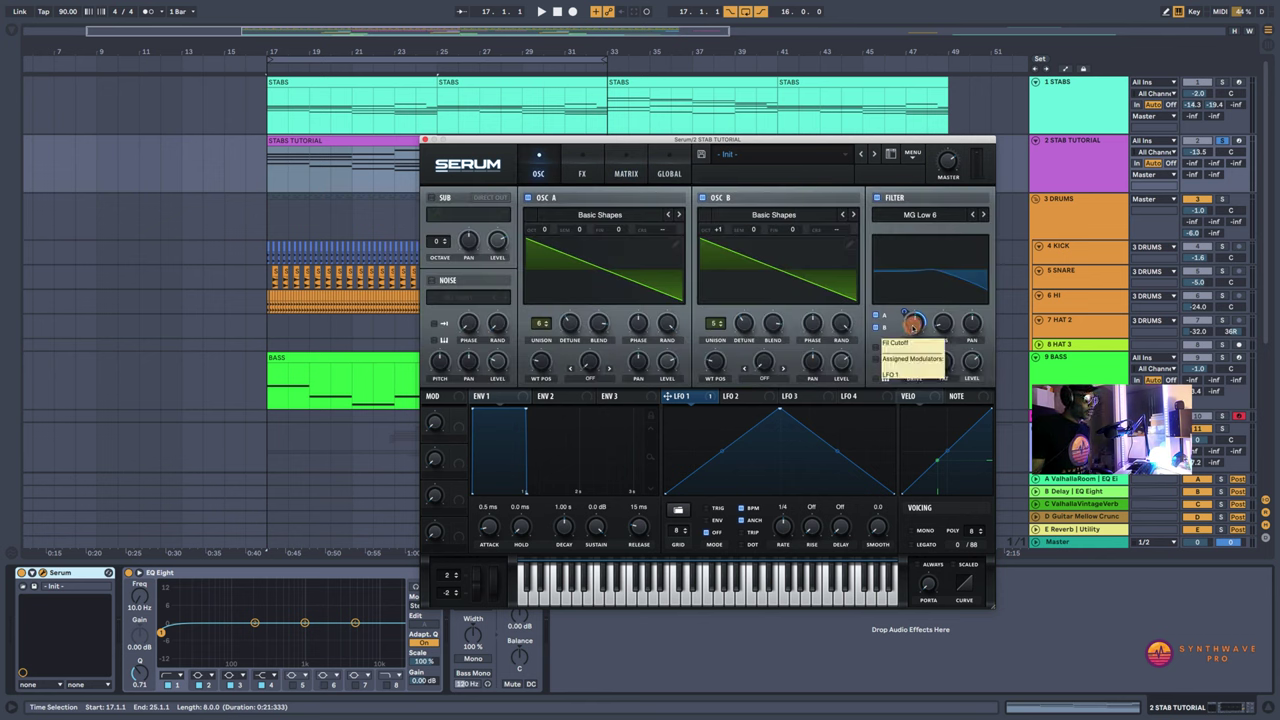
Step: Nudge the filter cutoff and play the clip briefly to hear the LFO modulation
click(912, 325)
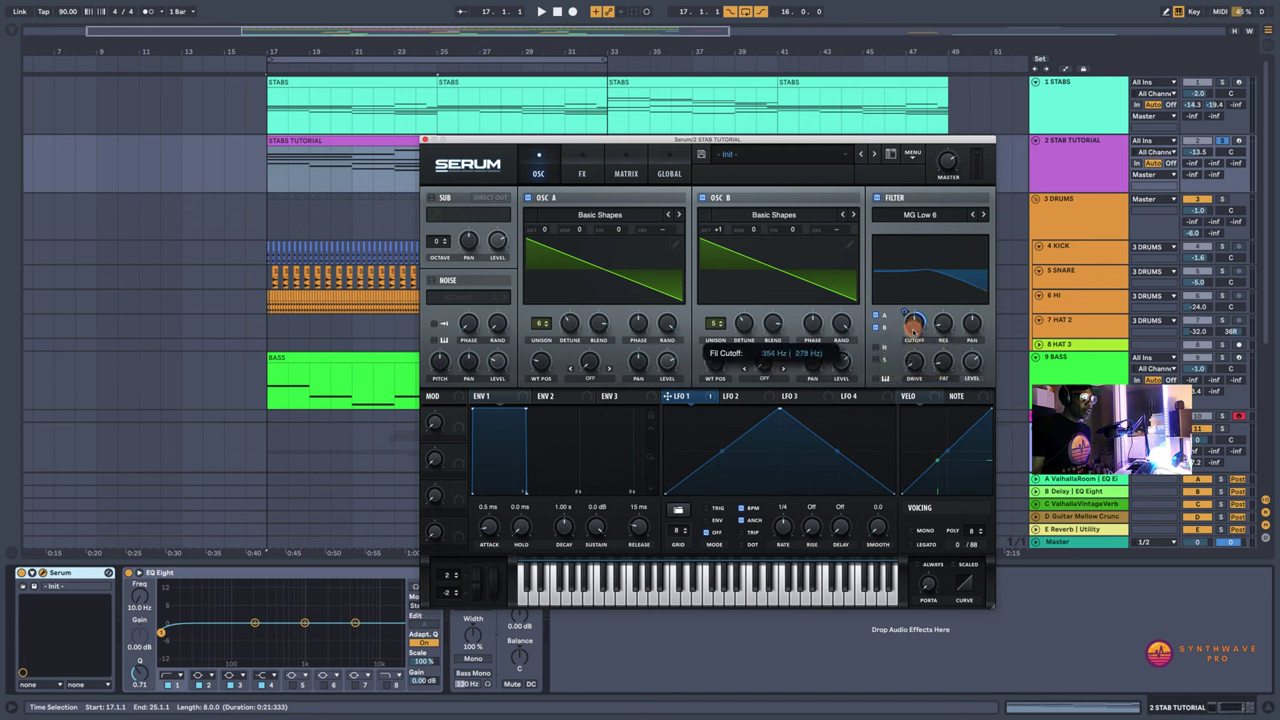
drag(913, 322, 913, 328)
key(space)
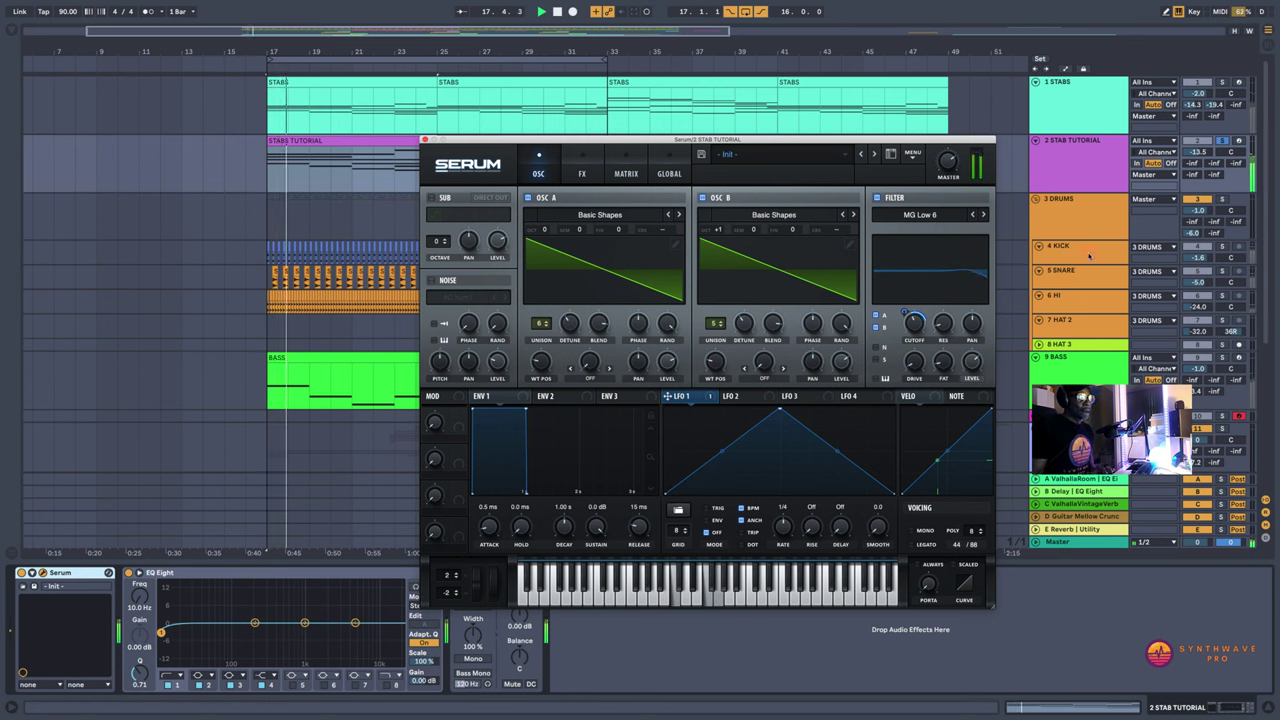
key(space)
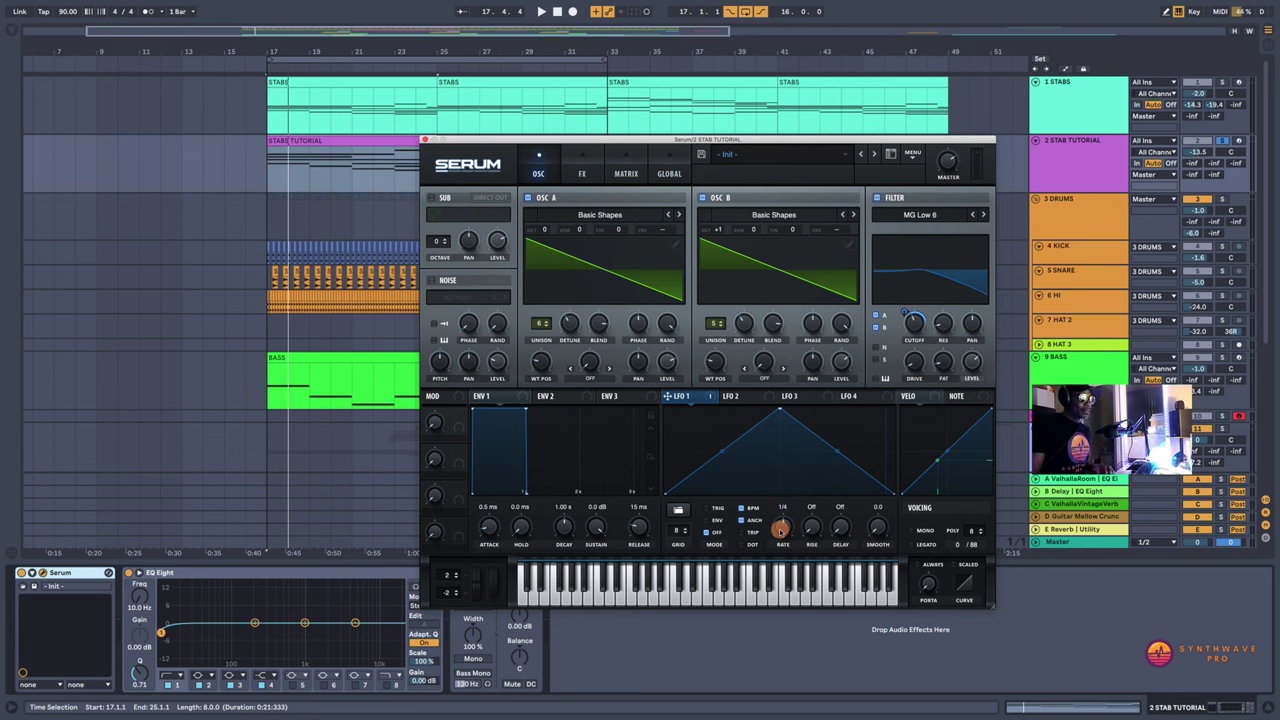
Step: Set the LFO 1 rate to 1/16 while the clip plays, auditioning 1/8 on the way
key(space)
drag(781, 531, 783, 525)
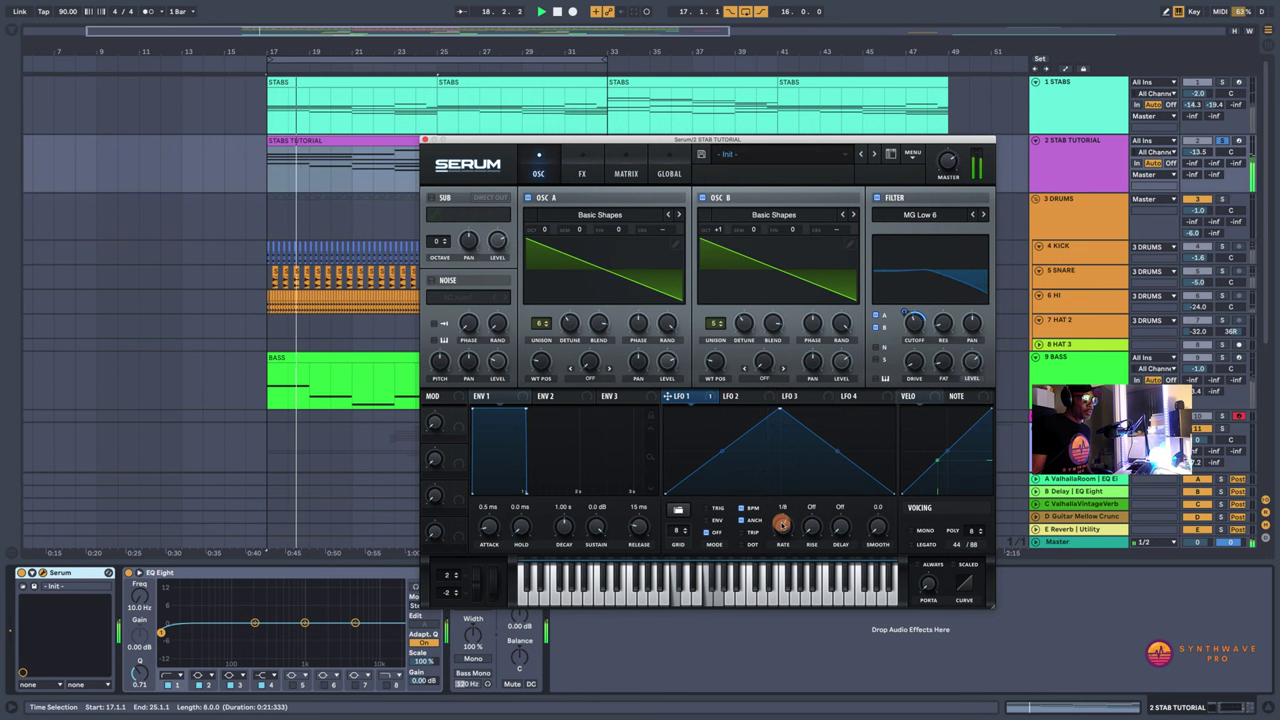
drag(781, 523, 784, 526)
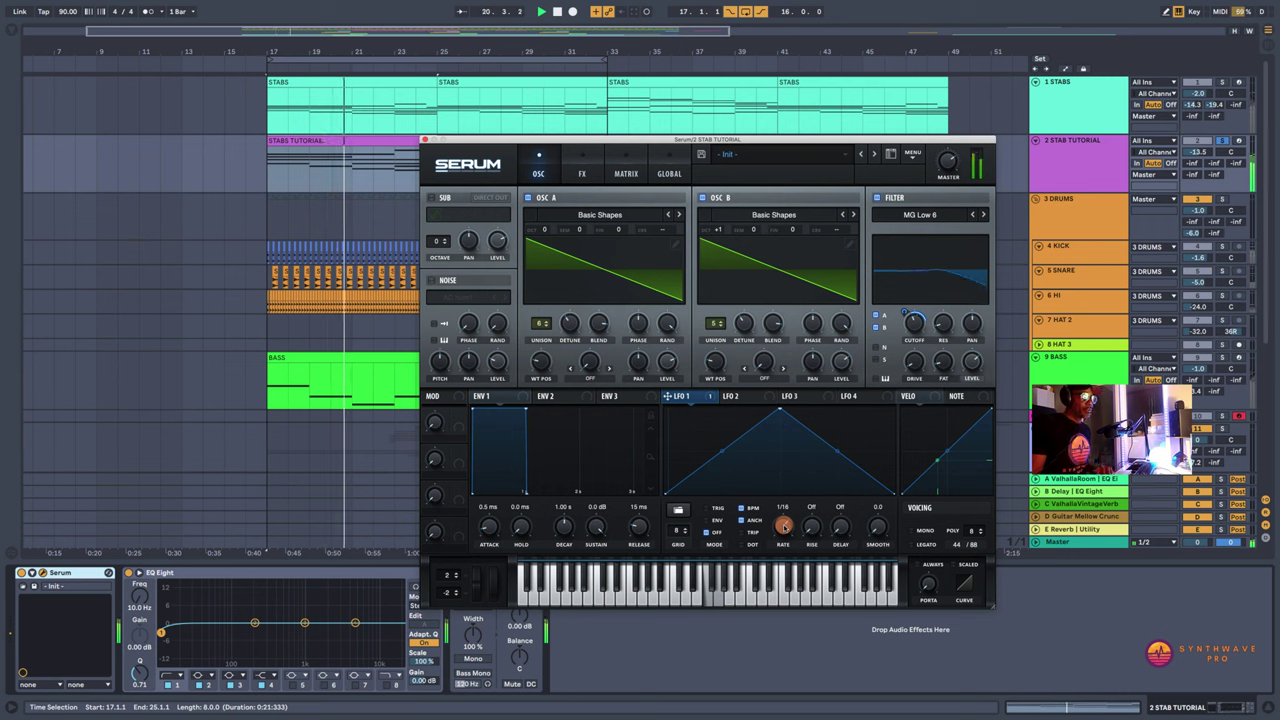
key(space)
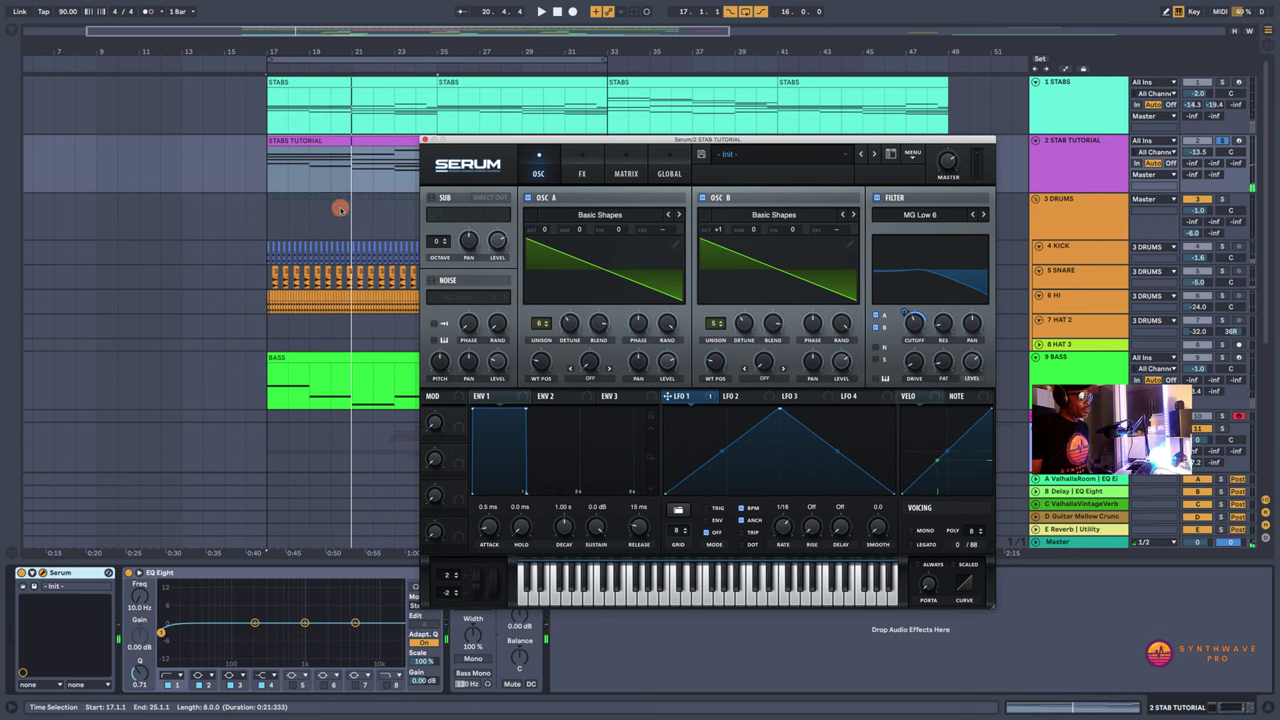
Step: Turn on the metronome and audition the first STABS TUTORIAL clip against it
click(148, 11)
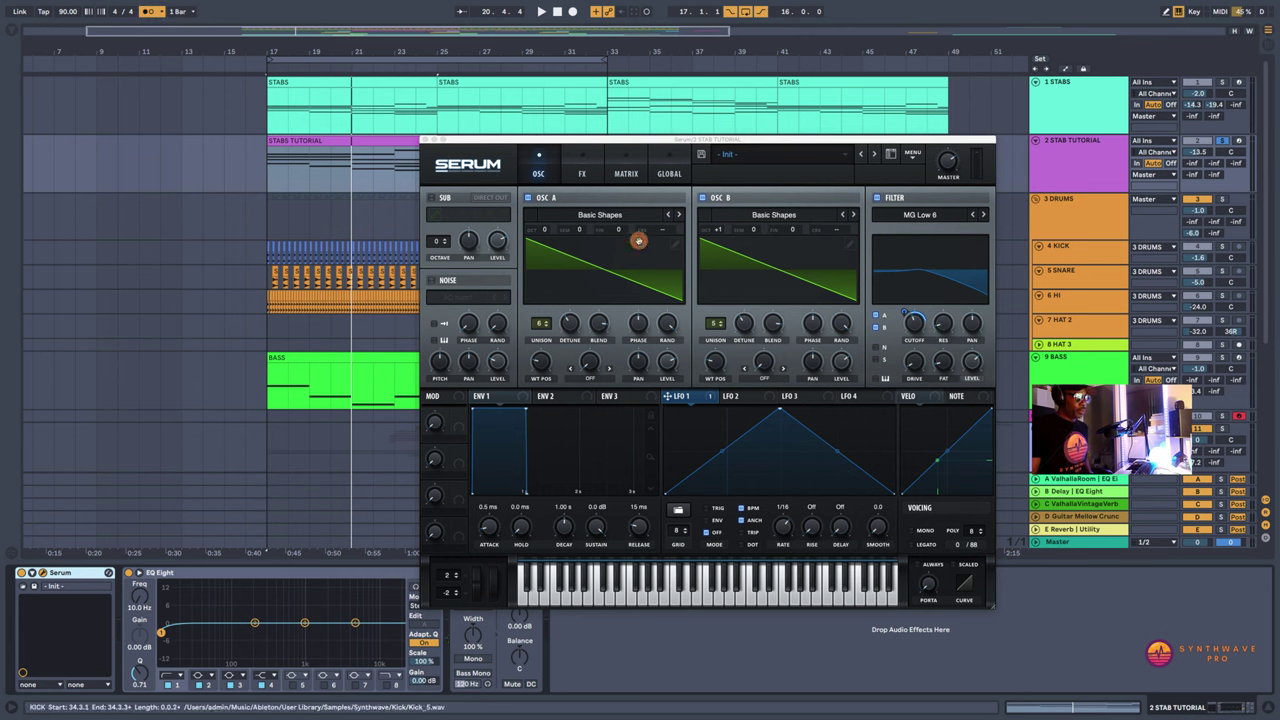
click(288, 140)
click(278, 141)
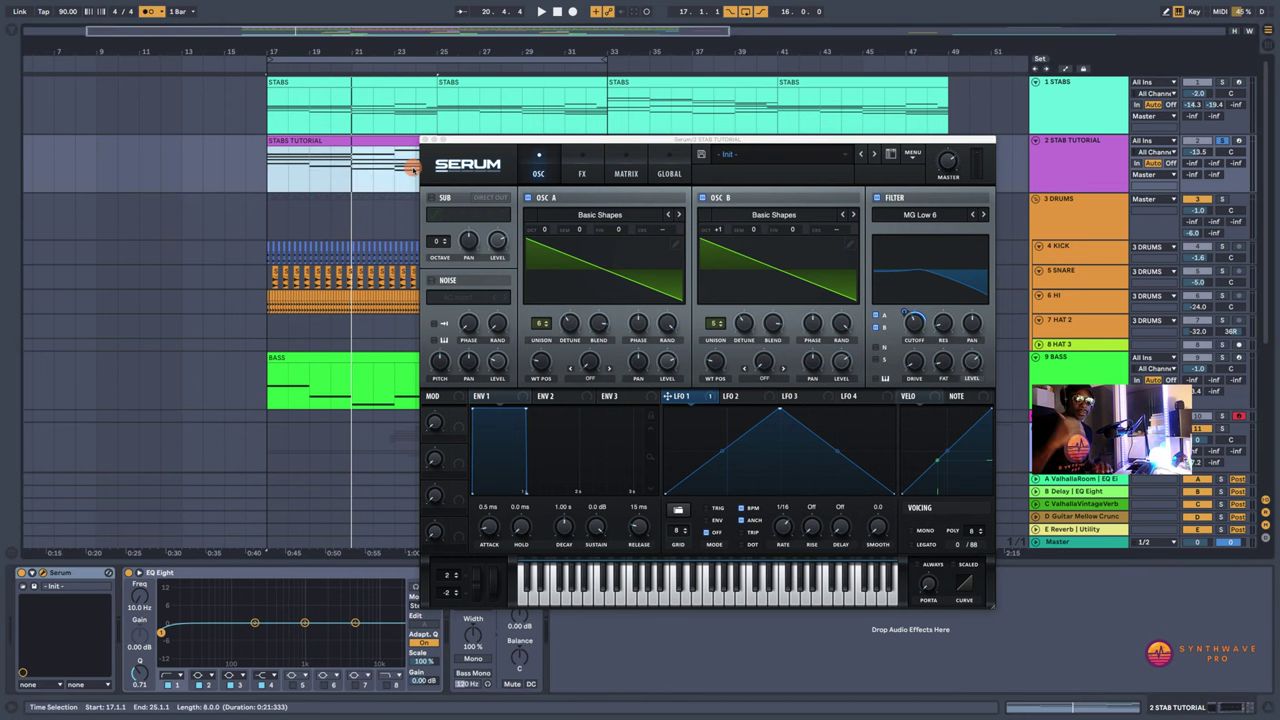
key(space)
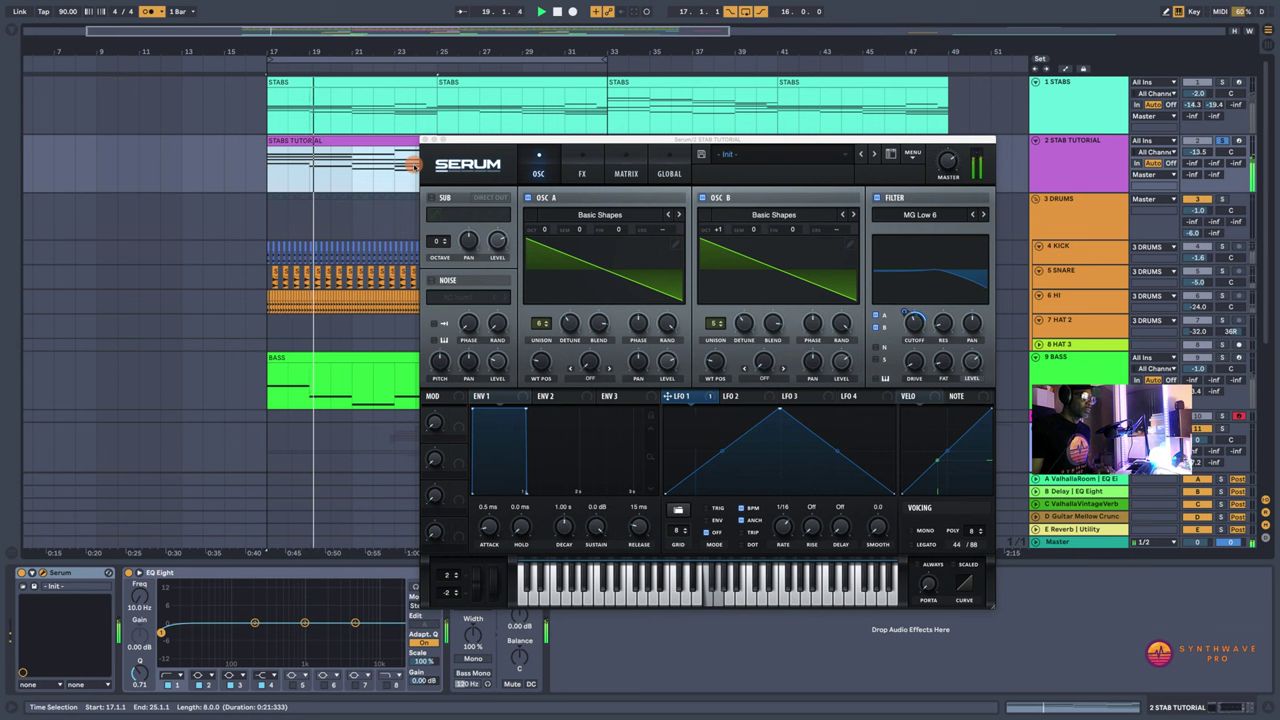
key(space)
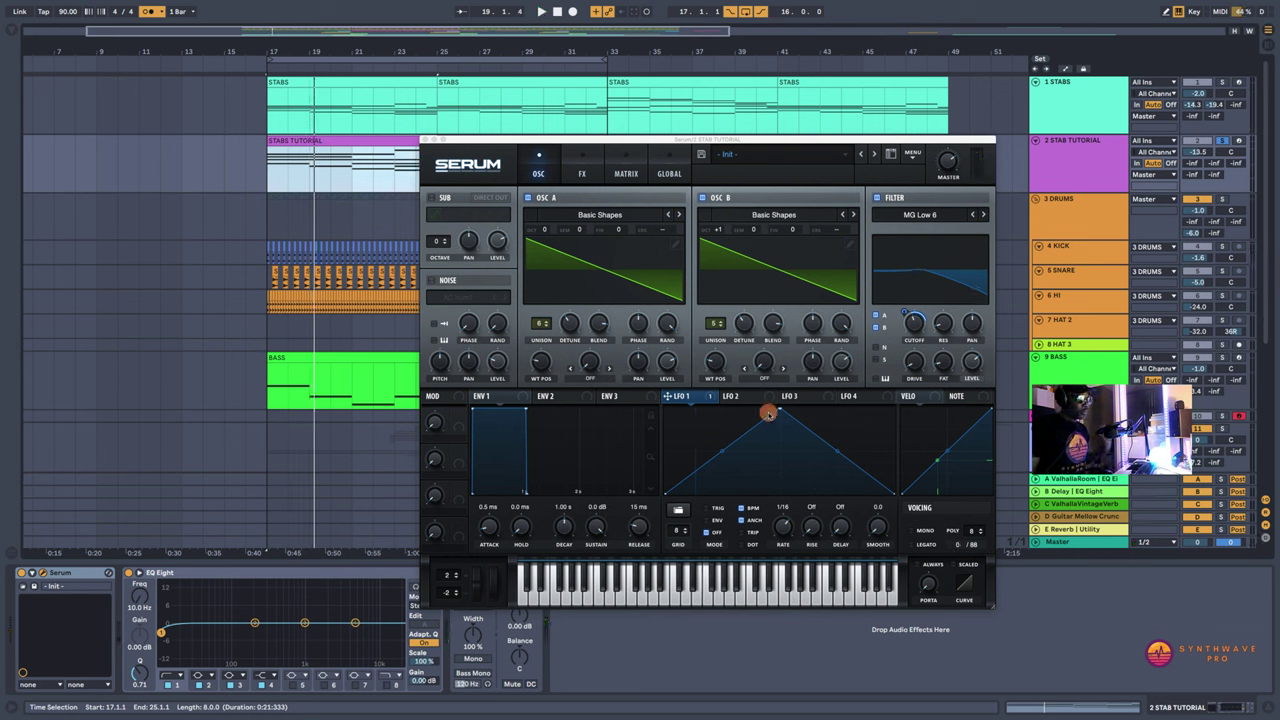
Step: Reshape LFO 1 into a descending ramp by moving its peak to the start, and turn the metronome off
click(777, 412)
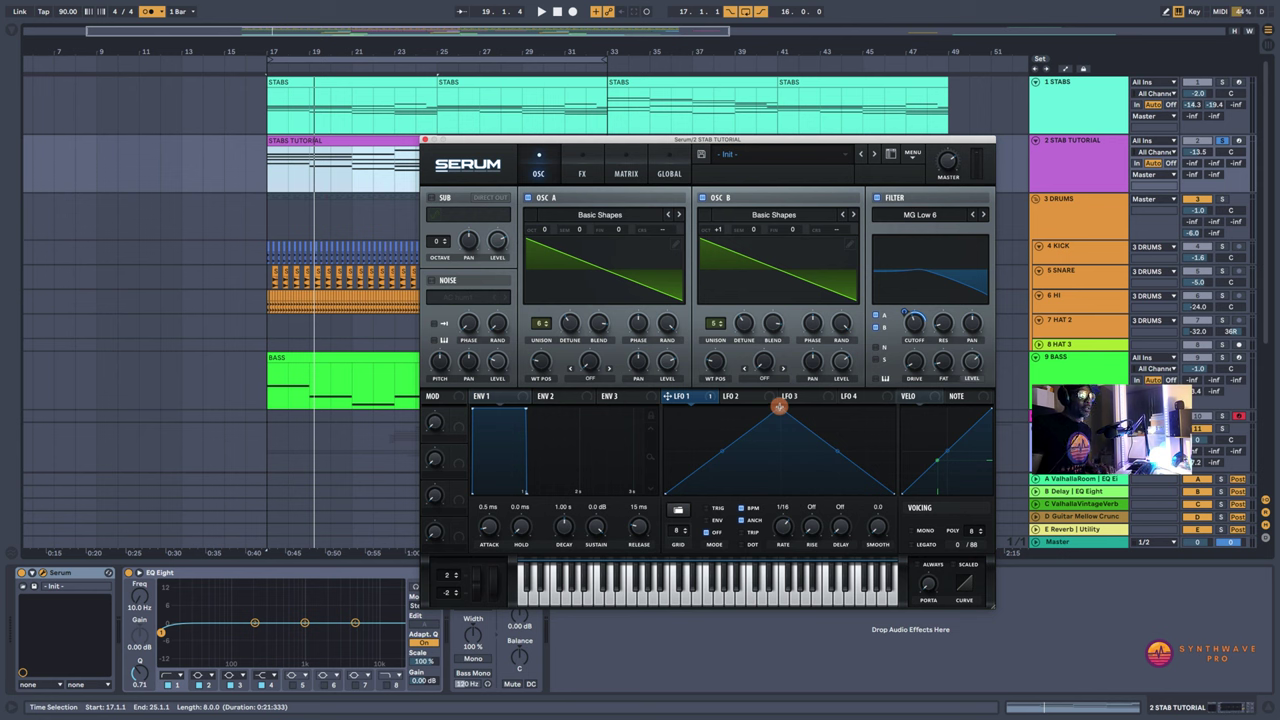
key(space)
drag(779, 406, 655, 398)
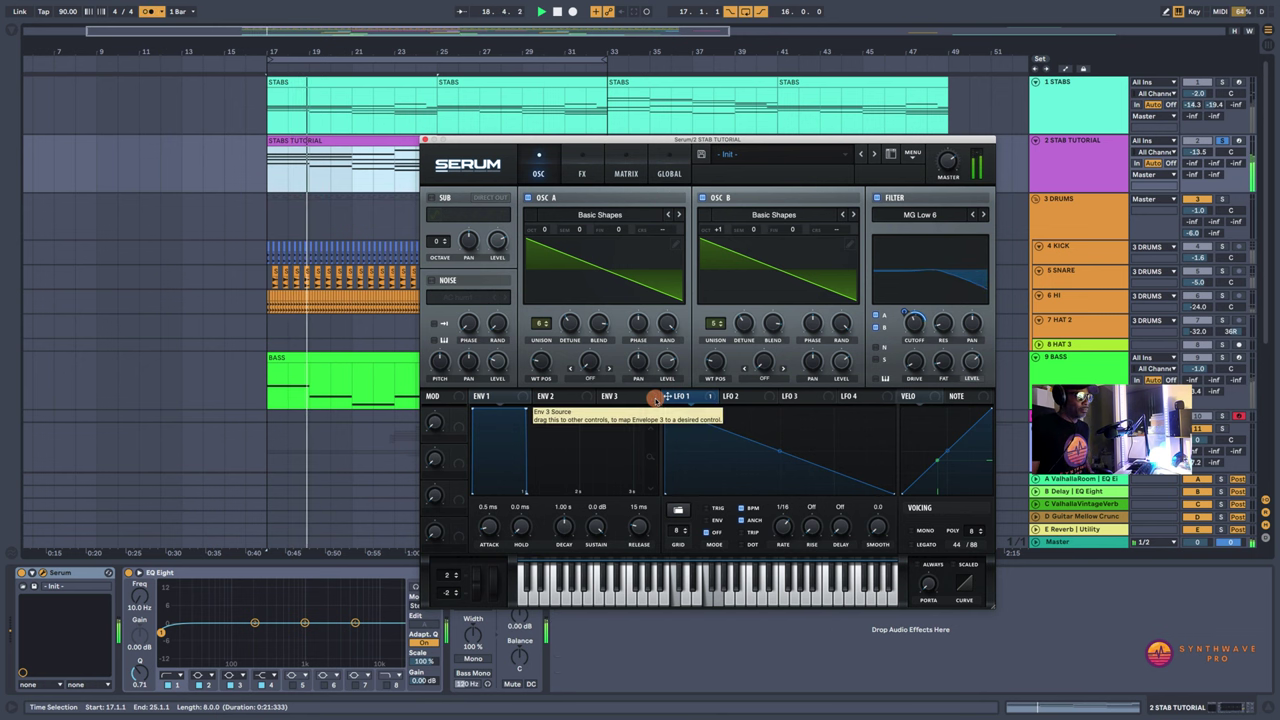
click(145, 12)
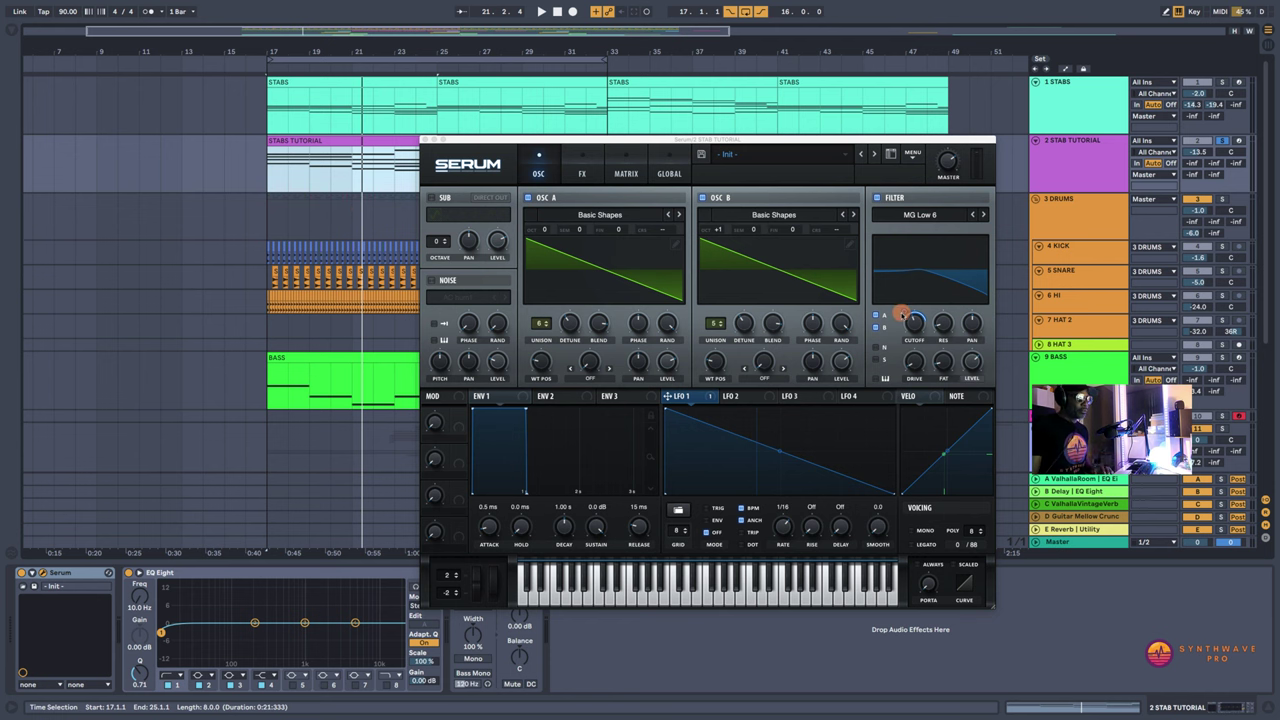
Step: Adjust the filter cutoff during playback and compare the result with the reference STABS track in solo
key(space)
drag(912, 322, 940, 328)
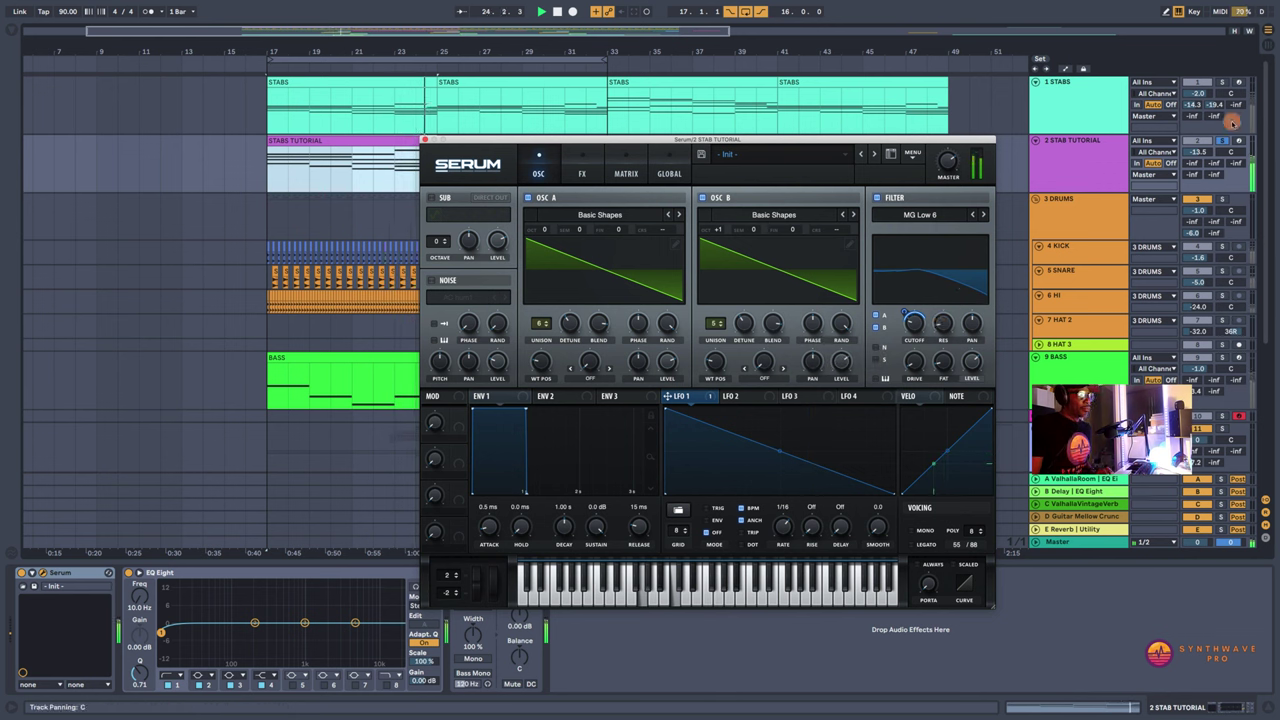
key(space)
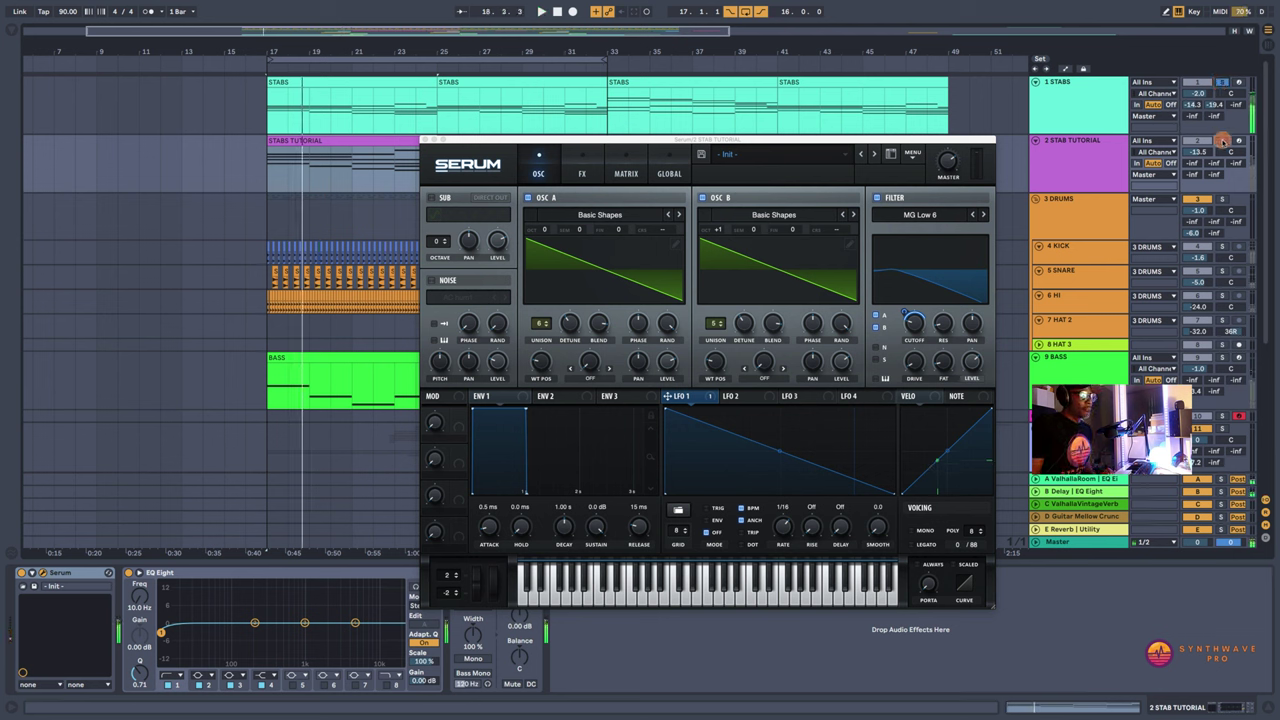
Step: Audition STAB TUTORIAL in solo from bar 17 and fine-tune the filter cutoff
key(space)
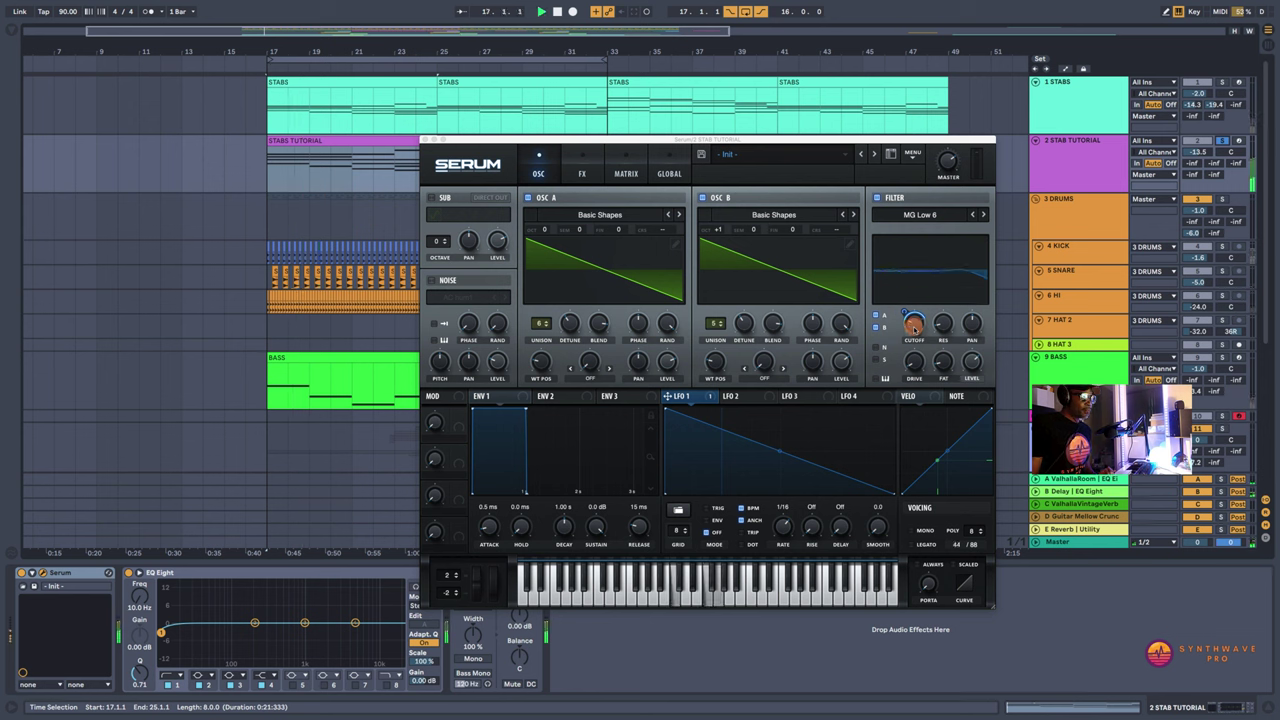
key(space)
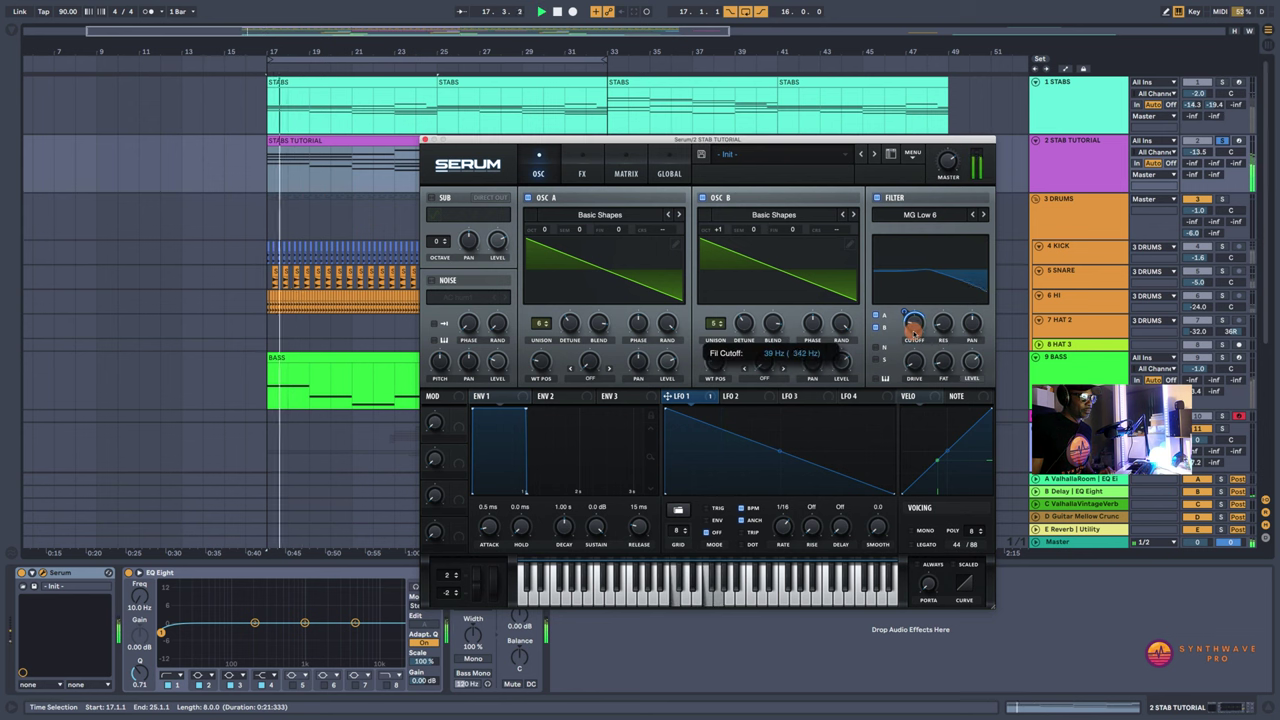
click(913, 327)
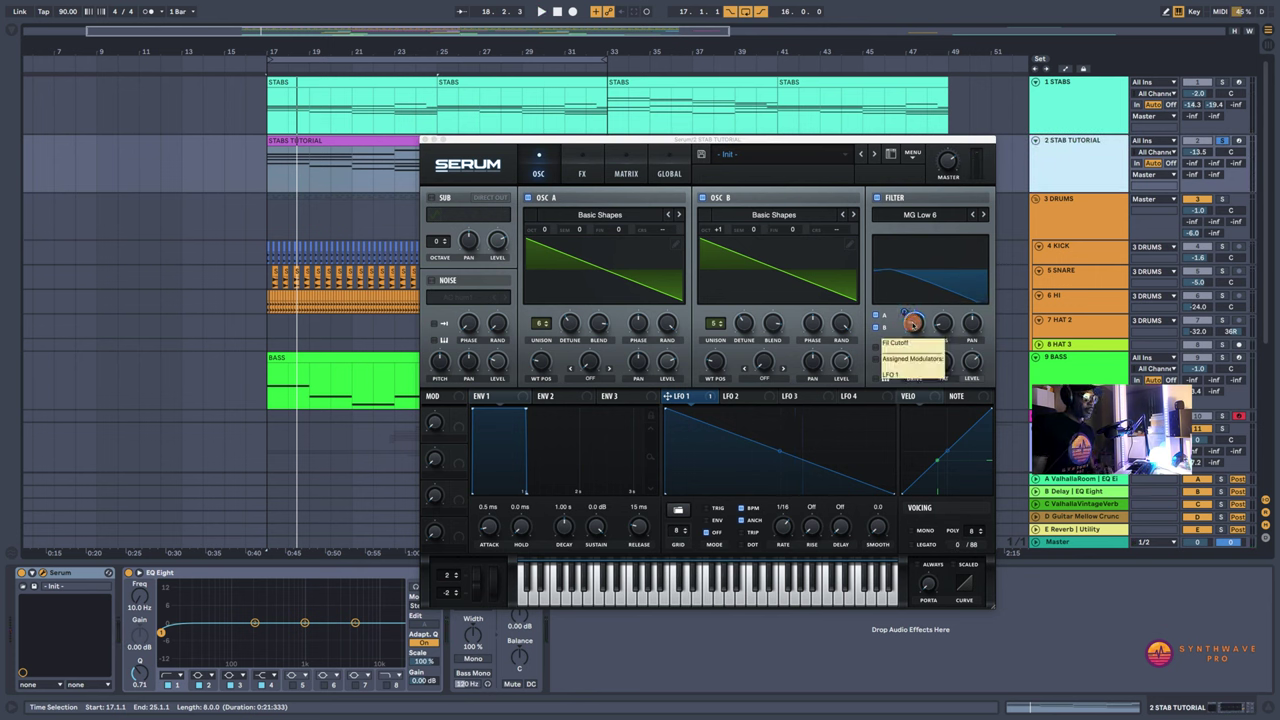
click(913, 321)
key(space)
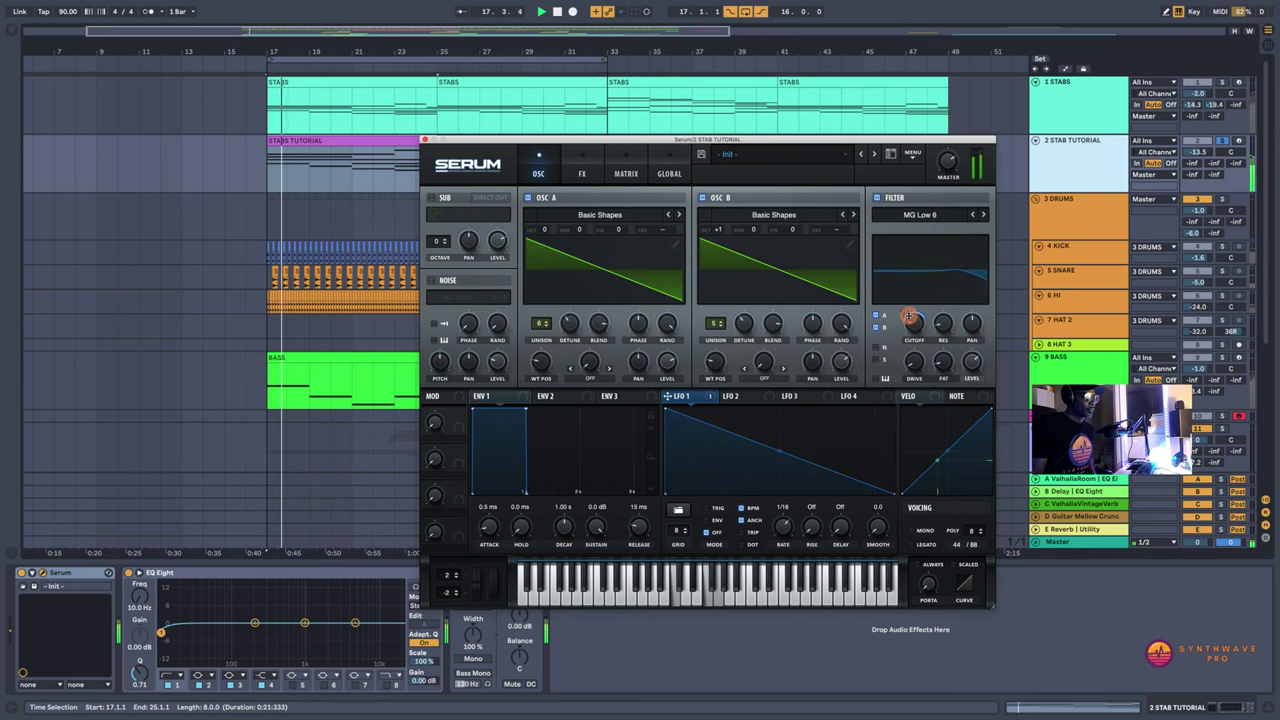
mouse_move(908, 314)
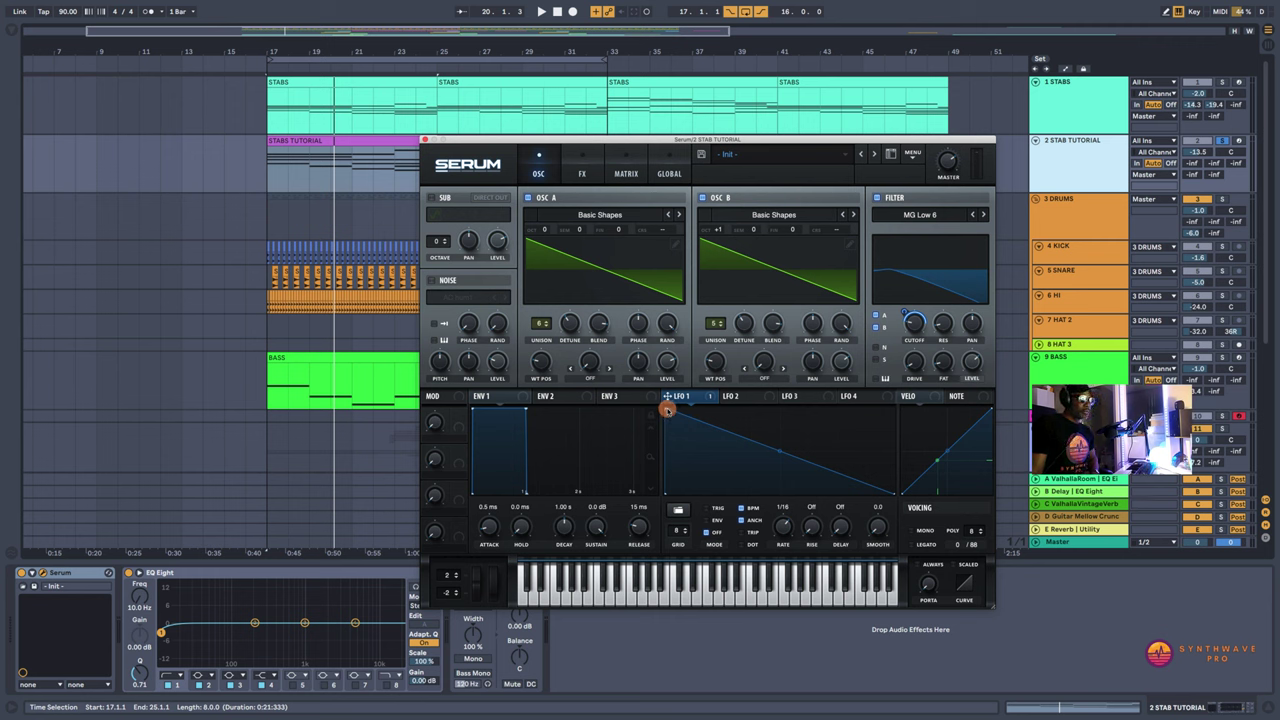
Step: Bend the LFO 1 ramp slightly downward at its midpoint while the STAB TUTORIAL clip plays
drag(666, 410, 796, 366)
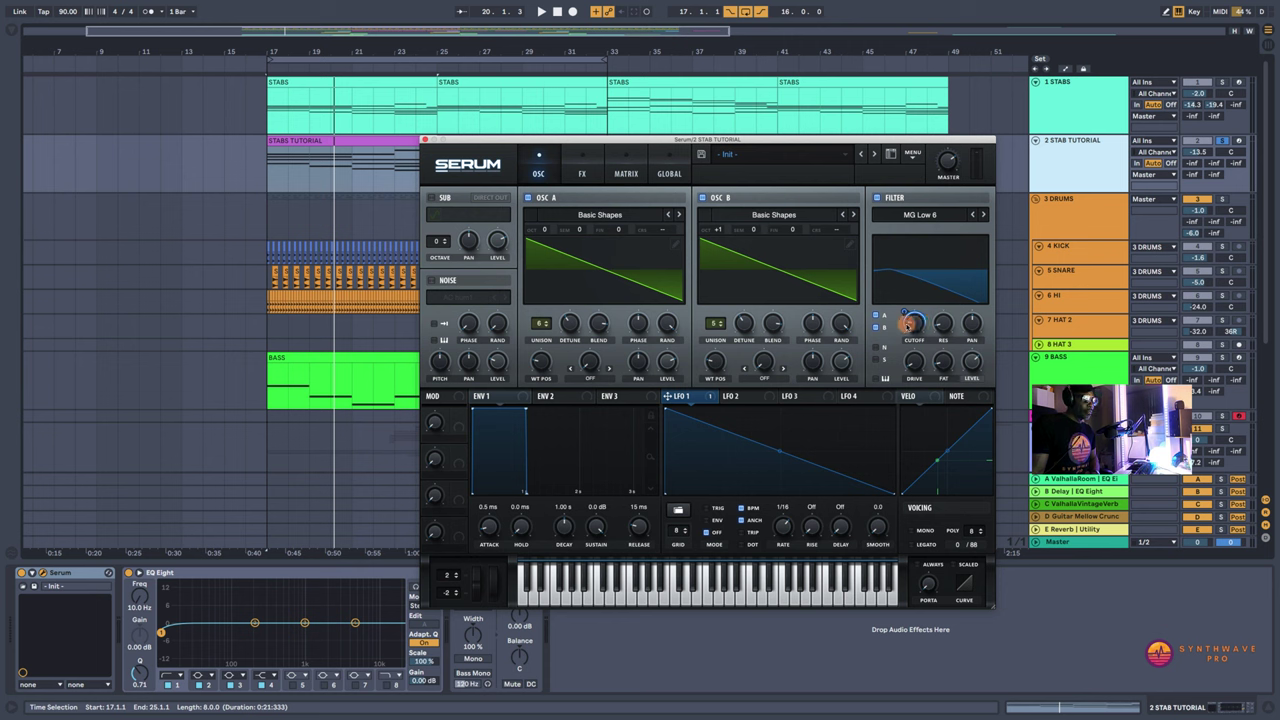
mouse_move(910, 322)
mouse_down()
mouse_move(920, 284)
mouse_move(920, 308)
mouse_move(900, 306)
mouse_move(912, 322)
mouse_up()
key(space)
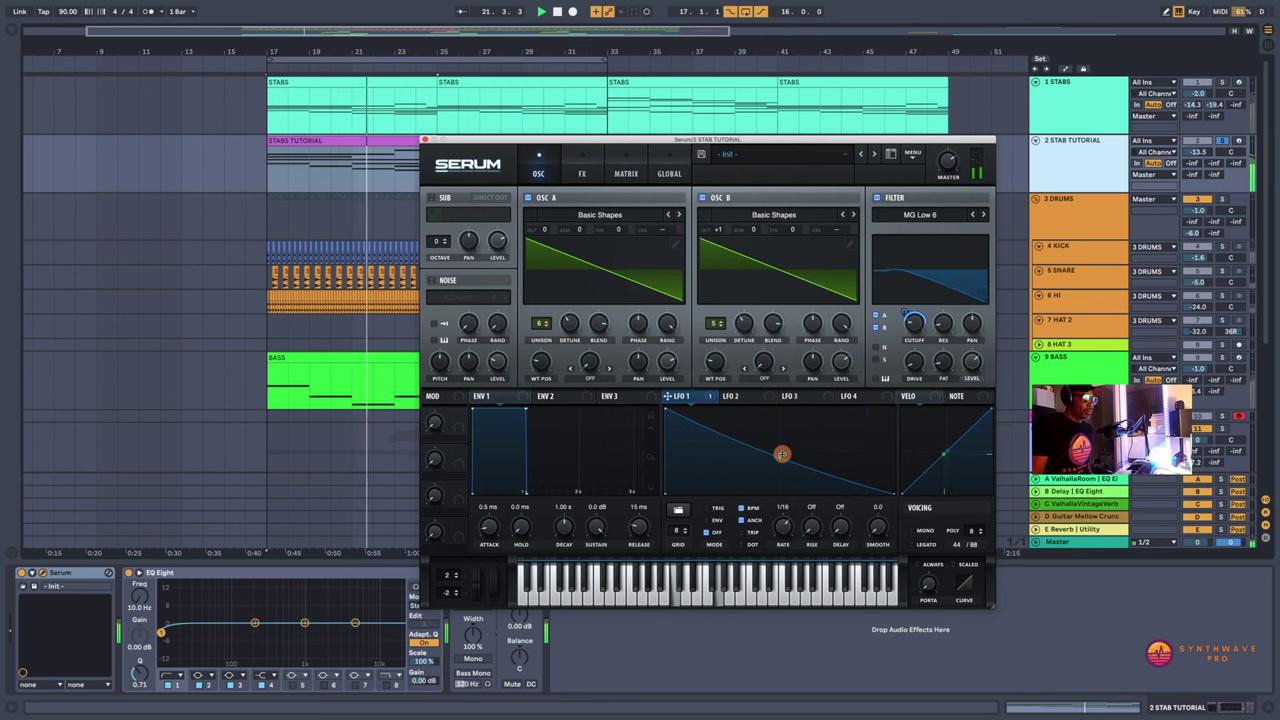
mouse_move(781, 454)
mouse_down()
mouse_move(778, 426)
mouse_move(776, 437)
mouse_up()
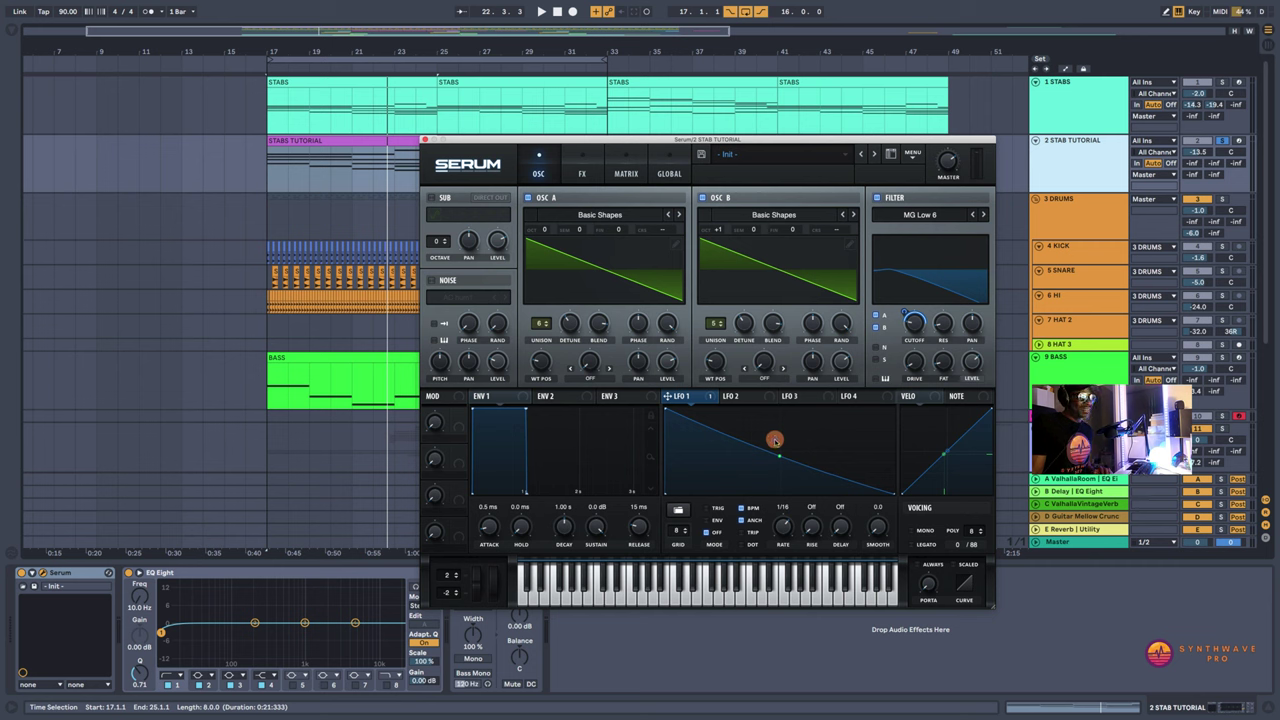
key(space)
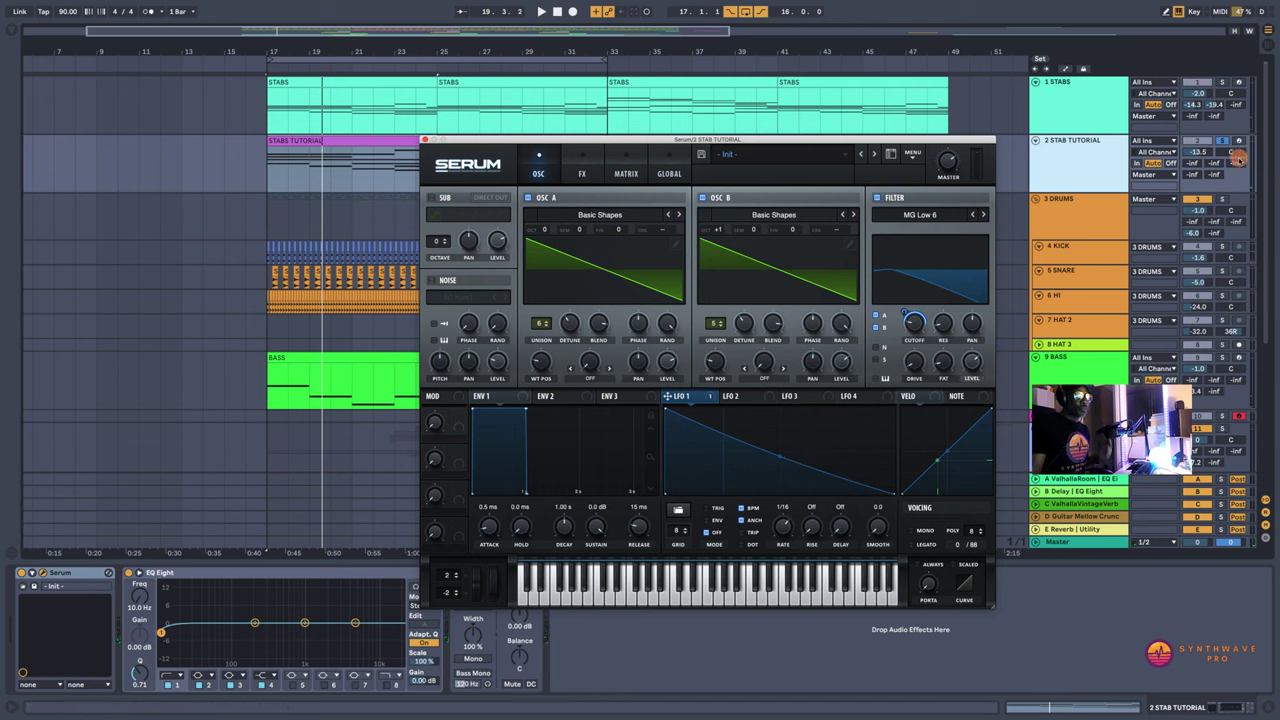
Step: Solo the reference STABS track and play it against the reshaped stab for comparison
click(1225, 86)
key(space)
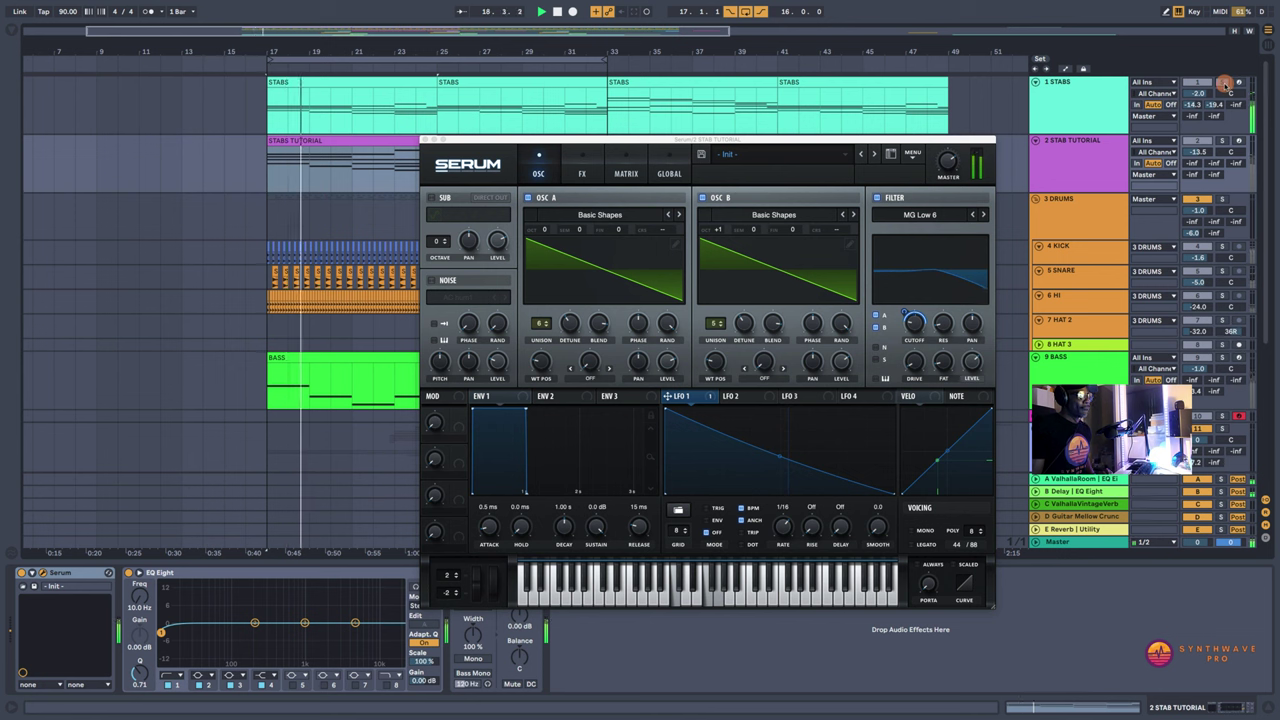
key(space)
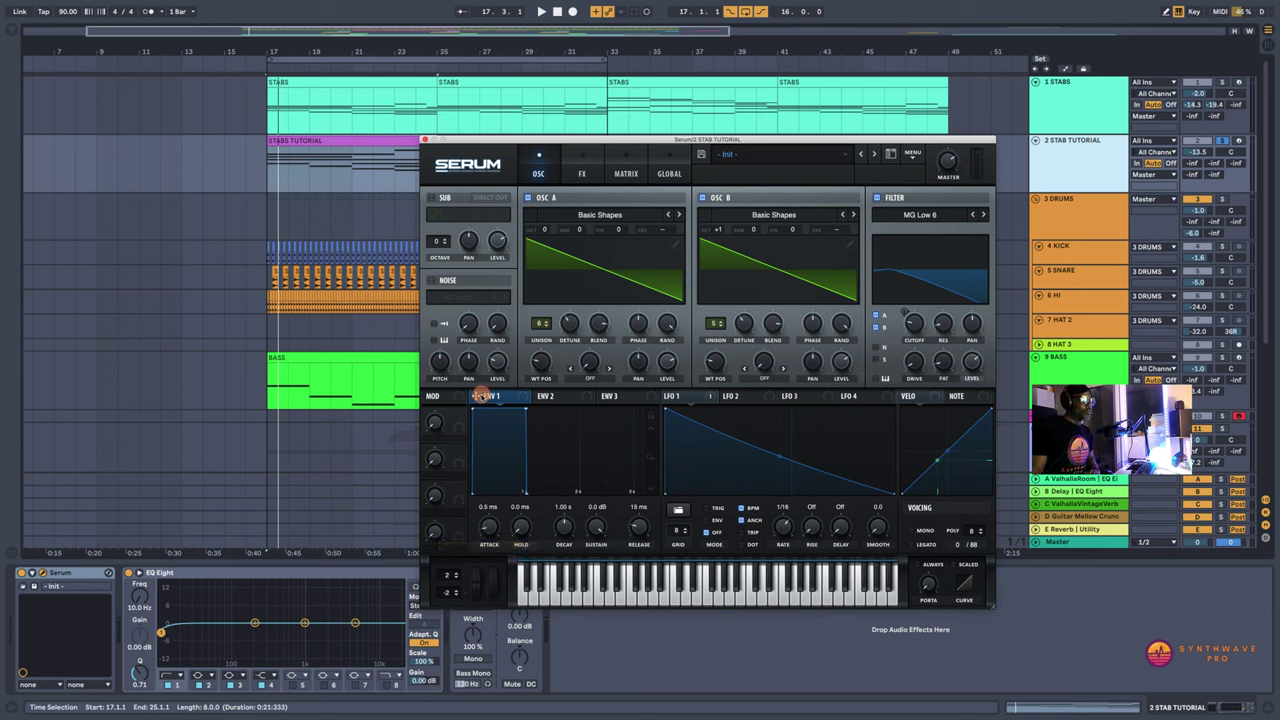
Step: Try a 324 ms attack on envelope 1 and return it to 0.5 ms
drag(491, 530, 497, 499)
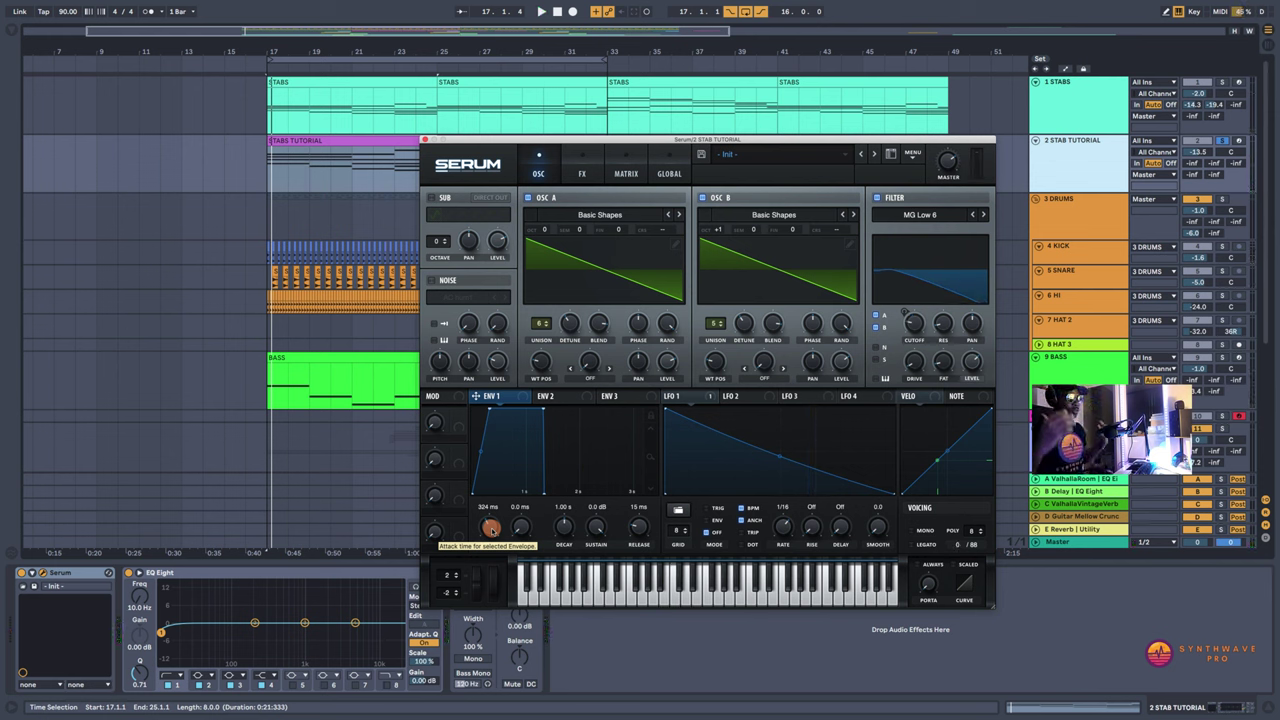
drag(491, 528, 492, 550)
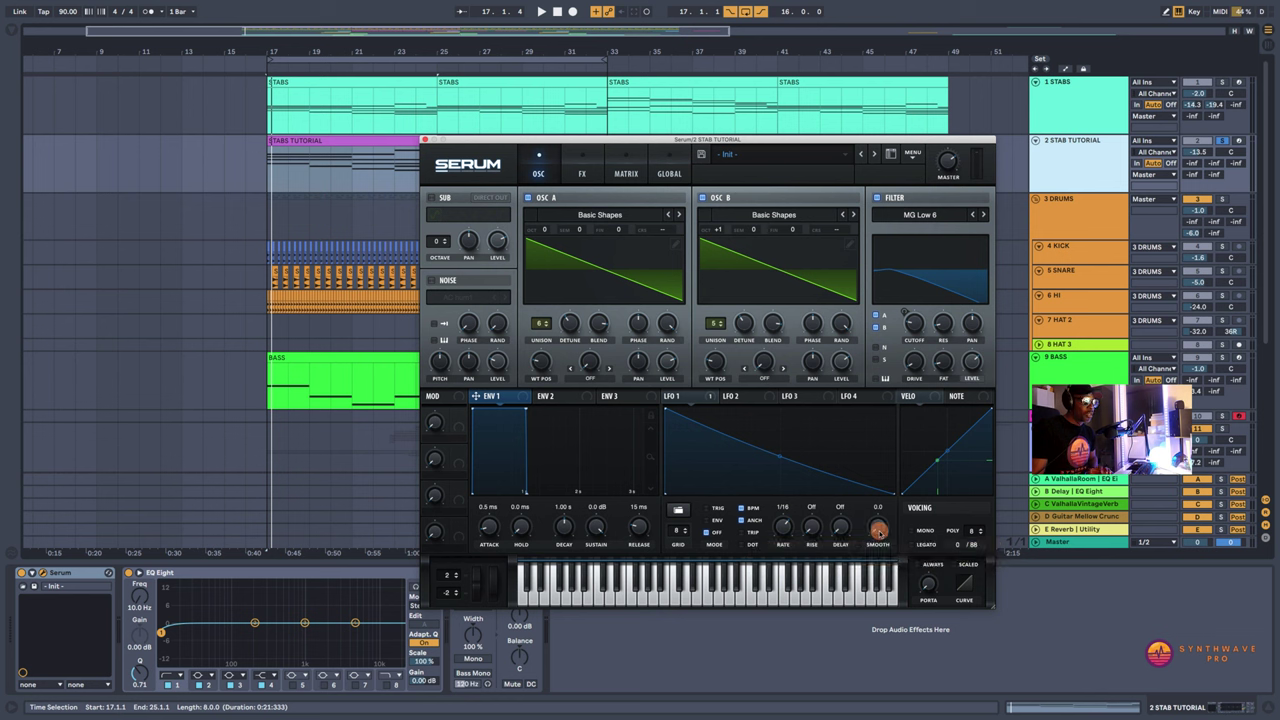
Step: Raise the LFO 1 smoothing to 58.1 while STAB TUTORIAL plays in solo
key(space)
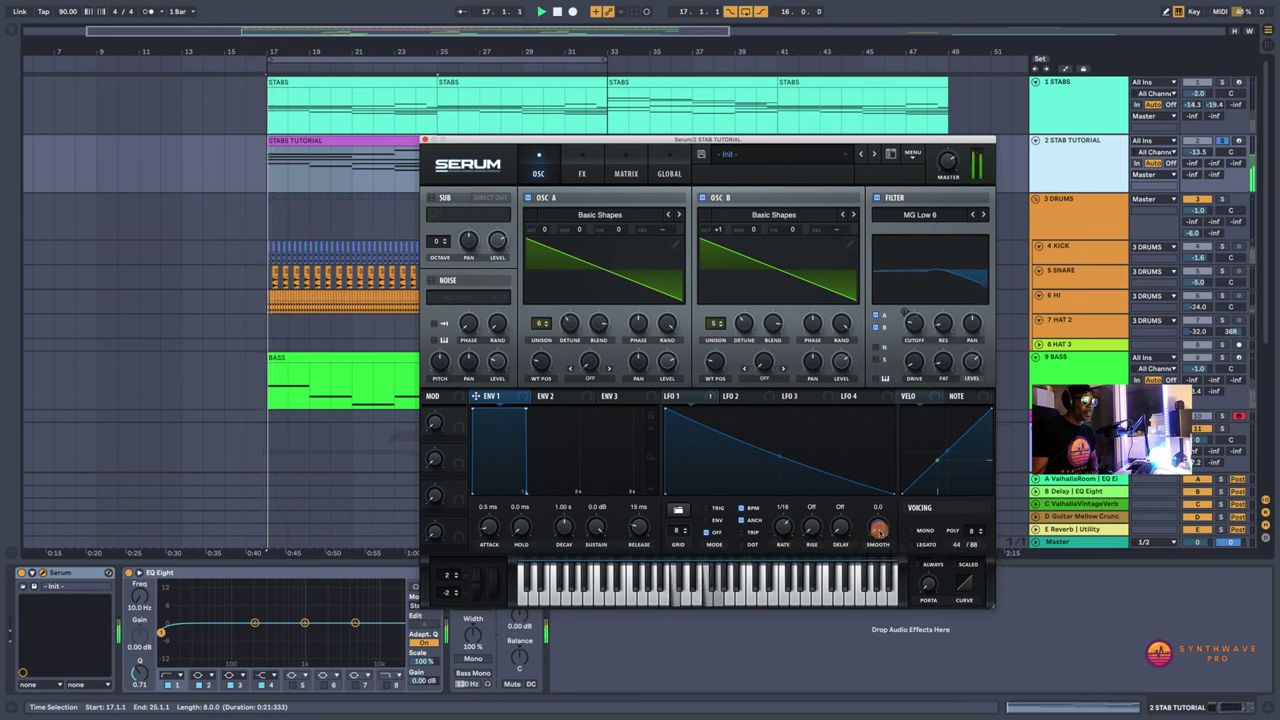
drag(880, 532, 879, 524)
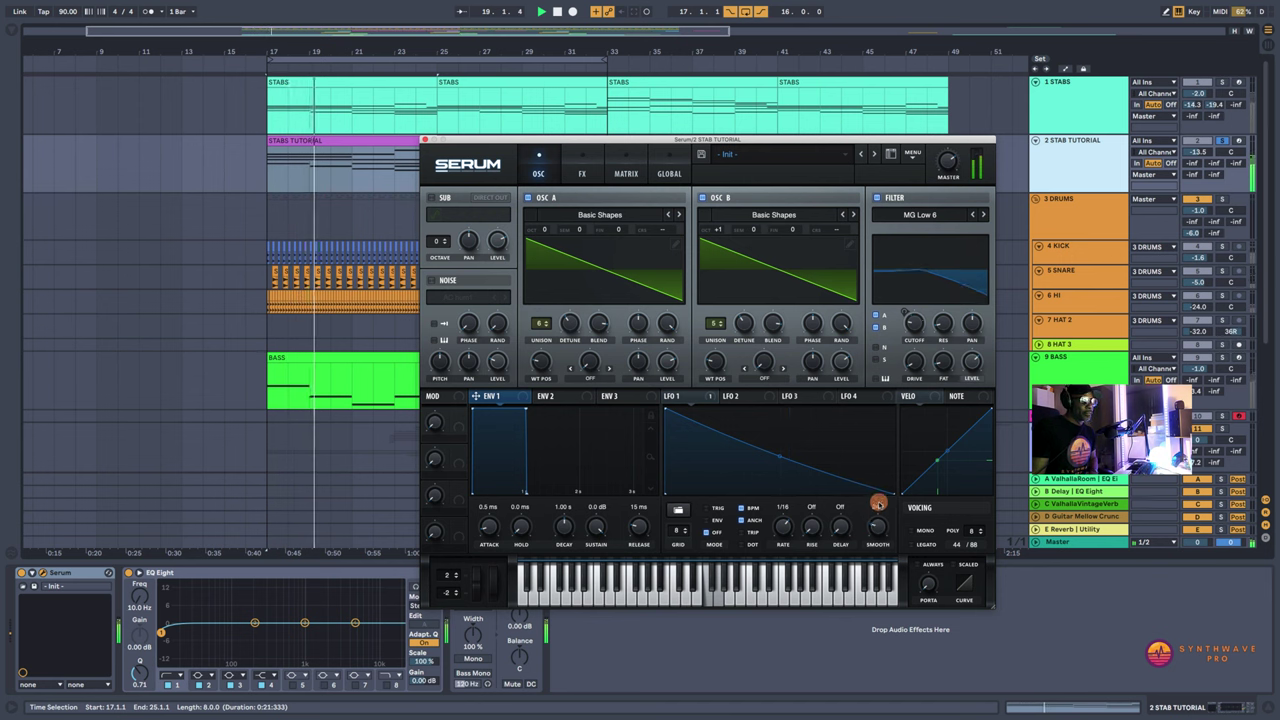
drag(879, 504, 887, 474)
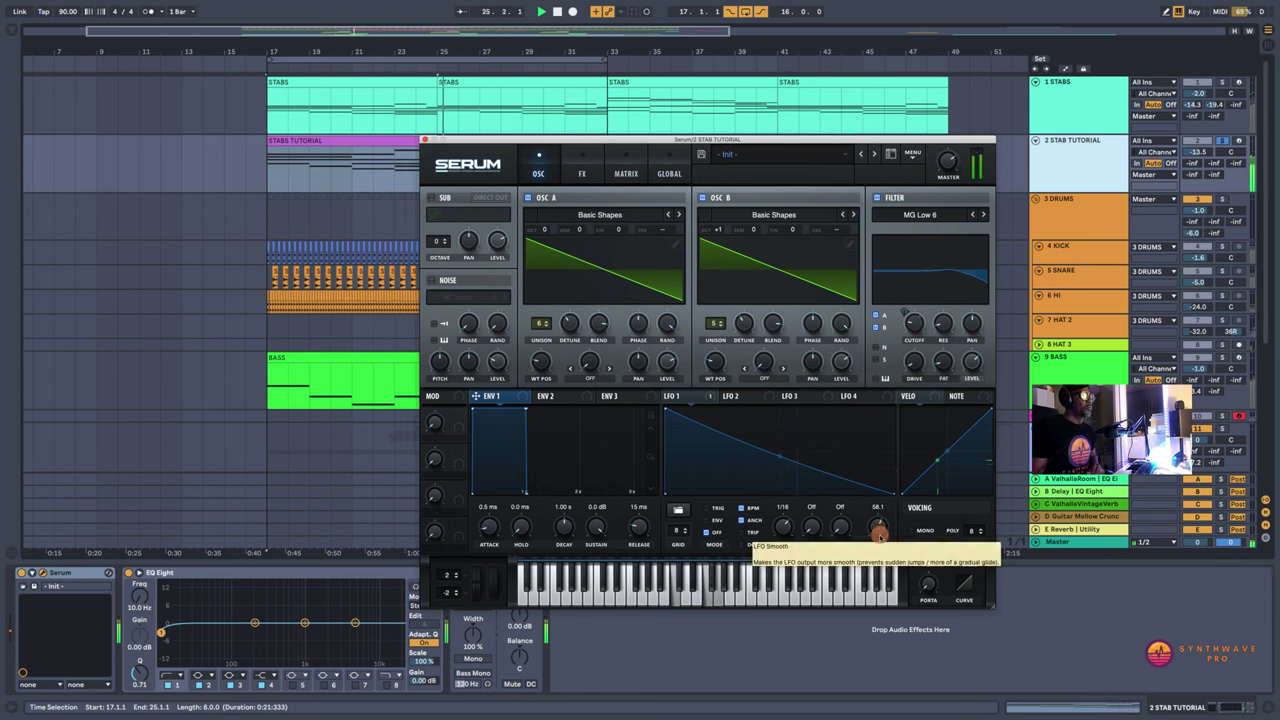
key(space)
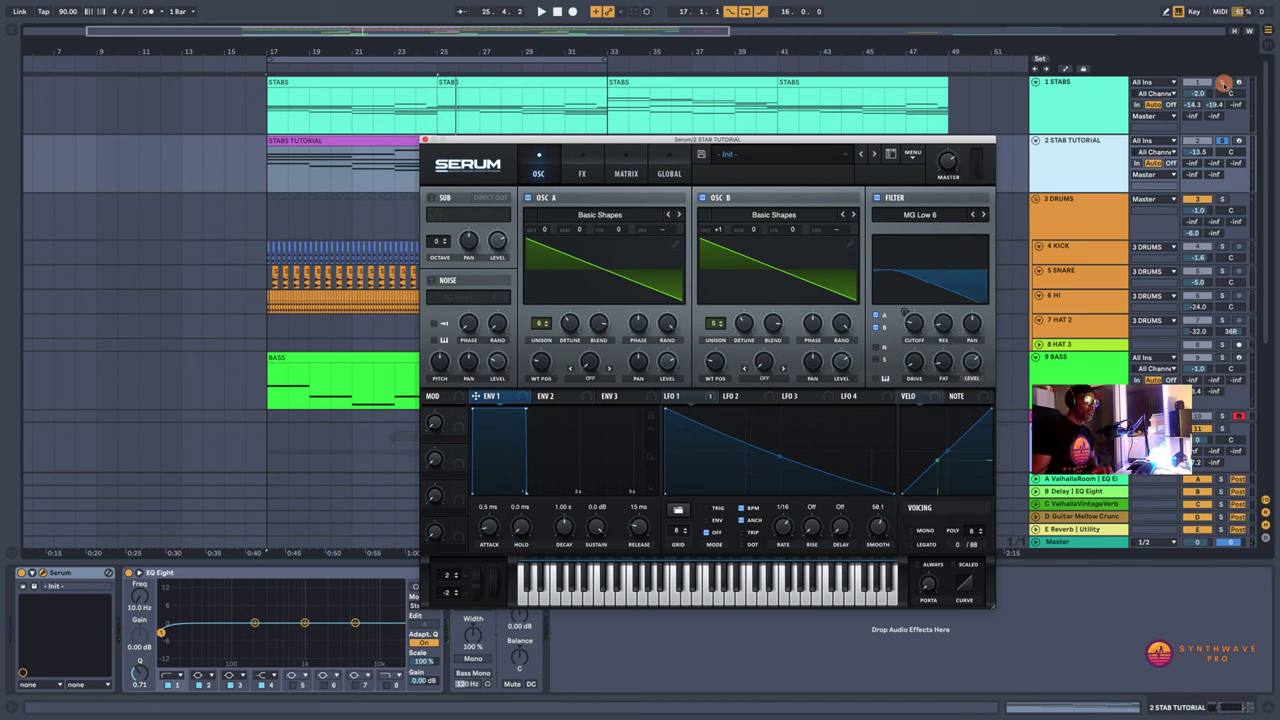
Step: Compare the soloed STABS reference with STAB TUTORIAL and bring LFO 1 back into view
click(1224, 83)
key(space)
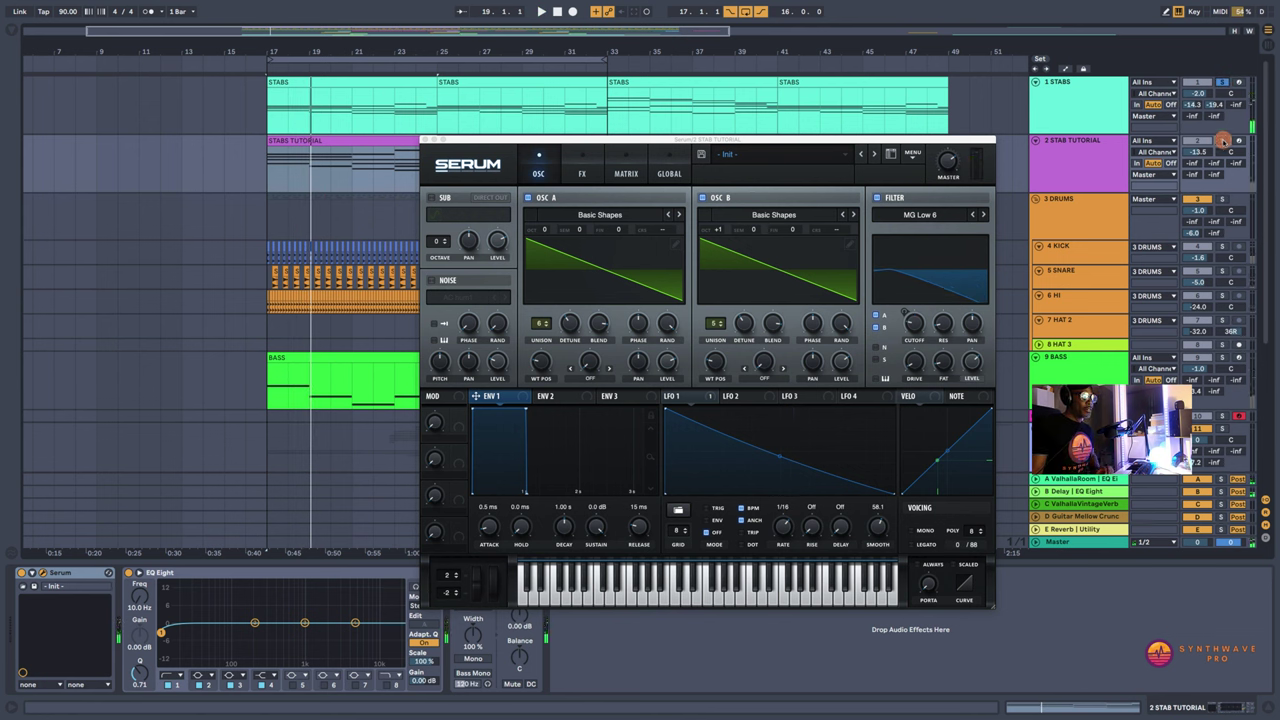
key(space)
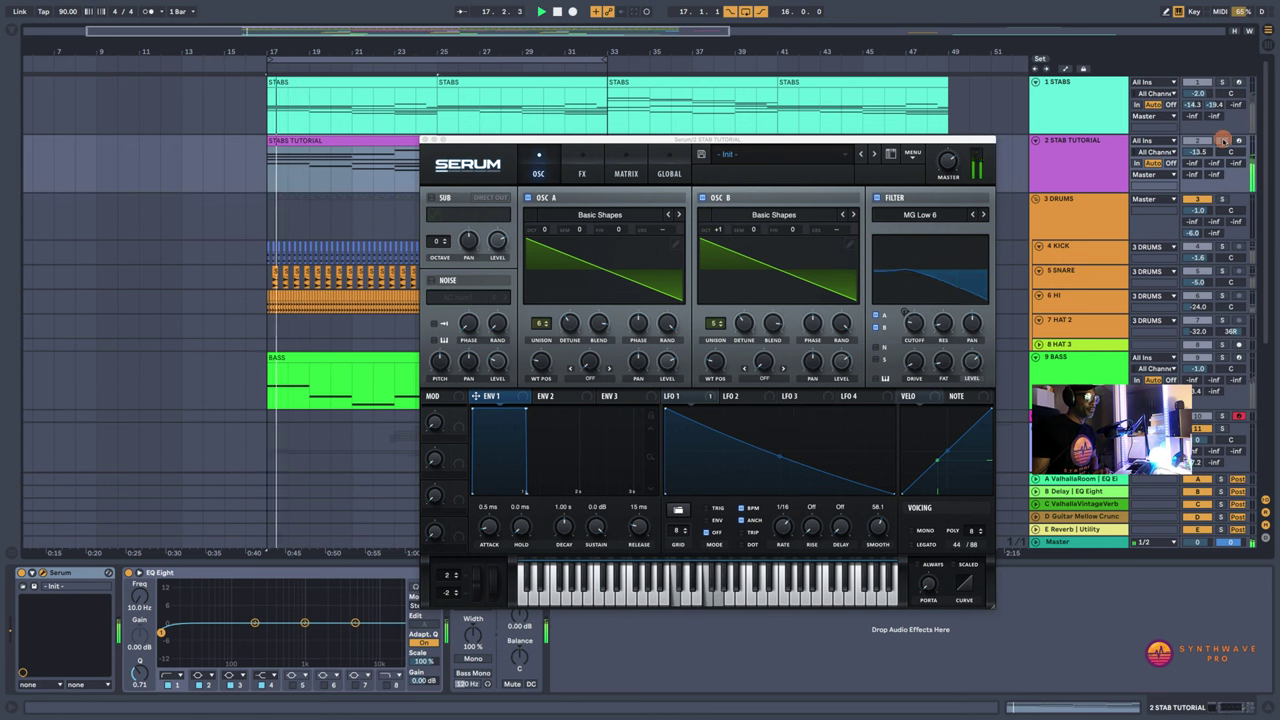
click(680, 397)
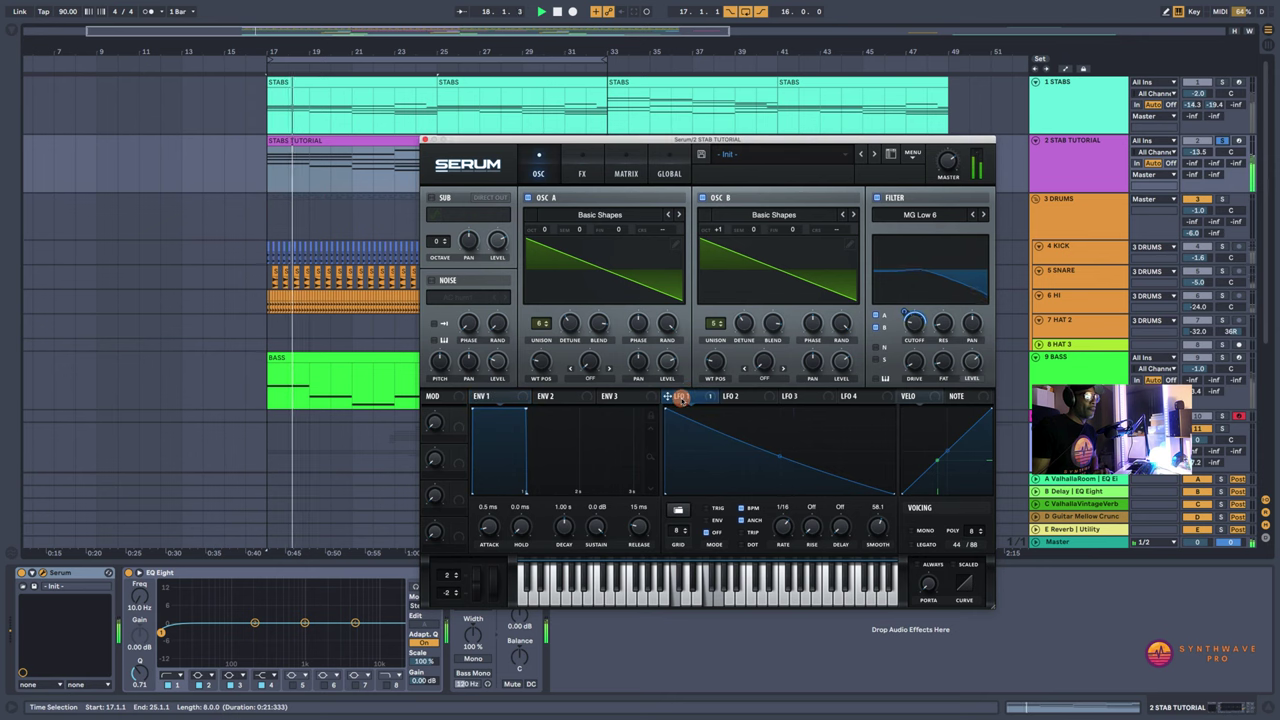
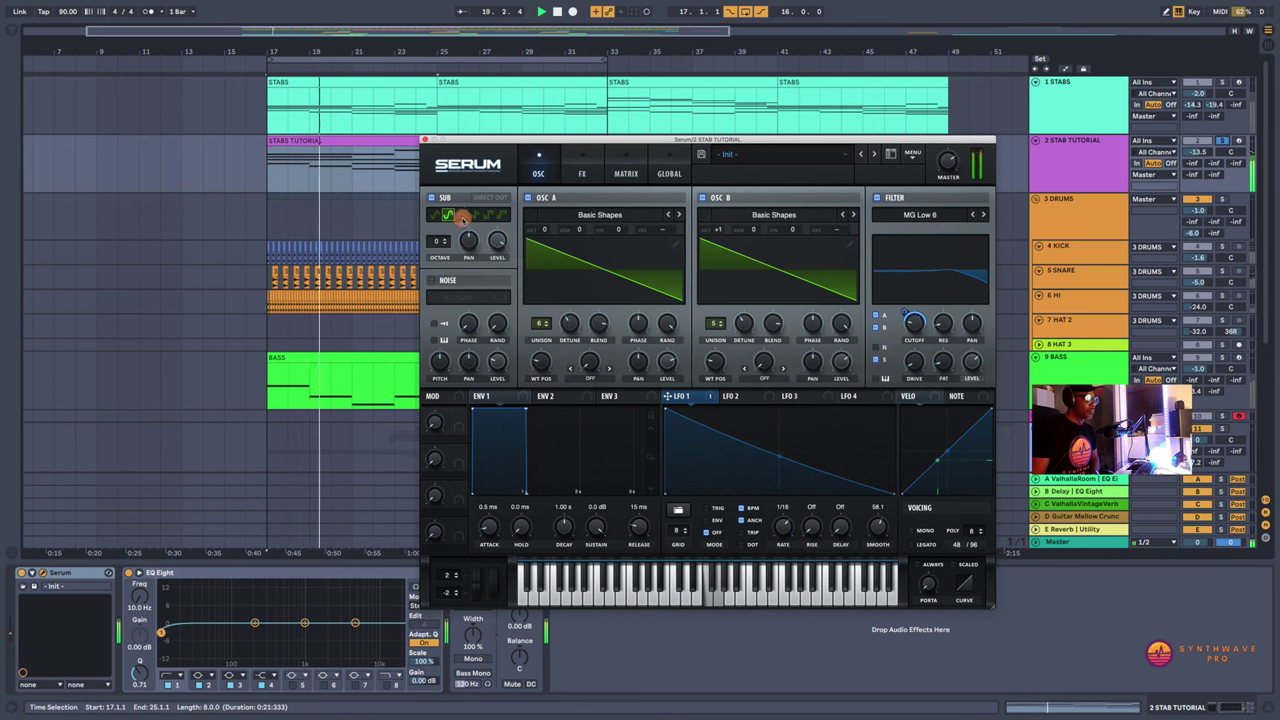
Step: Audition the sub oscillator waveforms during playback and settle on the square shape
click(462, 218)
click(471, 216)
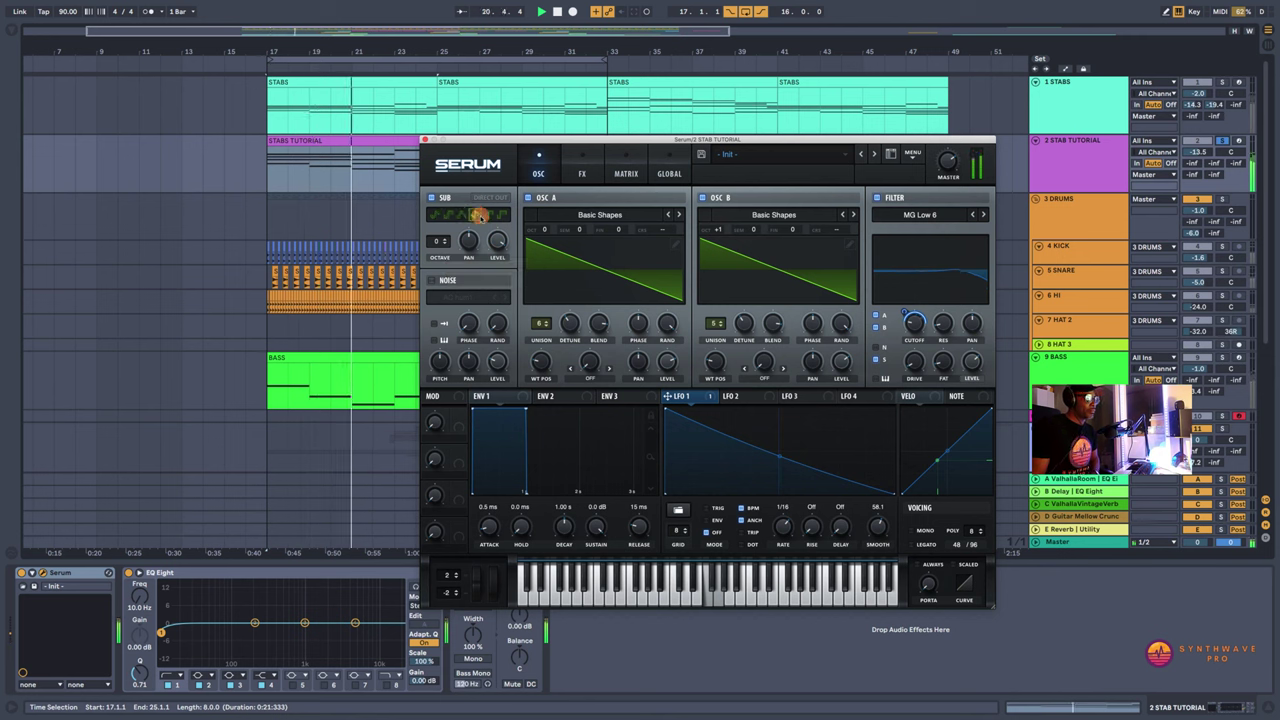
click(467, 217)
click(477, 216)
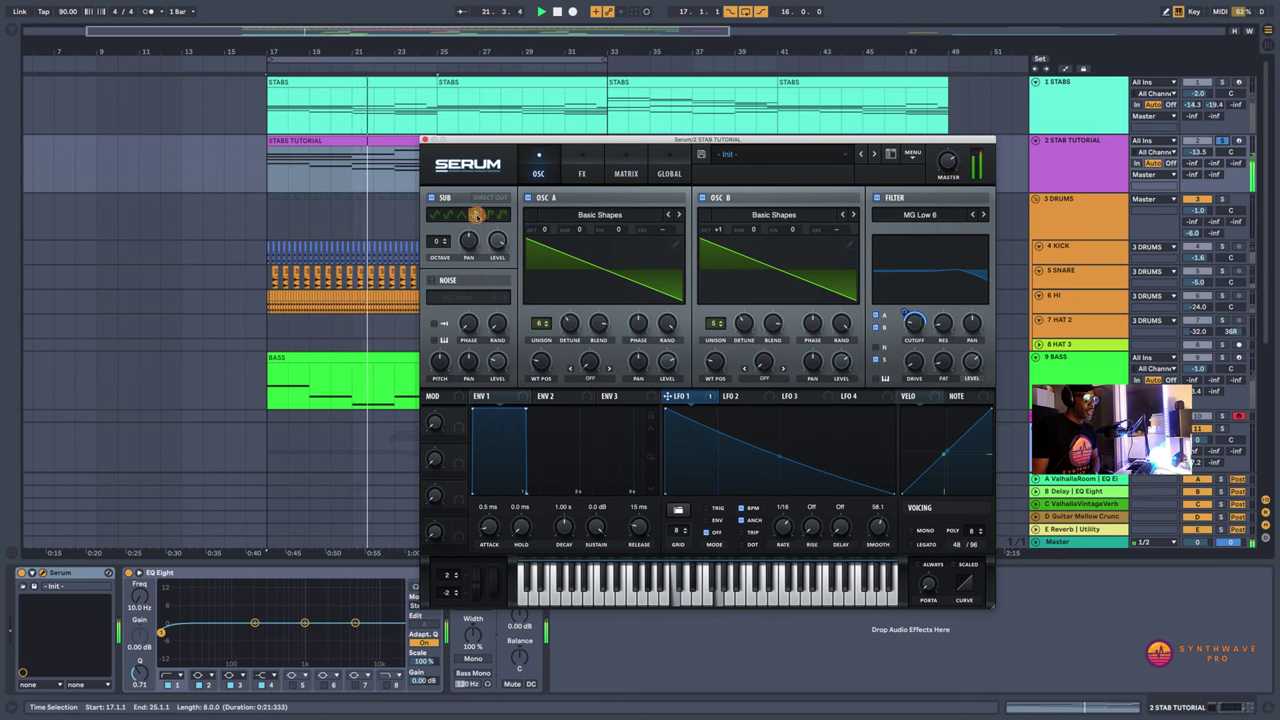
click(487, 216)
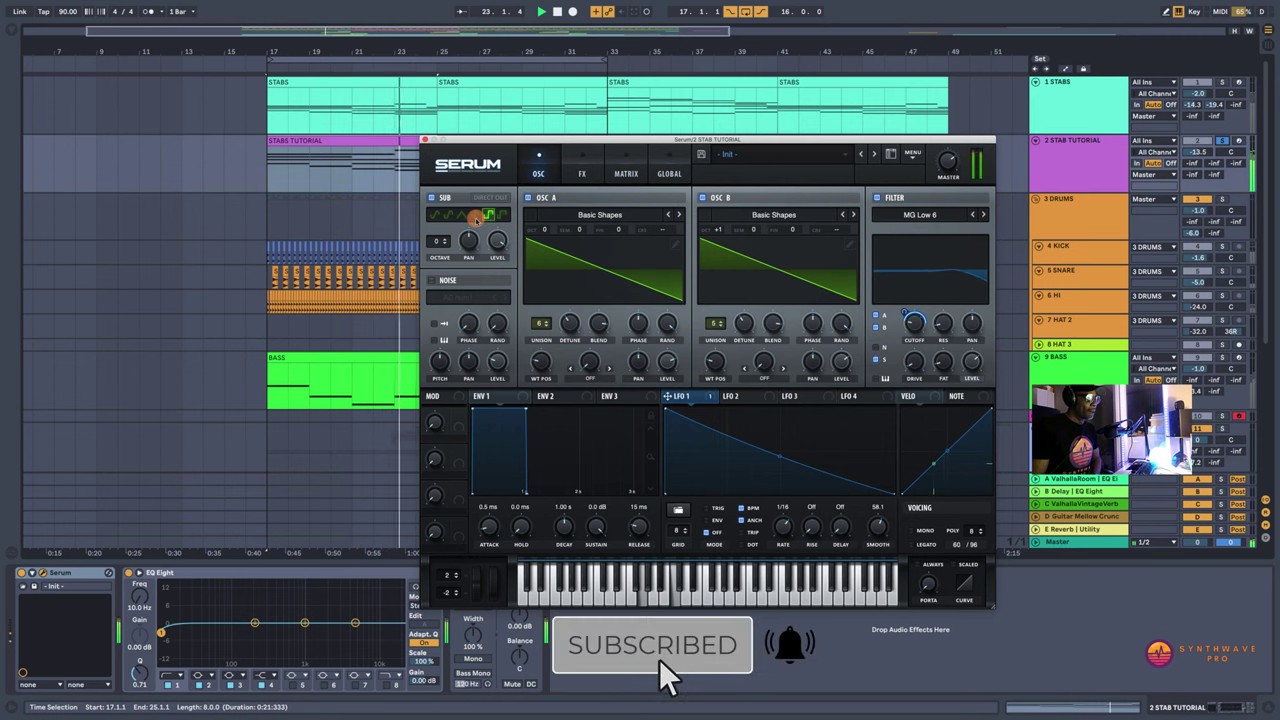
click(486, 220)
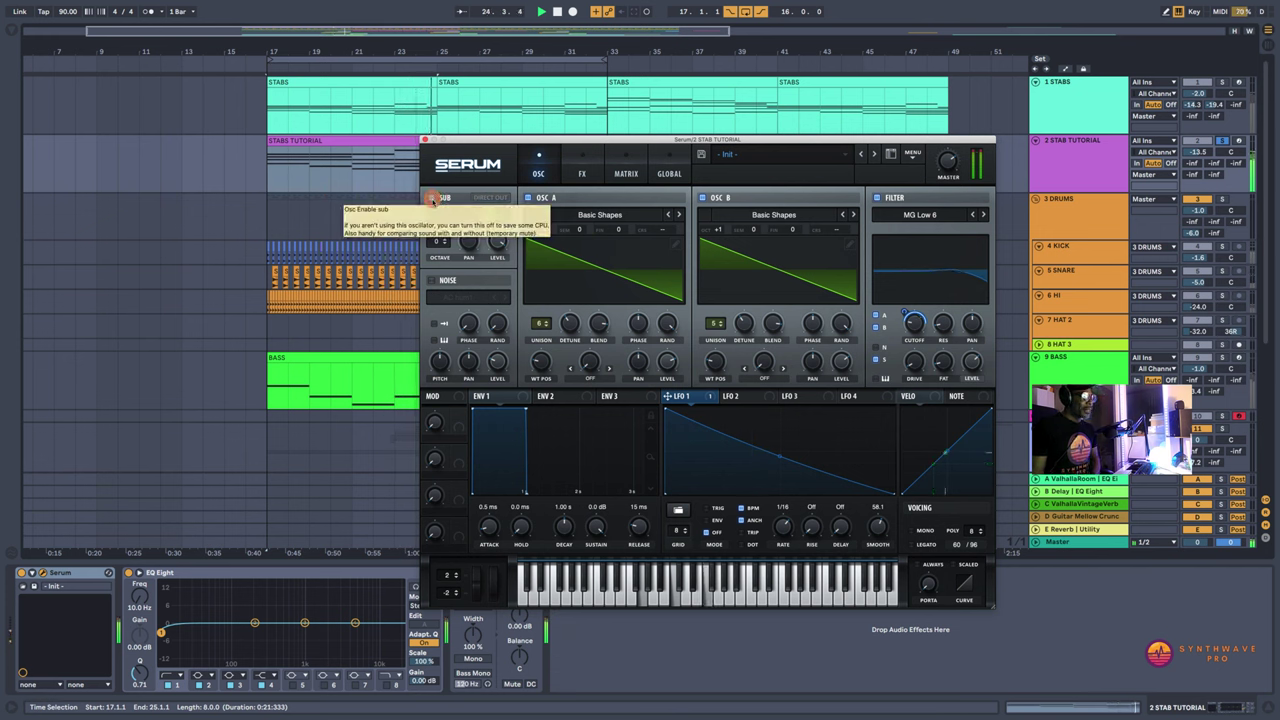
Step: Toggle the sub oscillator off and on during playback to compare the stab with and without it
click(431, 198)
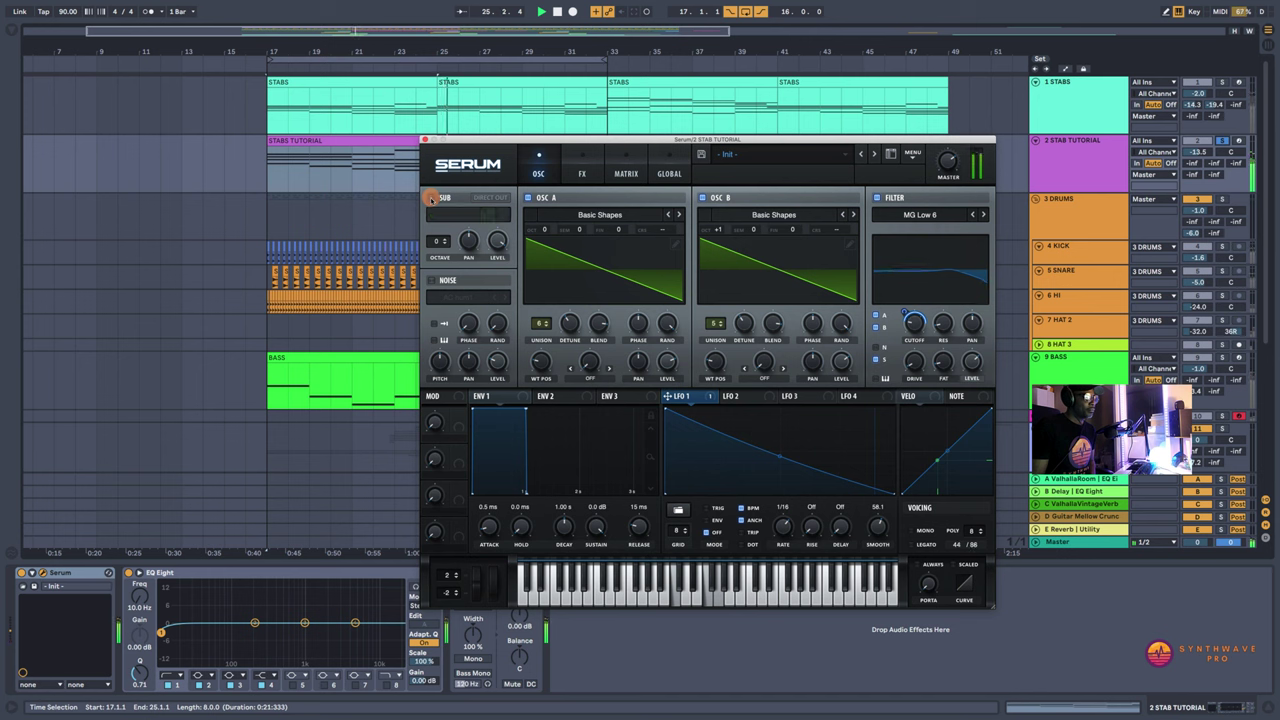
click(431, 198)
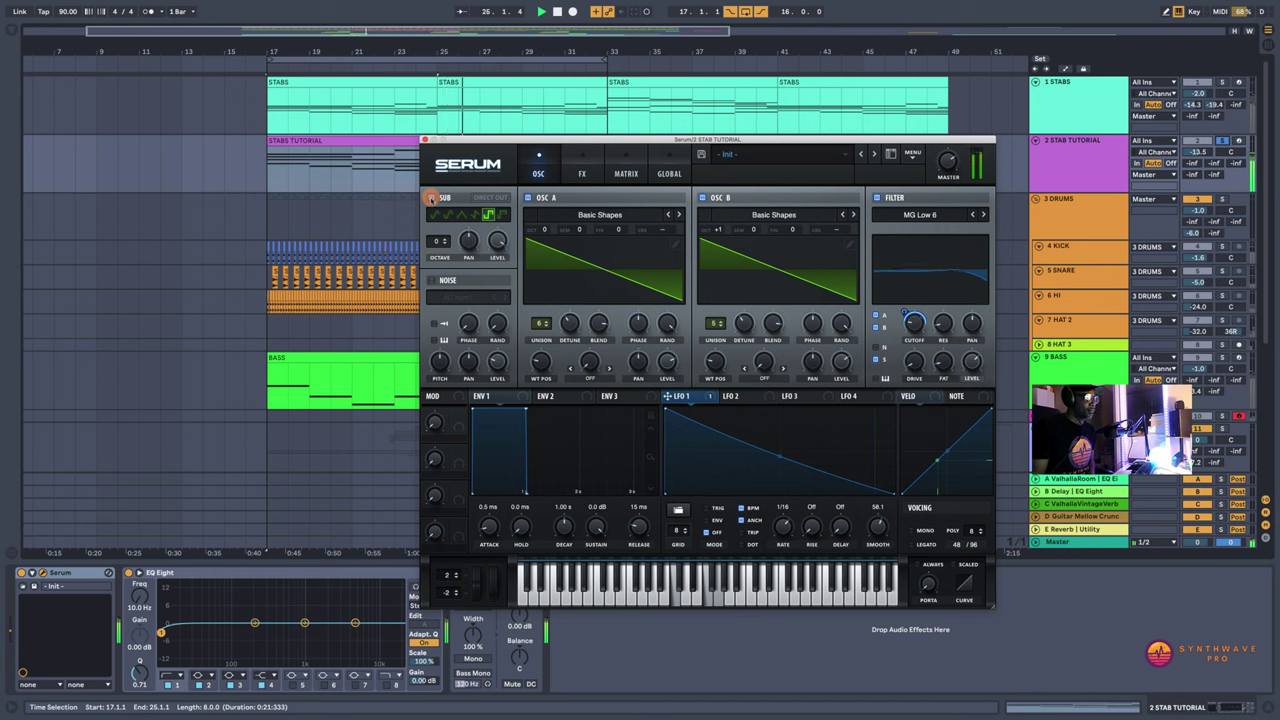
click(431, 198)
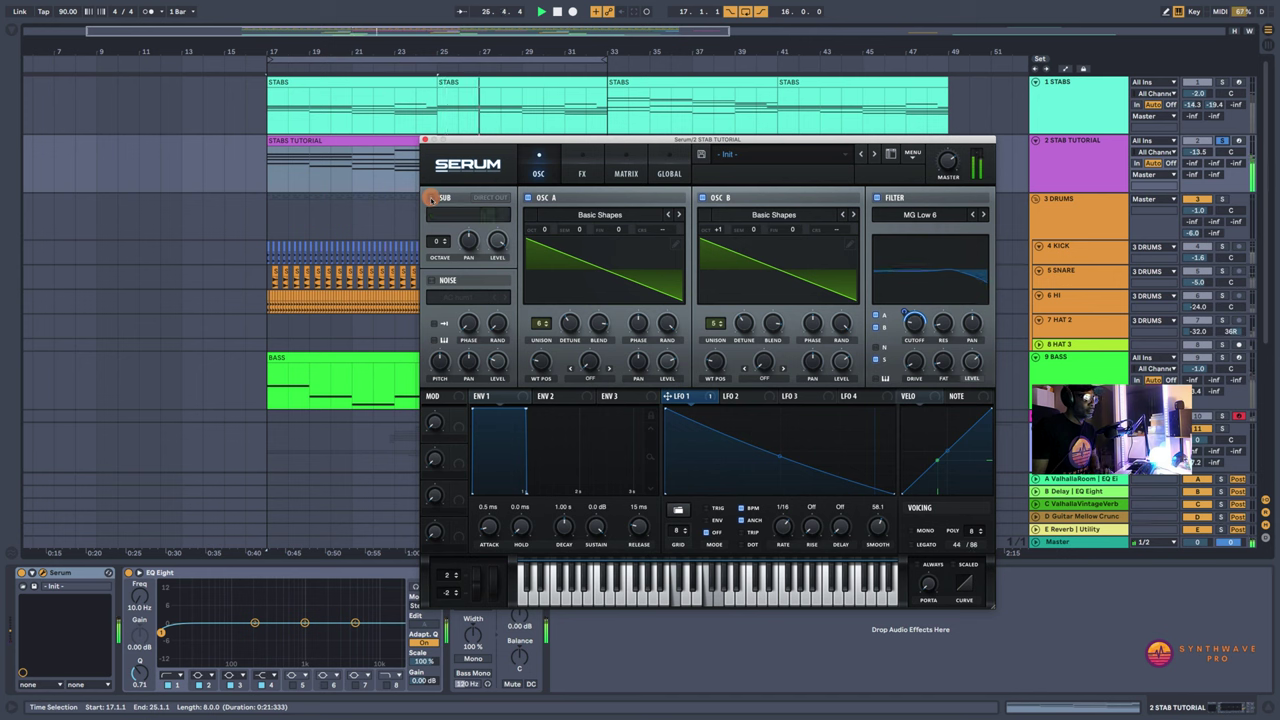
click(431, 198)
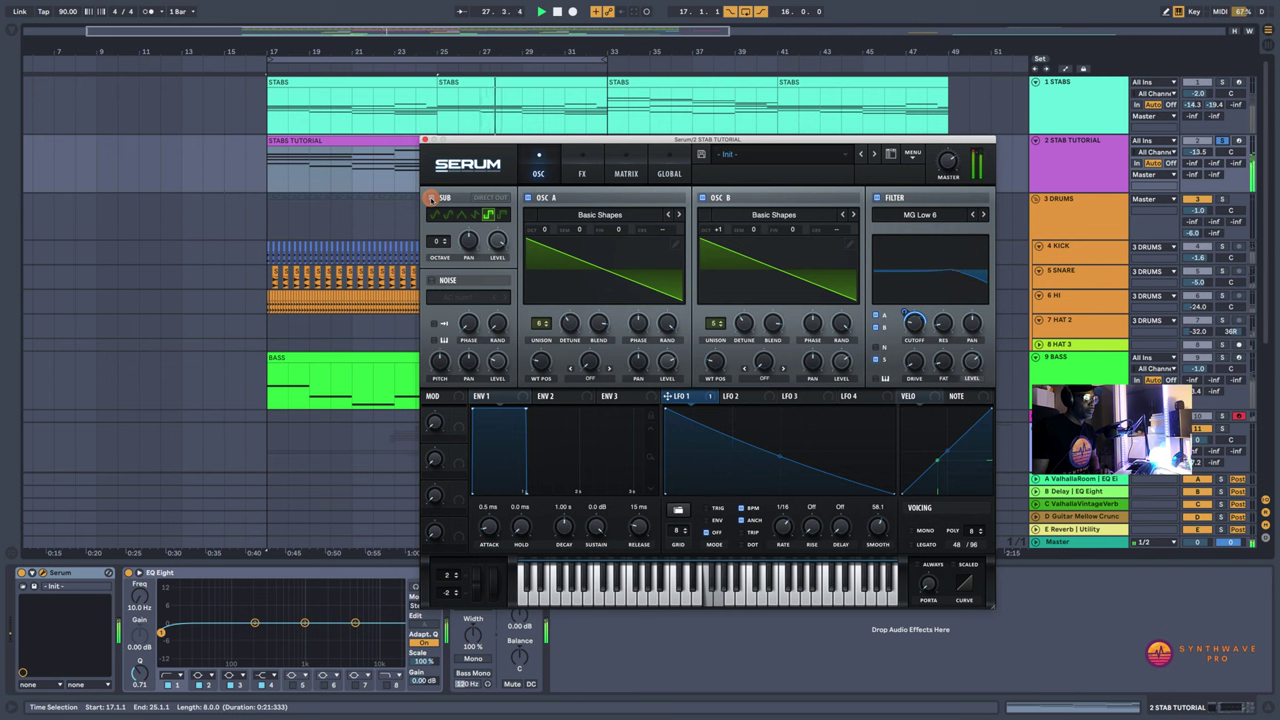
Step: Lower the sub oscillator level while playing from bar 25, check it with the sub toggled, and leave the sub enabled
mouse_move(495, 245)
key(space)
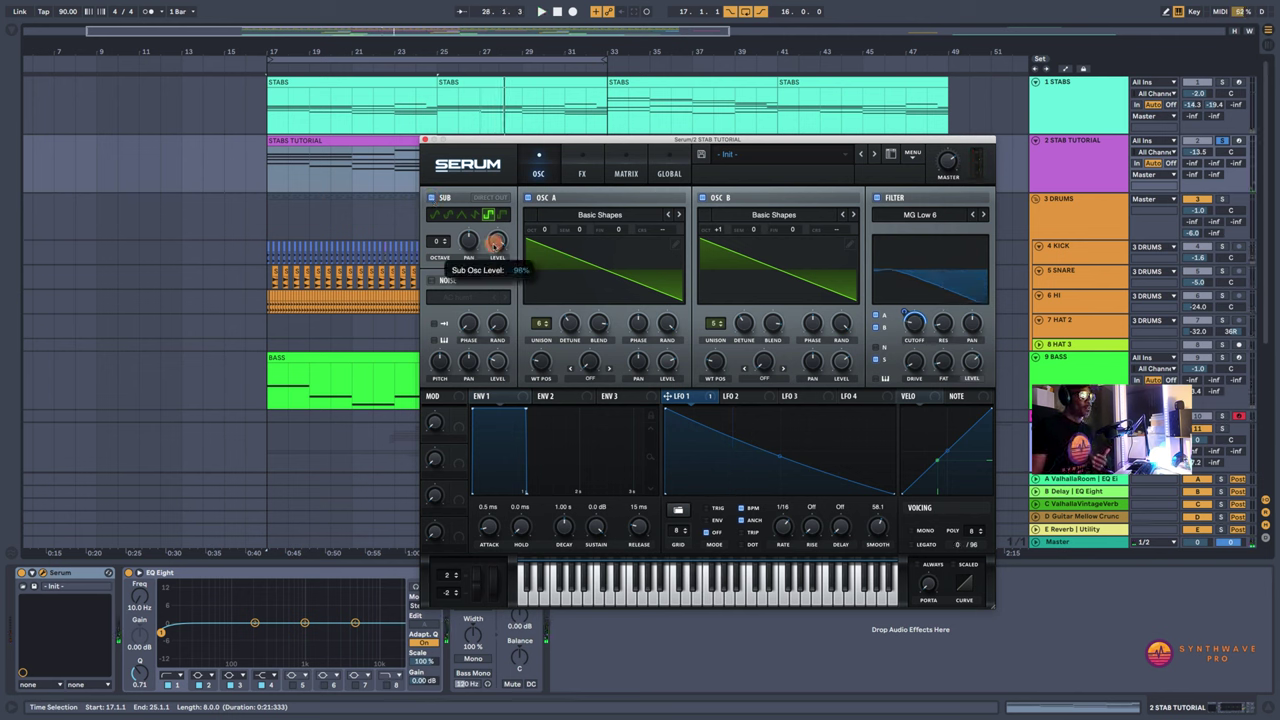
click(437, 68)
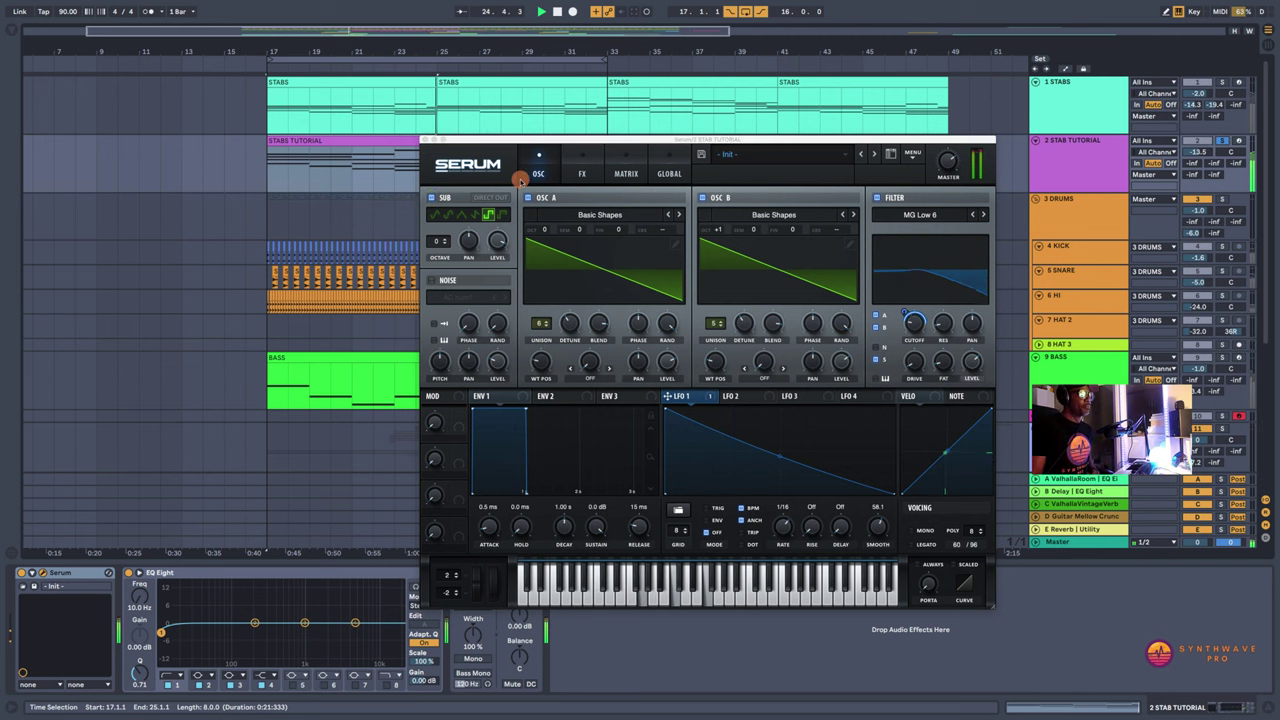
drag(499, 243, 500, 260)
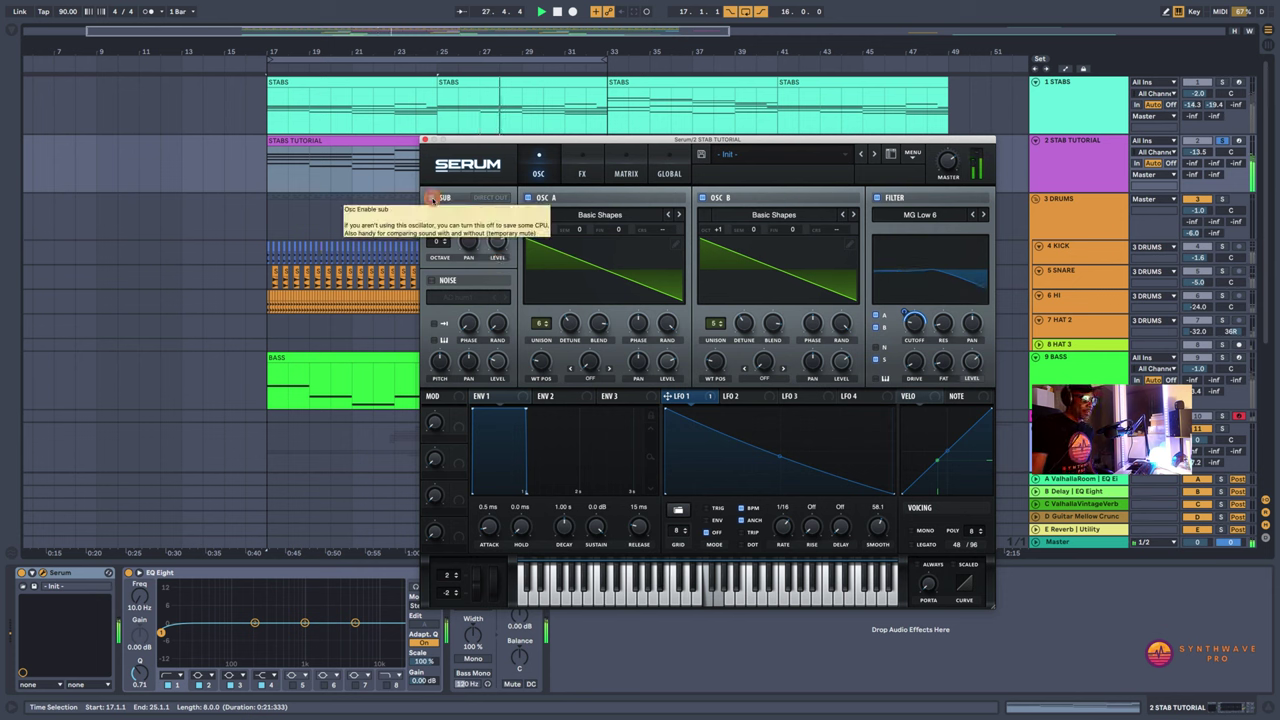
click(433, 199)
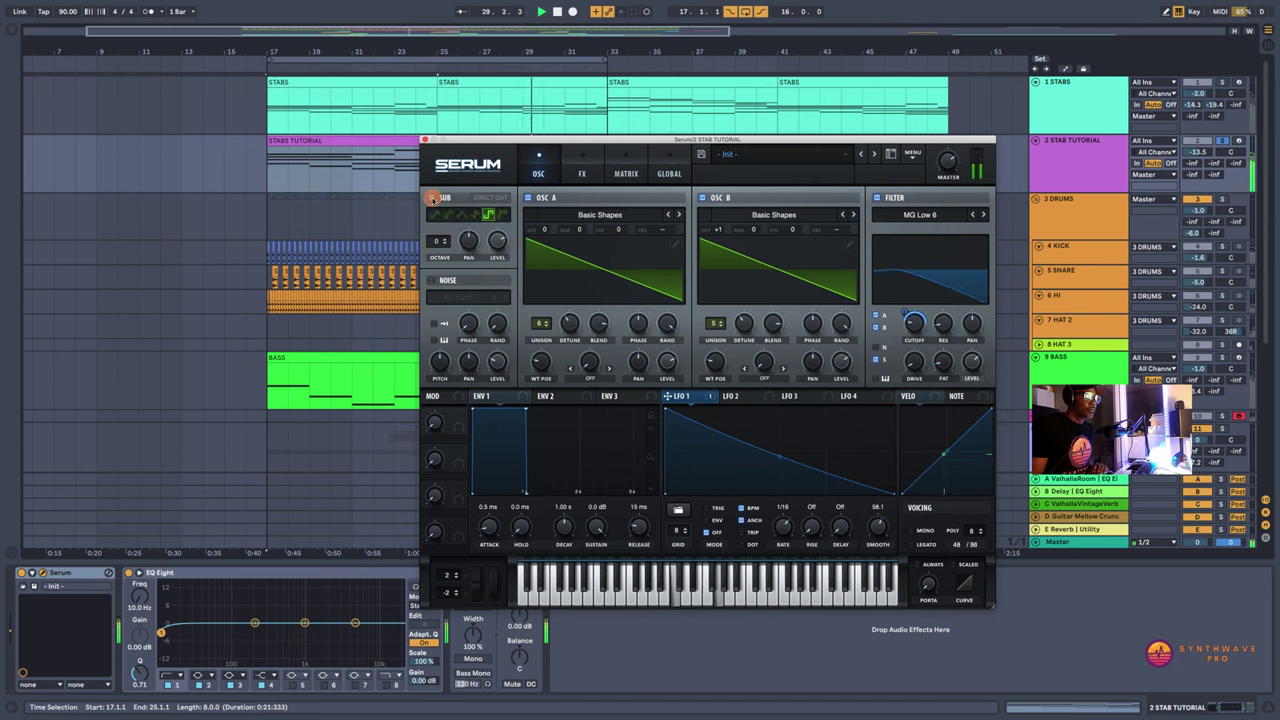
click(433, 199)
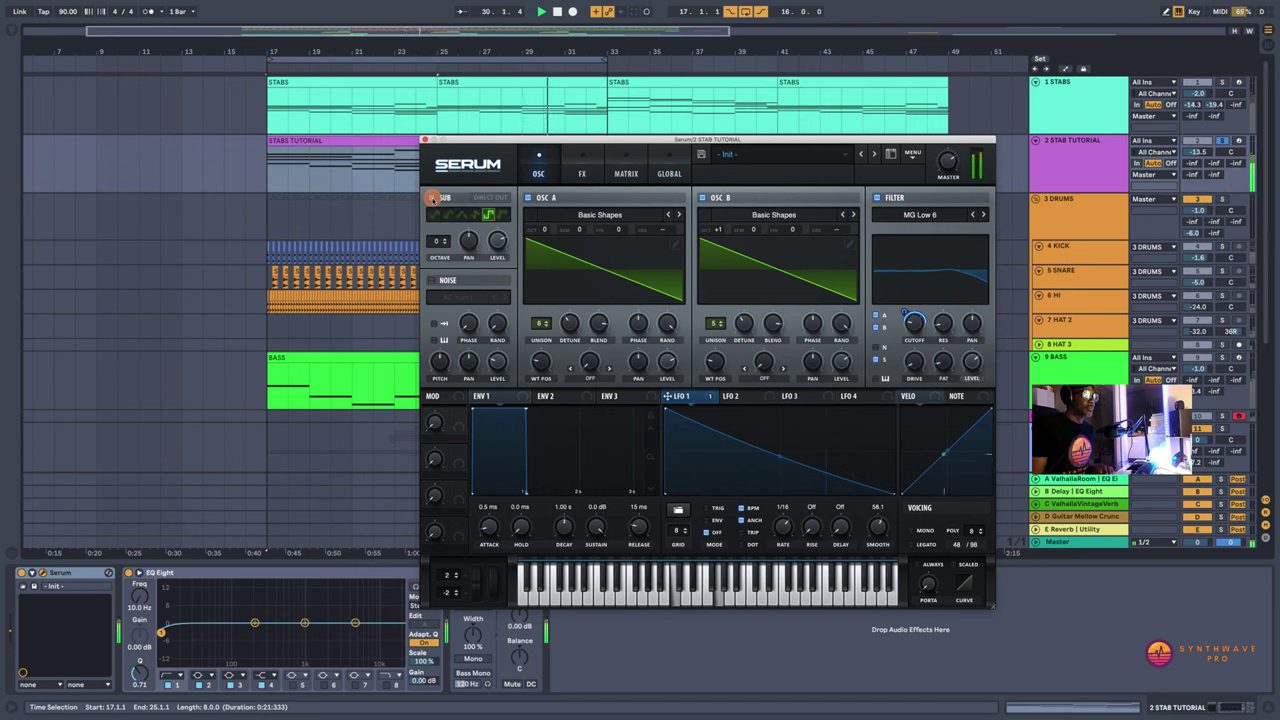
key(space)
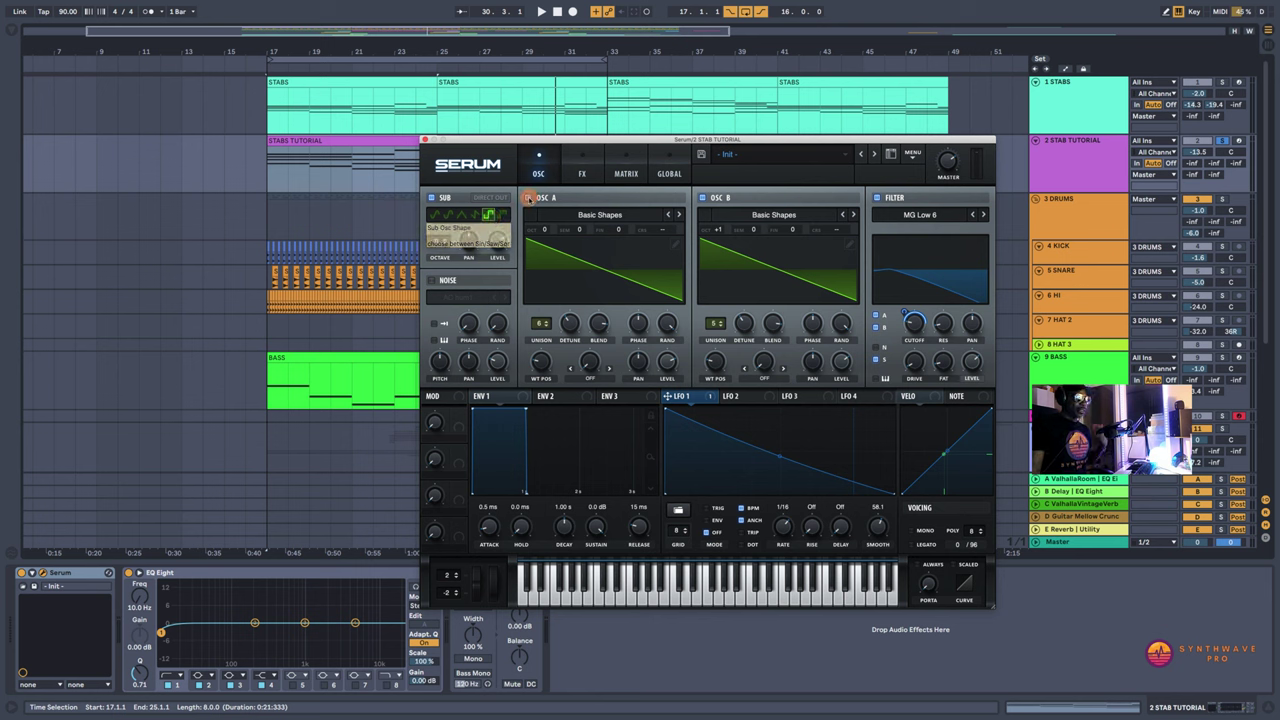
Step: Check the stab without the sub oscillator, then enable noise with the analog BrightWhite sound and route it through the filter
click(446, 198)
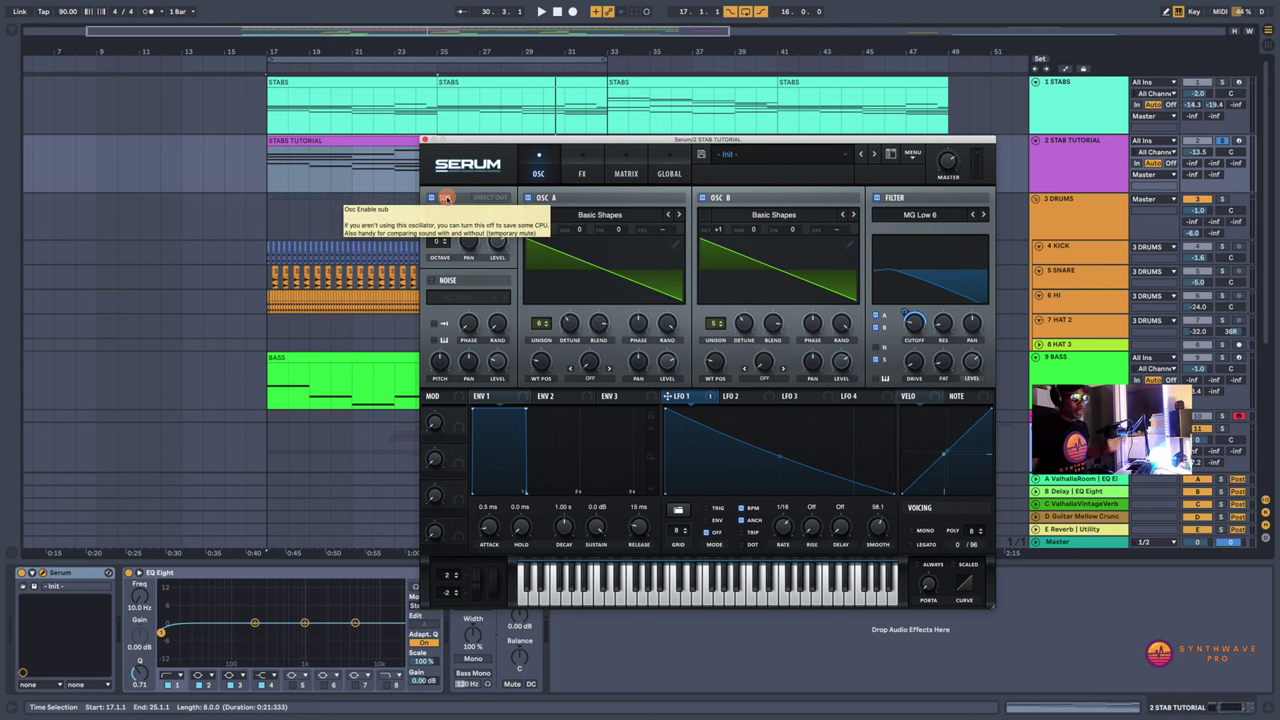
click(446, 198)
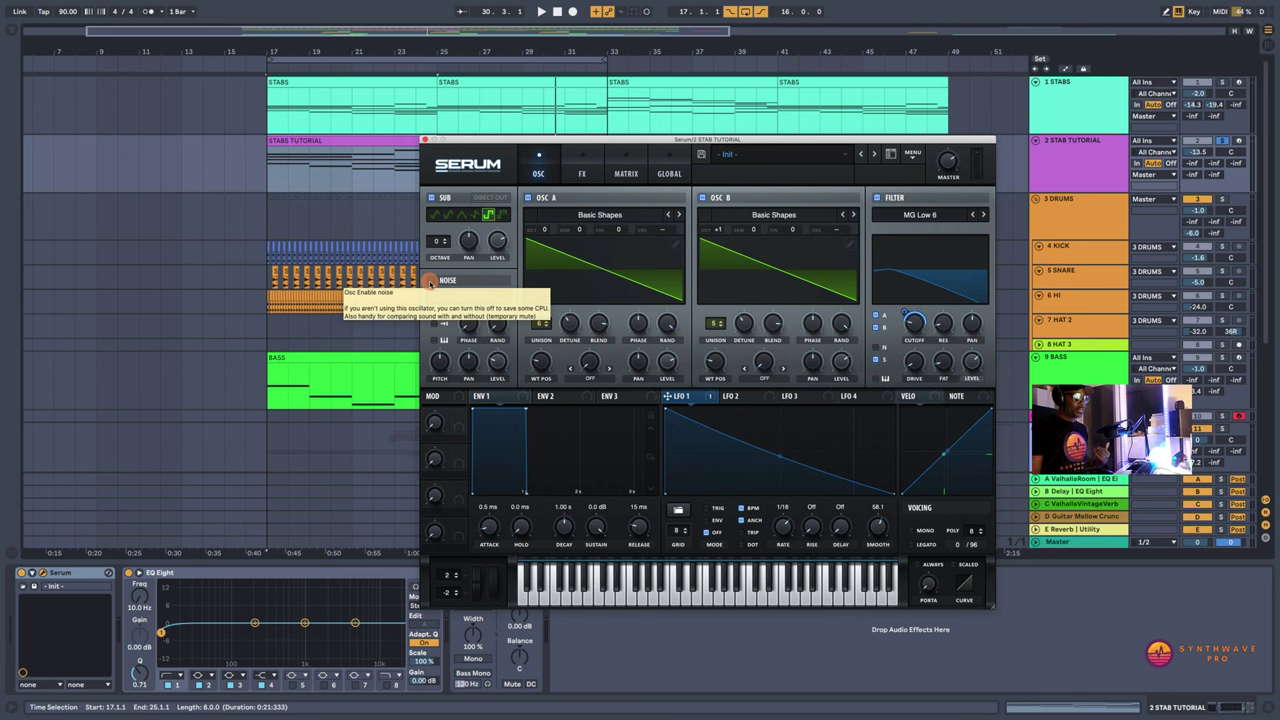
click(430, 282)
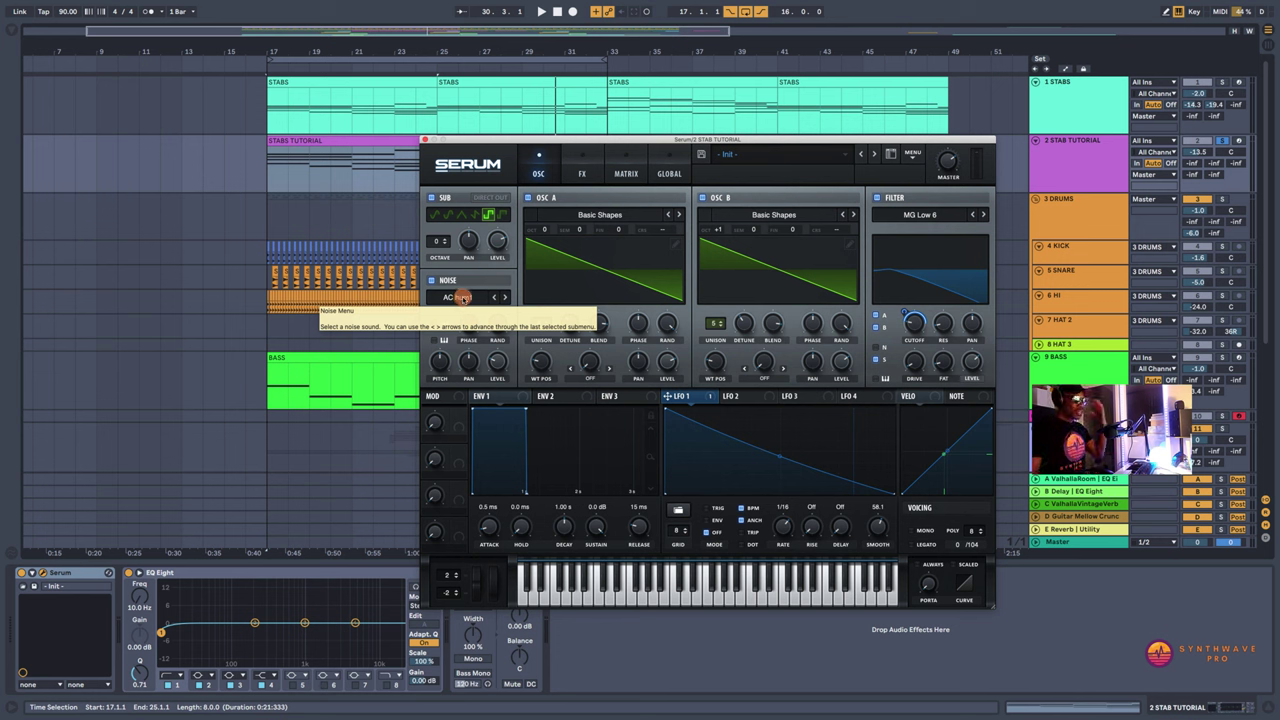
click(462, 298)
mouse_move(470, 311)
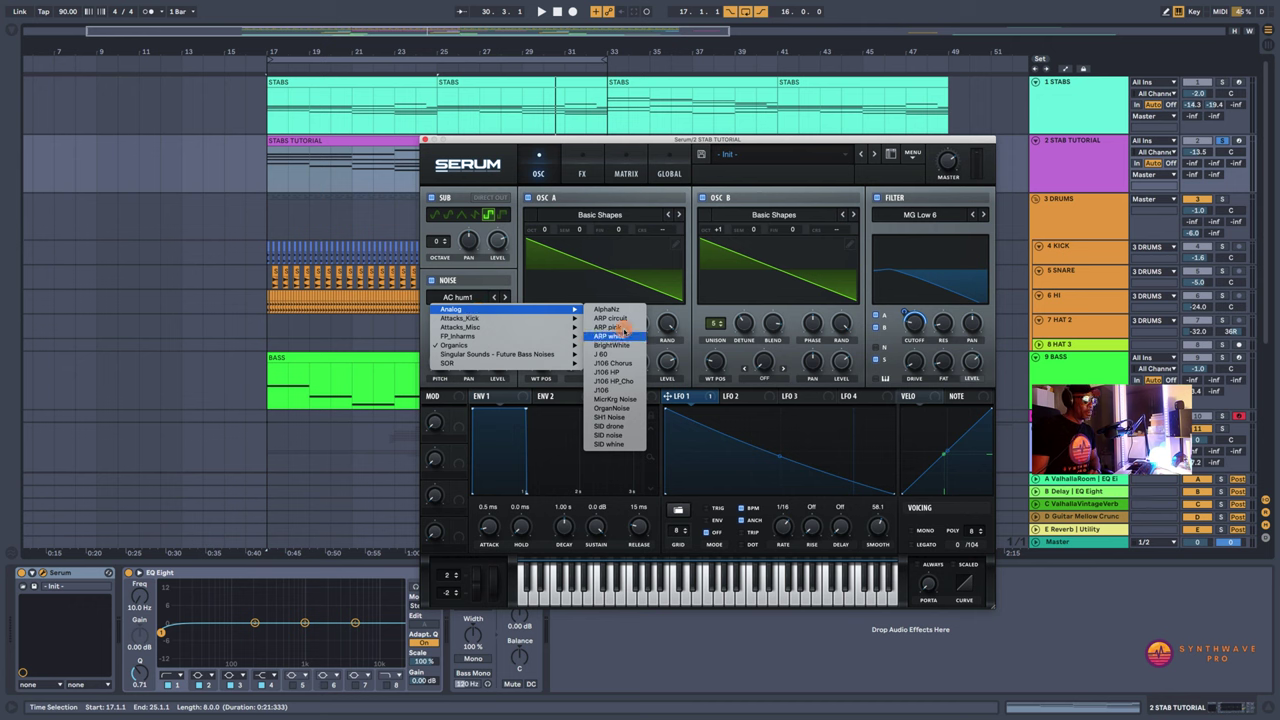
click(625, 347)
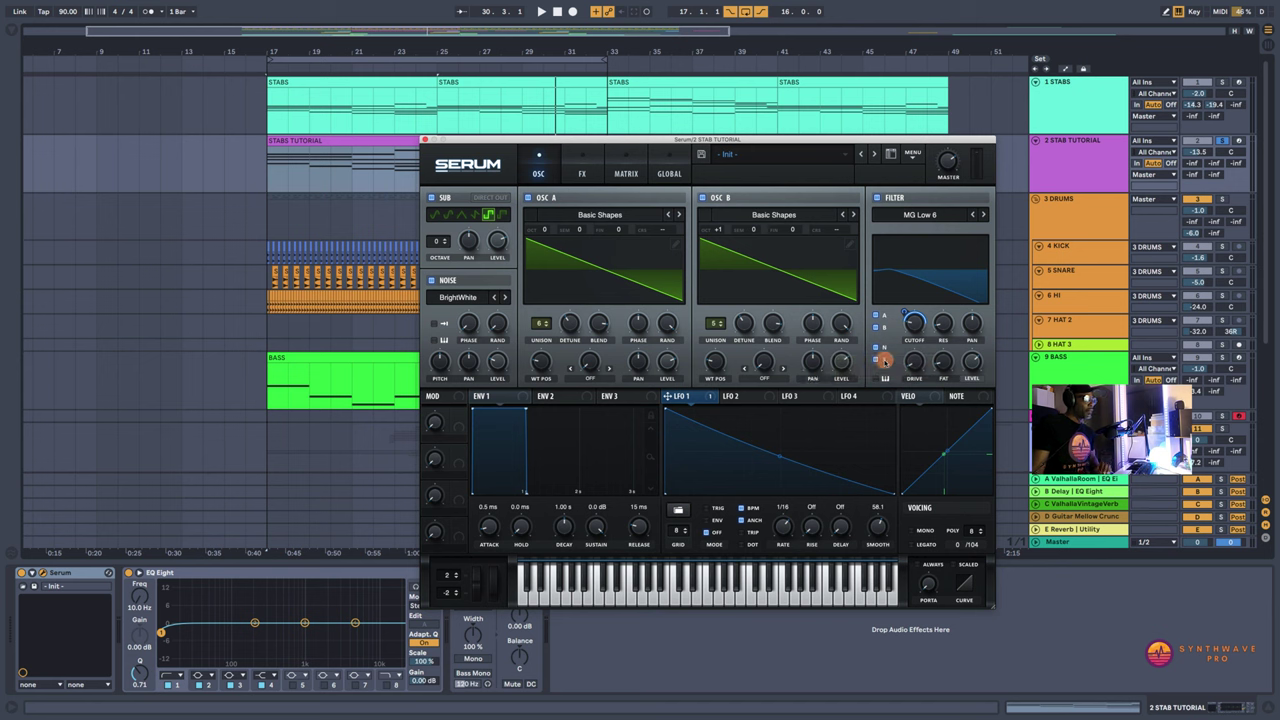
Step: Lower the noise level to about 15% during playback, toggling the noise oscillator to compare and leaving it enabled
key(space)
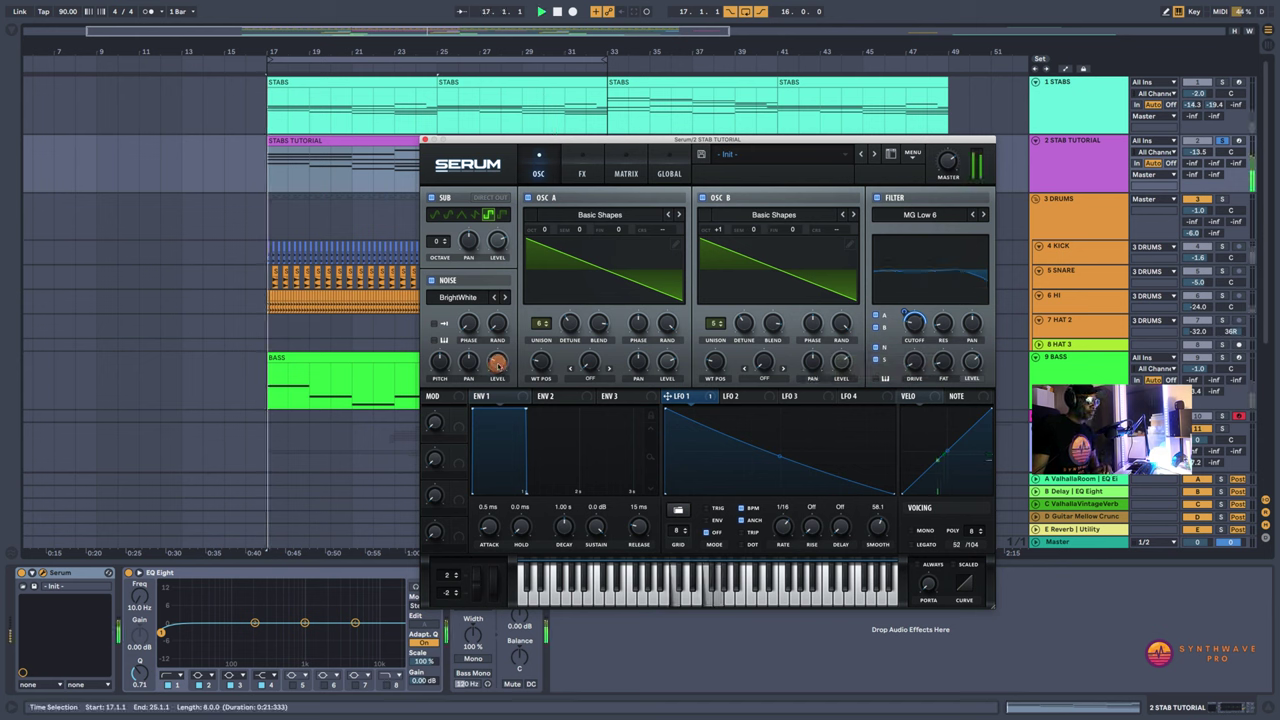
mouse_move(497, 364)
mouse_down()
mouse_move(502, 336)
mouse_move(500, 371)
mouse_up()
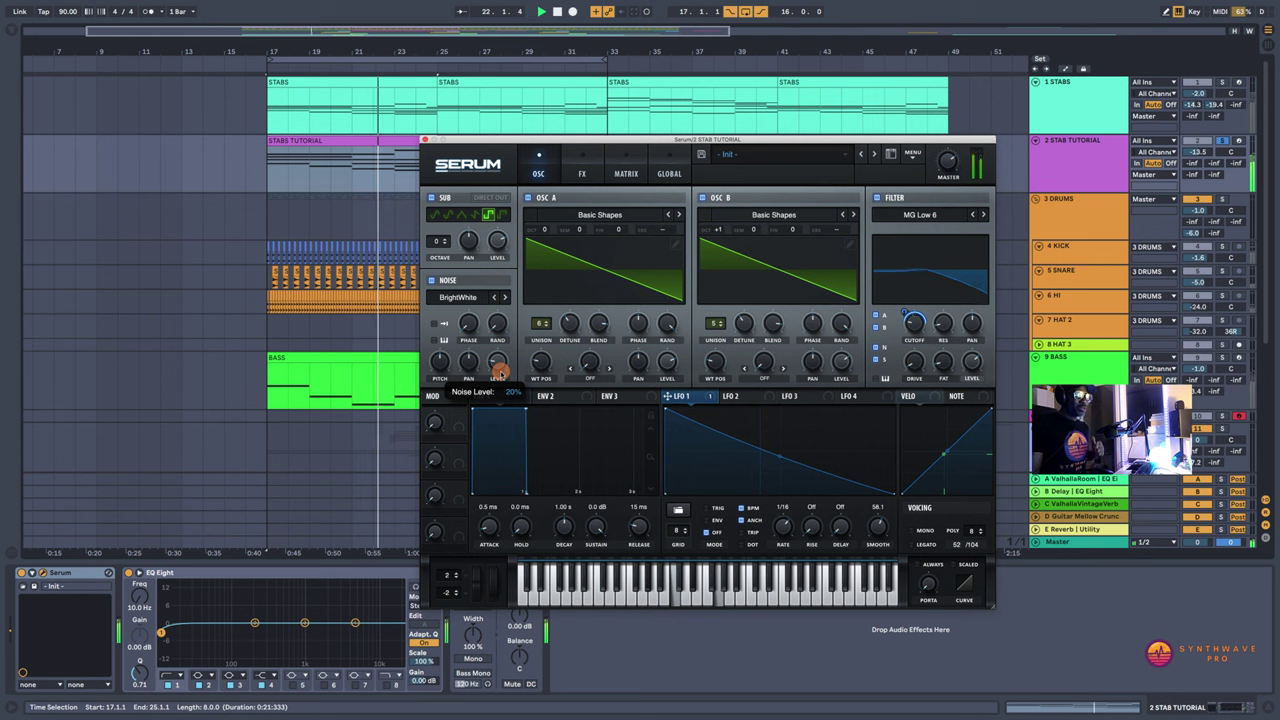
click(432, 281)
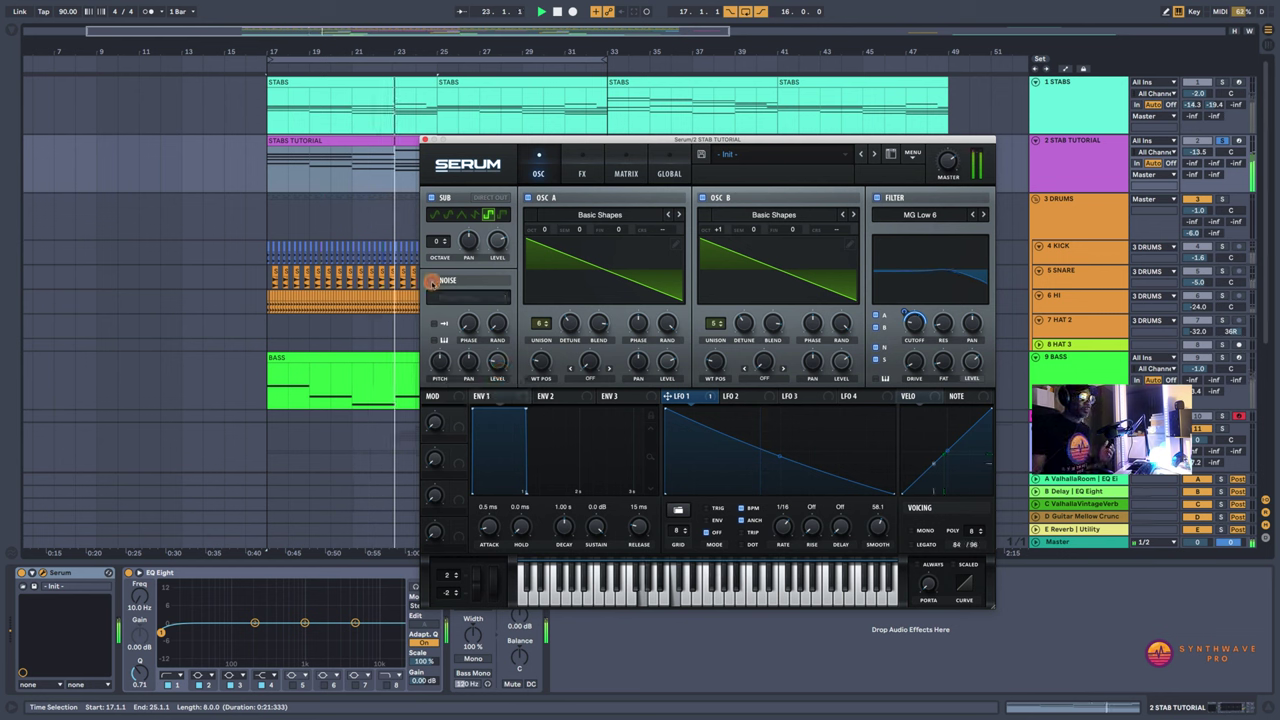
click(432, 281)
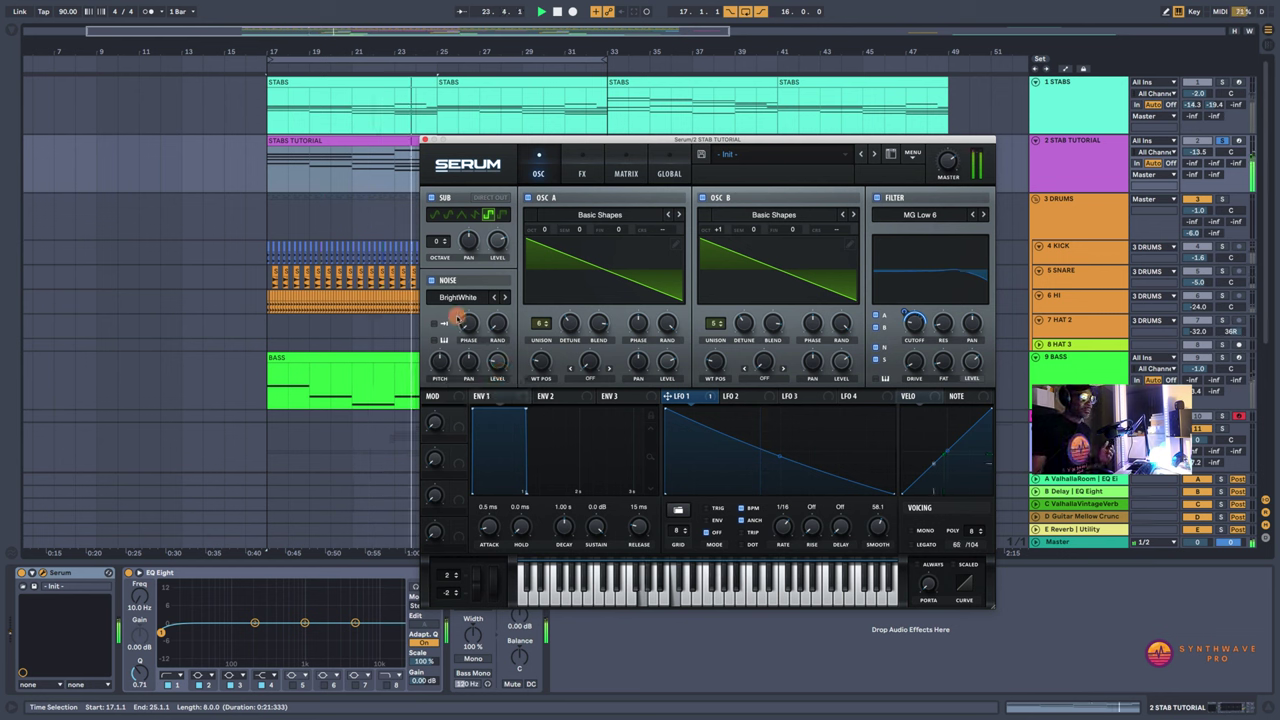
mouse_move(495, 361)
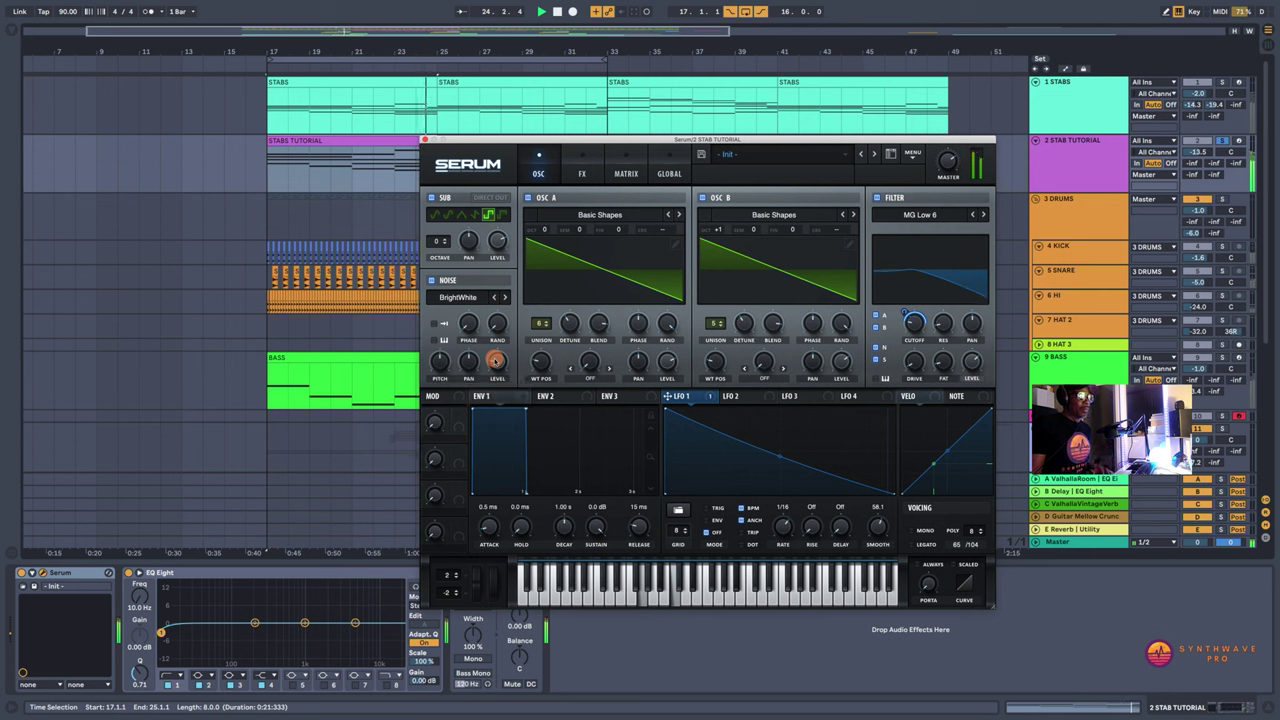
drag(495, 361, 496, 366)
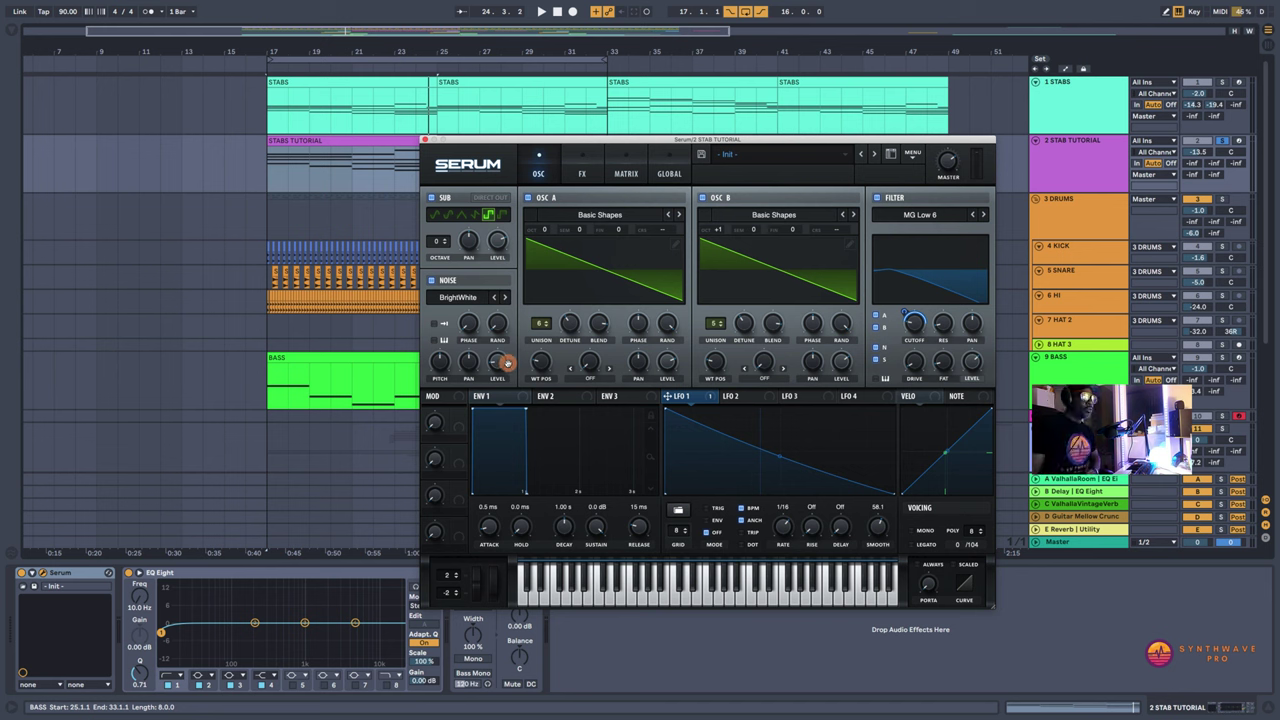
Step: Compare STABS with STAB TUTORIAL by switching their solos during playback, leaving STAB TUTORIAL soloed
click(1221, 84)
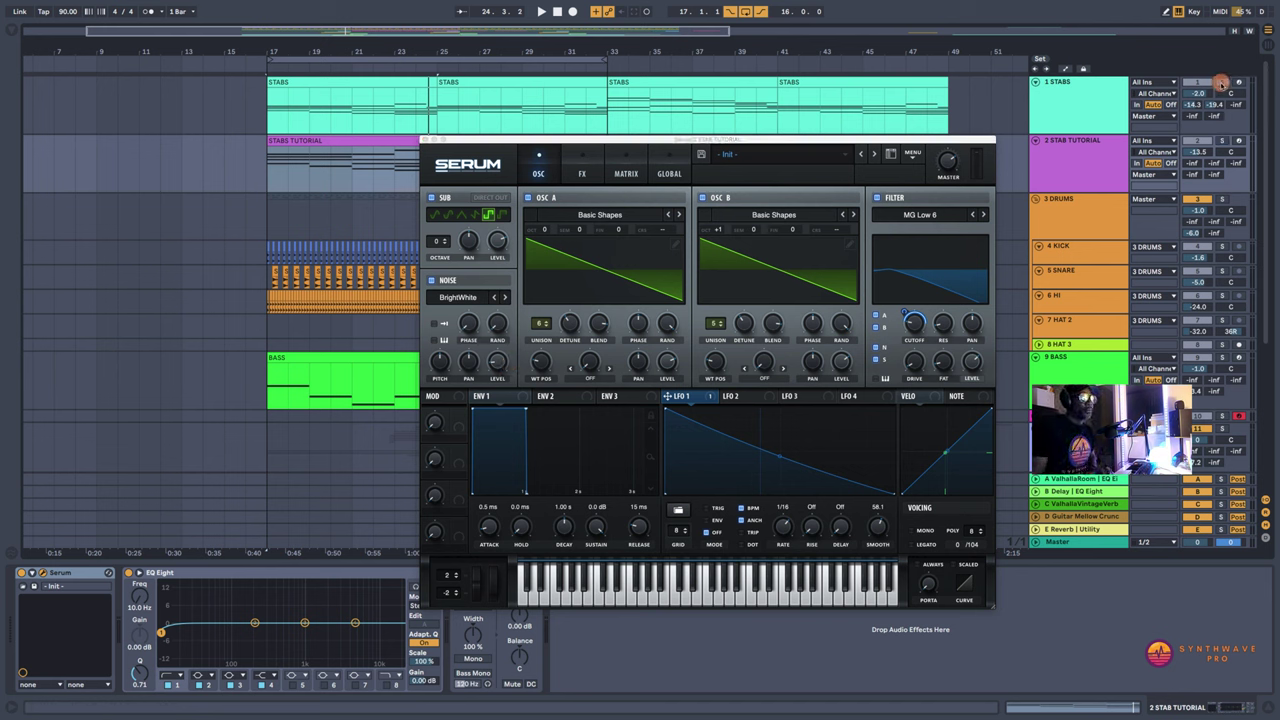
key(space)
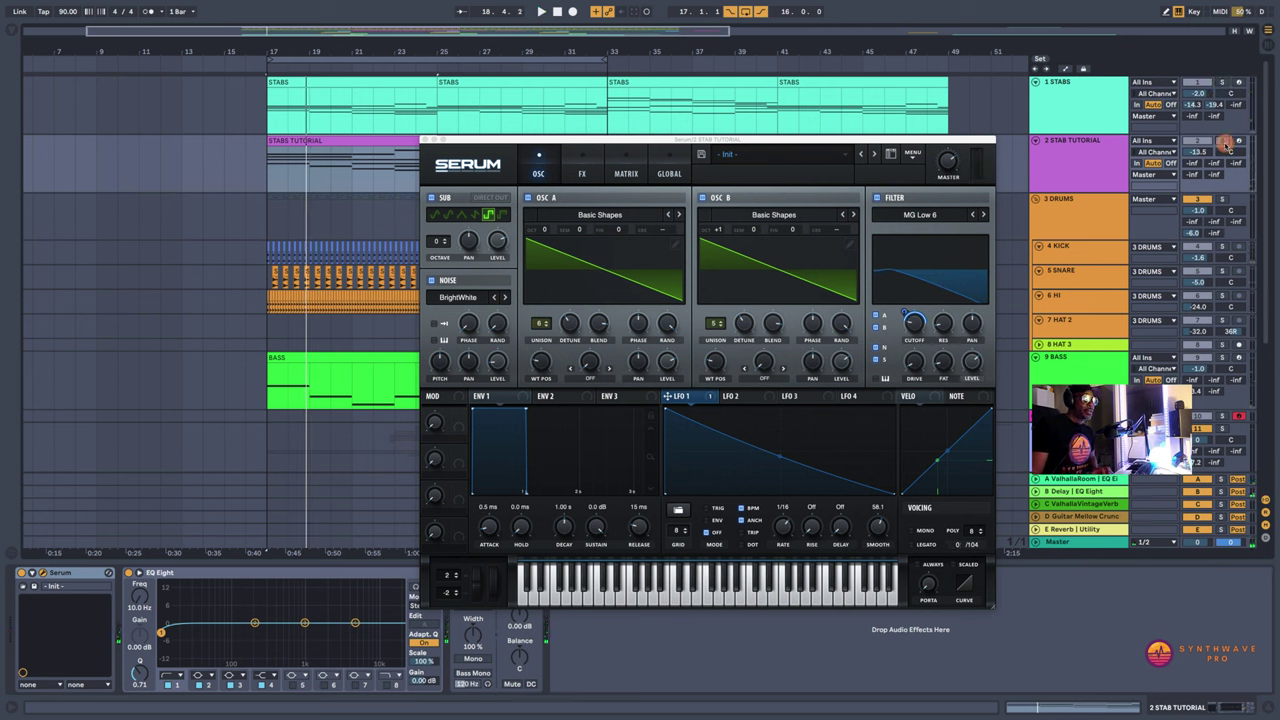
key(space)
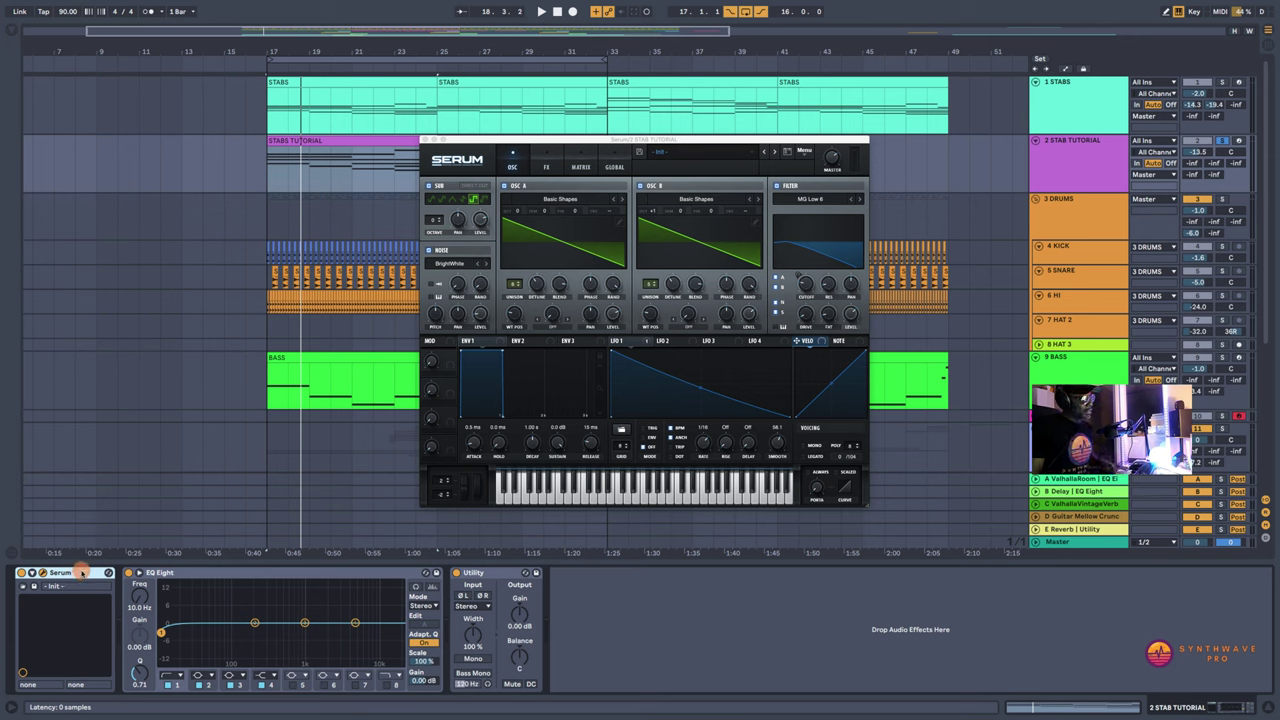
key(super+g)
click(22, 596)
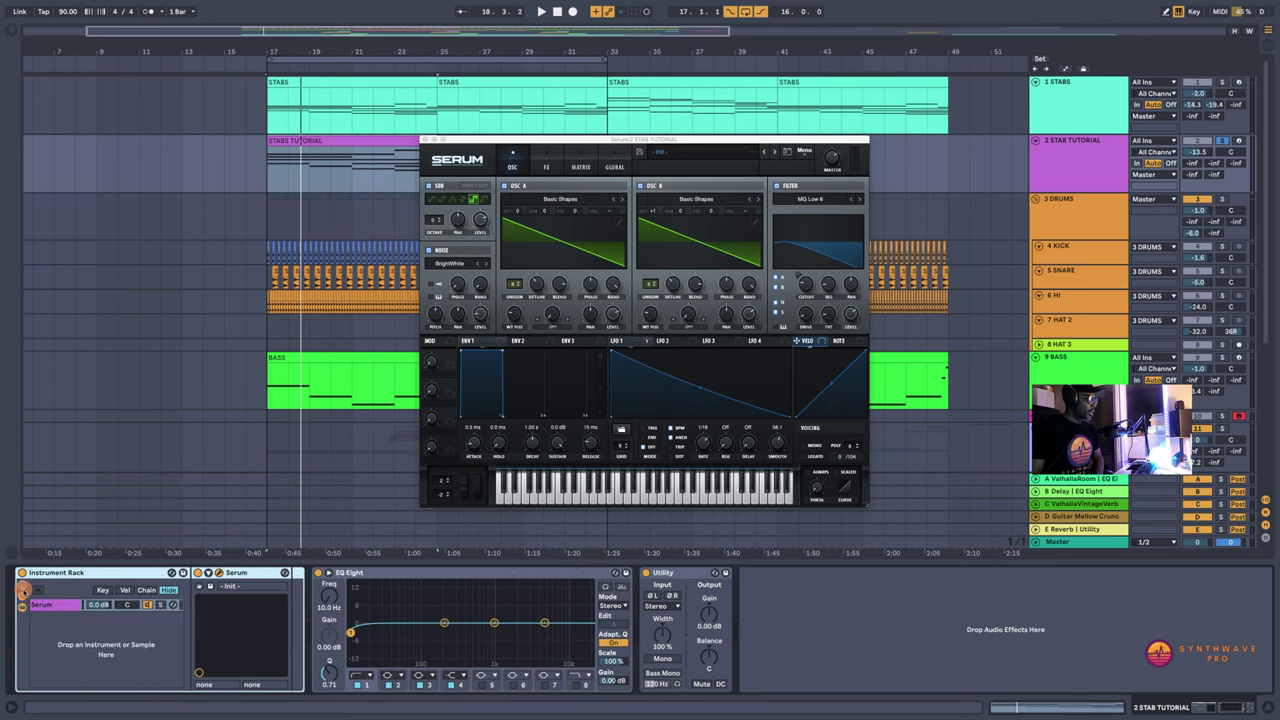
click(22, 586)
click(349, 573)
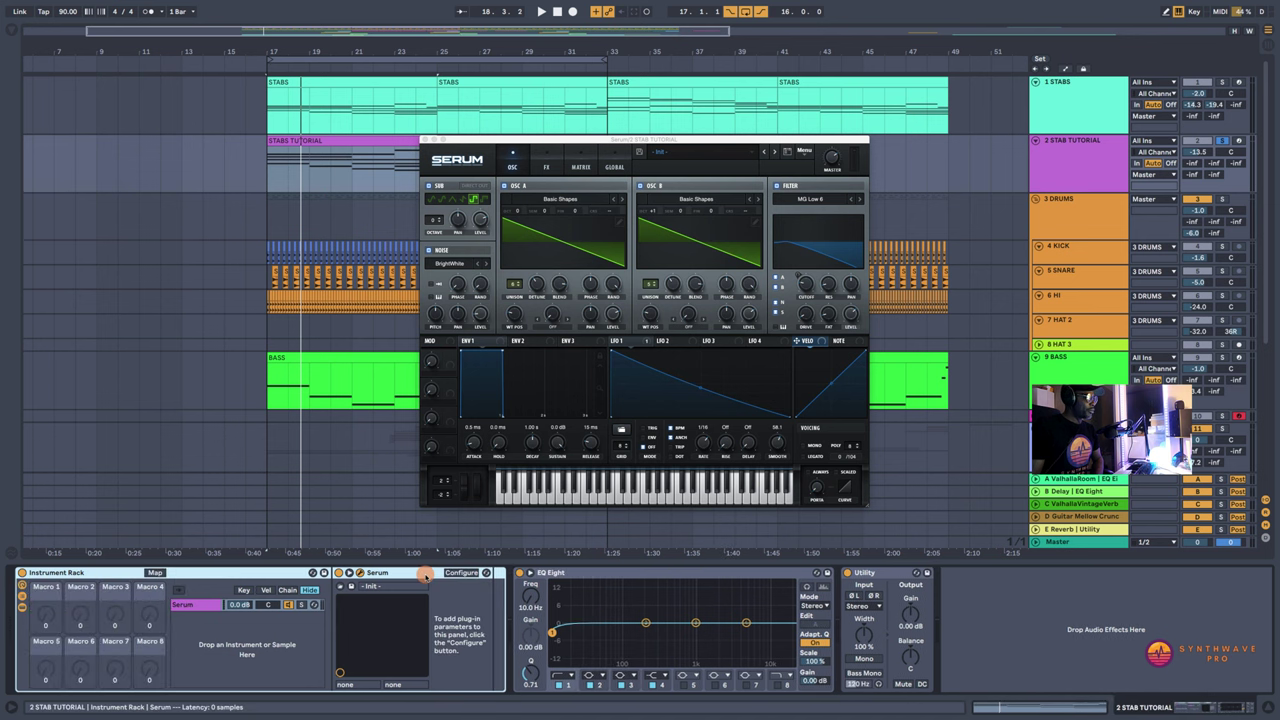
Step: Configure the Serum device to expose filter cutoff, filter resonance, LFO 1 smooth and noise level
click(461, 572)
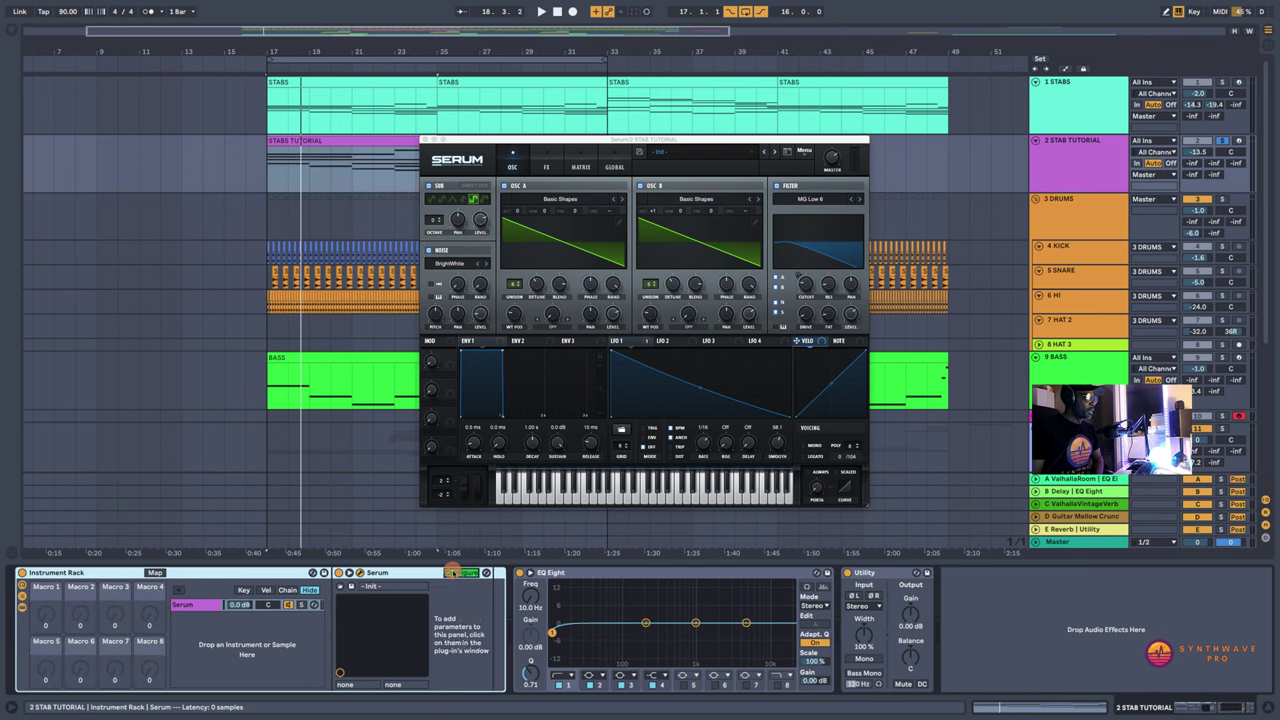
click(806, 286)
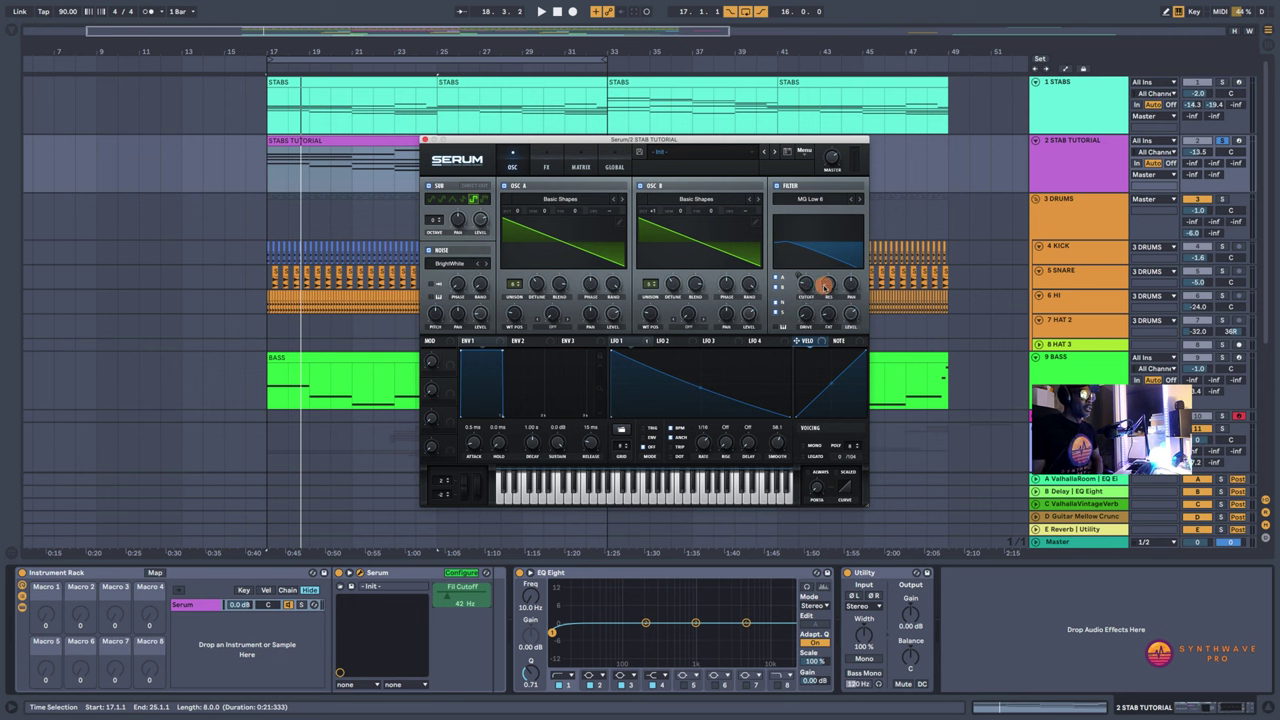
click(831, 284)
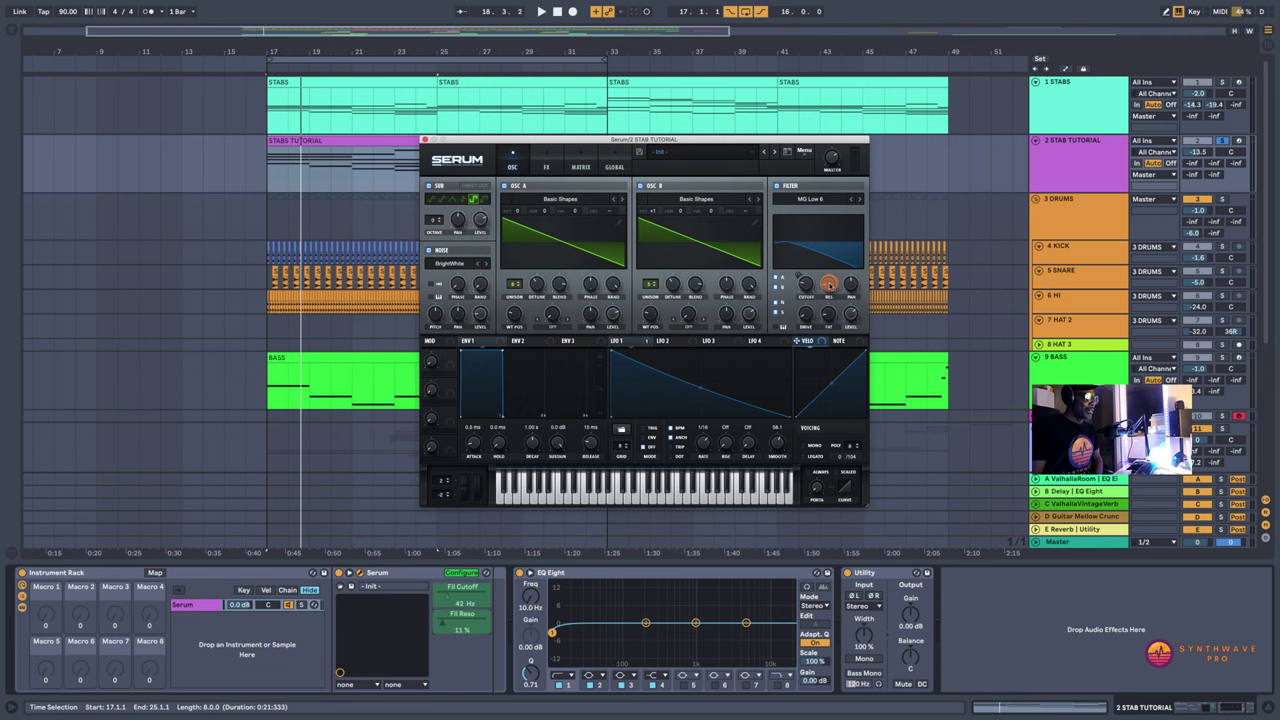
click(776, 443)
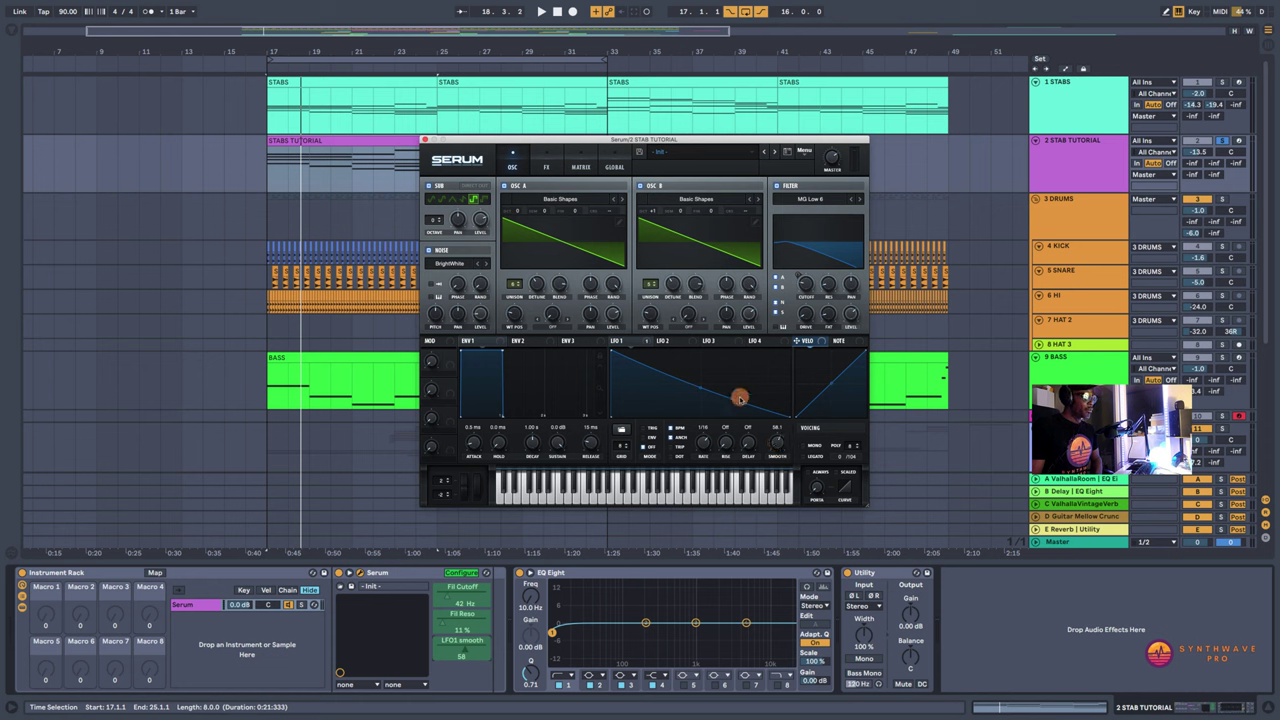
click(480, 313)
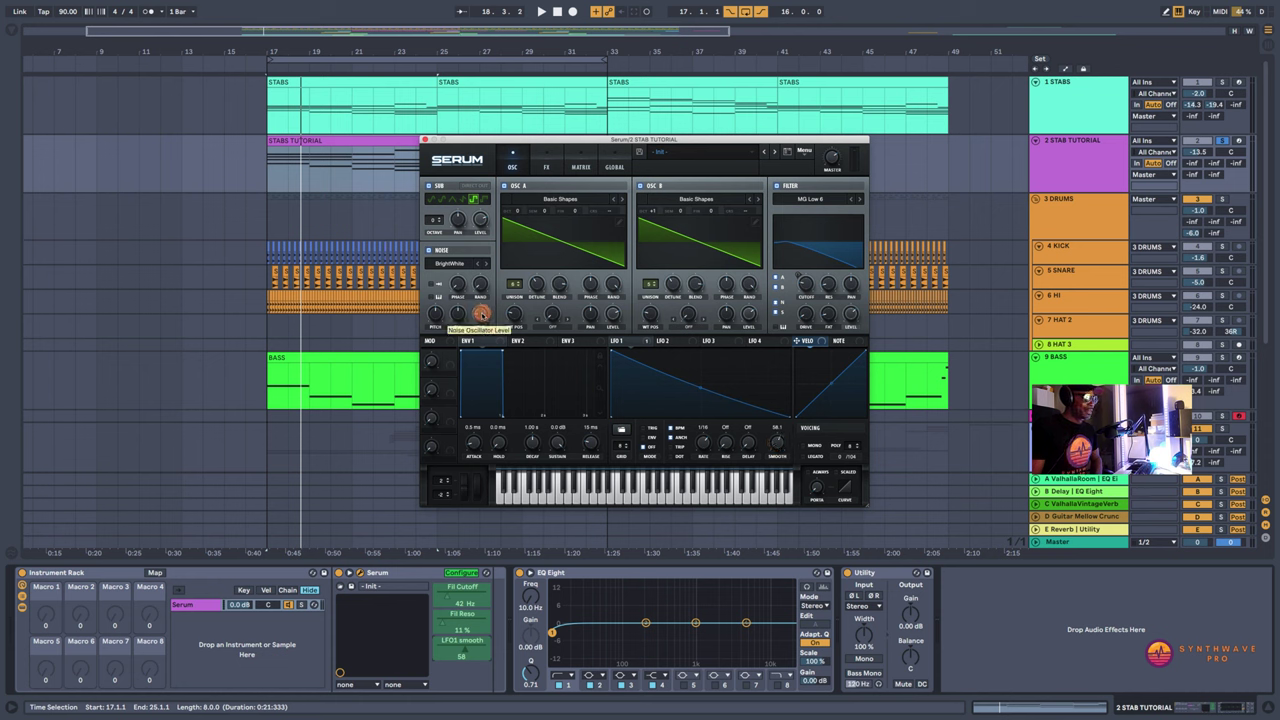
click(461, 573)
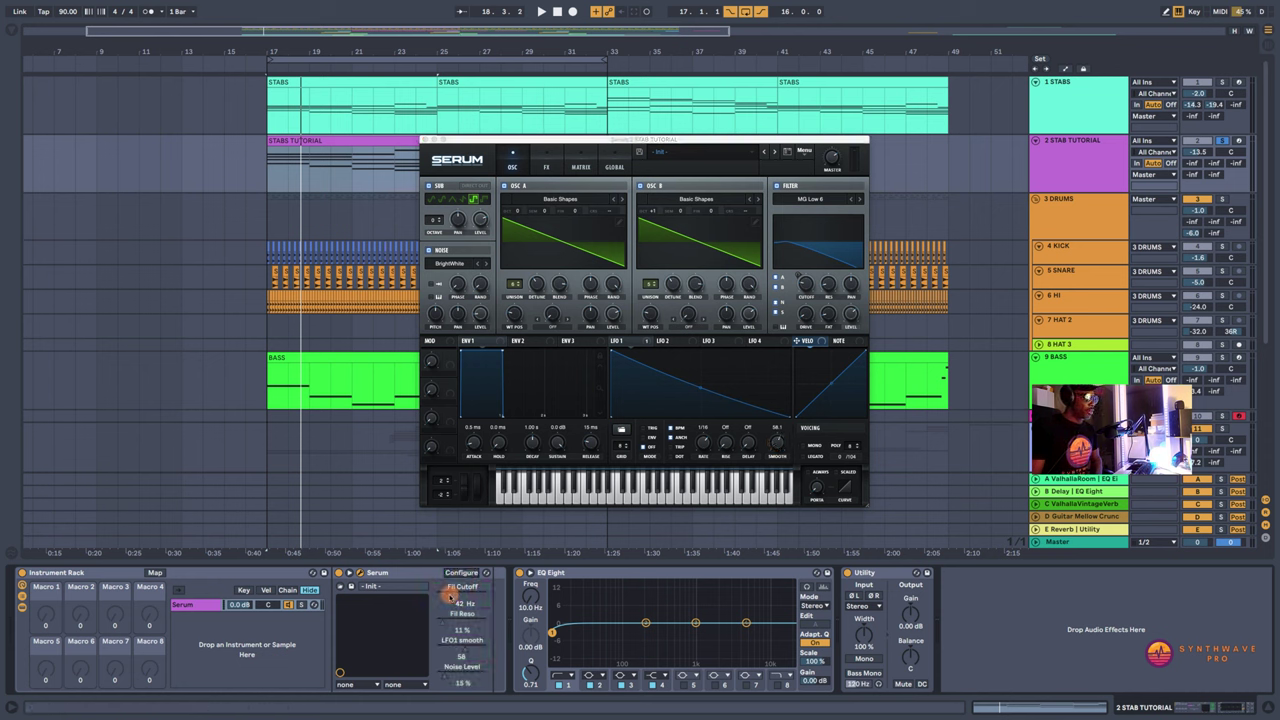
Step: Map filter cutoff, filter resonance, LFO1 smooth and noise level to Macros 1 to 4 of the Instrument Rack
right_click(446, 597)
click(462, 529)
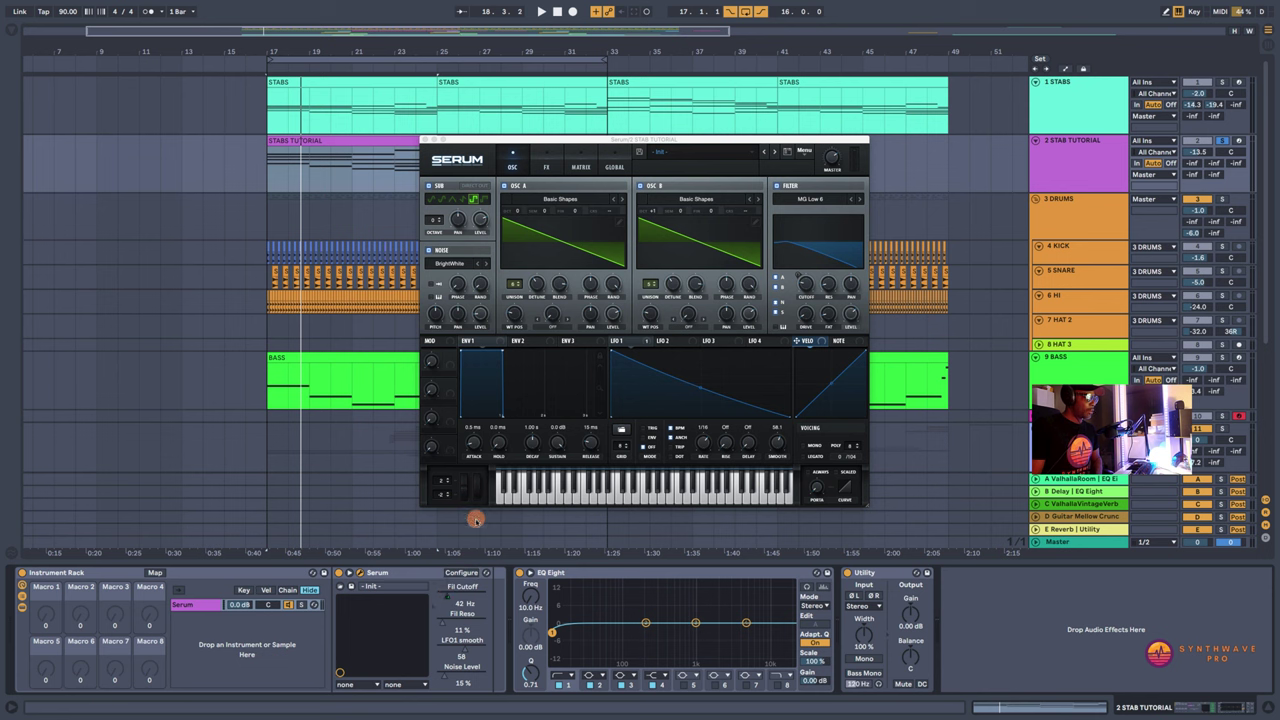
right_click(437, 624)
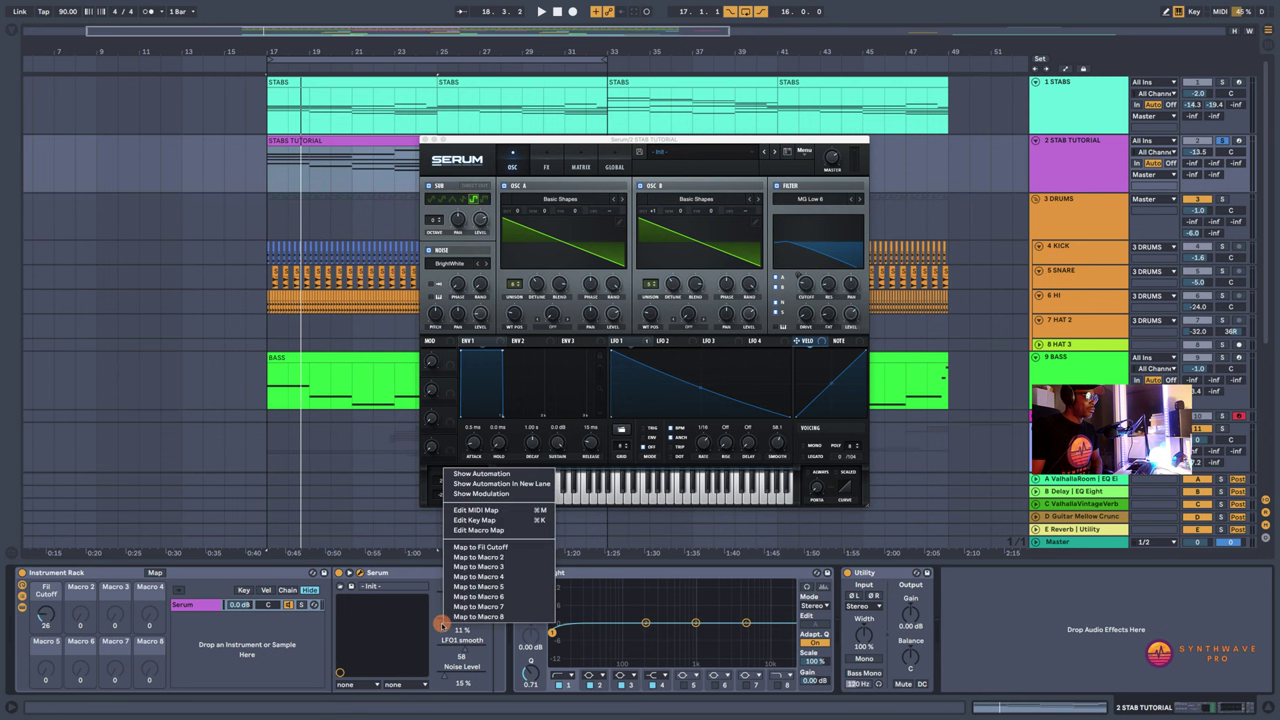
click(465, 564)
right_click(457, 660)
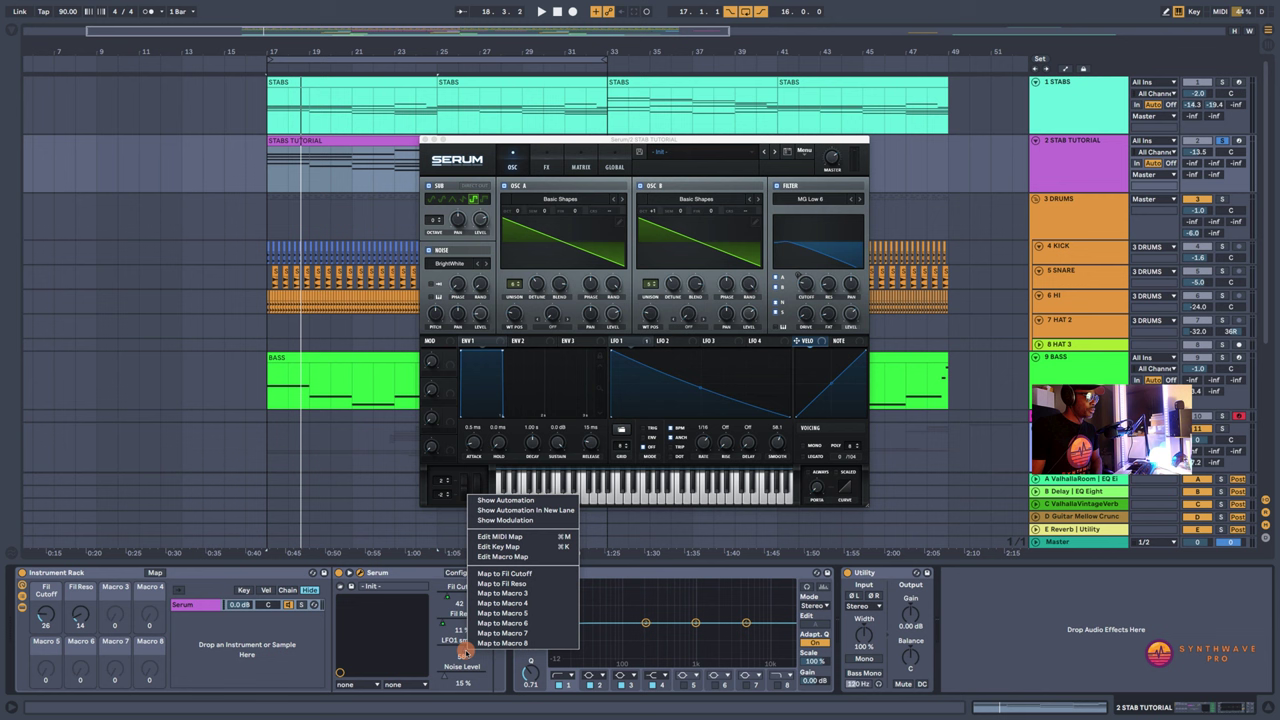
click(505, 592)
right_click(449, 680)
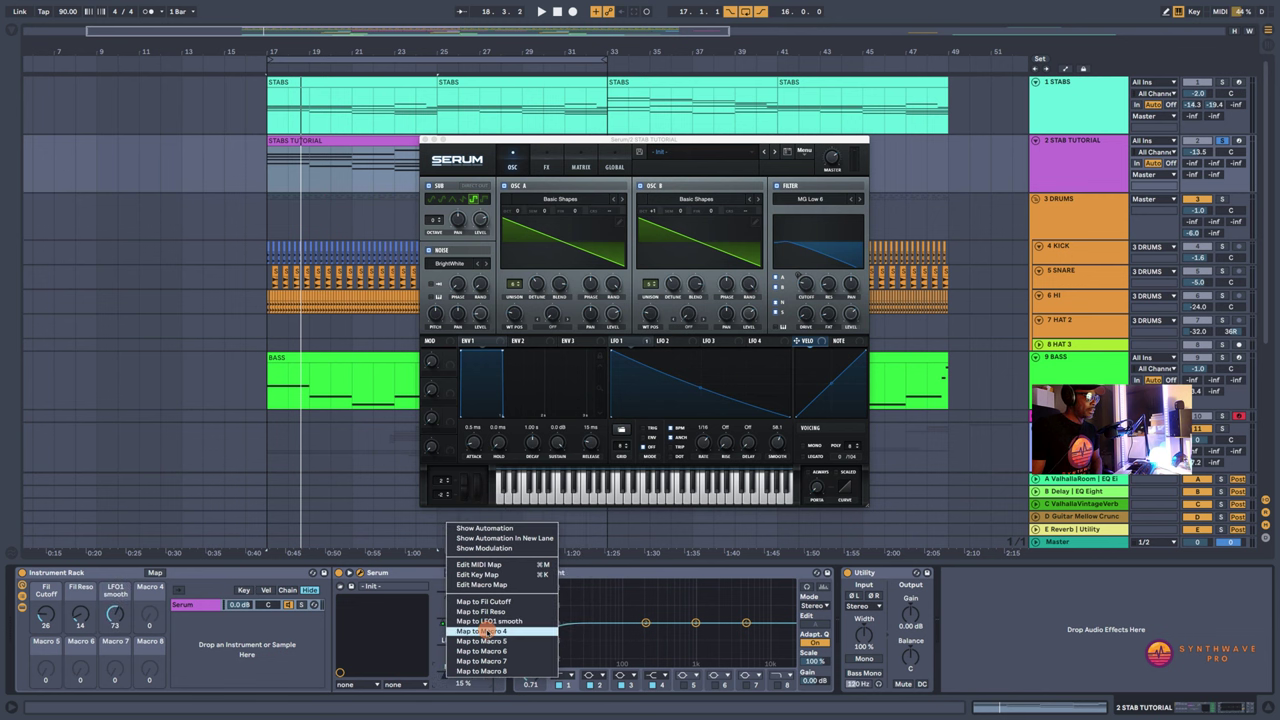
click(490, 630)
Step: Color the macros: Fil Cutoff pale green, Fil Reso orange, LFO1 smooth green and Noise Level mint, and select the rack
right_click(48, 588)
click(101, 564)
right_click(90, 586)
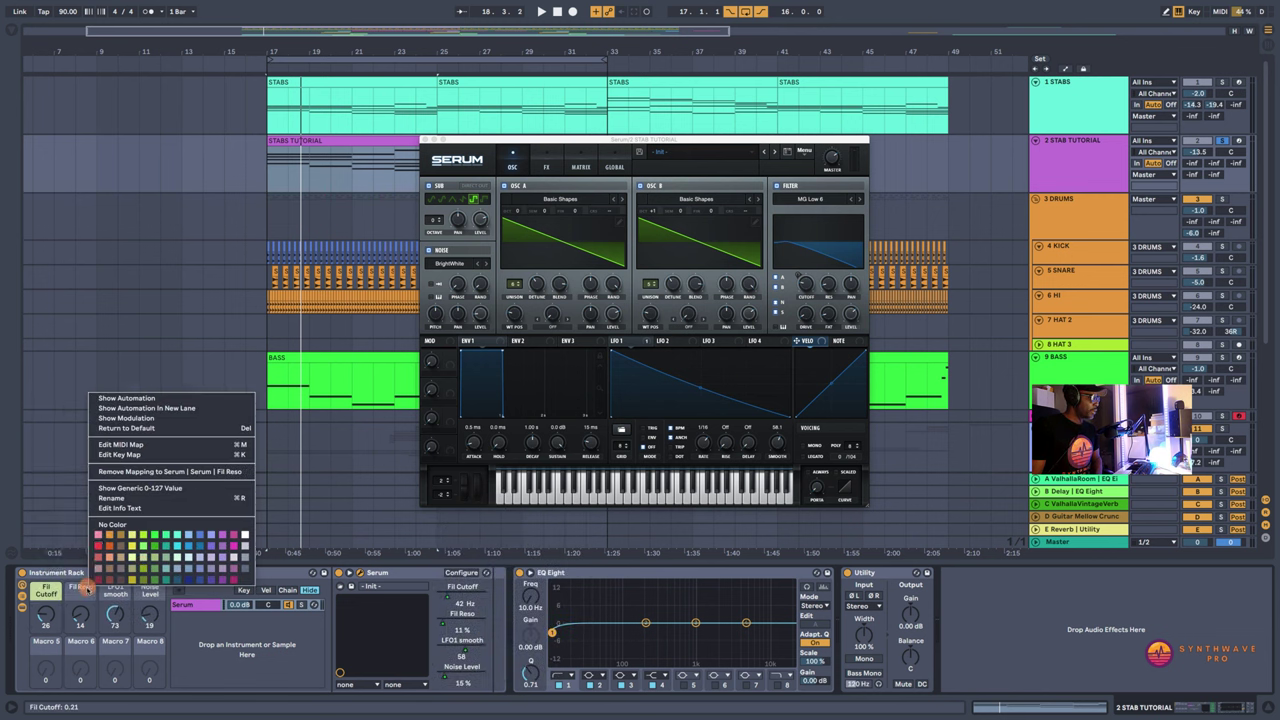
click(109, 535)
right_click(112, 588)
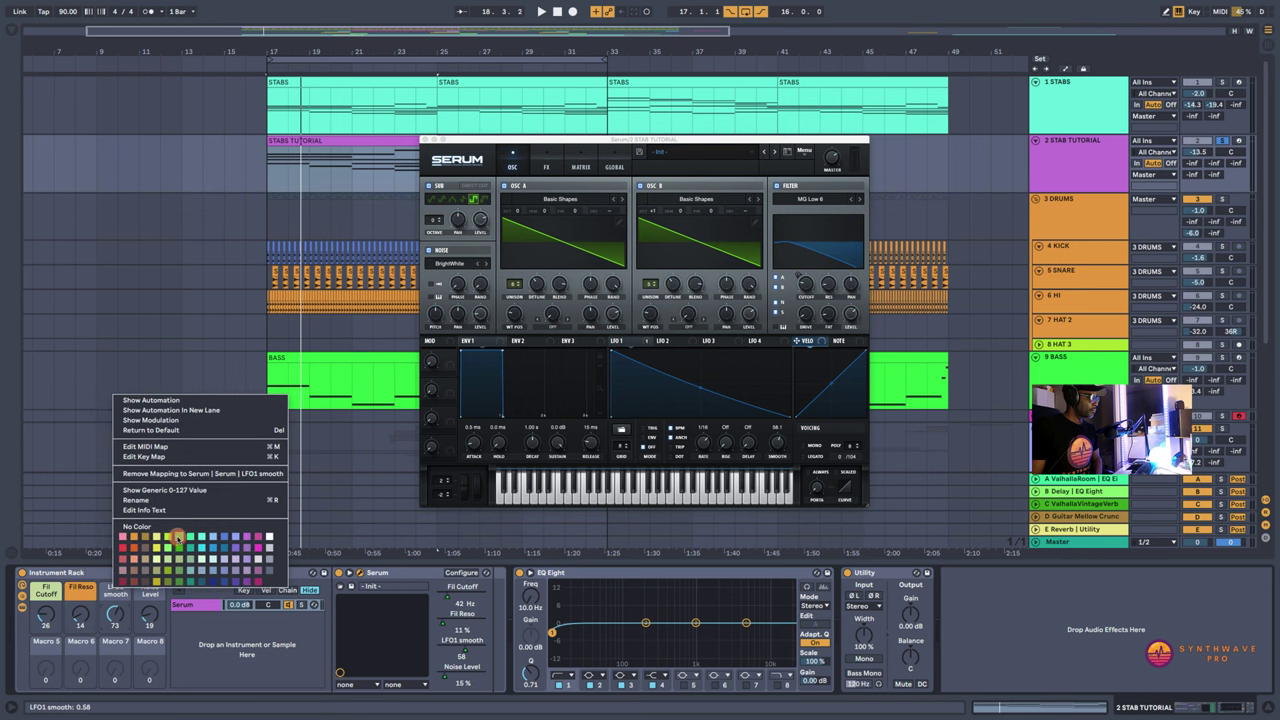
click(178, 536)
right_click(146, 588)
click(220, 536)
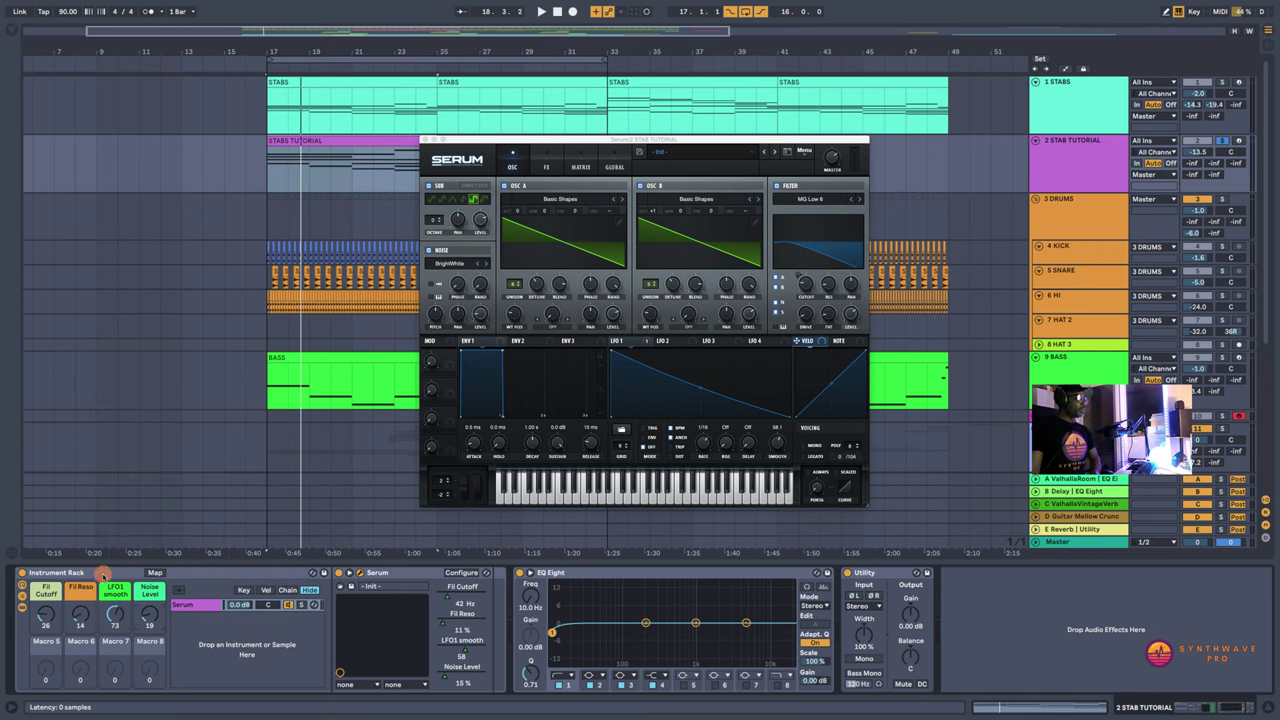
click(103, 575)
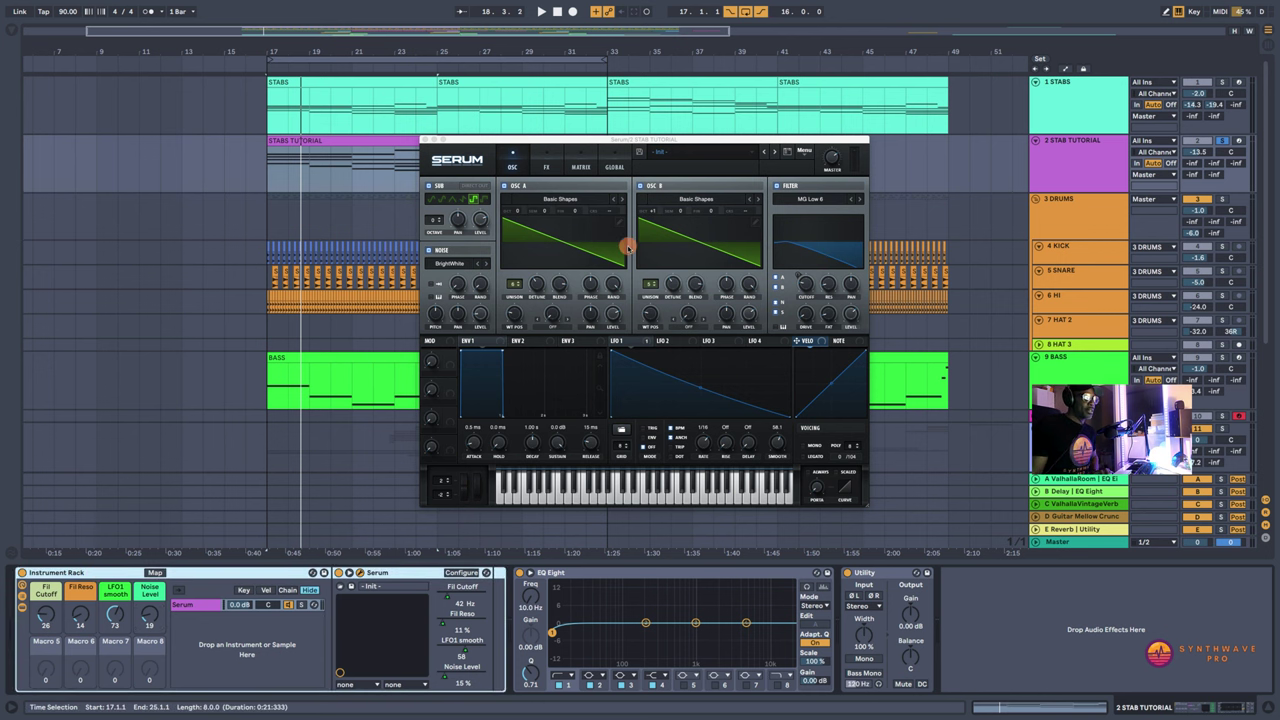
Step: Play STAB TUTORIAL against the STABS reference, solo STAB TUTORIAL again and select LFO 1 in Serum
key(space)
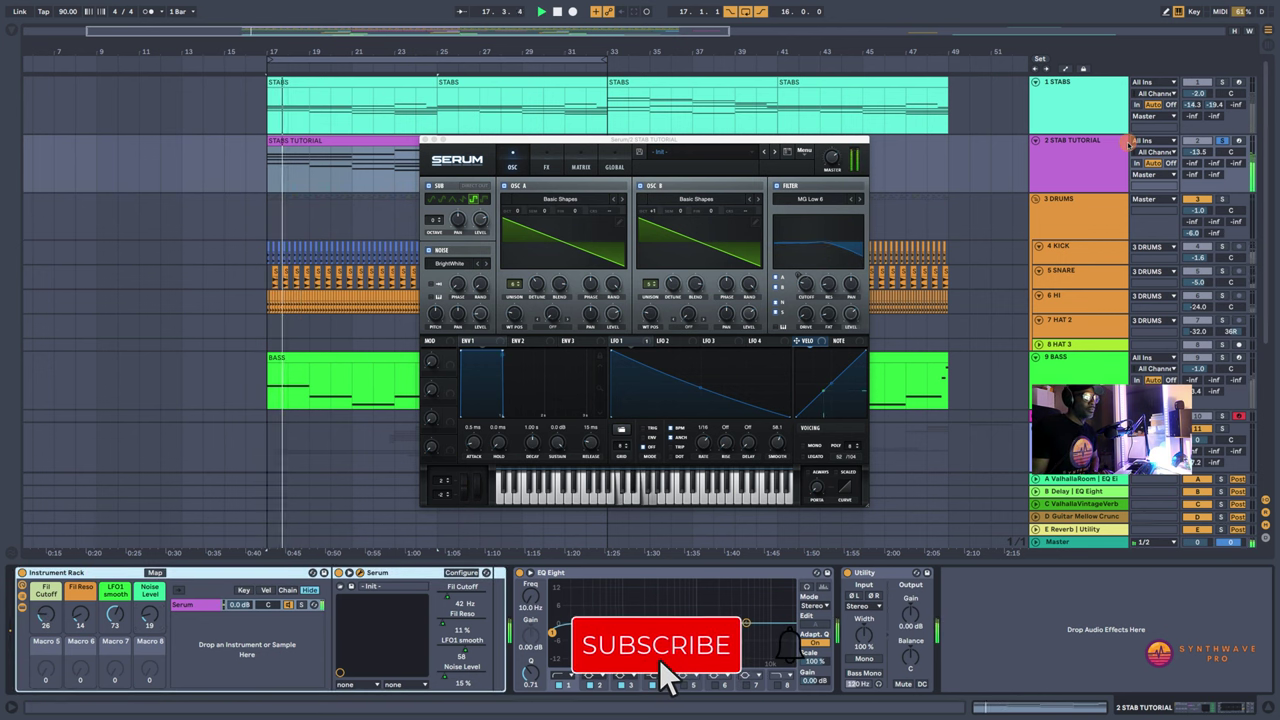
key(space)
key(space)
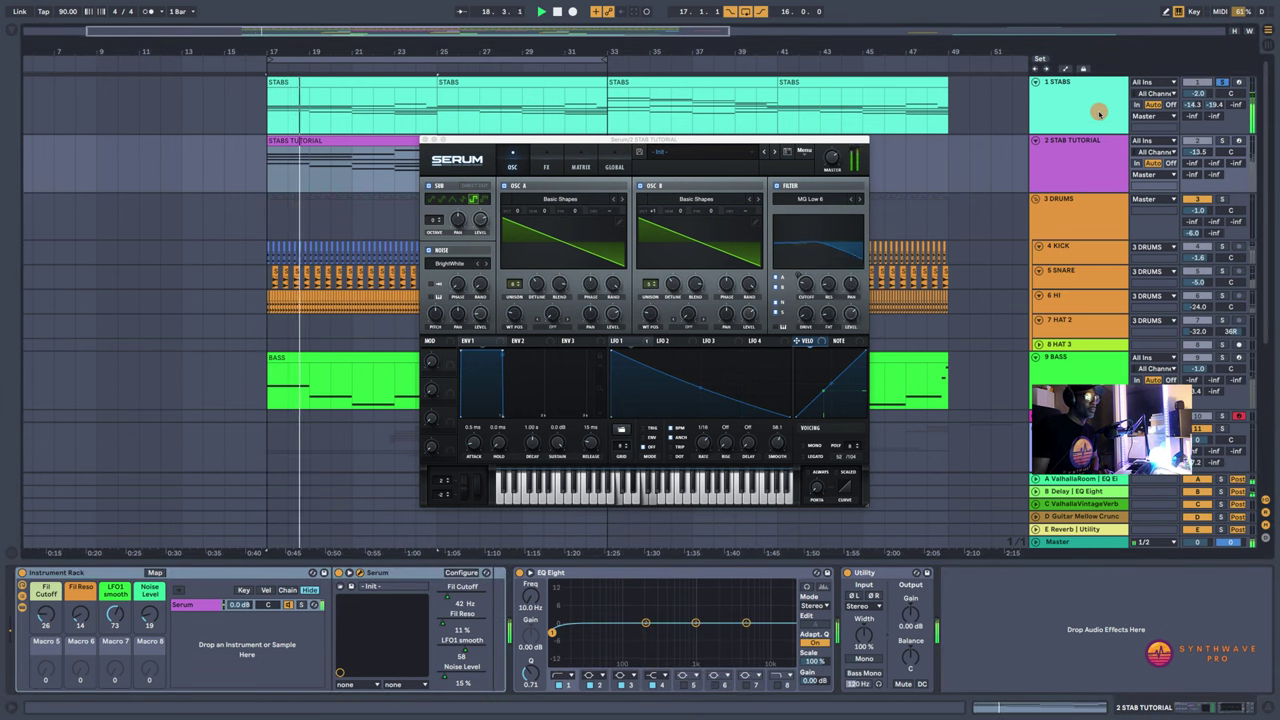
click(1221, 141)
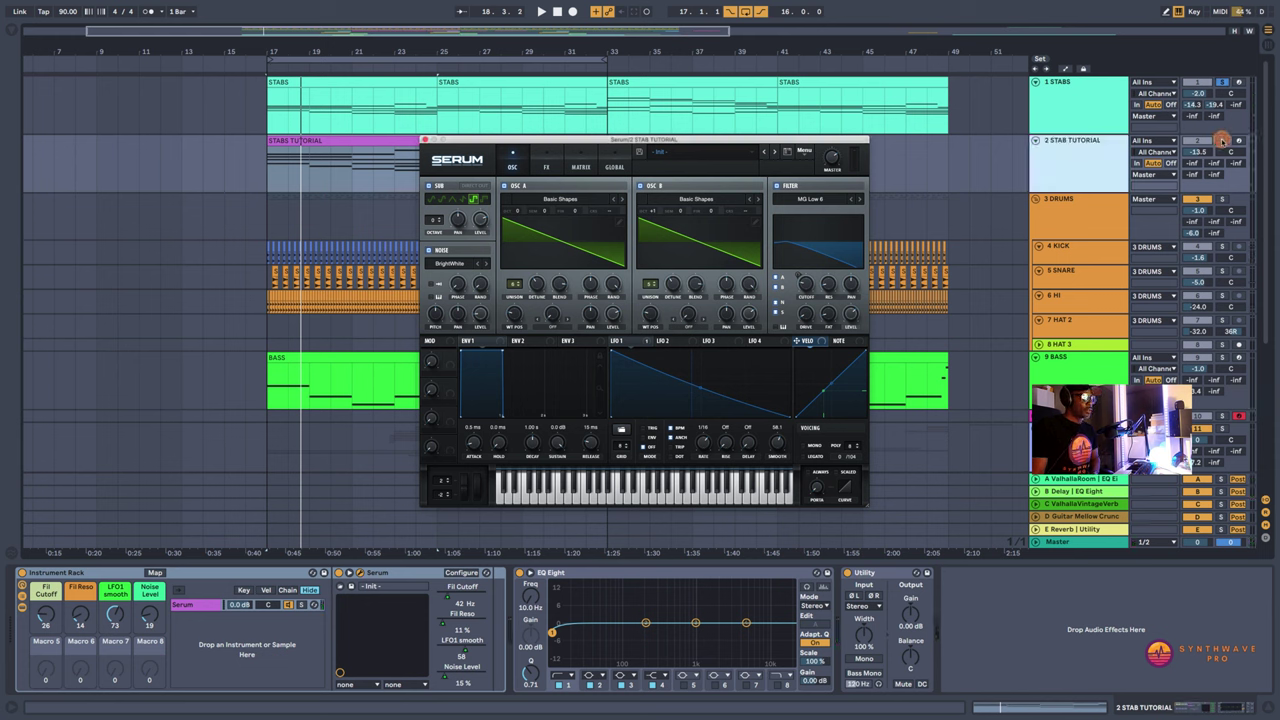
click(1221, 141)
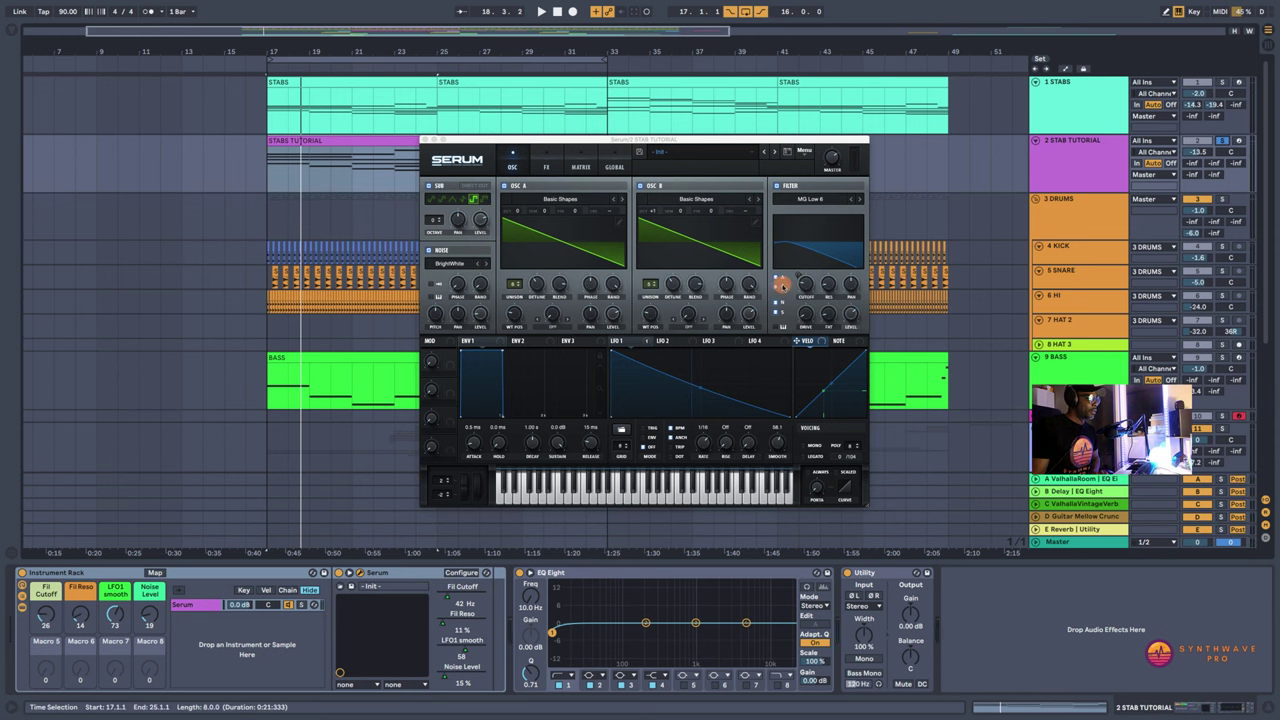
click(626, 343)
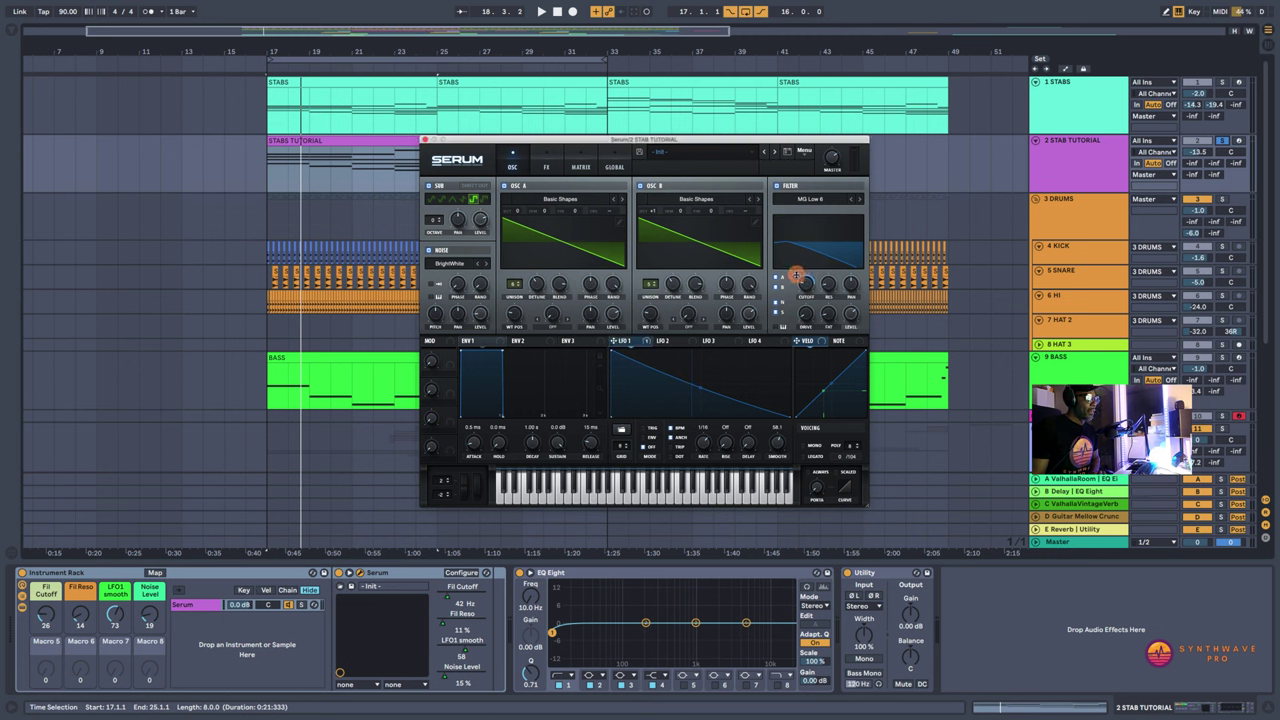
Step: Lower the Fil Cutoff macro so Serum's cutoff reaches 41 Hz during playback, and compare STAB TUTORIAL with the STABS reference
drag(796, 276, 796, 276)
key(space)
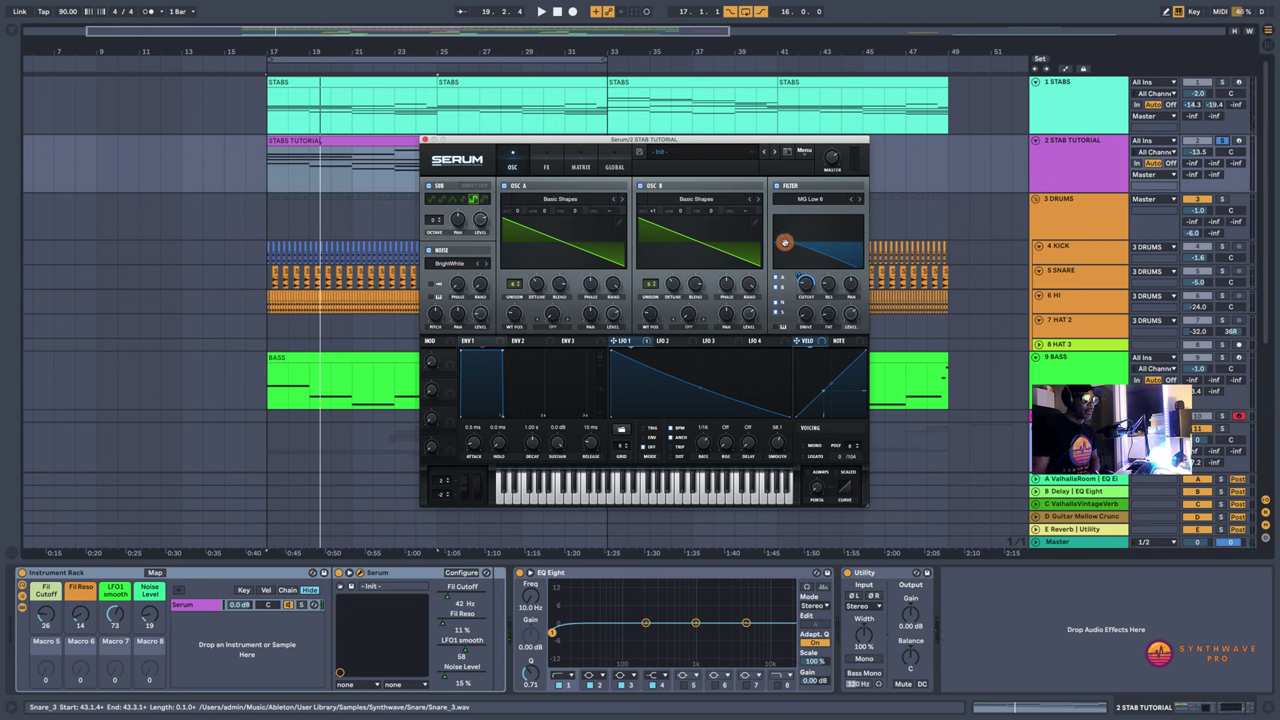
key(space)
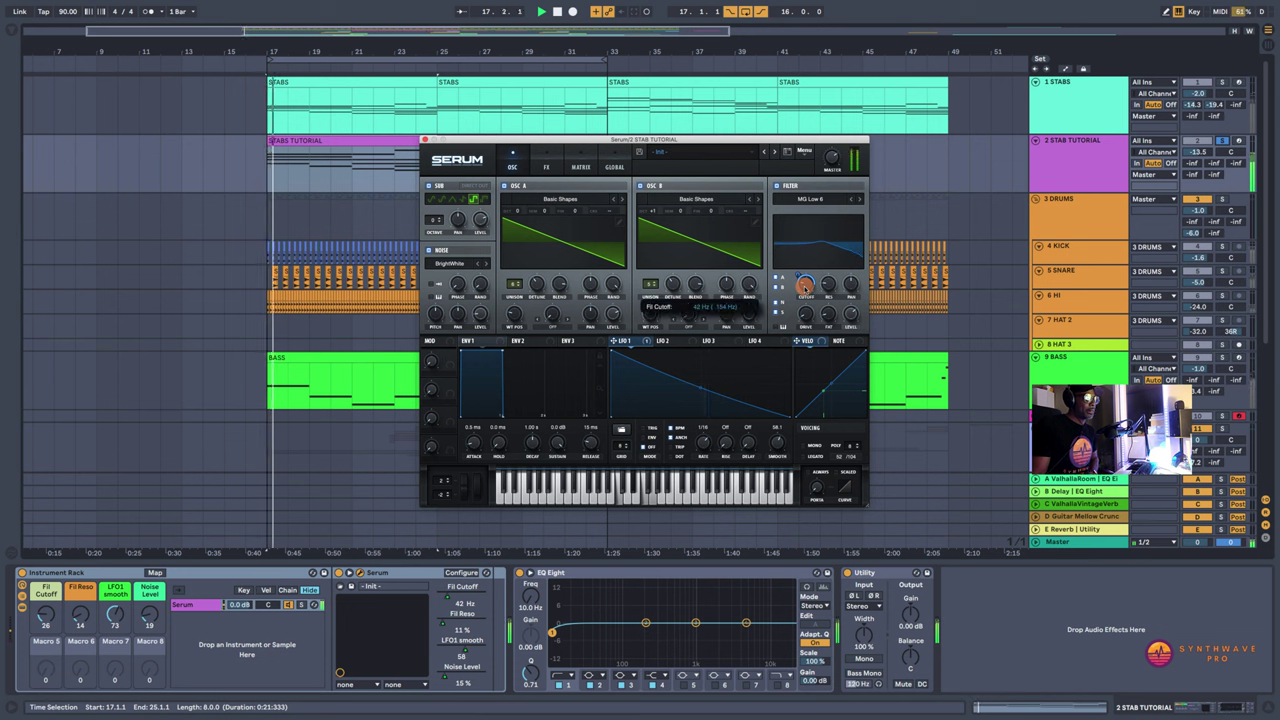
drag(43, 615, 43, 613)
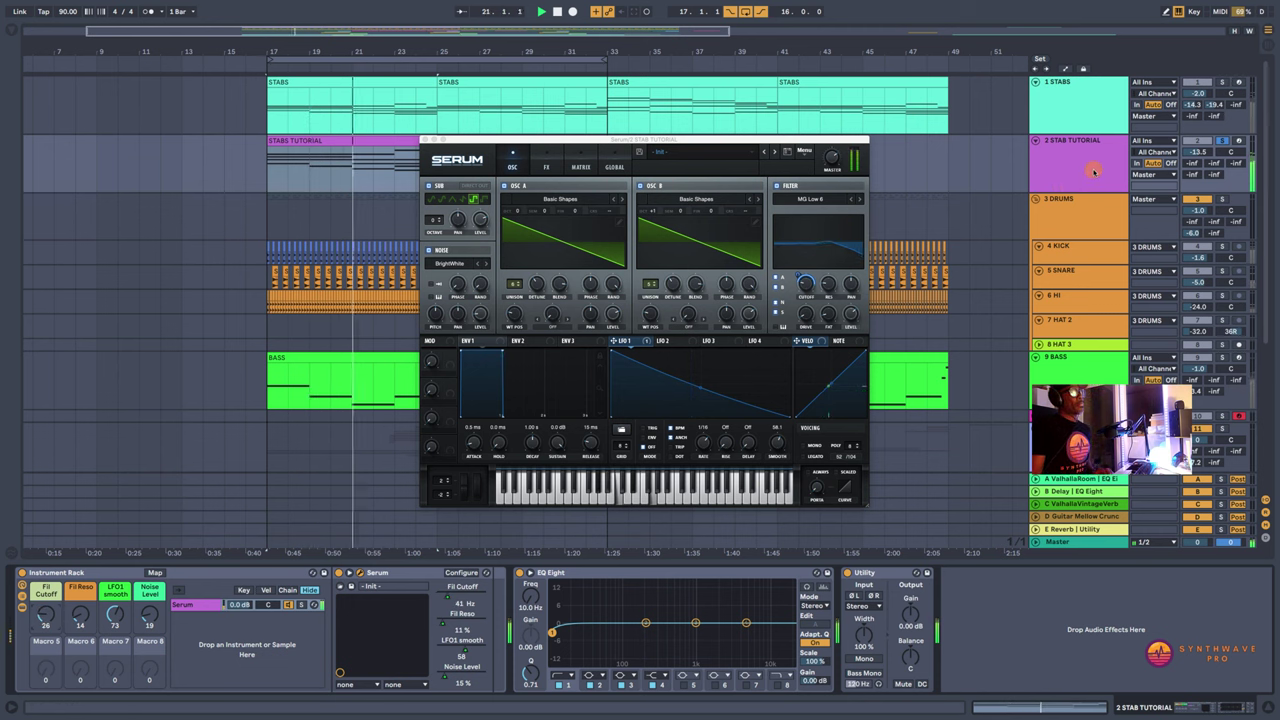
click(1222, 82)
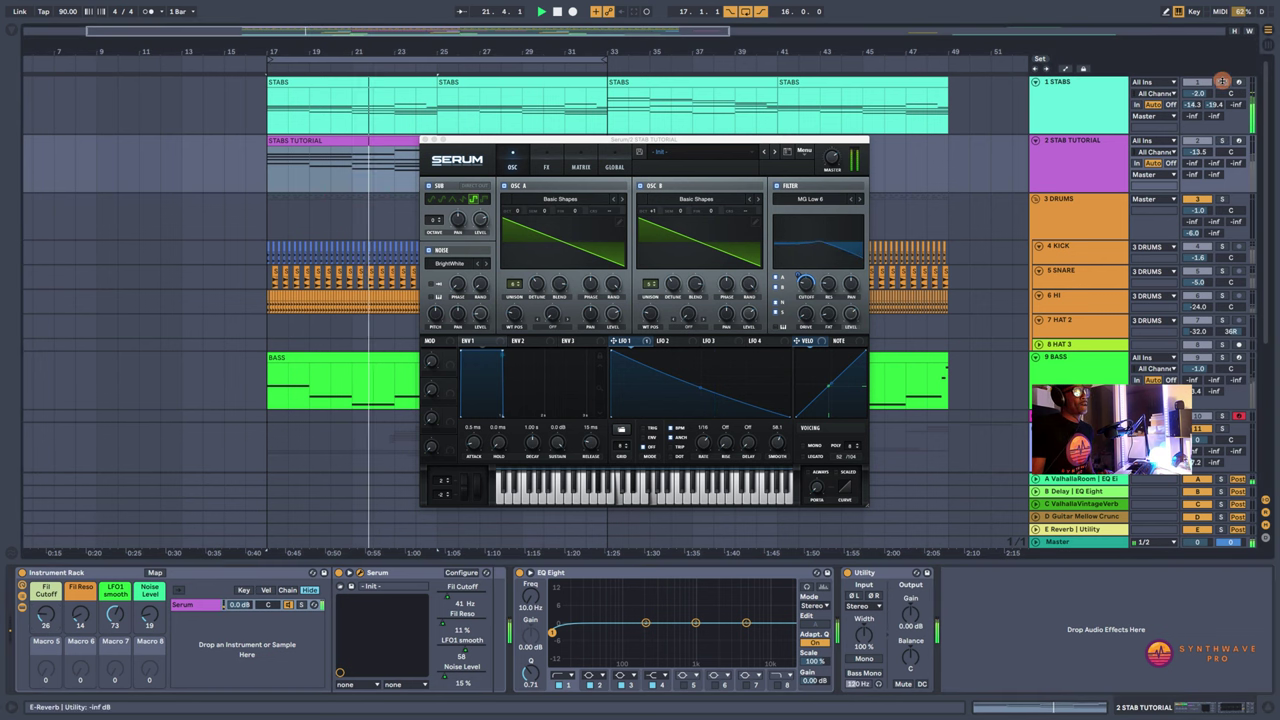
click(1222, 140)
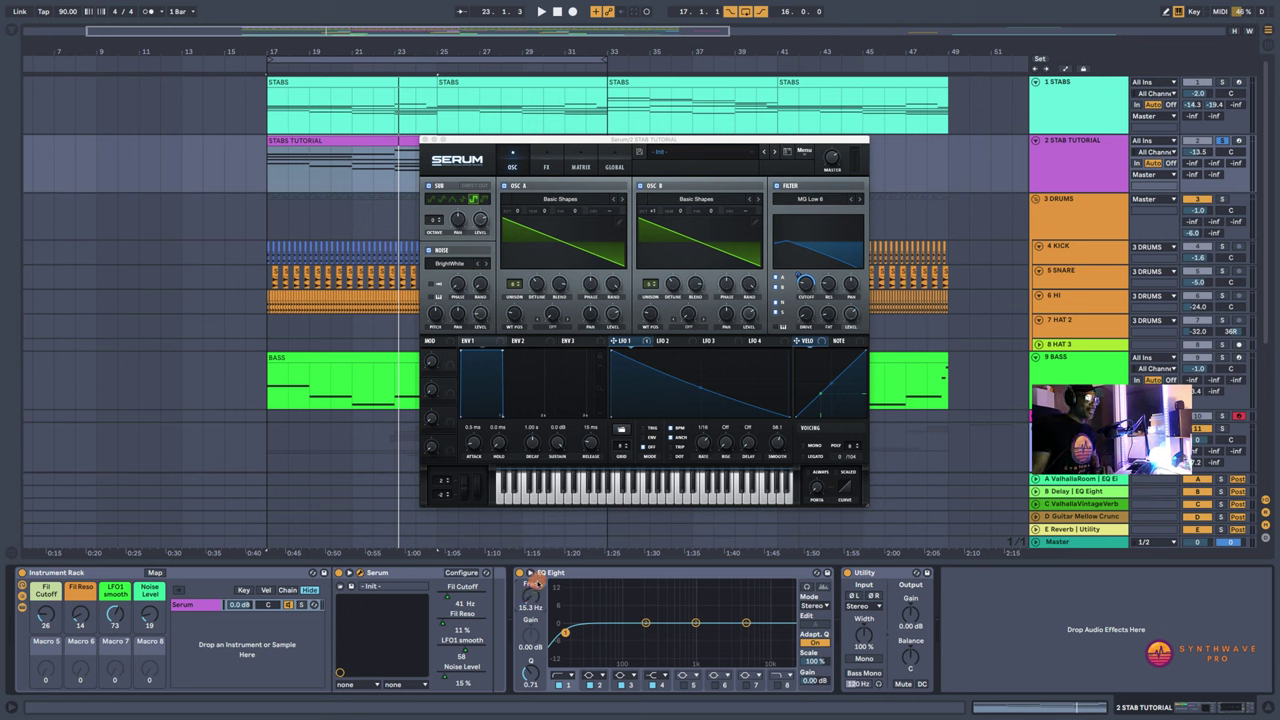
Step: Shape STAB TUTORIAL's EQ Eight during playback with band 1's low cut at 79.8 Hz and a -10 dB band 2 dip at 190 Hz
key(space)
drag(532, 595, 532, 581)
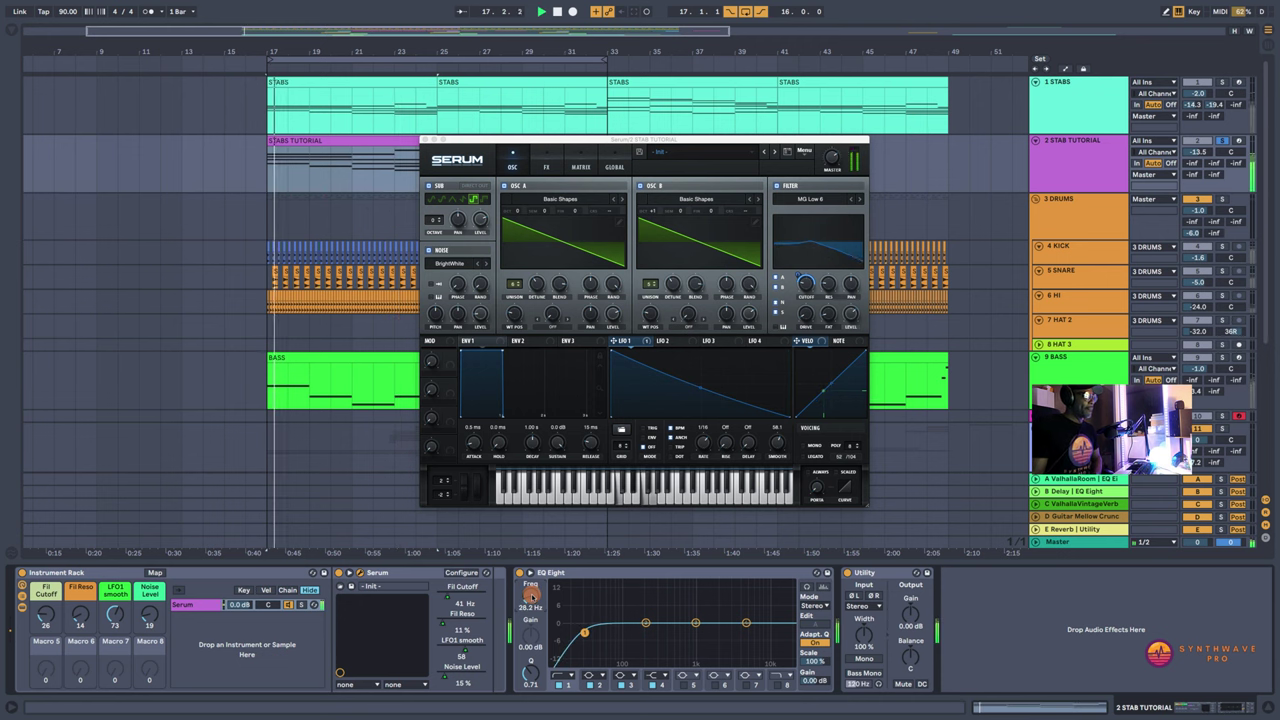
drag(583, 633, 648, 642)
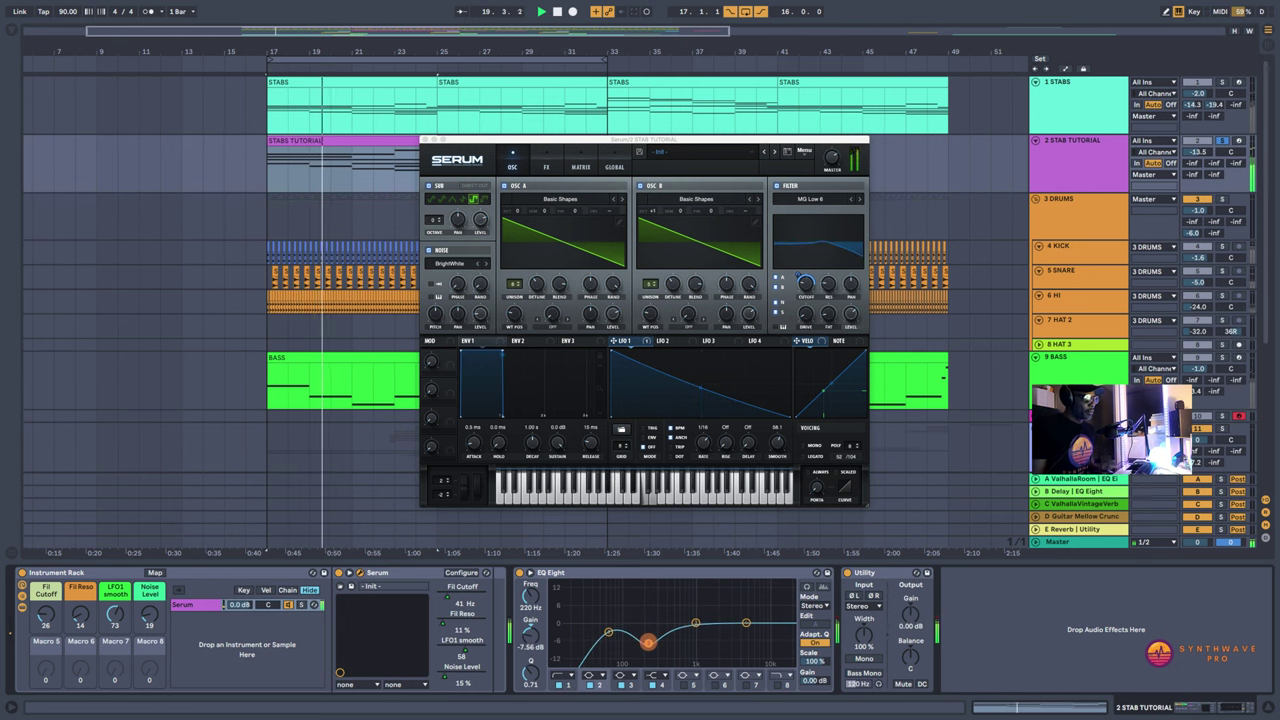
drag(648, 643, 648, 647)
click(608, 632)
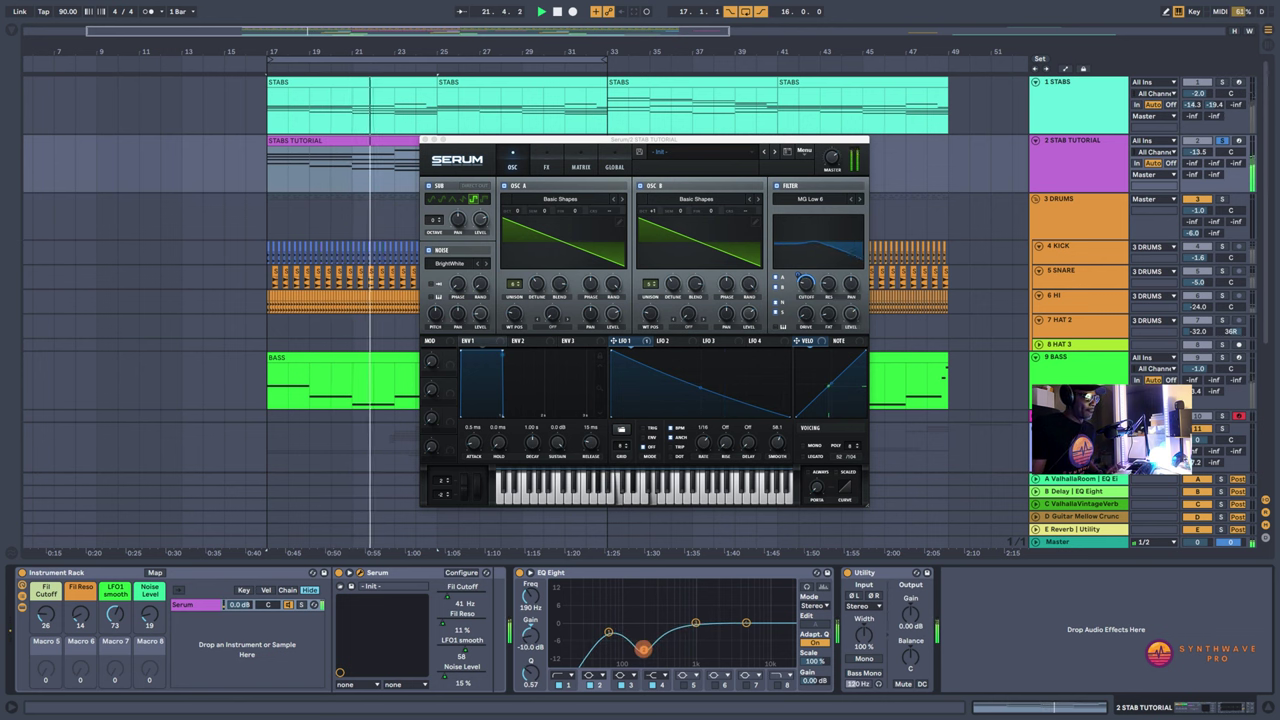
drag(527, 599, 525, 601)
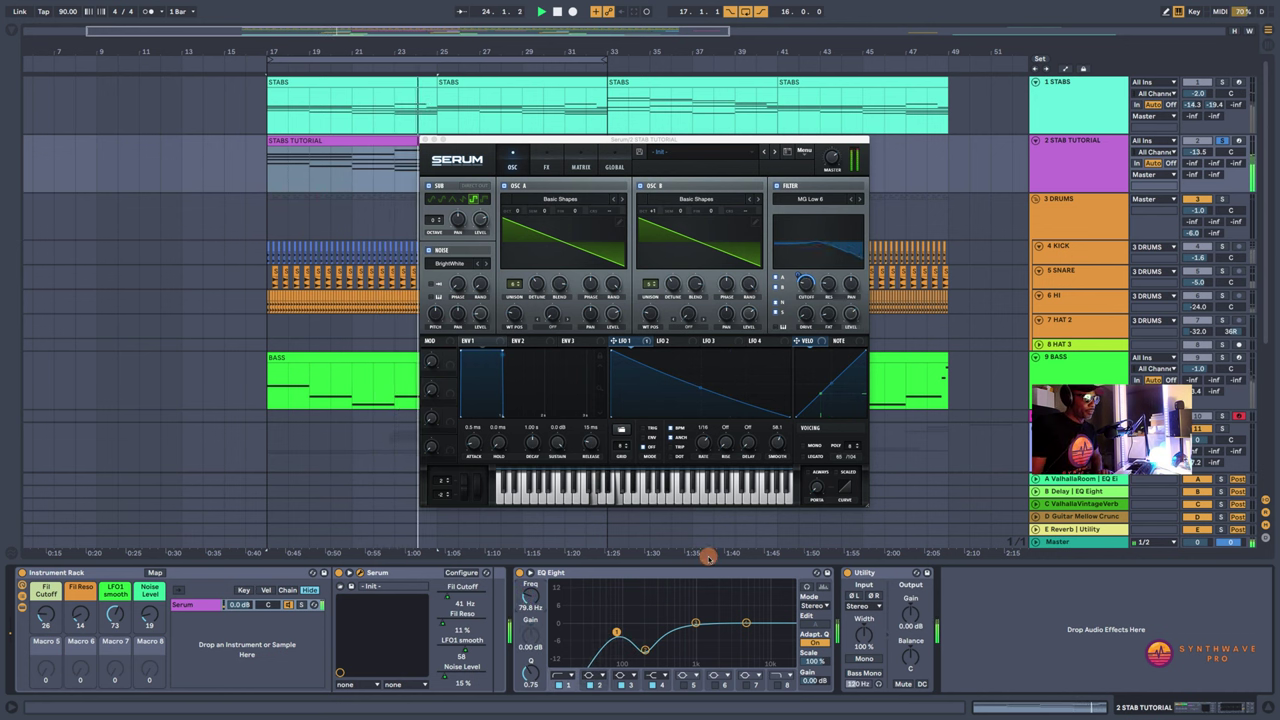
key(space)
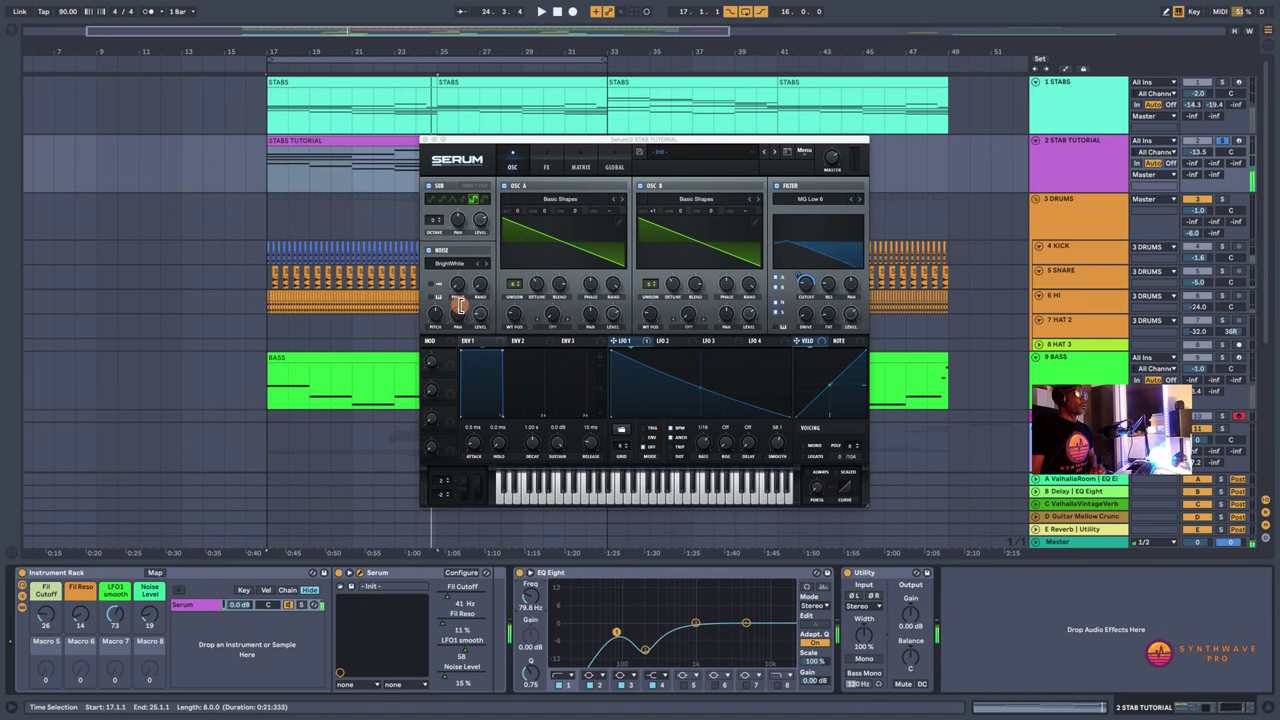
Step: Insert an Overdrive from the Saturator collection between EQ Eight and Utility on STAB TUTORIAL
click(7, 32)
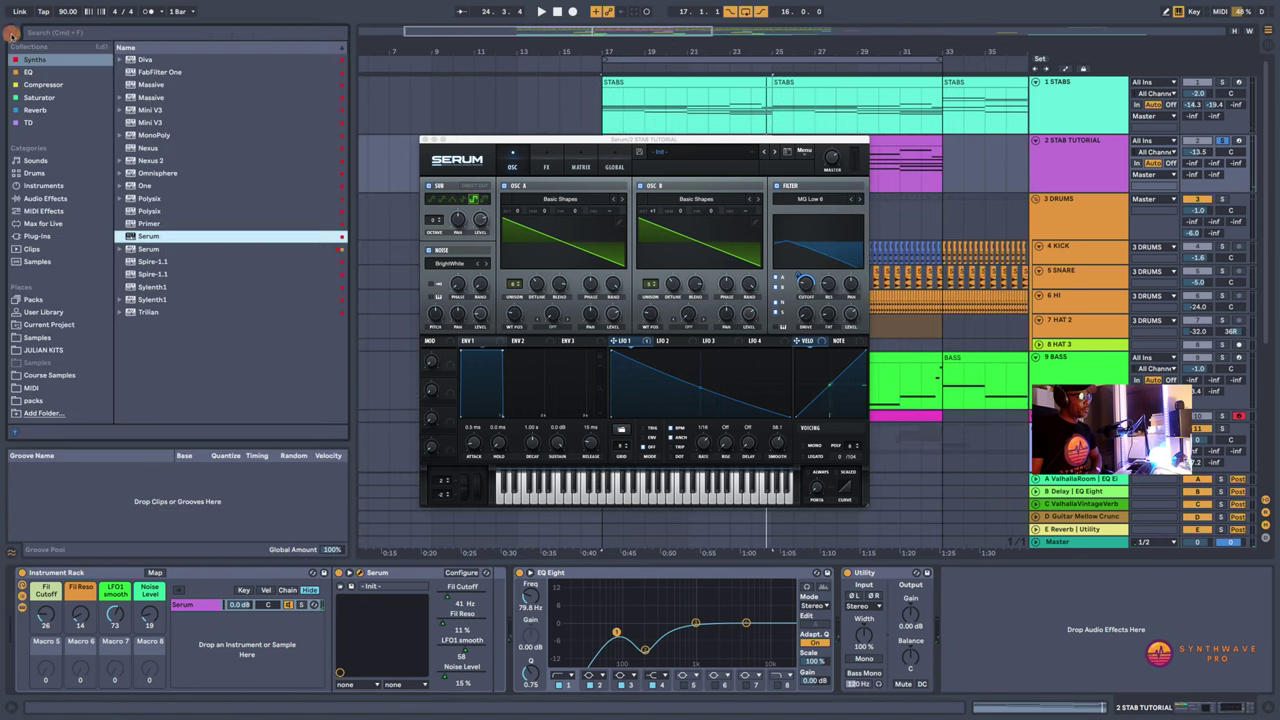
click(40, 97)
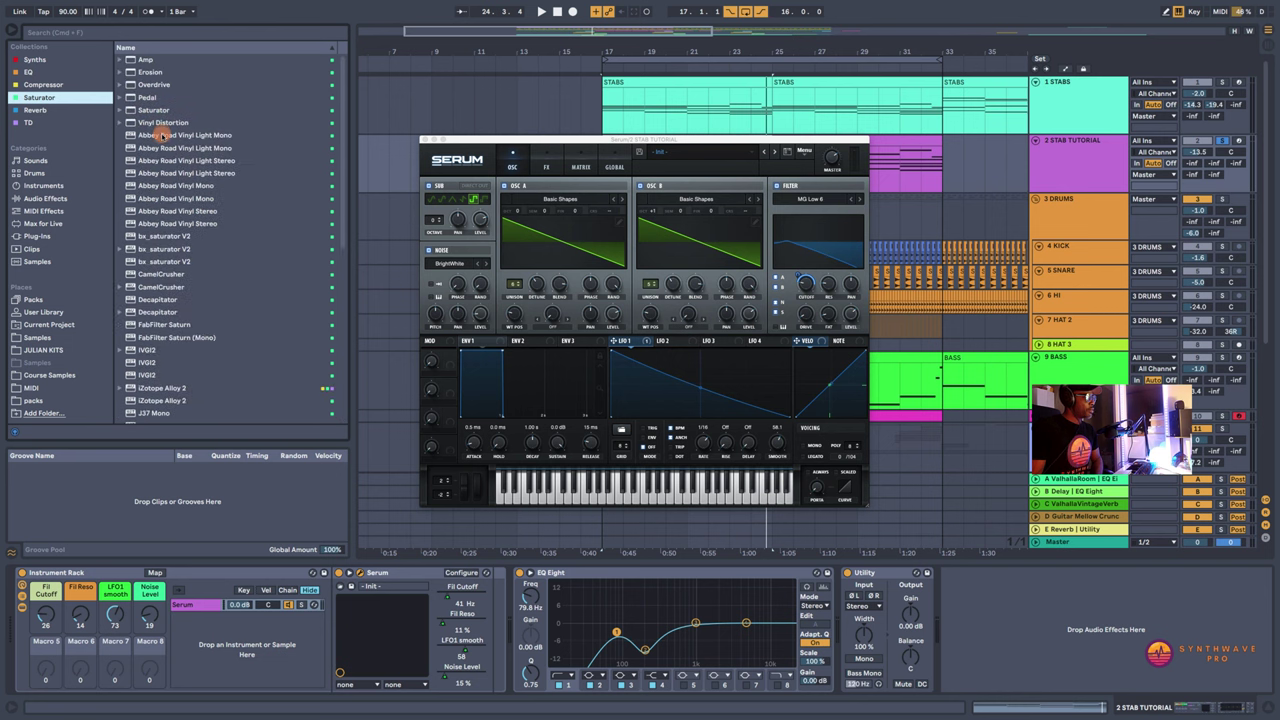
drag(151, 88, 813, 567)
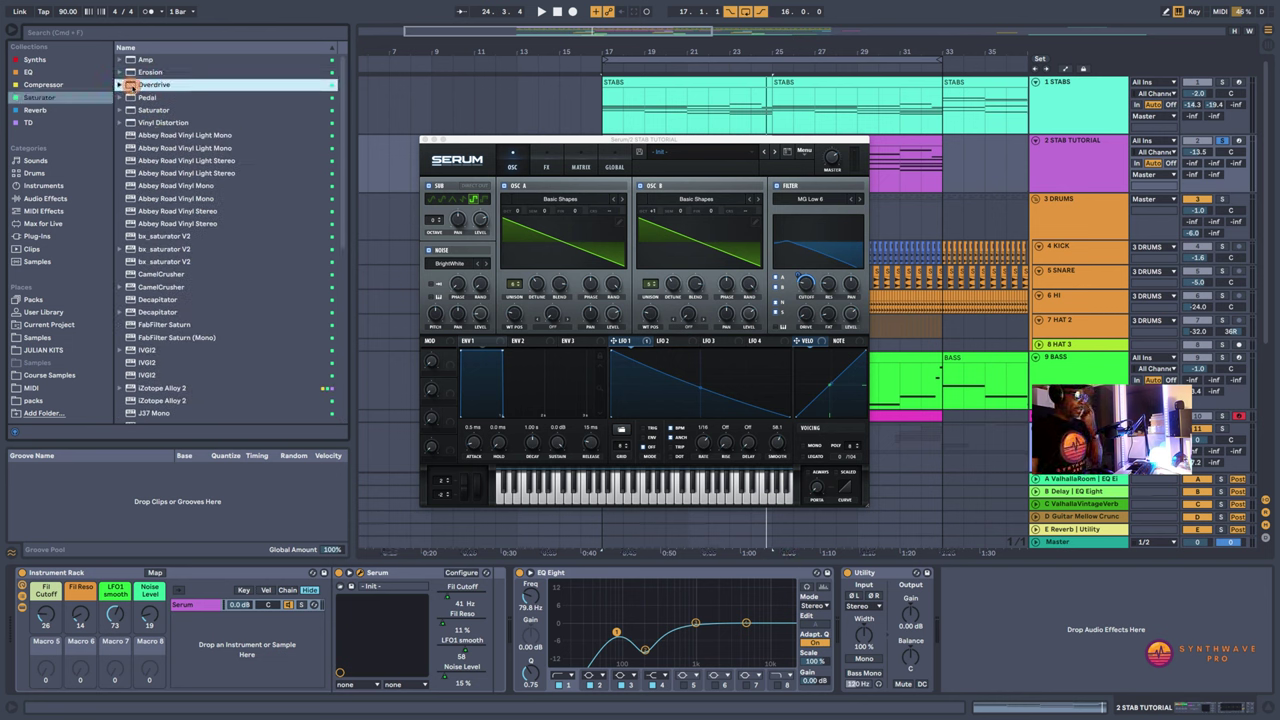
drag(130, 85, 868, 609)
click(15, 32)
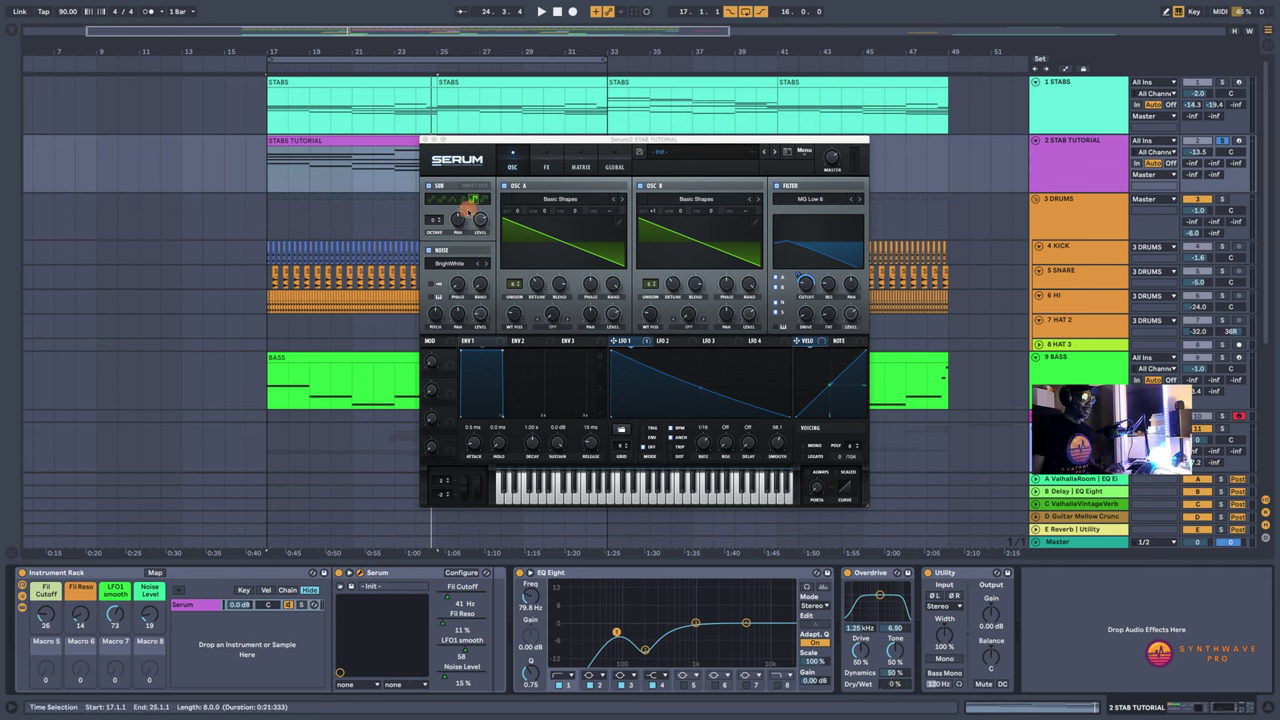
Step: Set Overdrive's Dry/Wet to 2% during playback and compare the sound with the effect off and on
key(space)
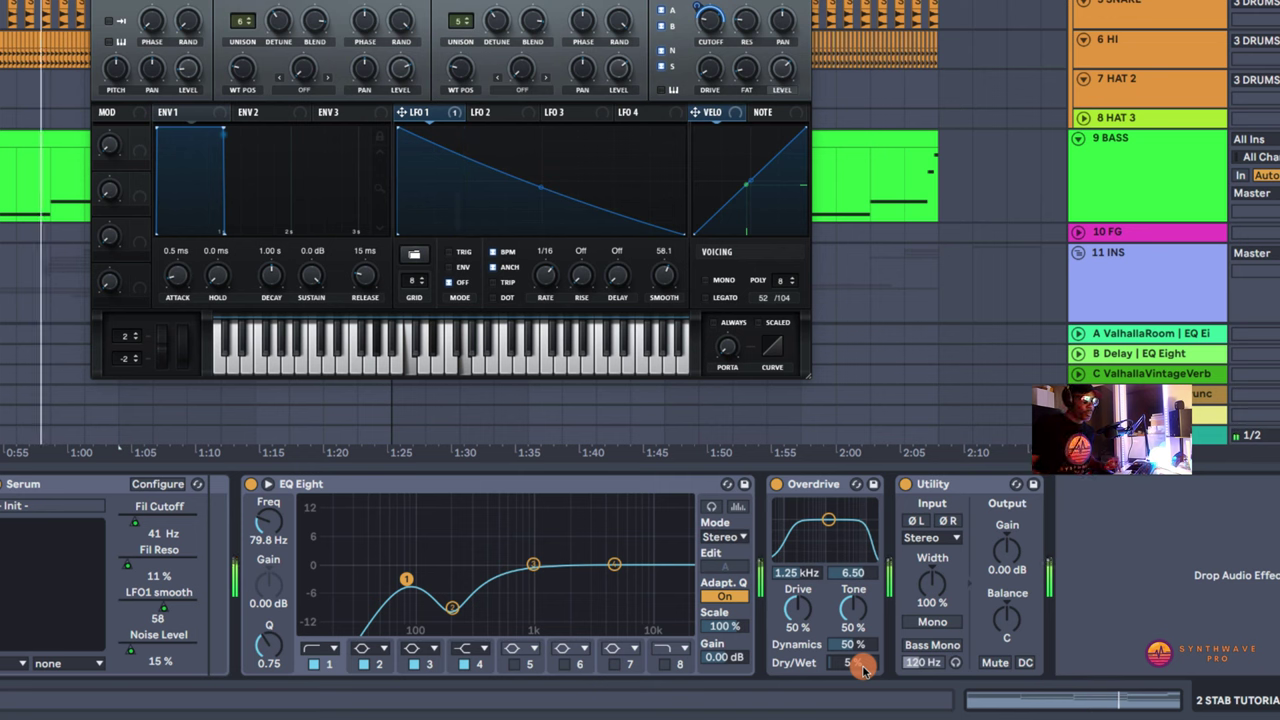
drag(863, 668, 863, 668)
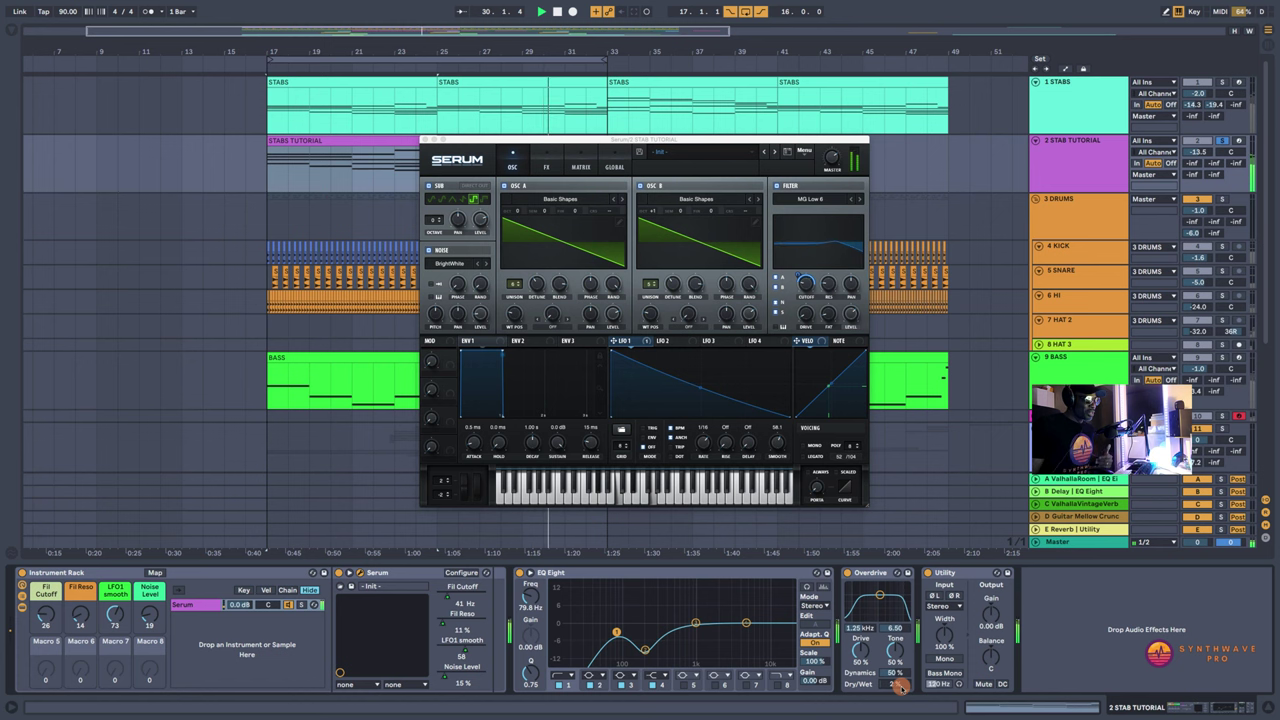
click(847, 572)
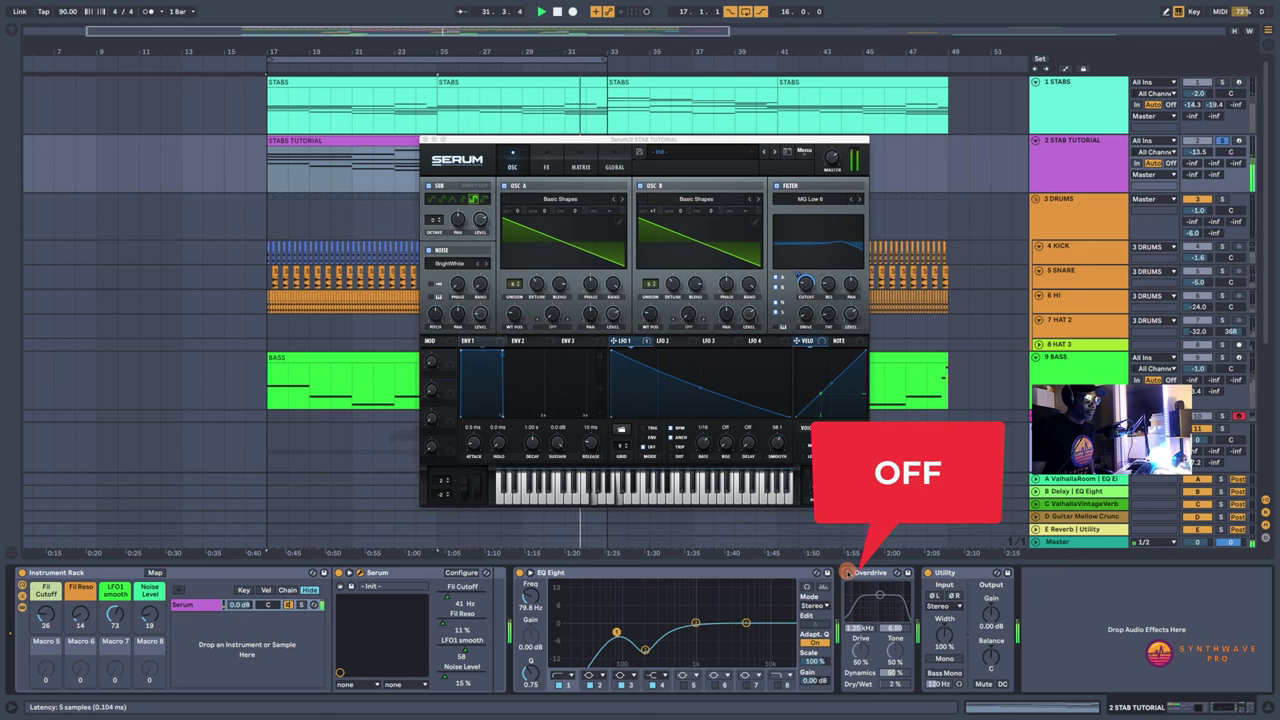
click(847, 572)
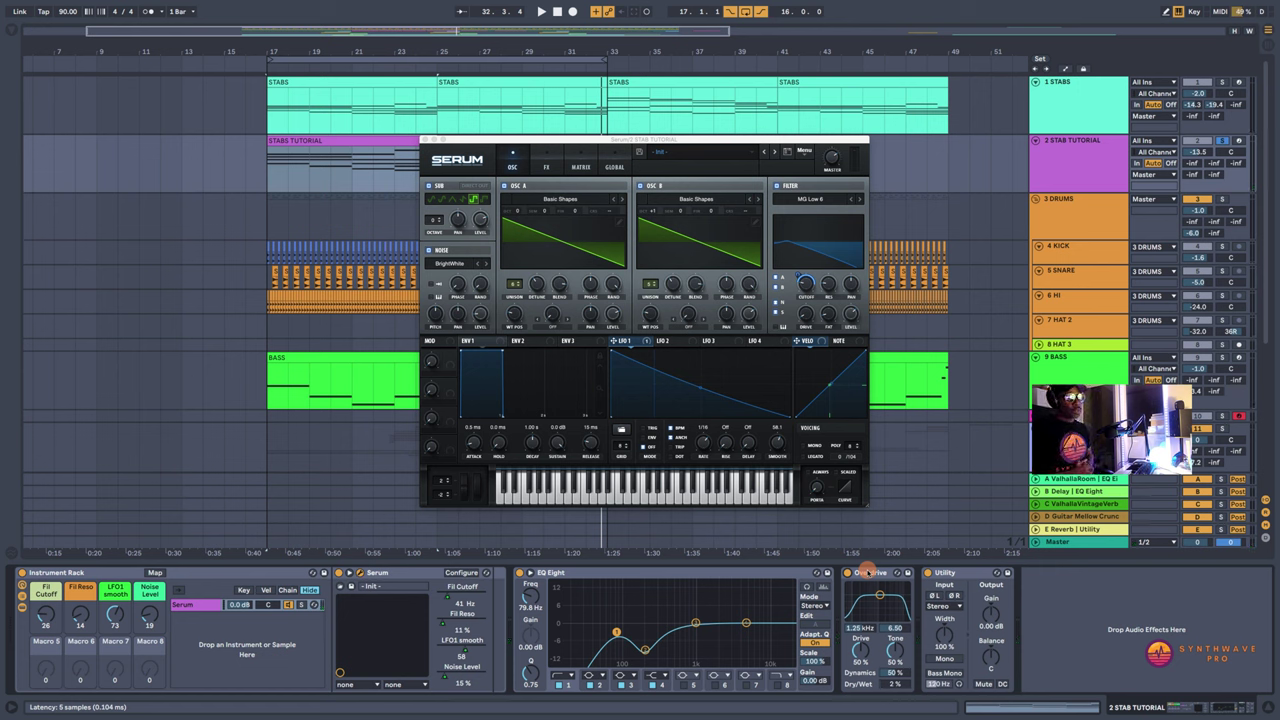
Step: Find the OTT plug-in, insert it between Overdrive and Utility, and place its window over Serum
click(14, 31)
click(38, 234)
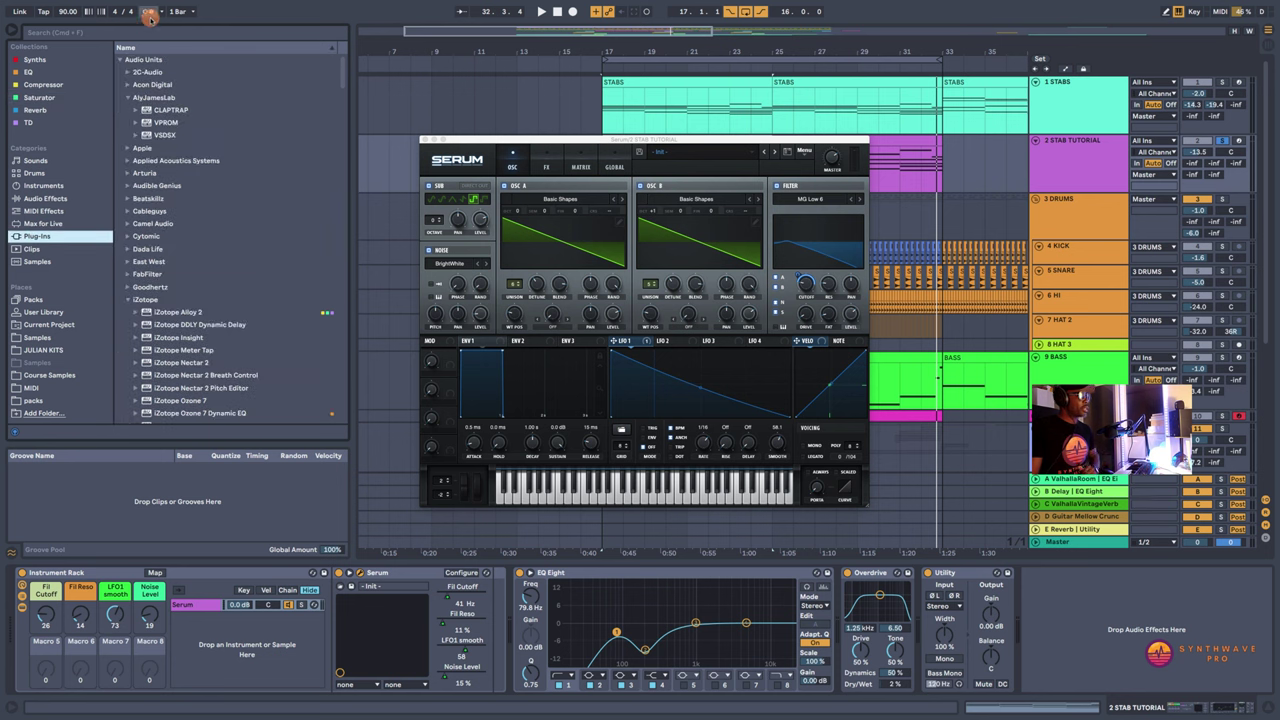
click(145, 33)
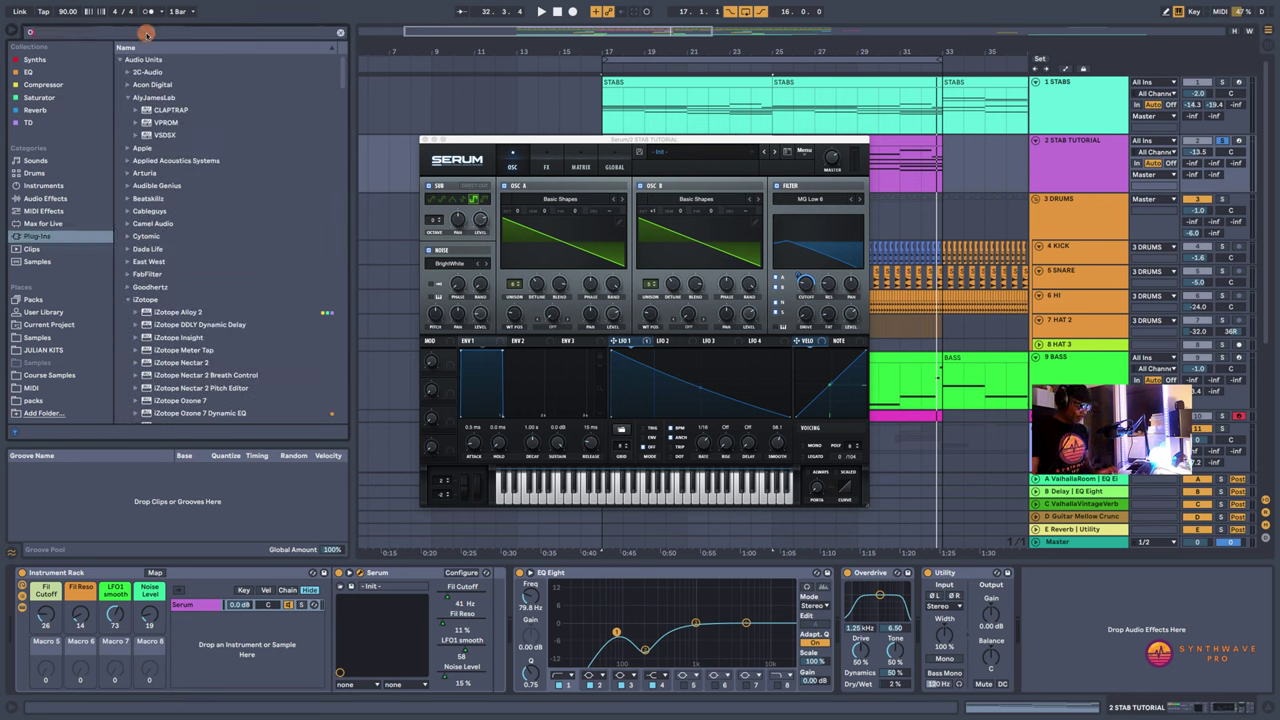
text(OT)
drag(153, 110, 925, 620)
click(340, 33)
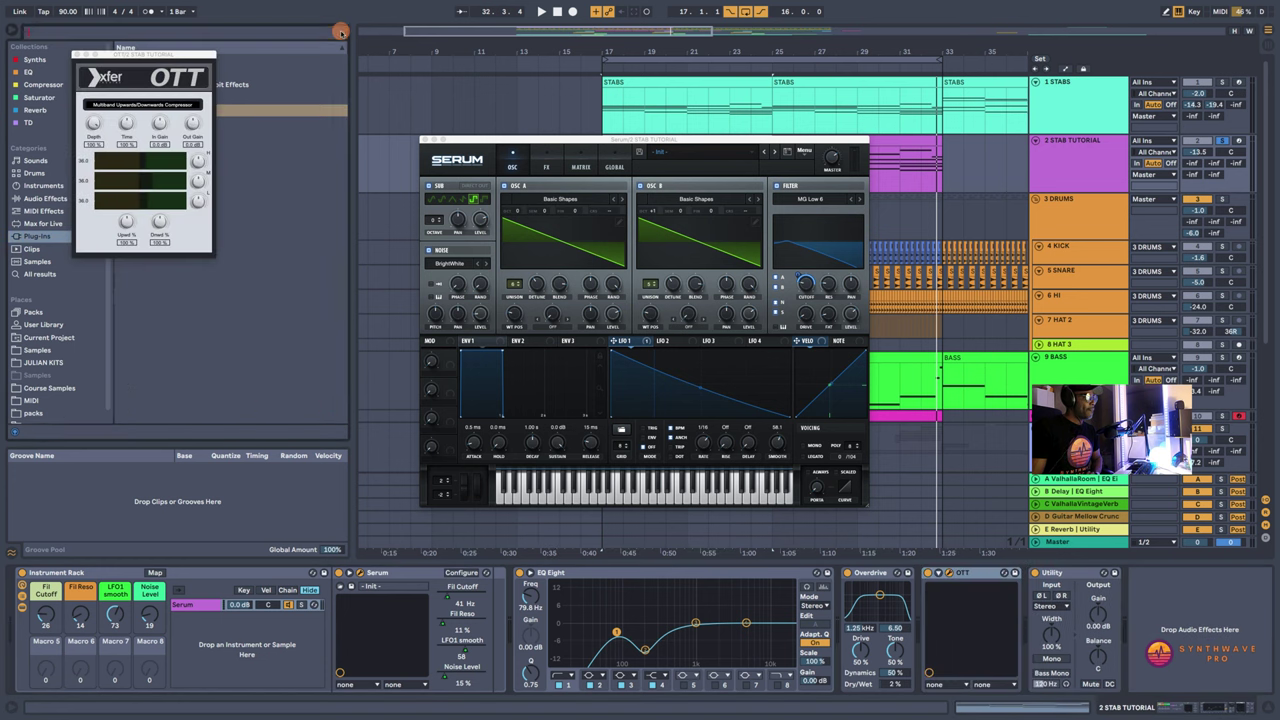
click(10, 32)
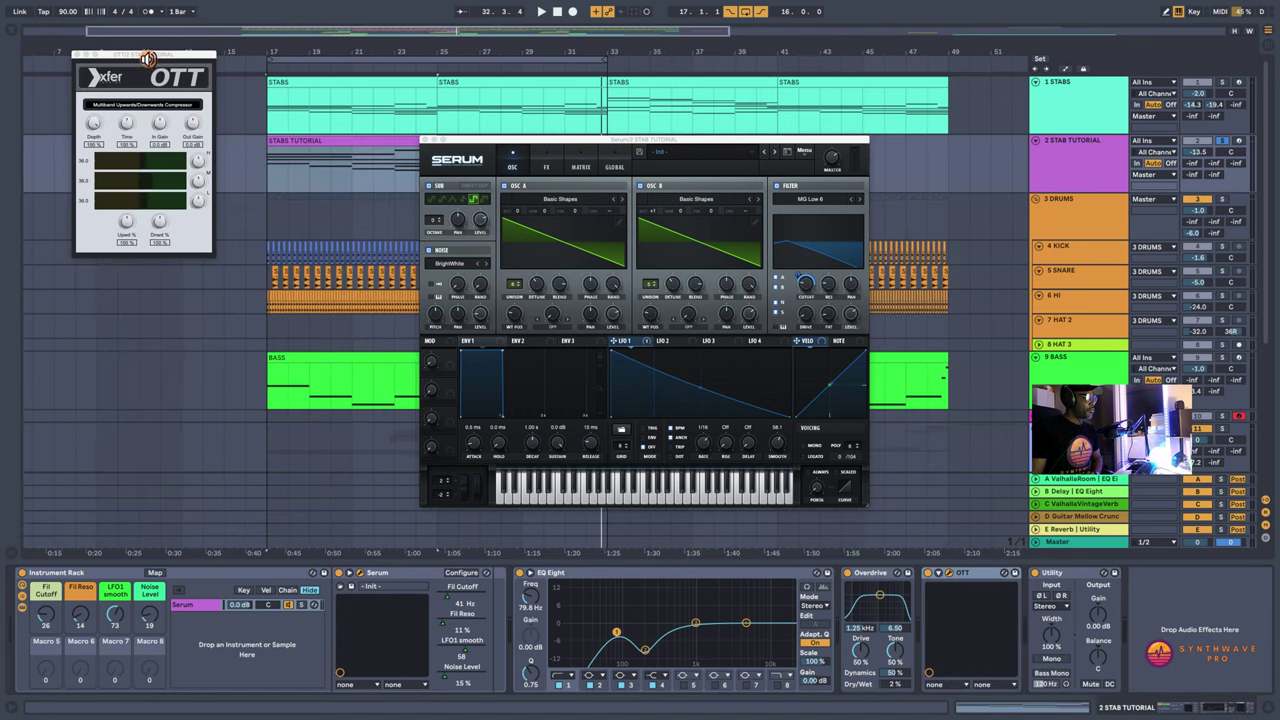
drag(147, 58, 663, 186)
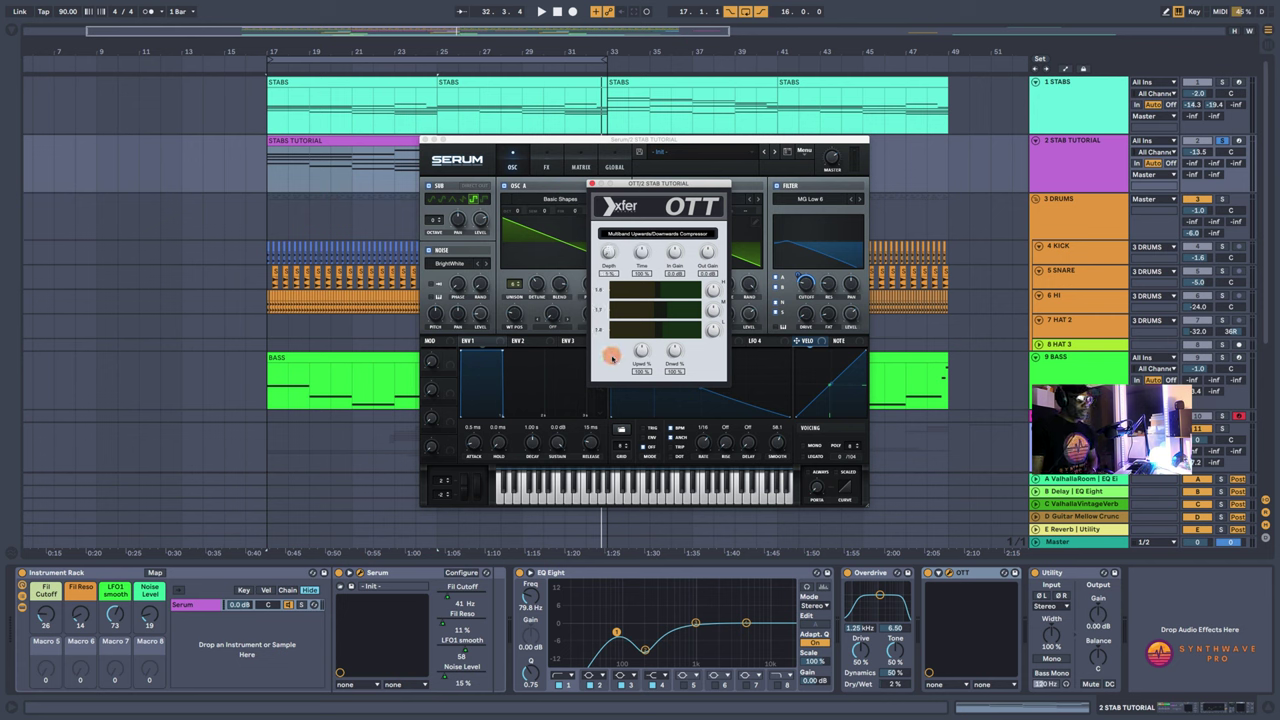
Step: Set OTT's Depth to about 50% while playing STAB TUTORIAL and comparing it with the STABS reference
key(space)
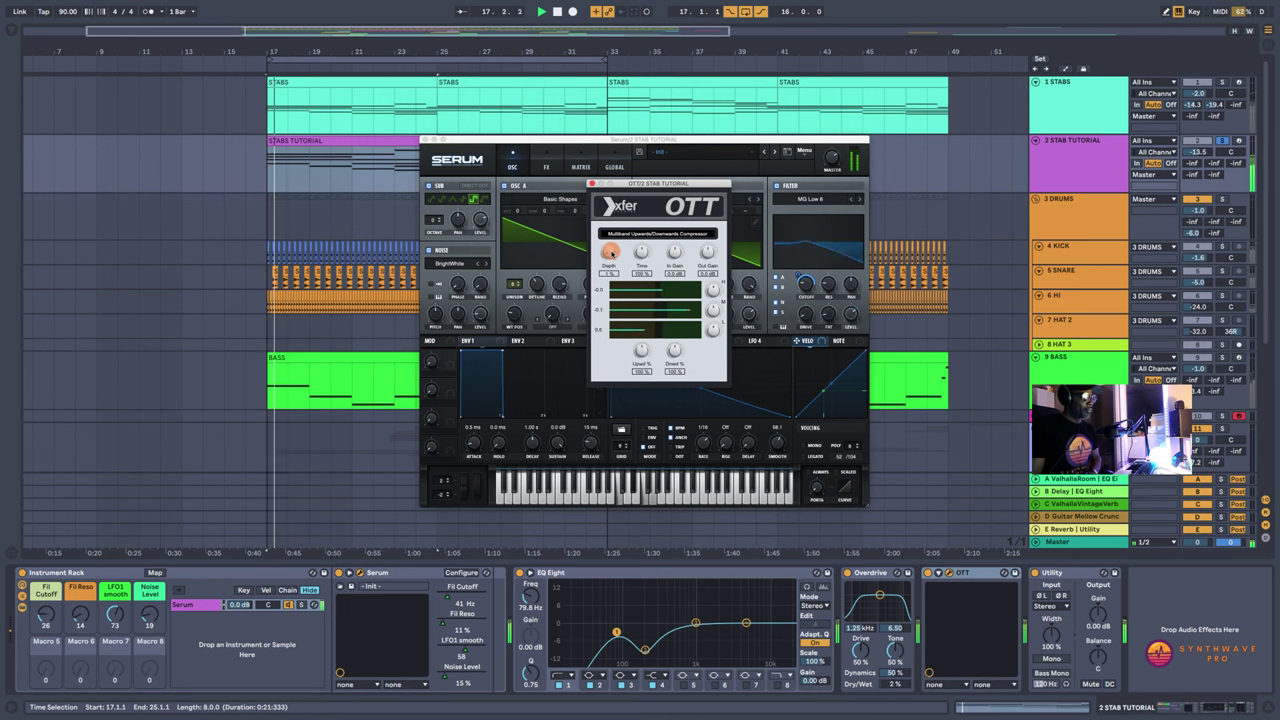
drag(612, 254, 615, 219)
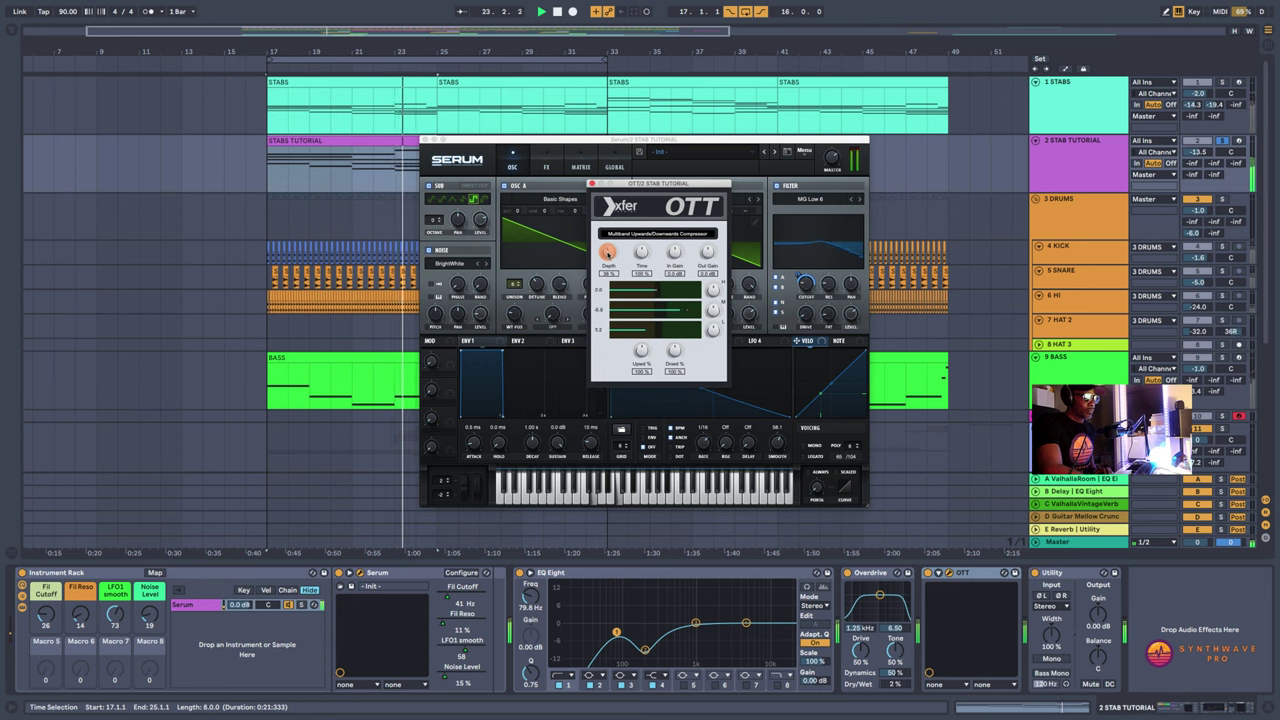
click(1082, 146)
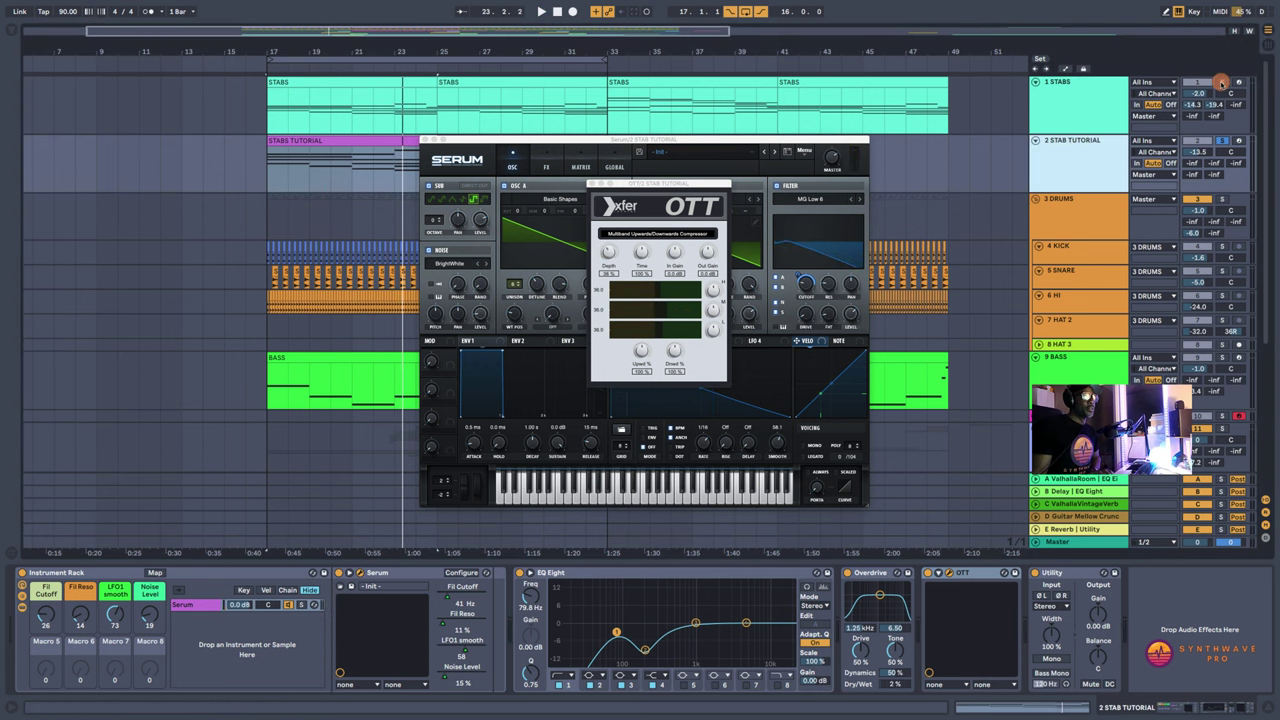
key(space)
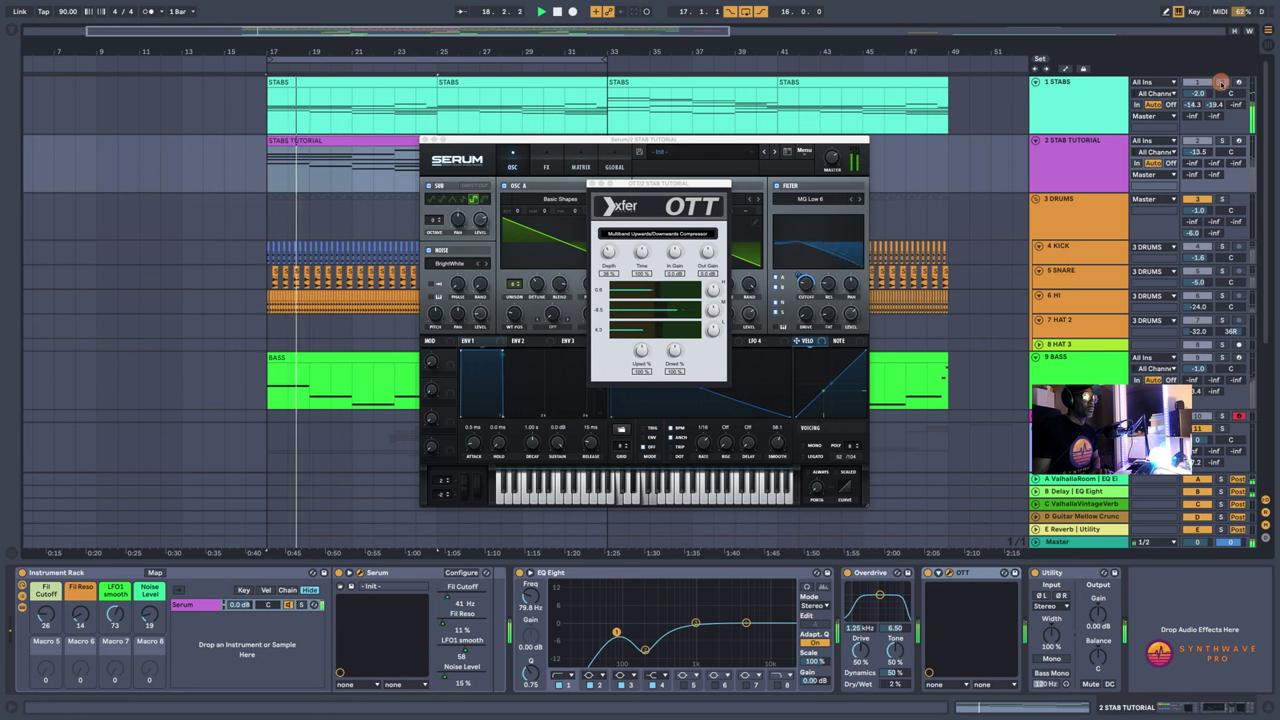
click(1221, 141)
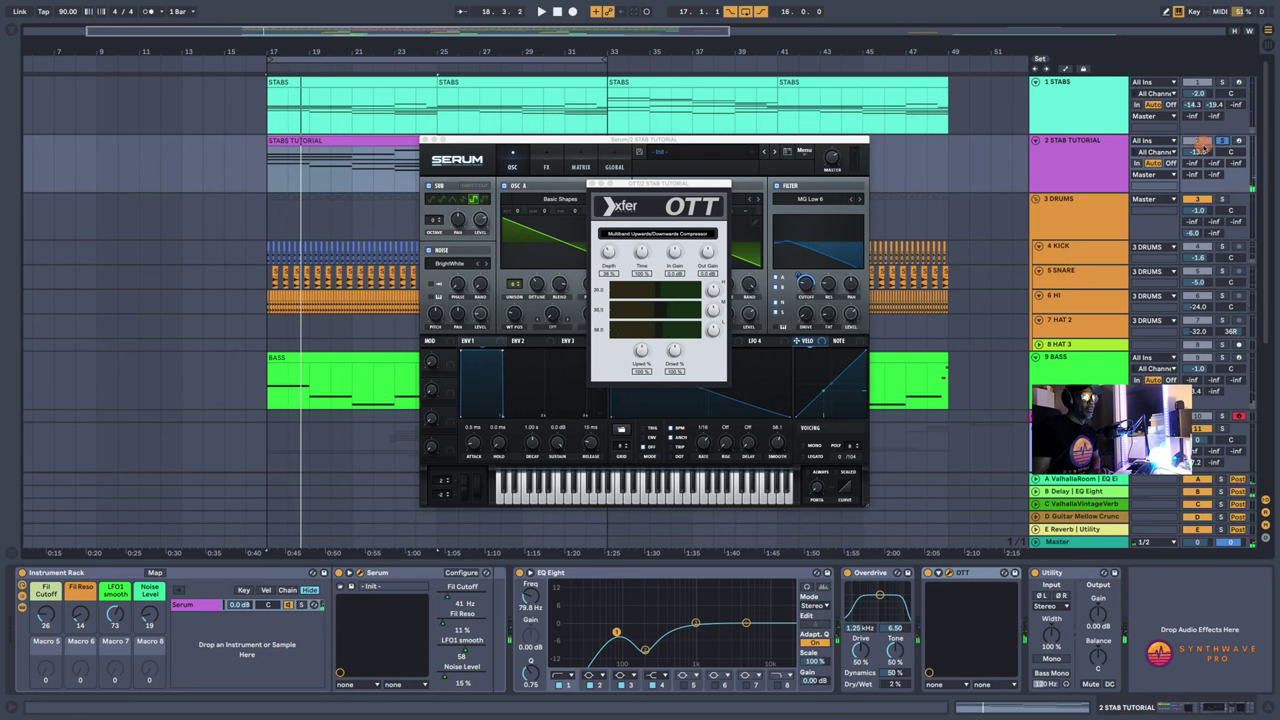
click(1104, 162)
key(space)
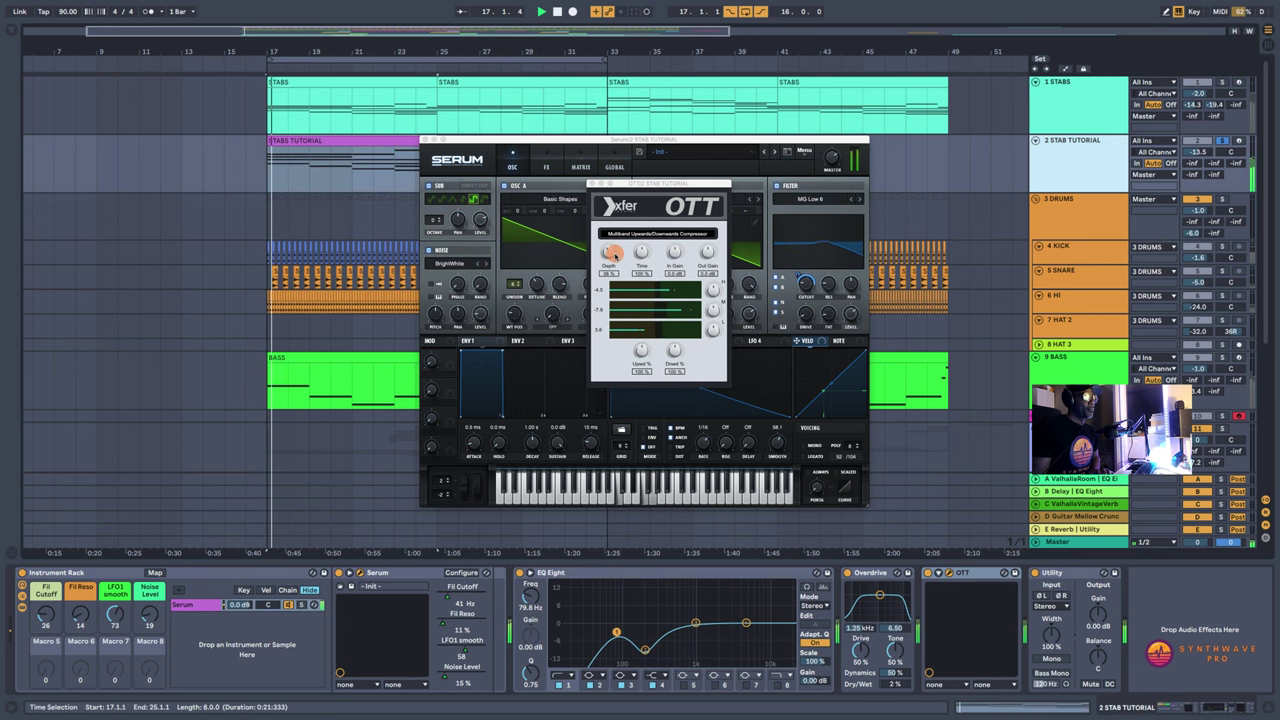
drag(611, 254, 614, 245)
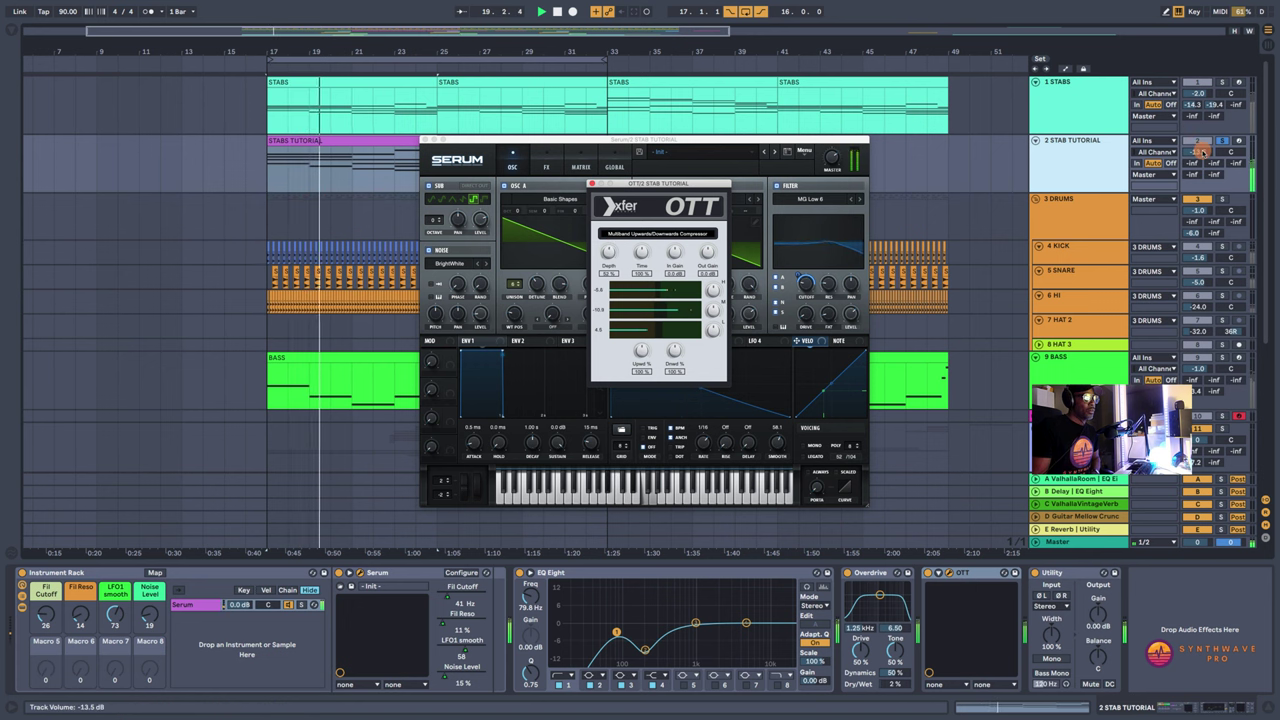
Step: Raise the STAB TUTORIAL track volume to -7.7 dB while matching its loudness against STABS
drag(1203, 154, 1203, 147)
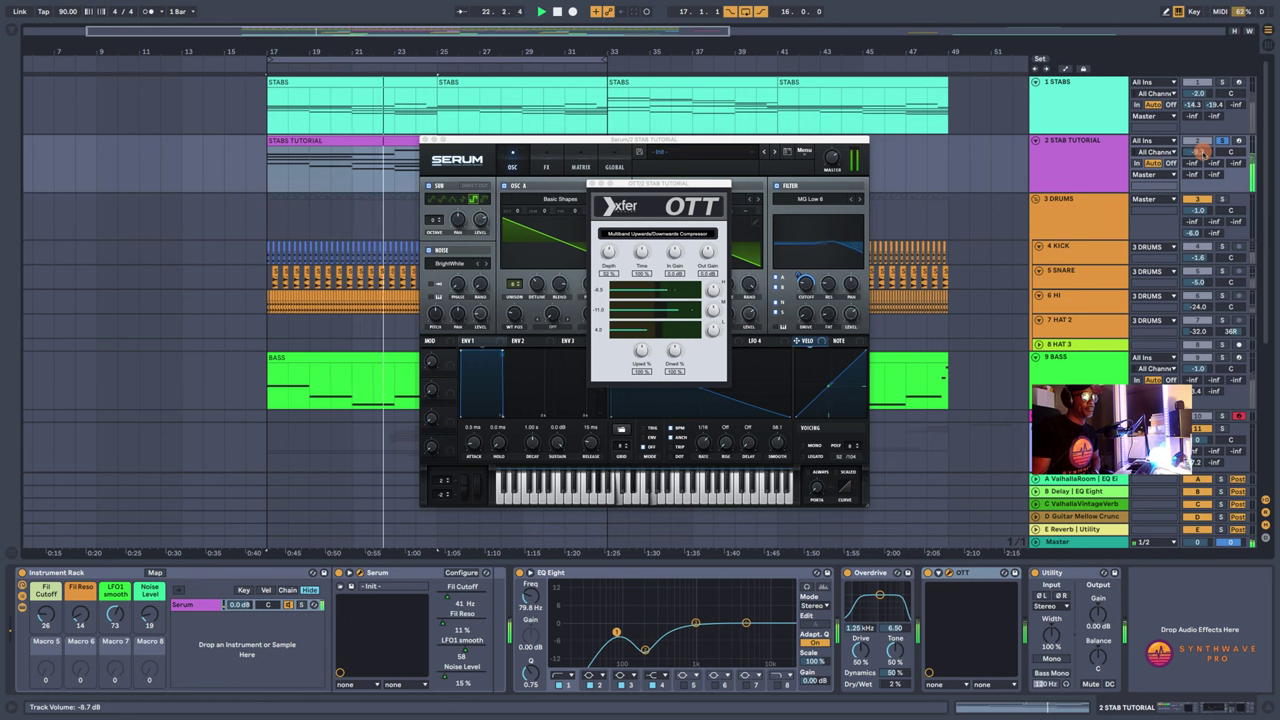
click(1221, 81)
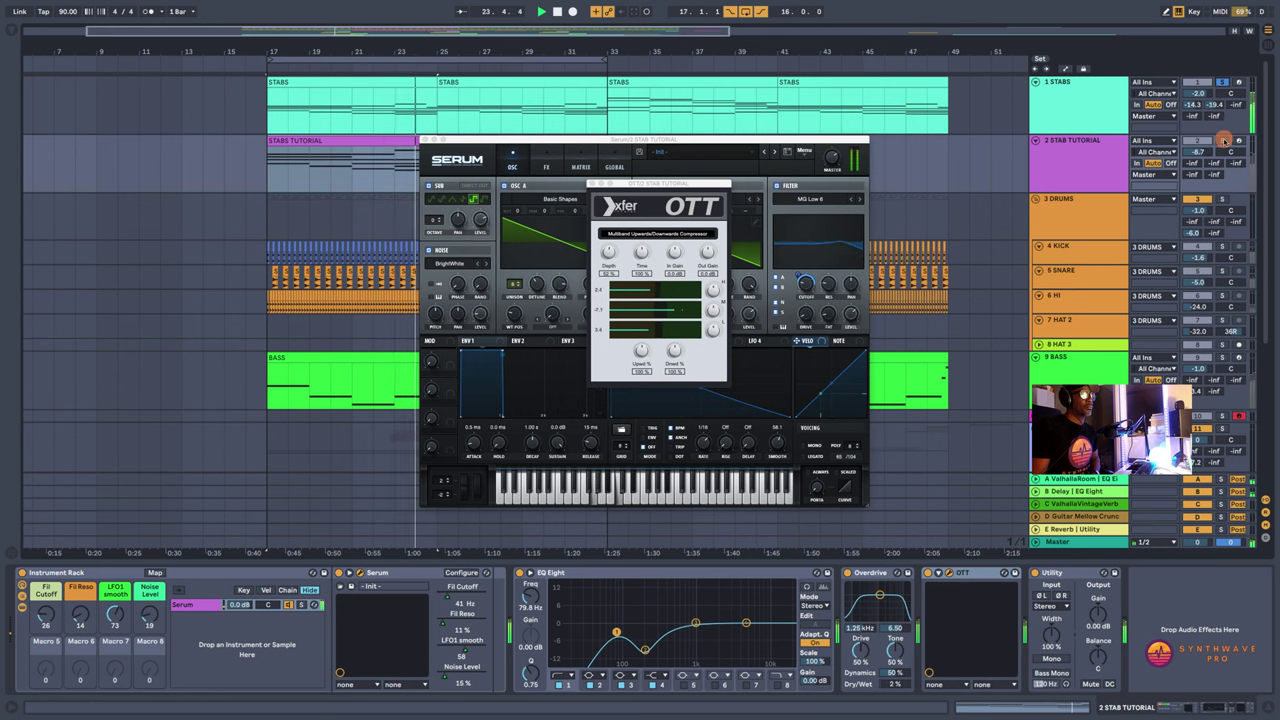
click(1222, 140)
drag(1205, 153, 1206, 151)
key(space)
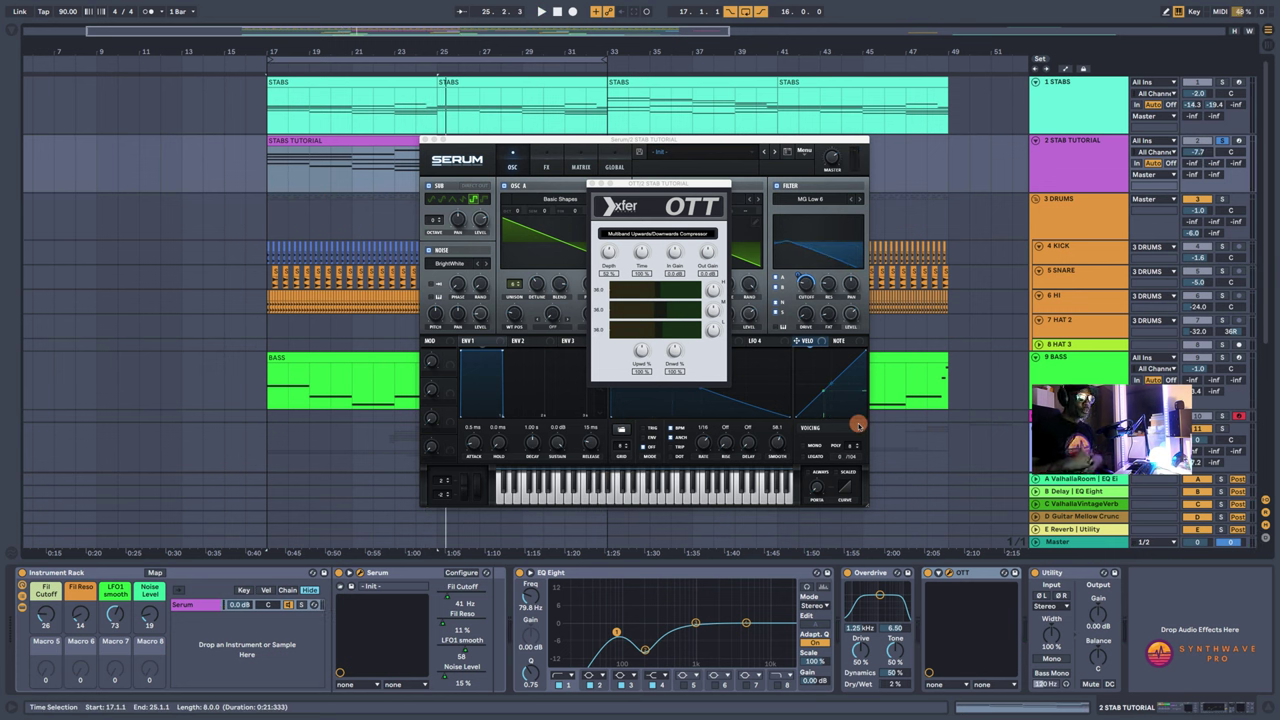
Step: Set EQ Eight's band 2 frequency to 212 Hz and play the stab to check it
click(645, 650)
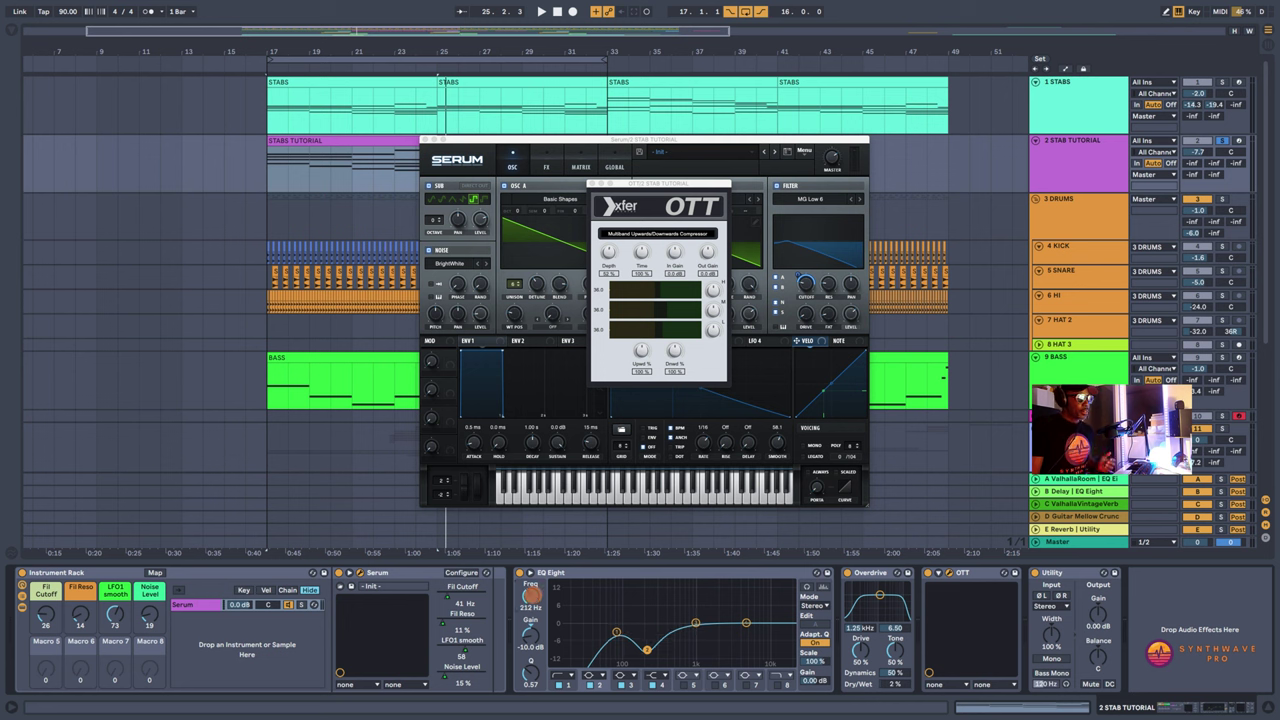
key(space)
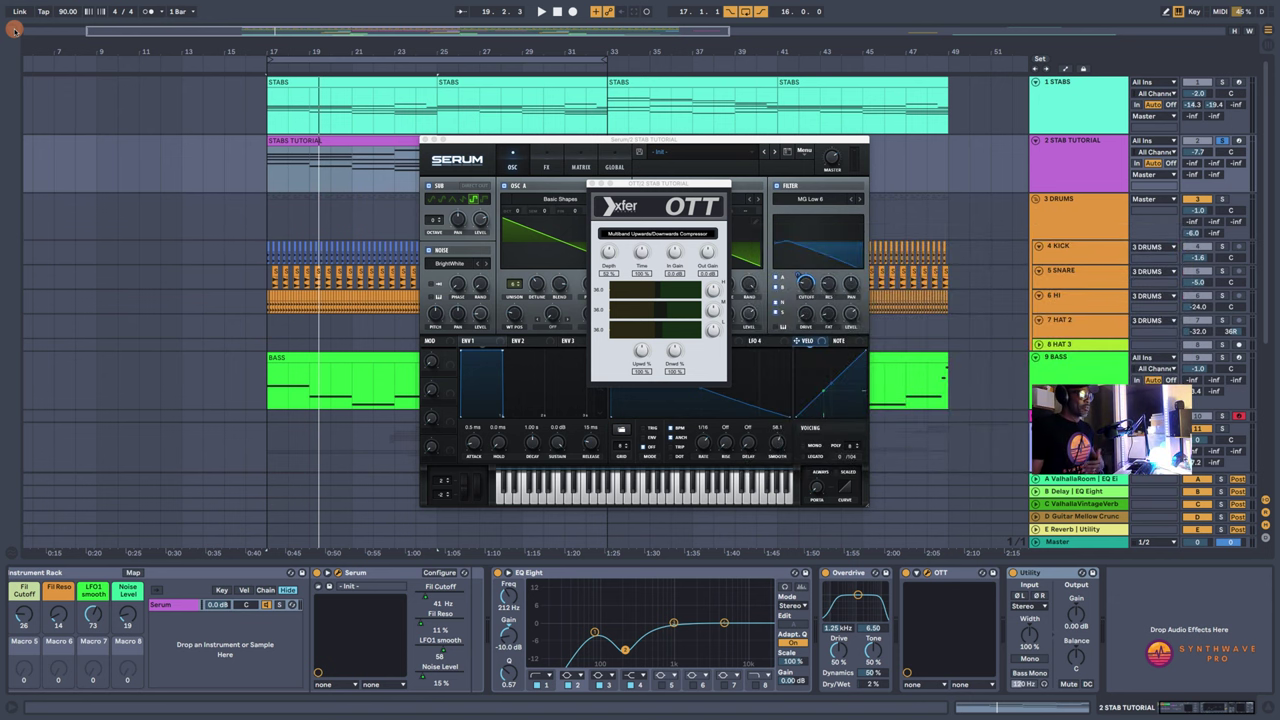
Step: Insert the Compressor from the Compressor collection between OTT and Utility on STAB TUTORIAL
click(14, 30)
click(38, 84)
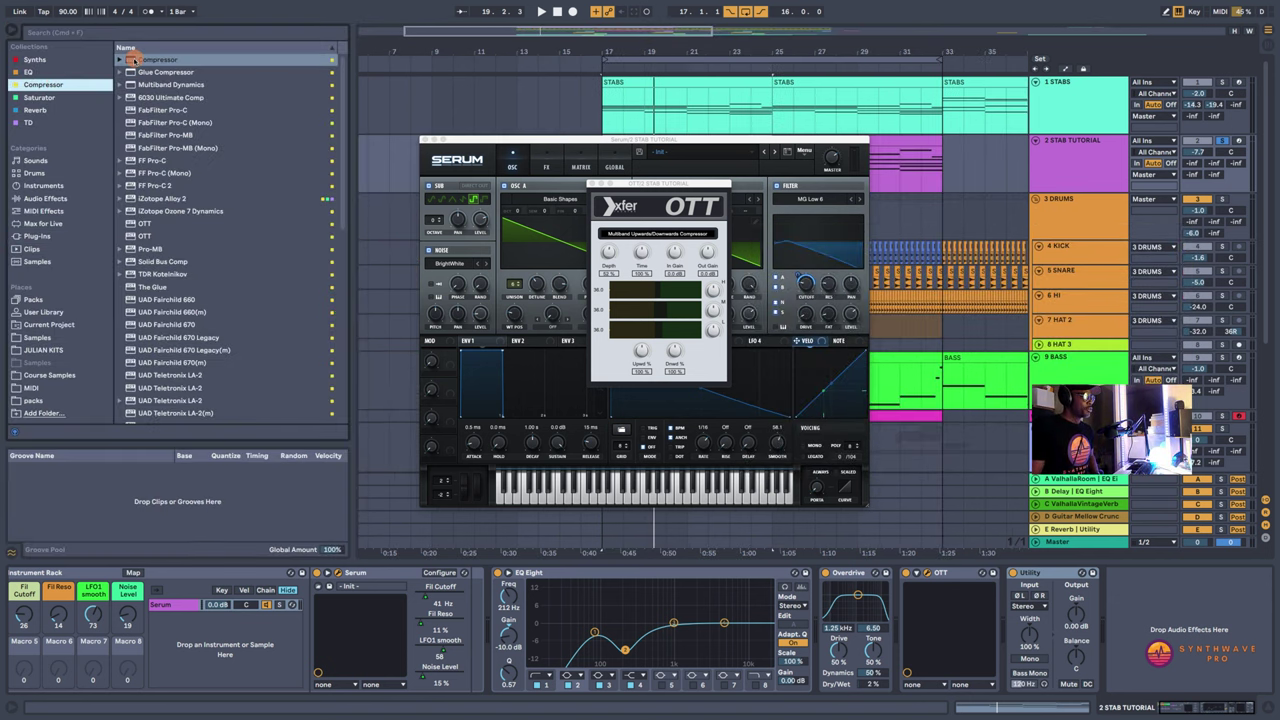
drag(133, 60, 977, 576)
click(14, 30)
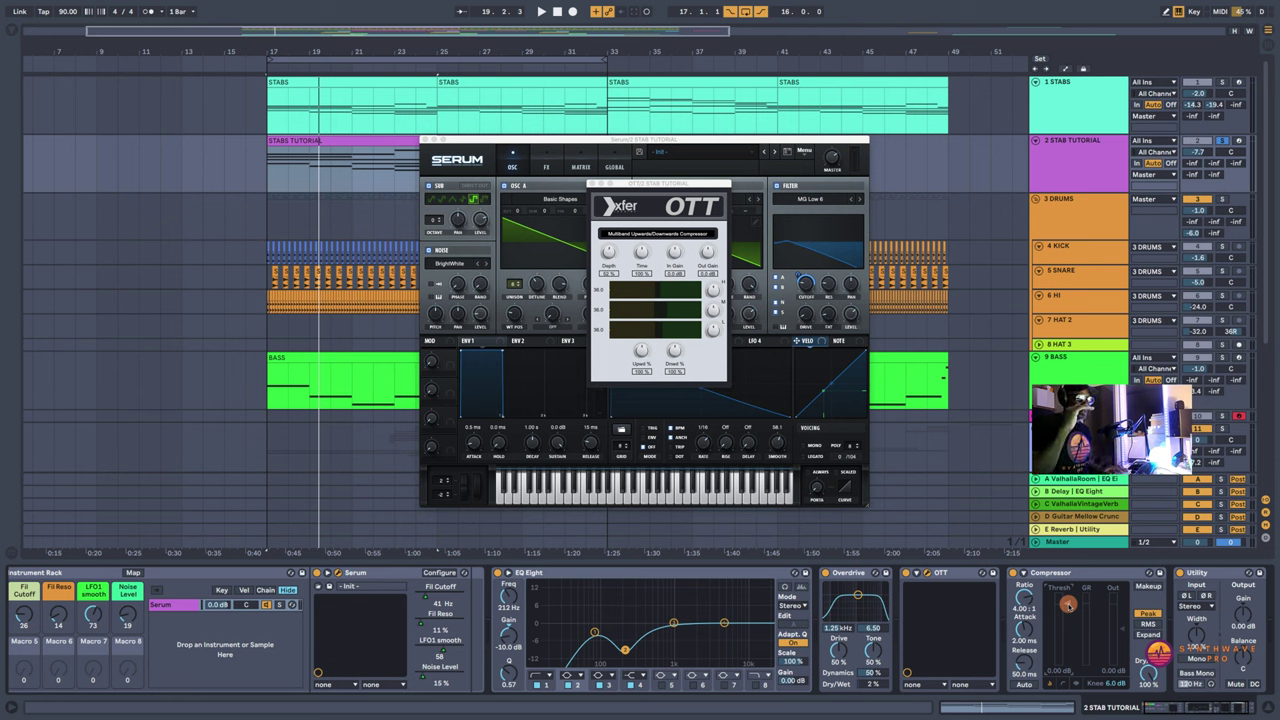
Step: Set the Compressor's threshold to about -11.9 dB, attack to 1.83 ms and knee to 1.0 dB while playing the stab
key(space)
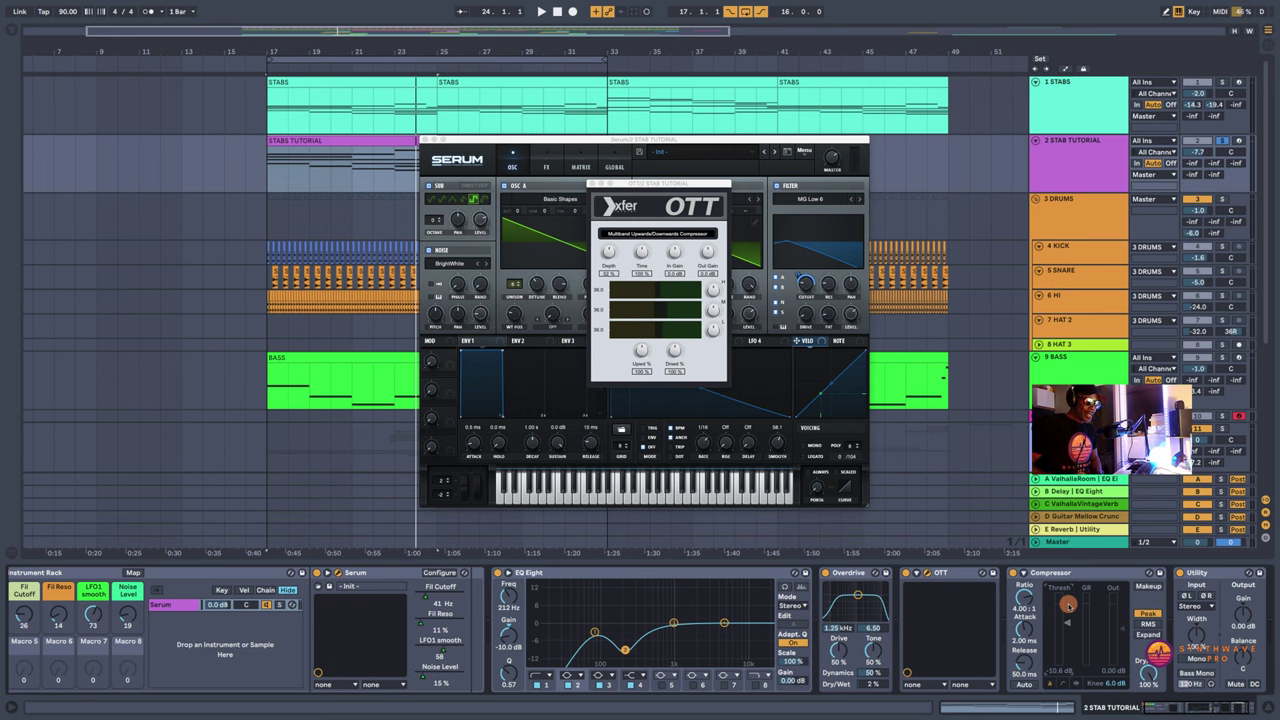
key(space)
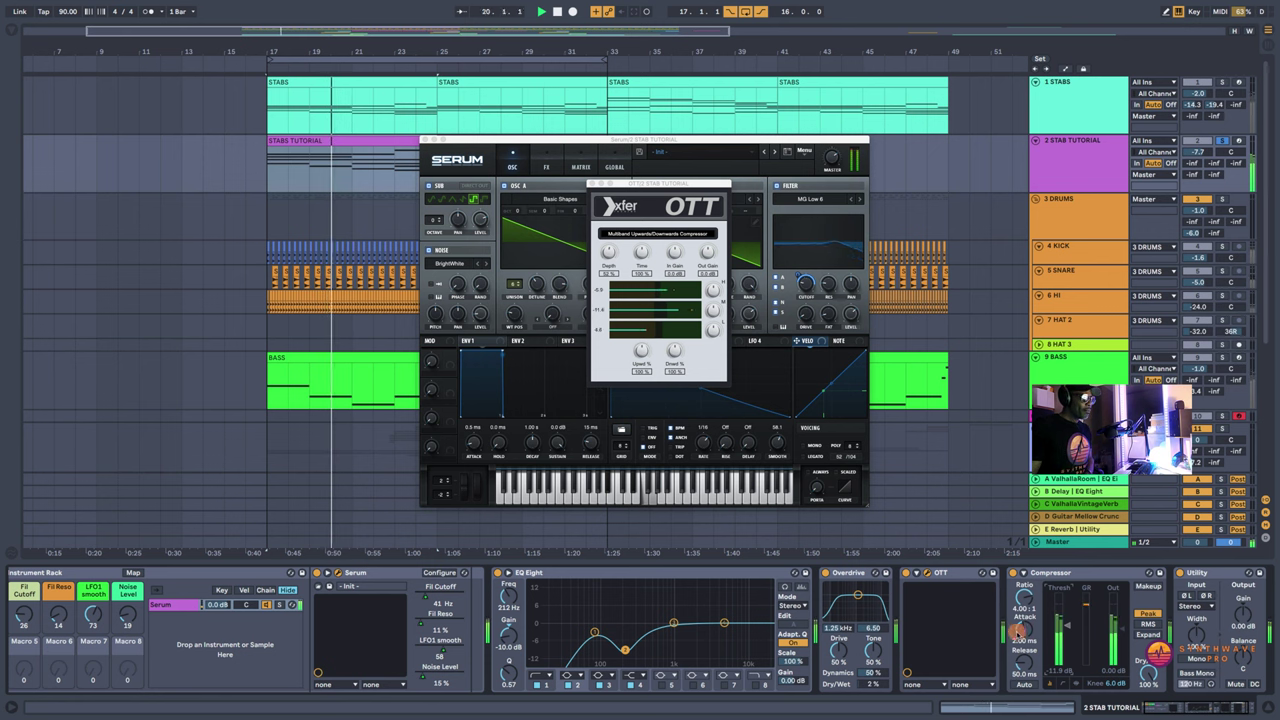
drag(1027, 631, 1028, 633)
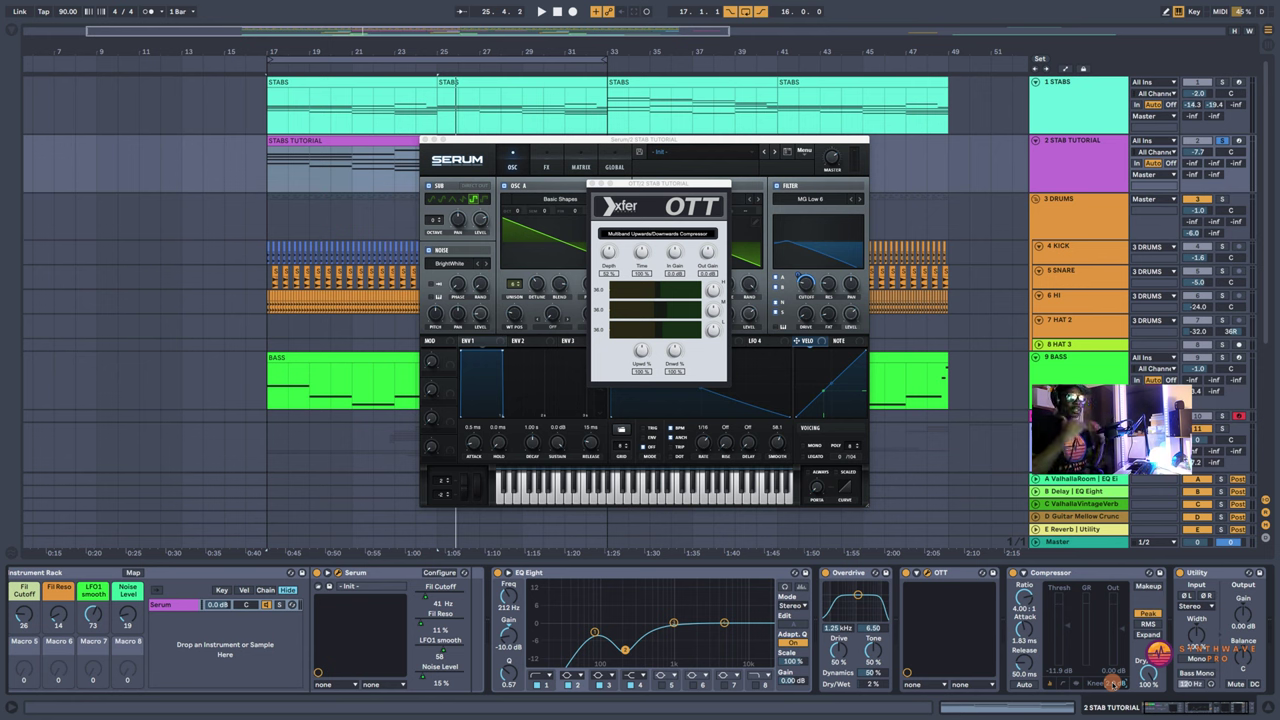
key(space)
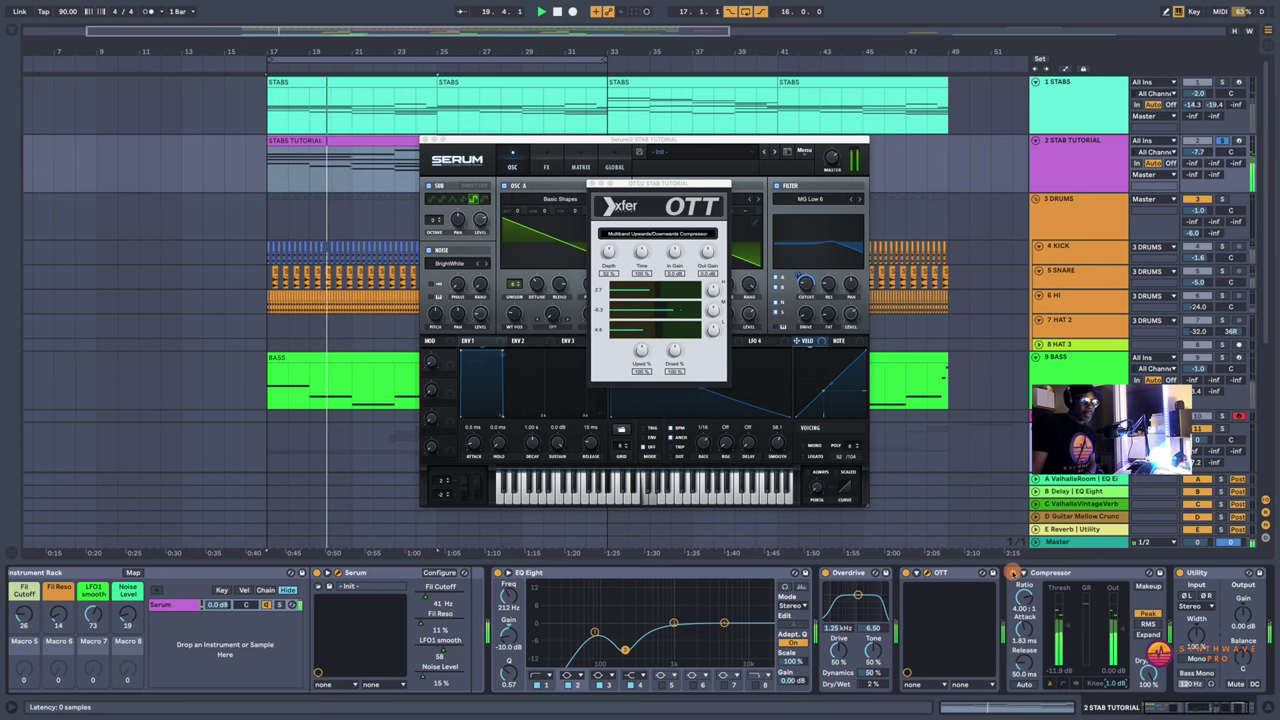
Step: Lower the Compressor's threshold to -13.4 dB while comparing the stab with the Compressor bypassed and active
click(1012, 572)
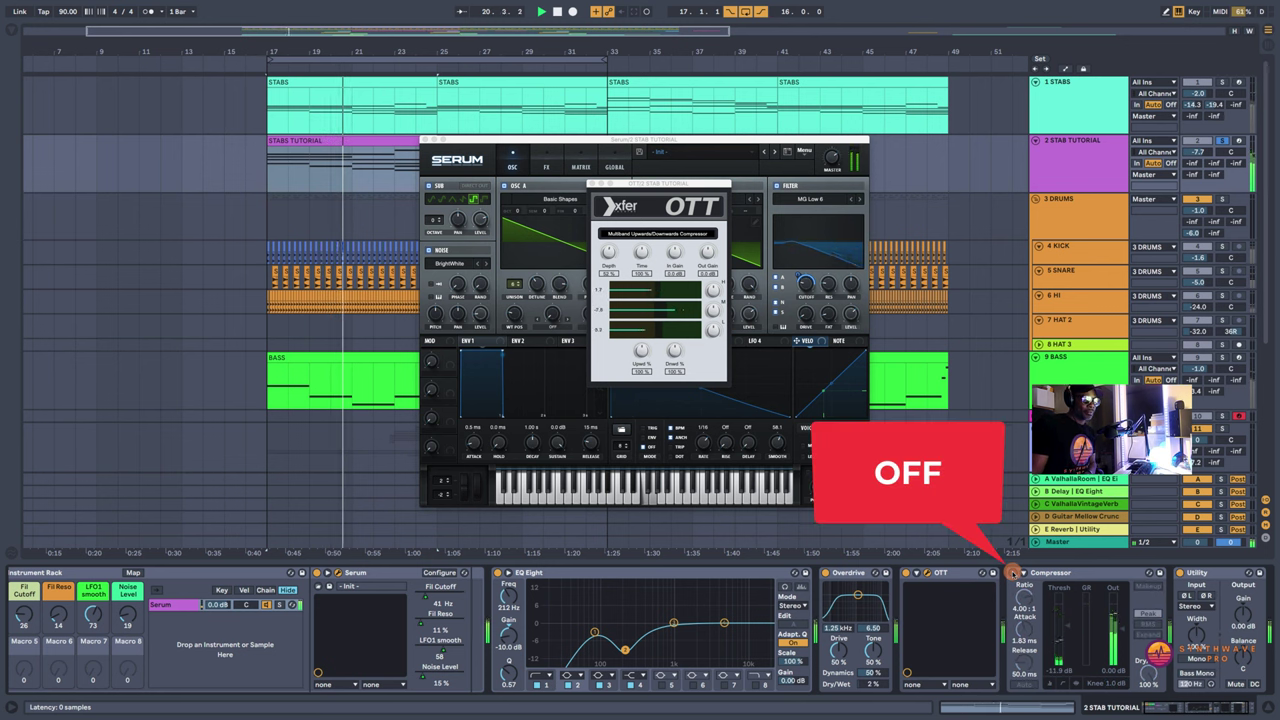
click(1012, 572)
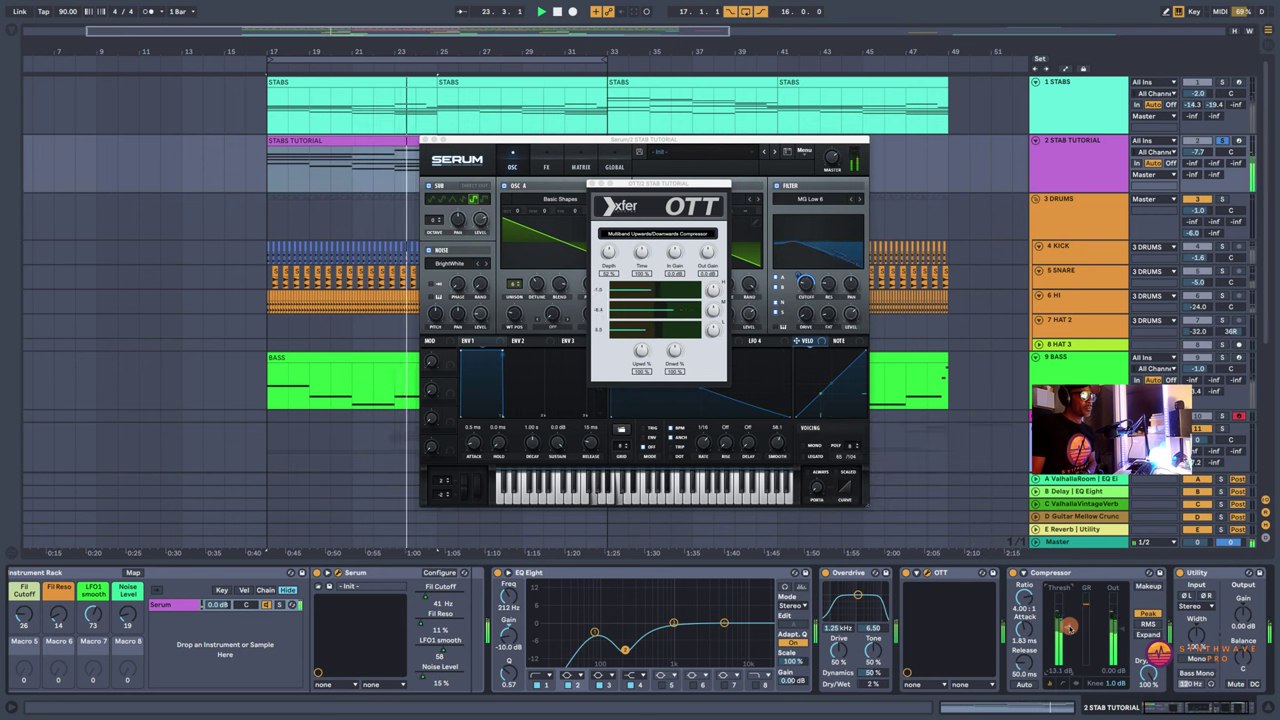
click(1013, 573)
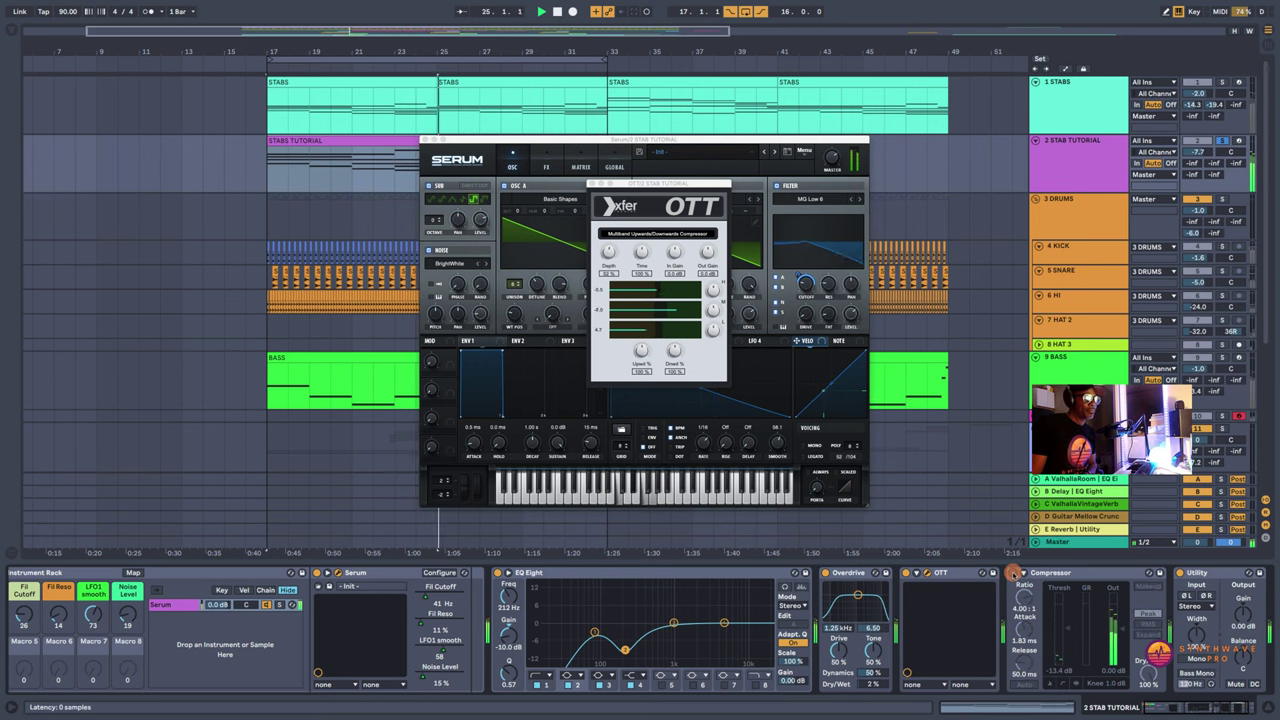
click(1013, 573)
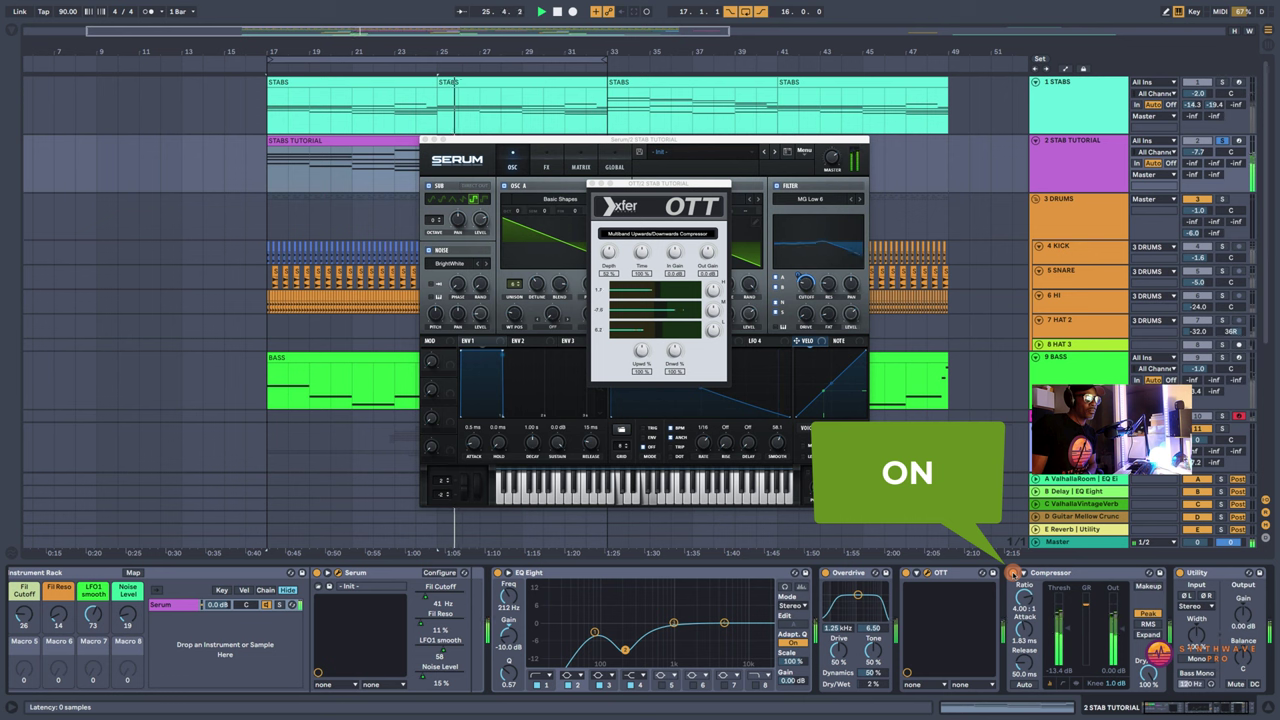
click(1013, 573)
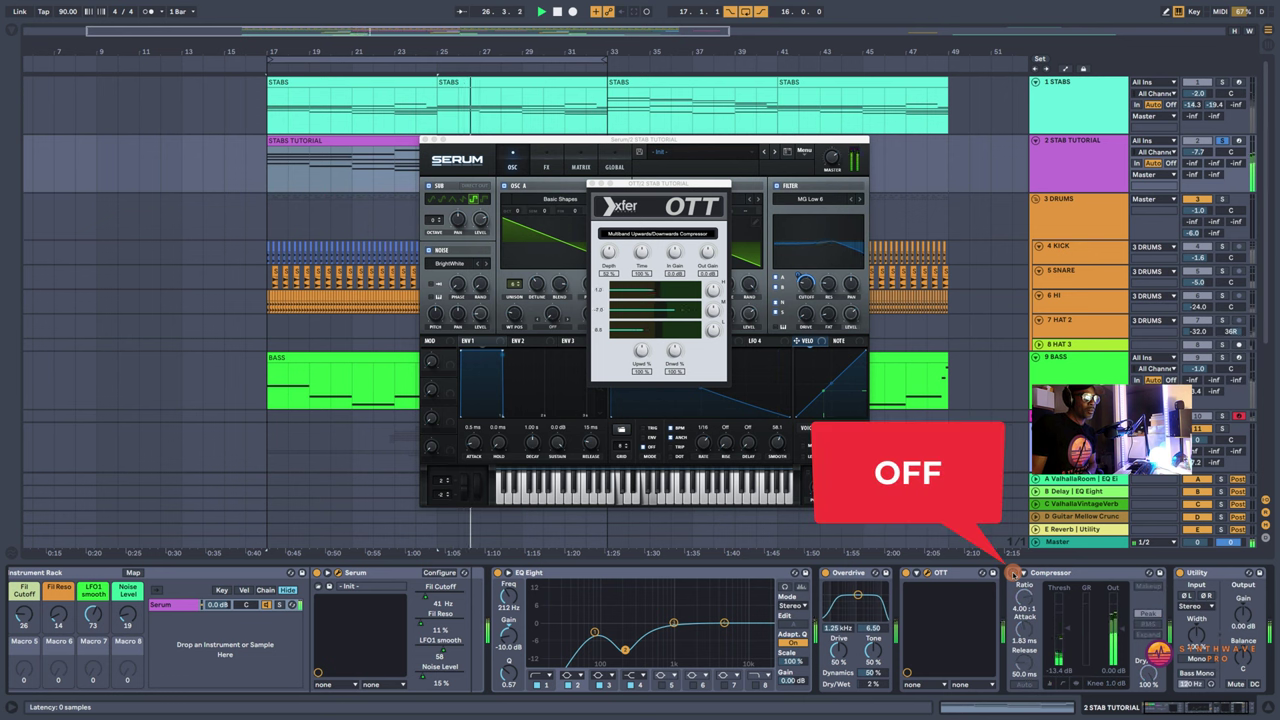
click(1013, 573)
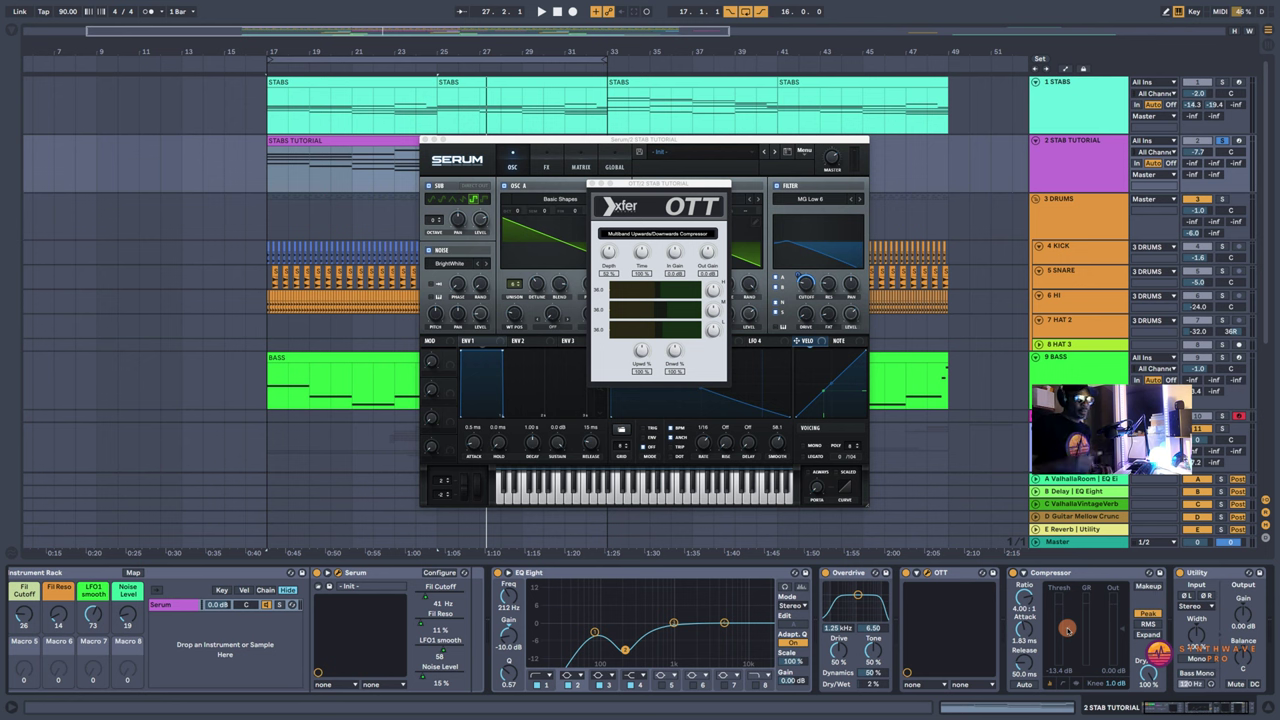
Step: Compare the stab with the Compressor off and on again, and fine-tune its threshold to -13.7 dB
key(space)
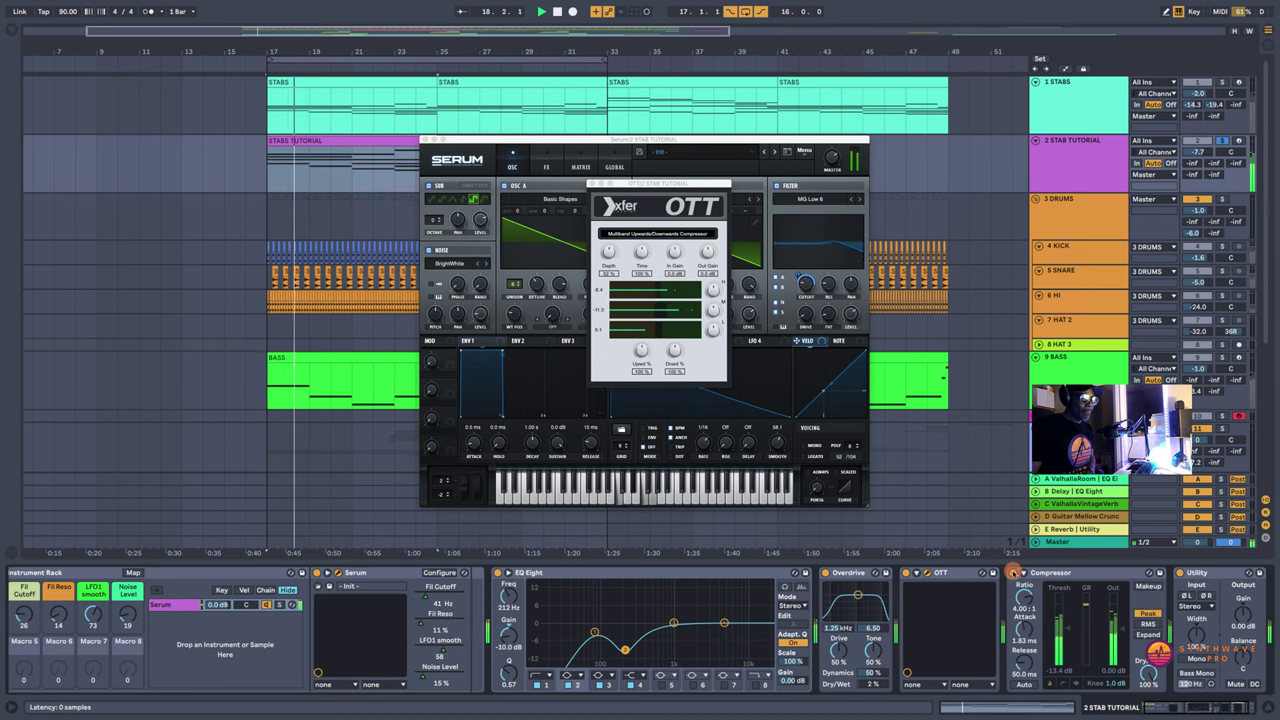
click(1013, 572)
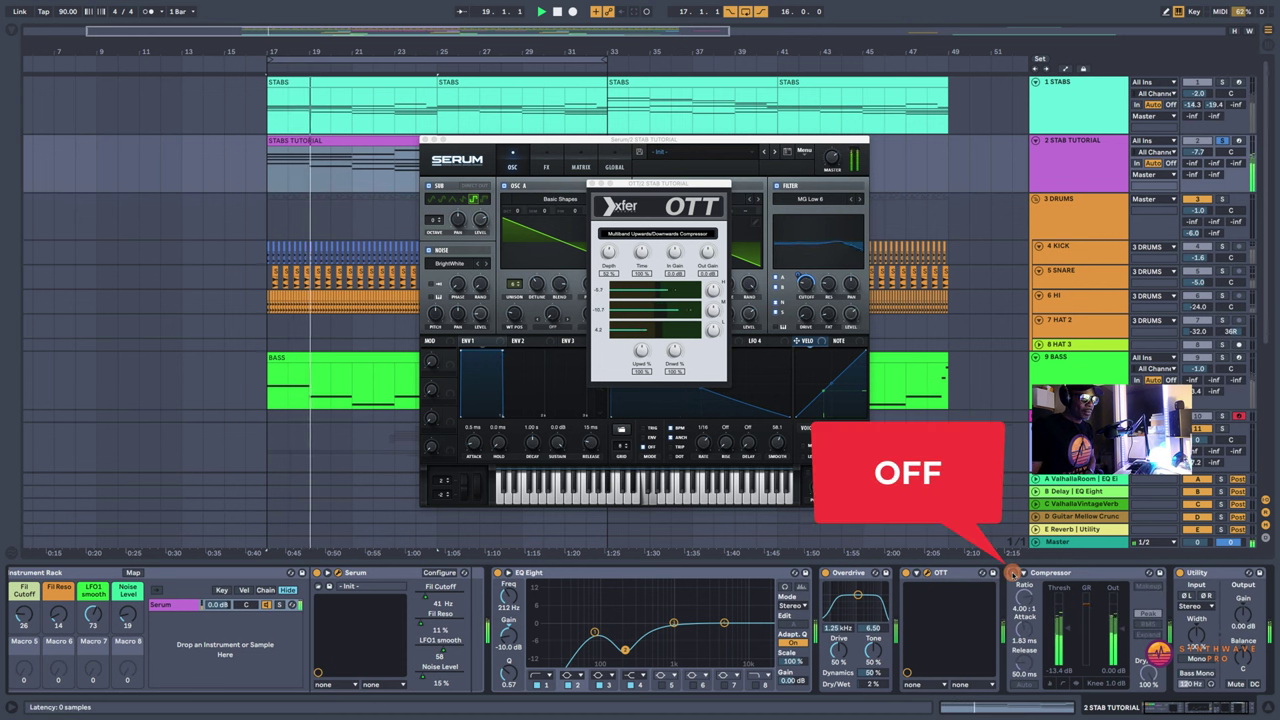
click(1013, 572)
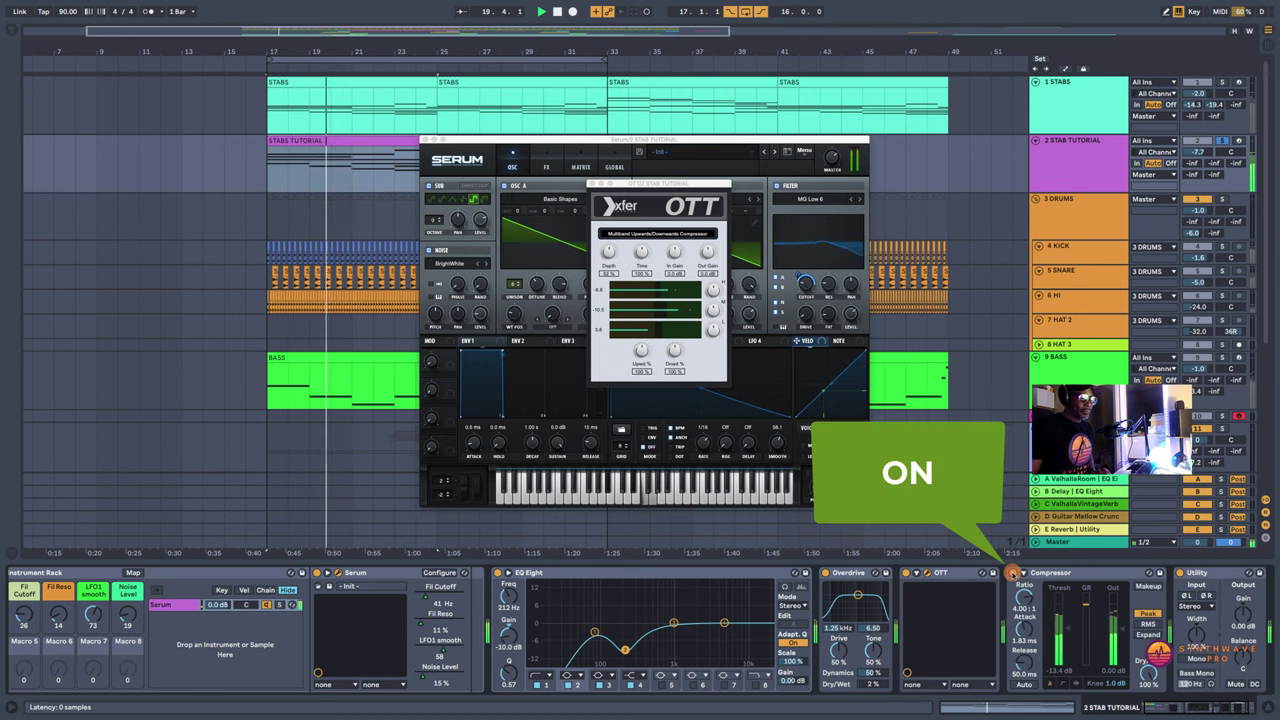
click(1052, 573)
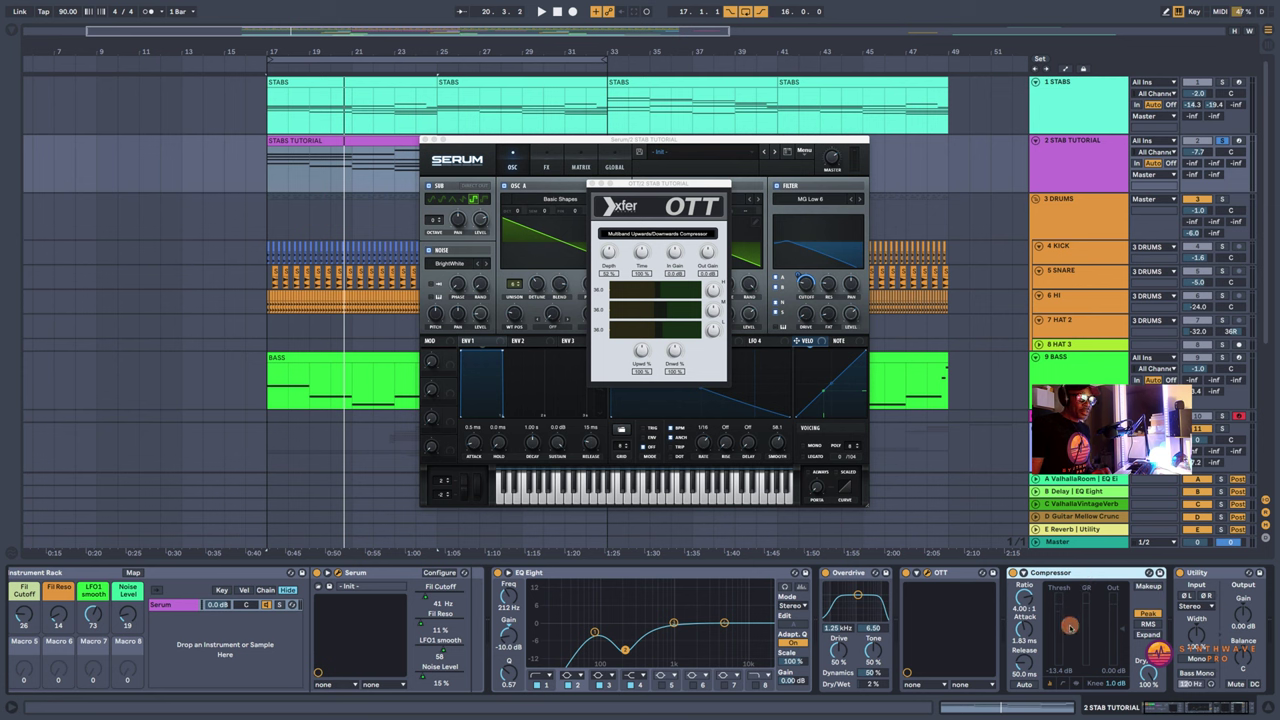
key(space)
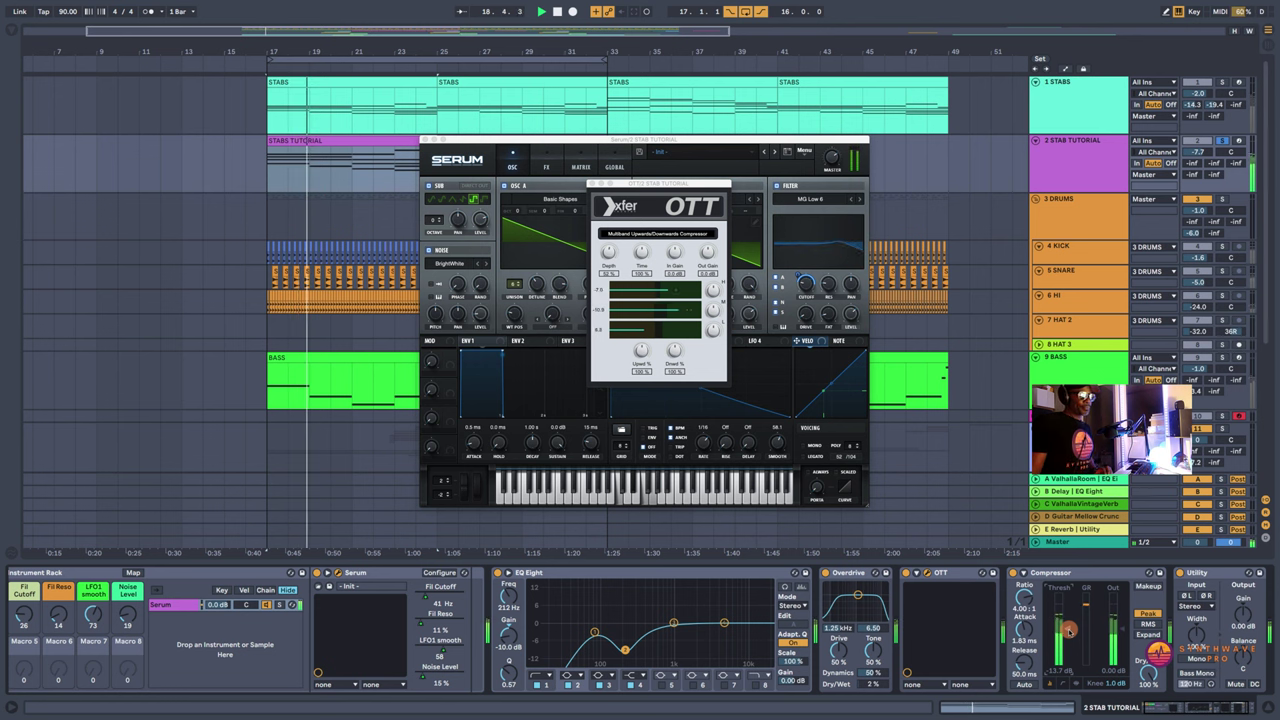
Step: Solo and play the STABS reference to compare it with the compressed stab, and reselect the STAB TUTORIAL track
click(1222, 82)
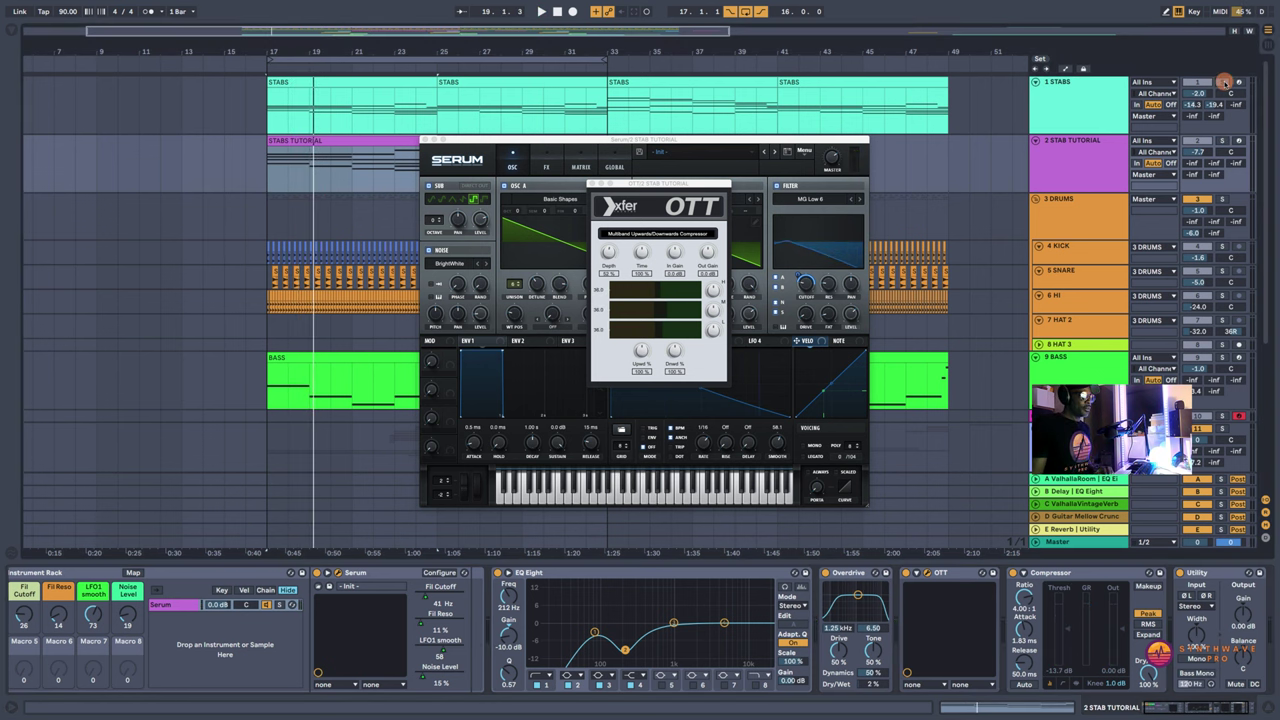
key(space)
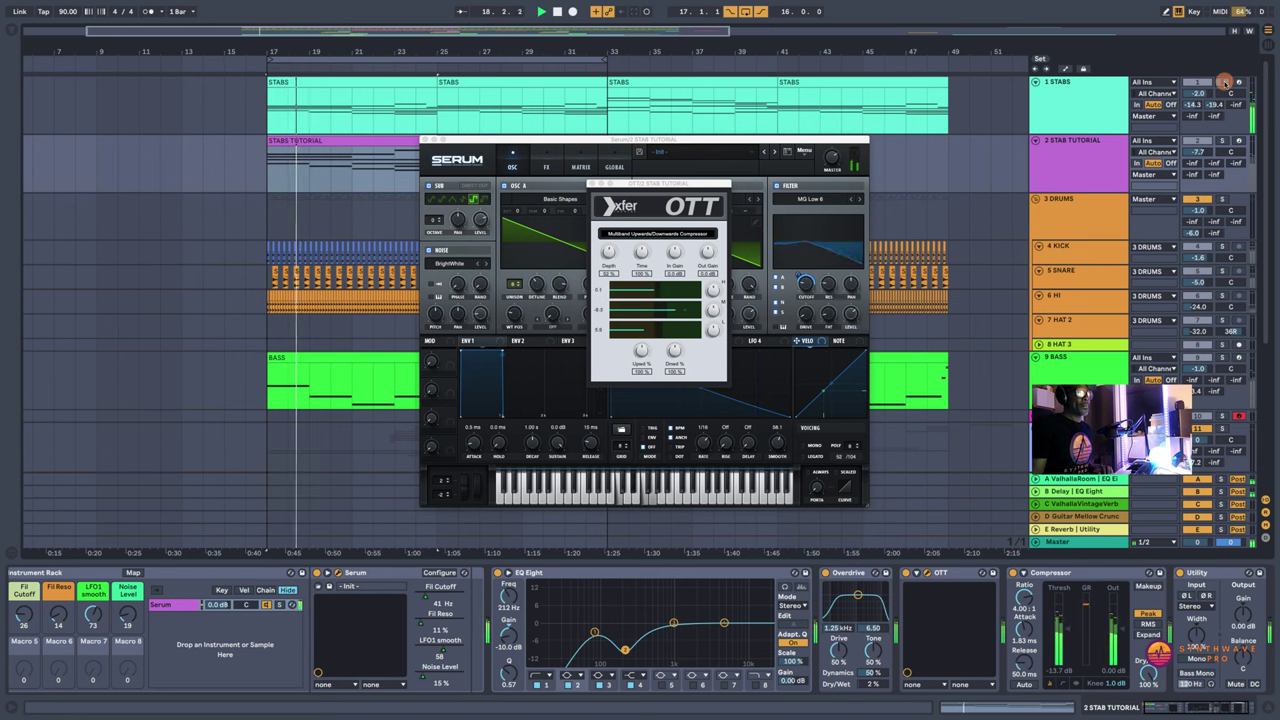
click(1098, 161)
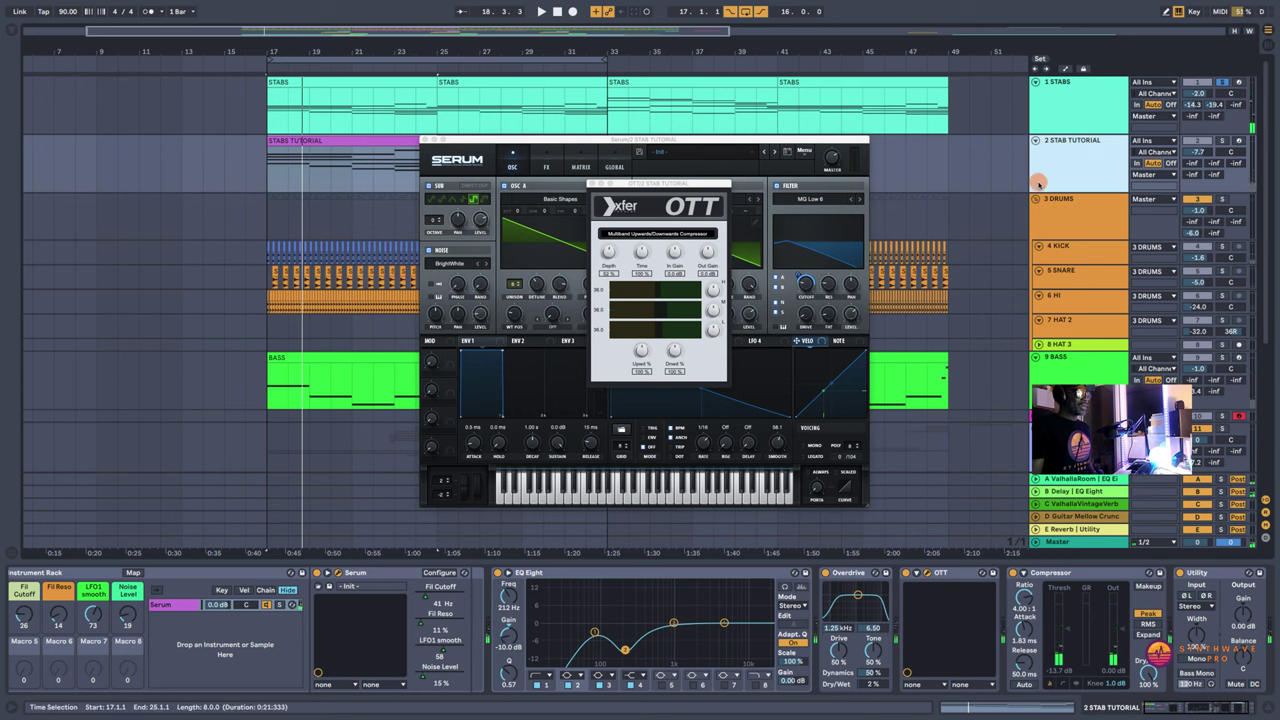
Step: Close the OTT window, search the plug-ins for "lfo" and insert LFOTool after the Compressor
click(593, 184)
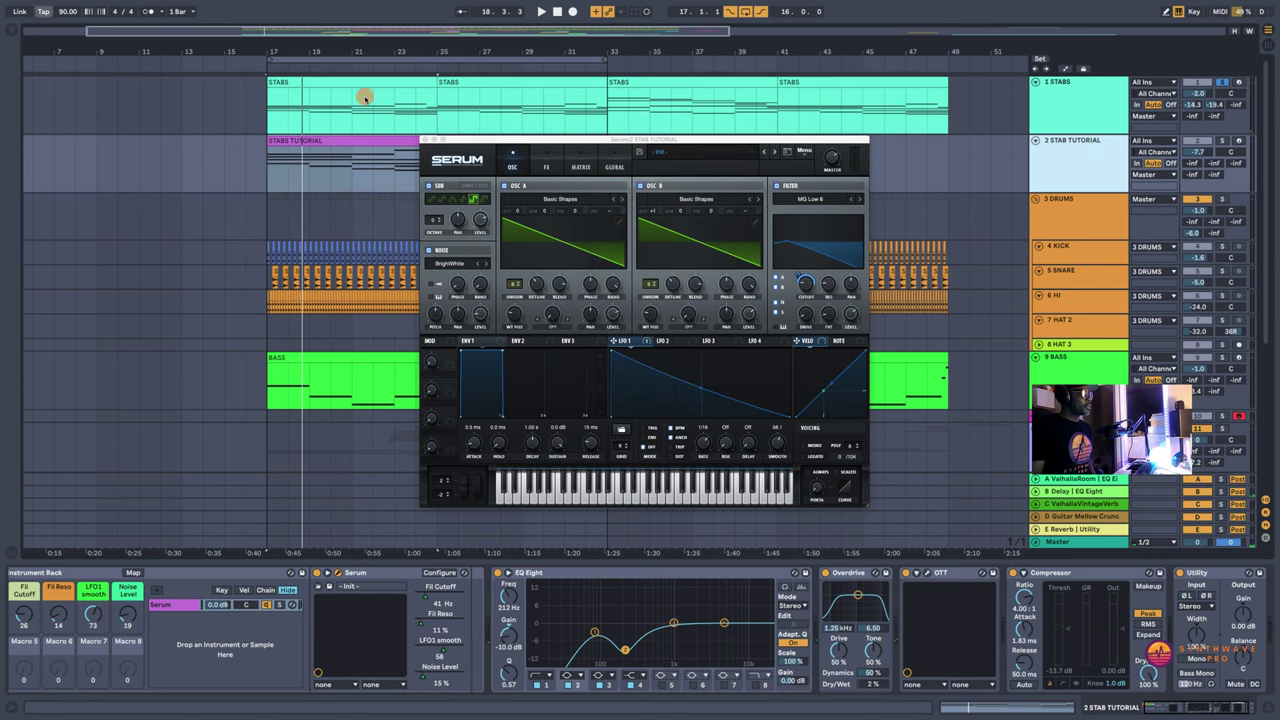
click(10, 30)
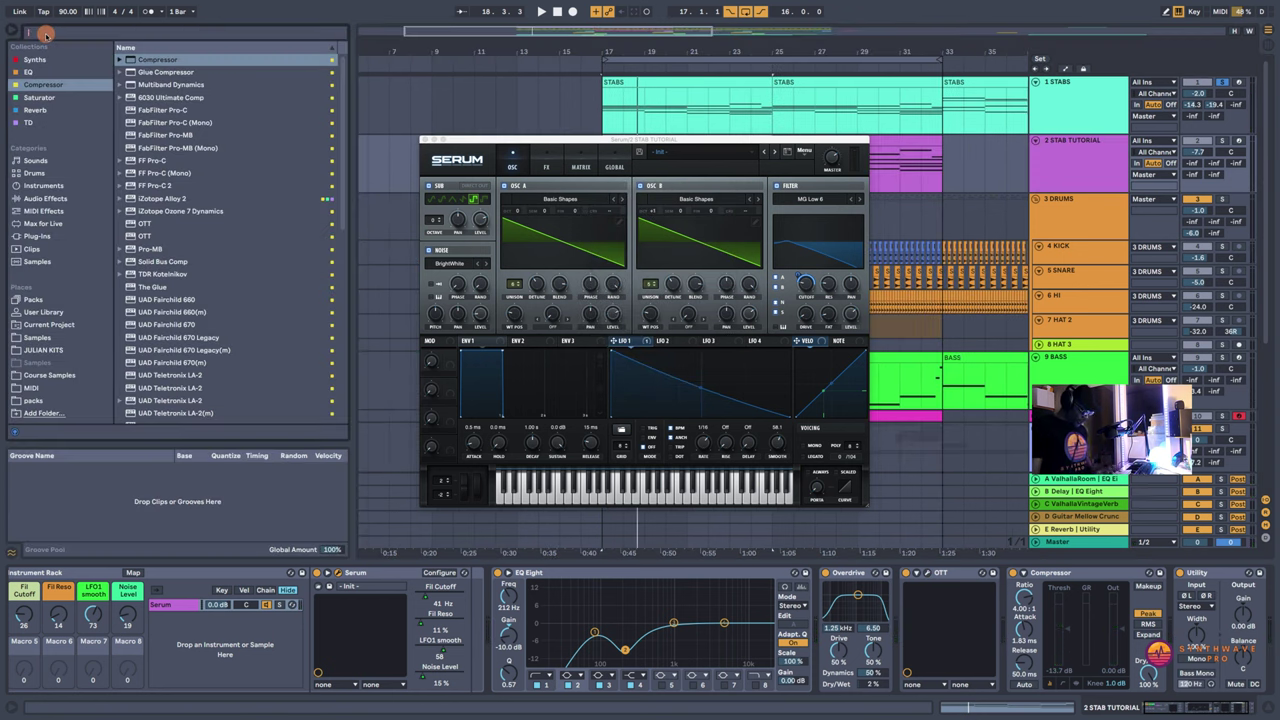
click(45, 35)
text(lfo)
click(40, 234)
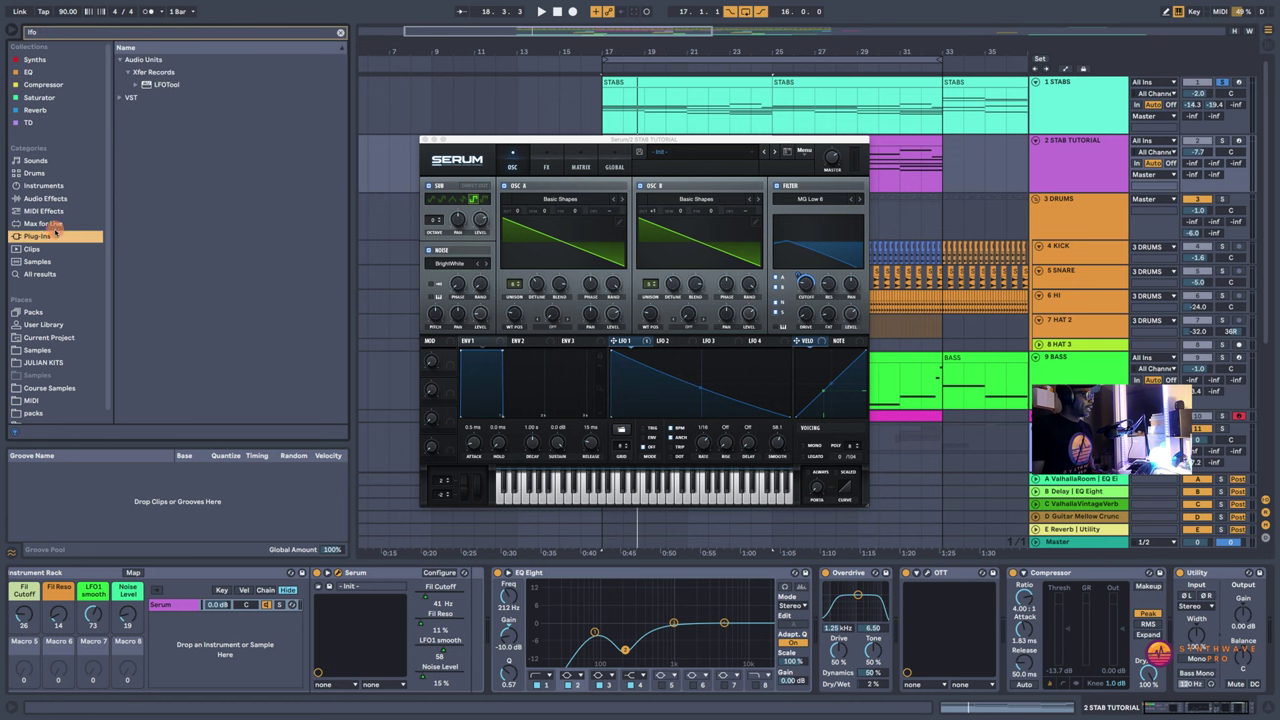
click(146, 84)
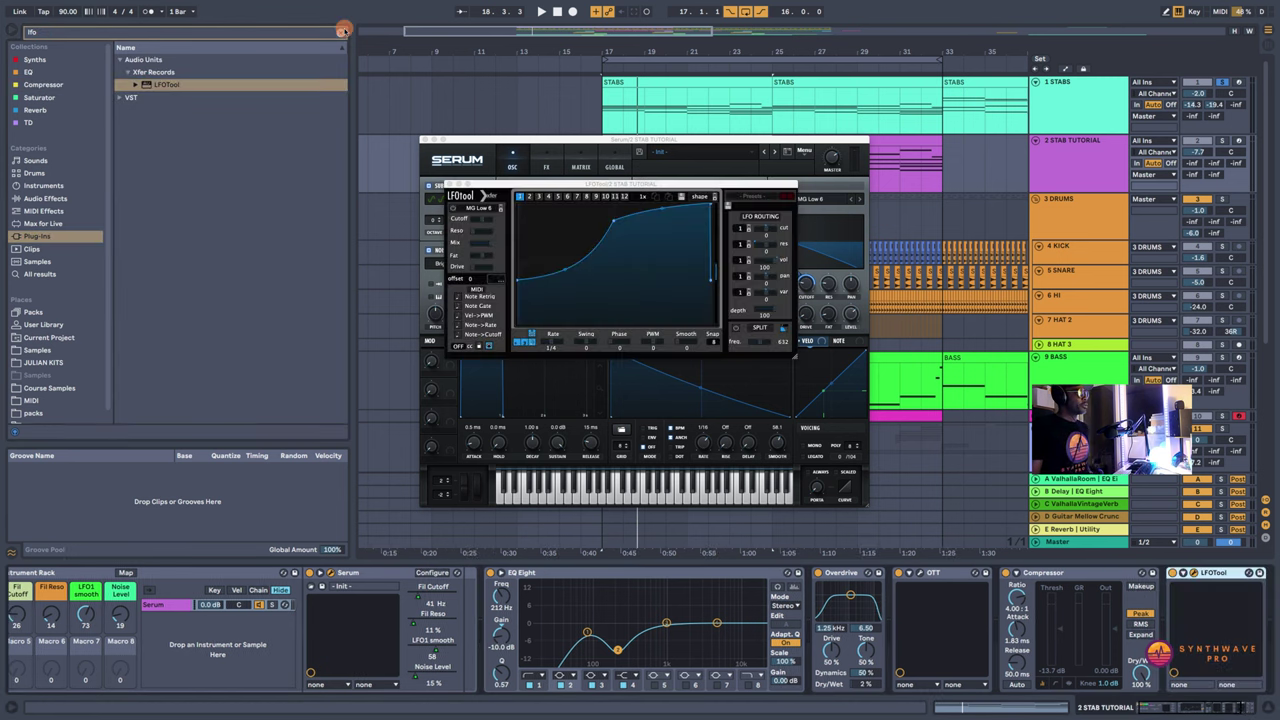
click(341, 32)
click(13, 31)
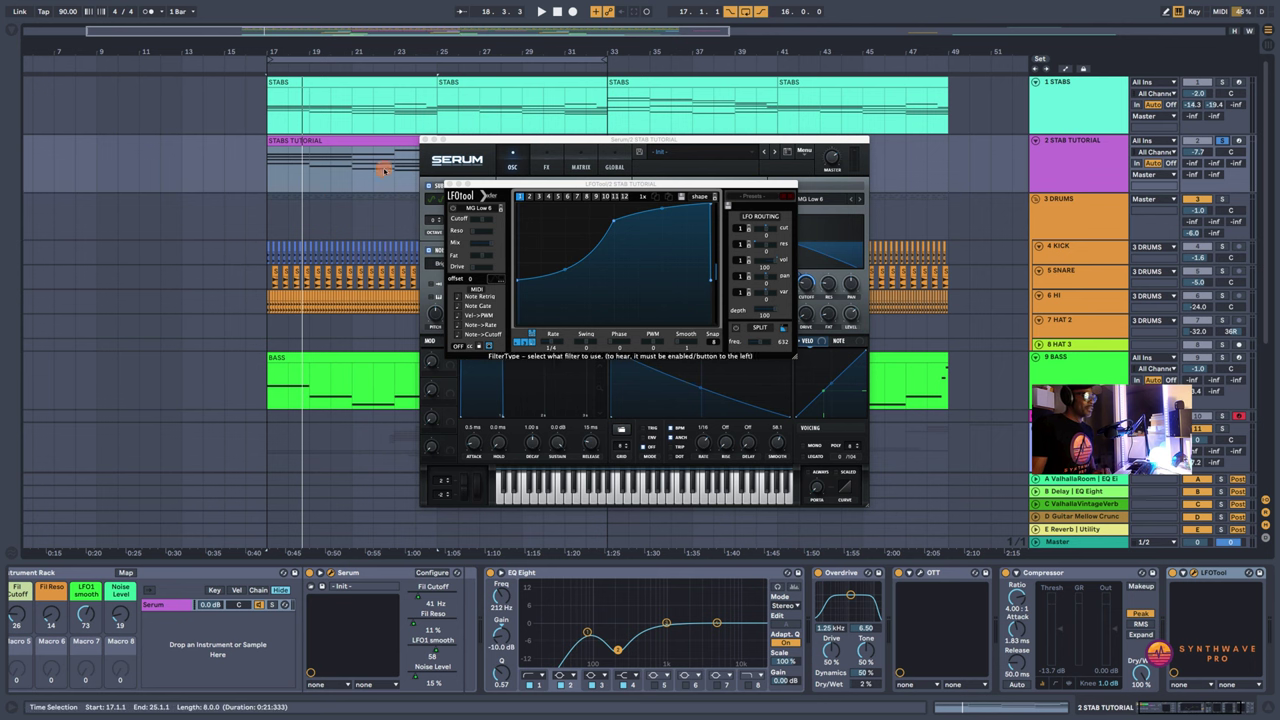
Step: Deepen LFOTool's volume curve during playback by lowering its start point and raising the middle point to full level
key(space)
mouse_move(520, 282)
mouse_down()
mouse_move(517, 272)
mouse_move(516, 299)
mouse_up()
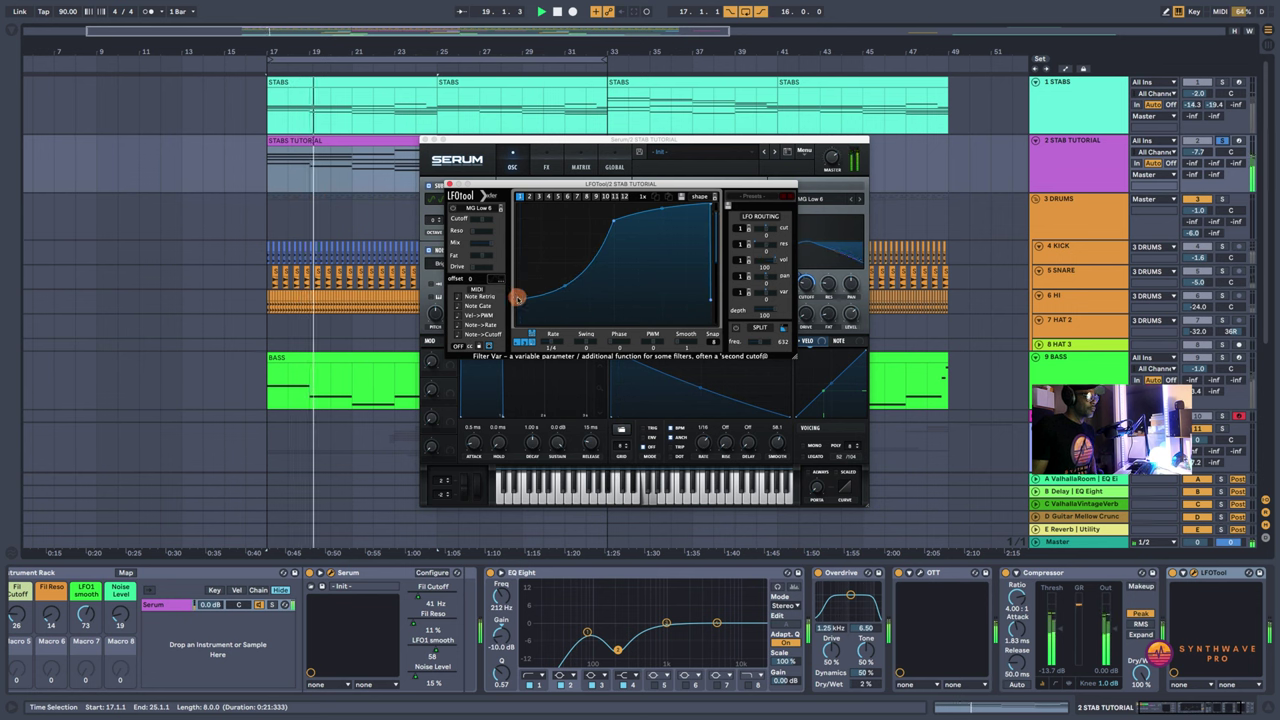
drag(614, 221, 616, 201)
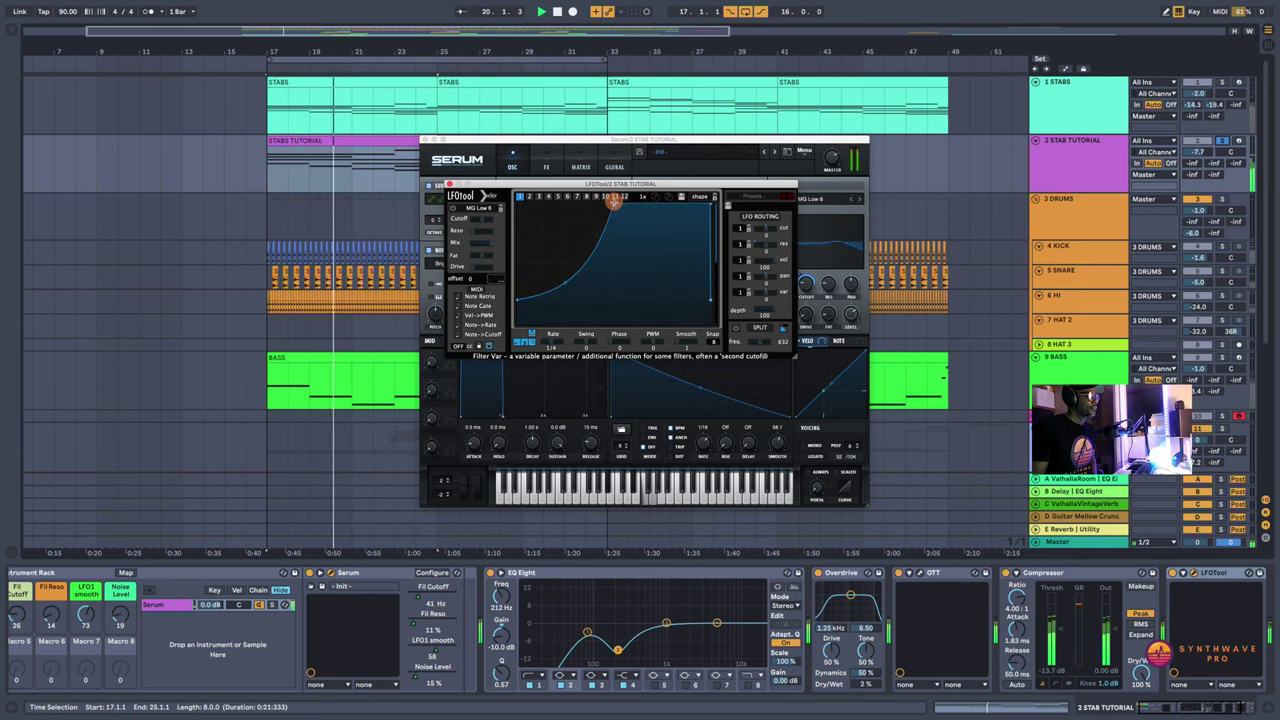
Step: Raise the STAB TUTORIAL volume to -4.0 dB while switching solo between it and STABS to match loudness
click(1221, 84)
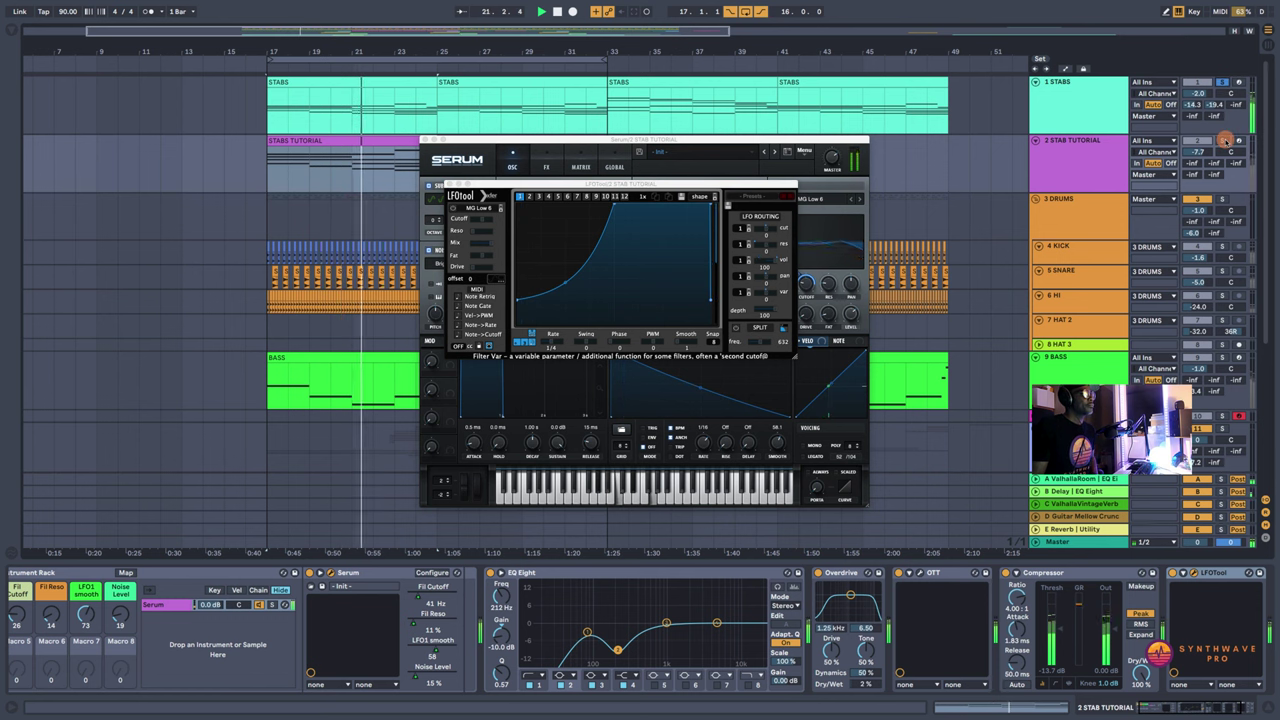
click(1220, 140)
drag(1205, 153, 1206, 153)
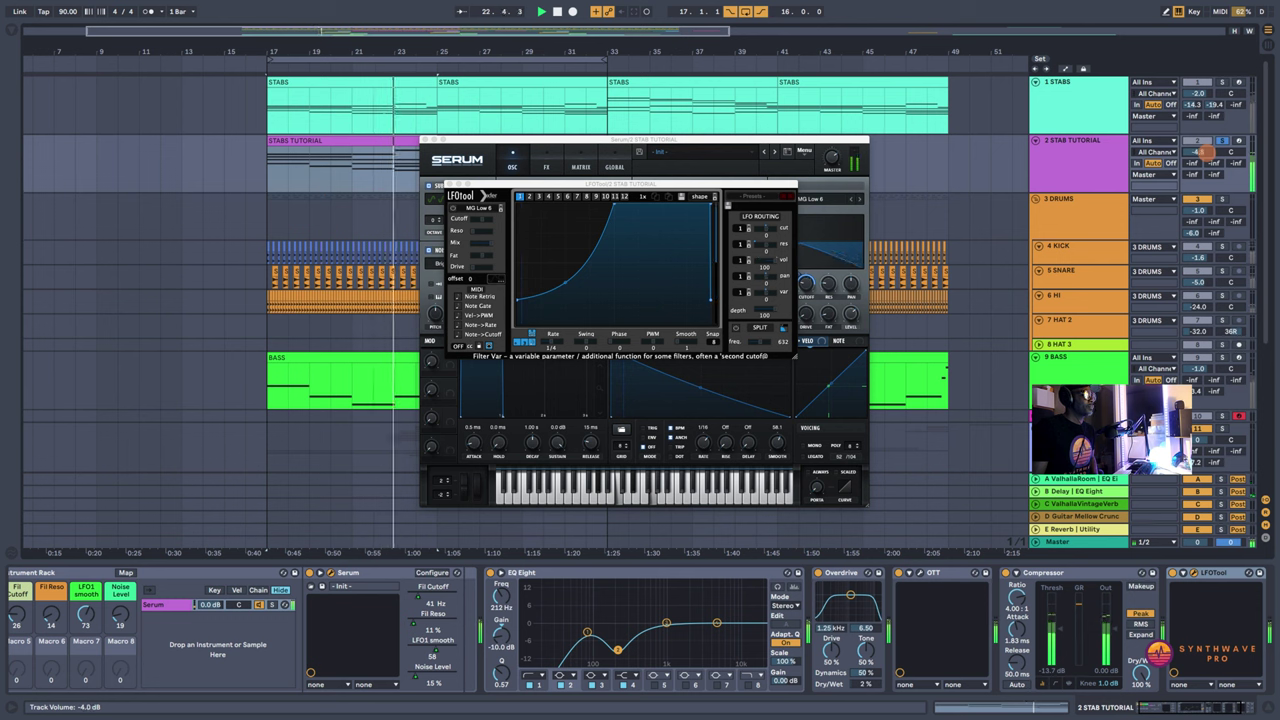
click(1221, 81)
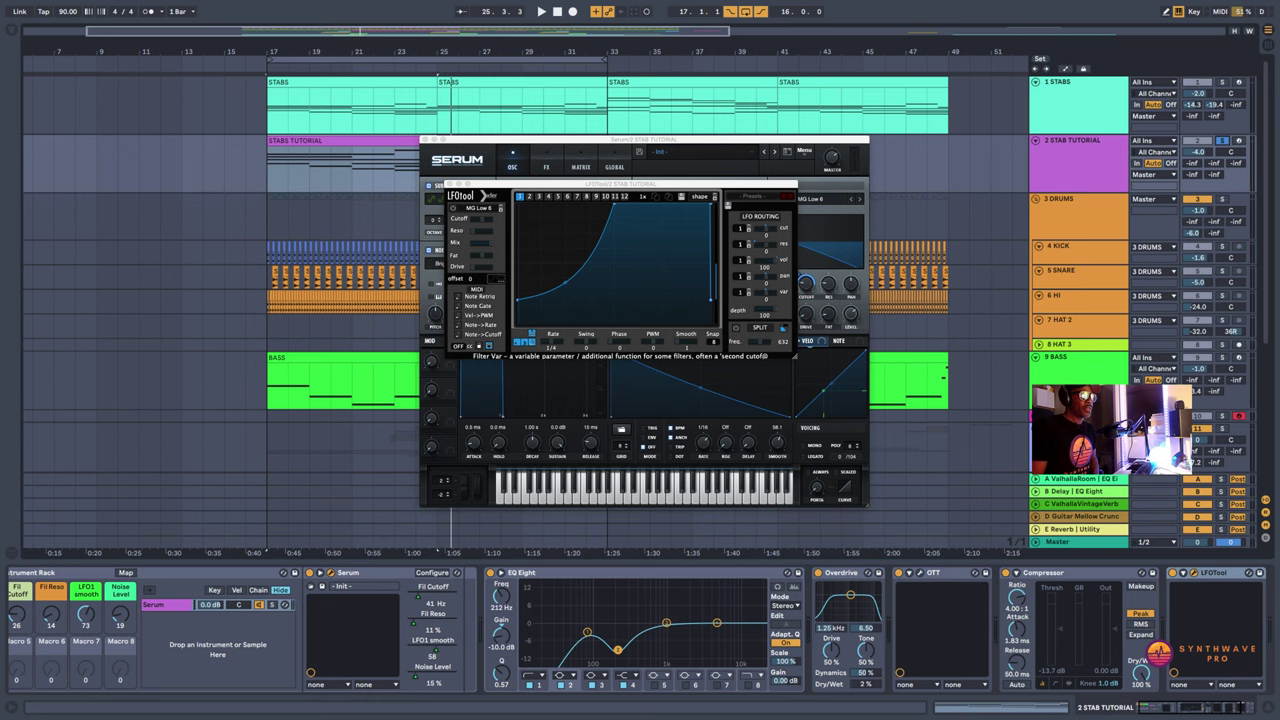
Step: Review the ValhallaRoom and Delay returns, and set STAB TUTORIAL's ValhallaRoom send to -14.7 dB, toggling that return to compare
click(1057, 482)
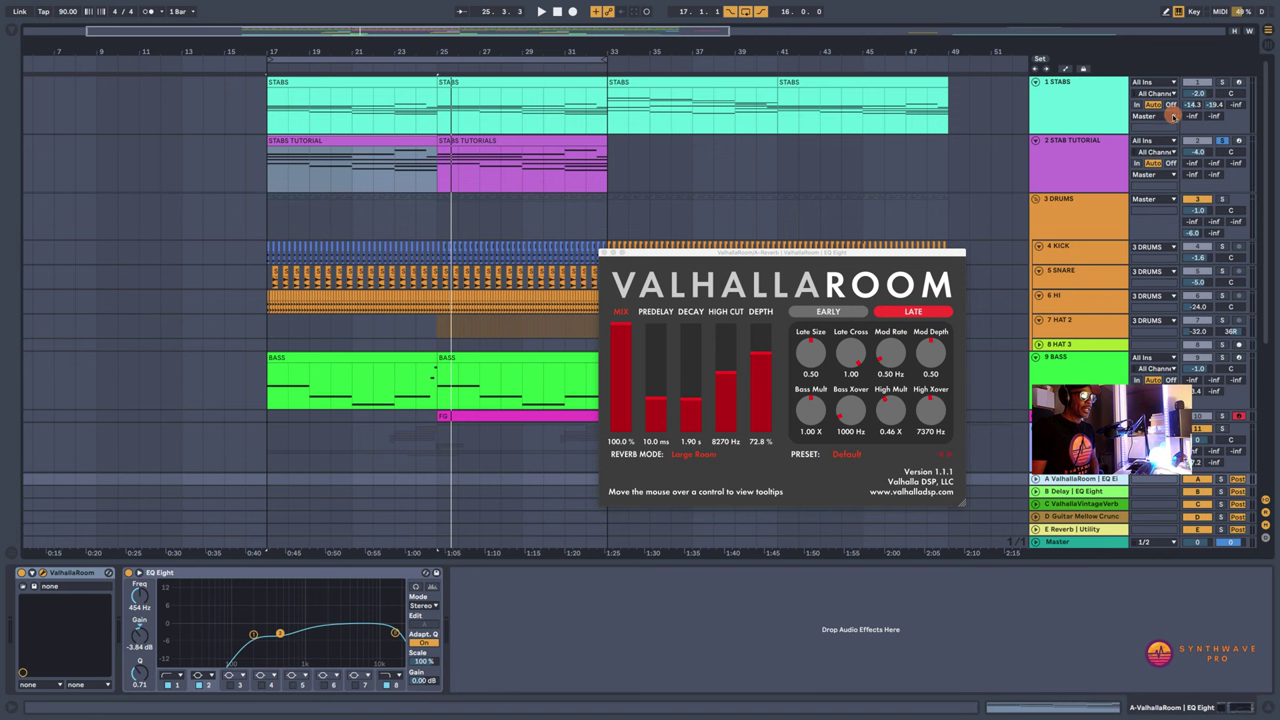
click(1090, 492)
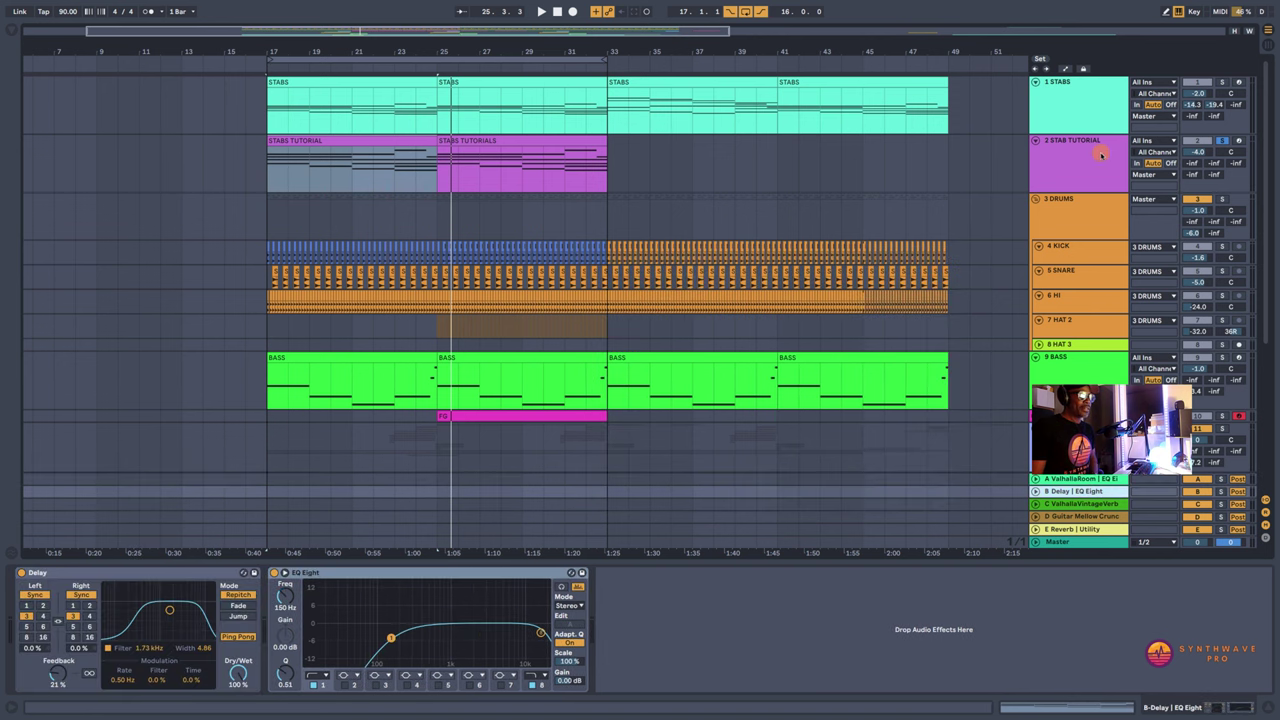
click(1101, 154)
key(space)
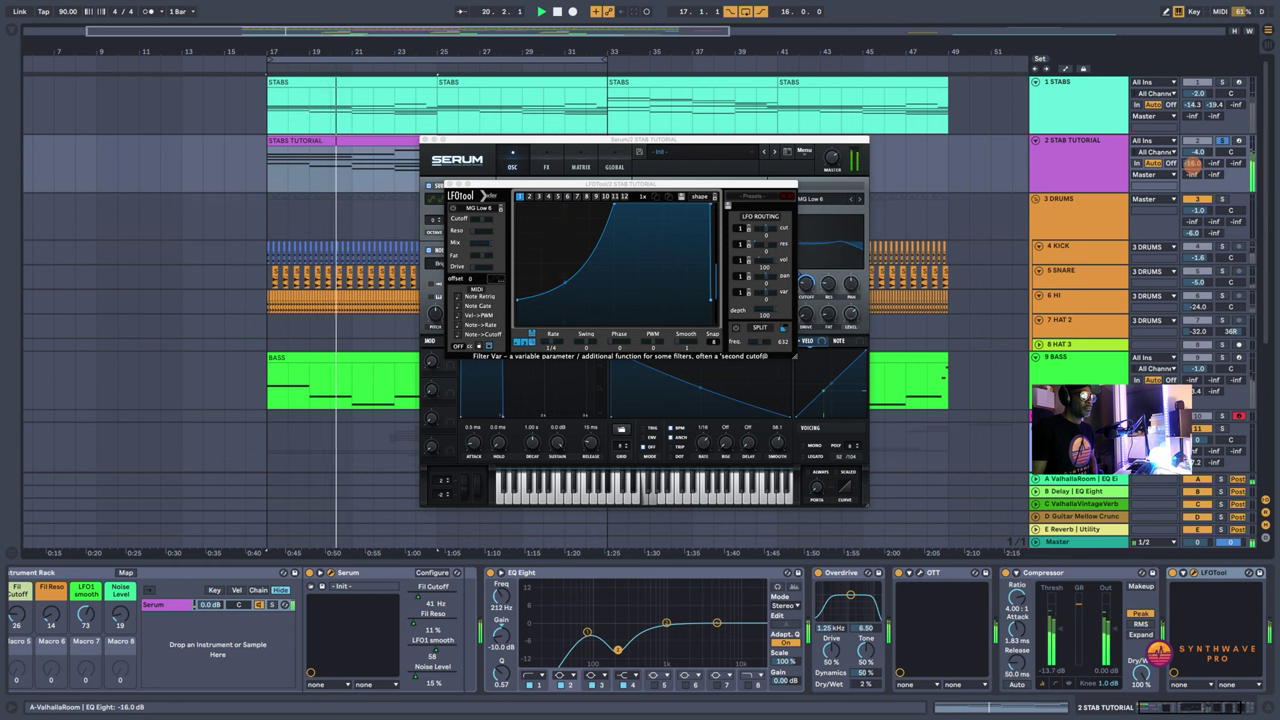
click(1202, 481)
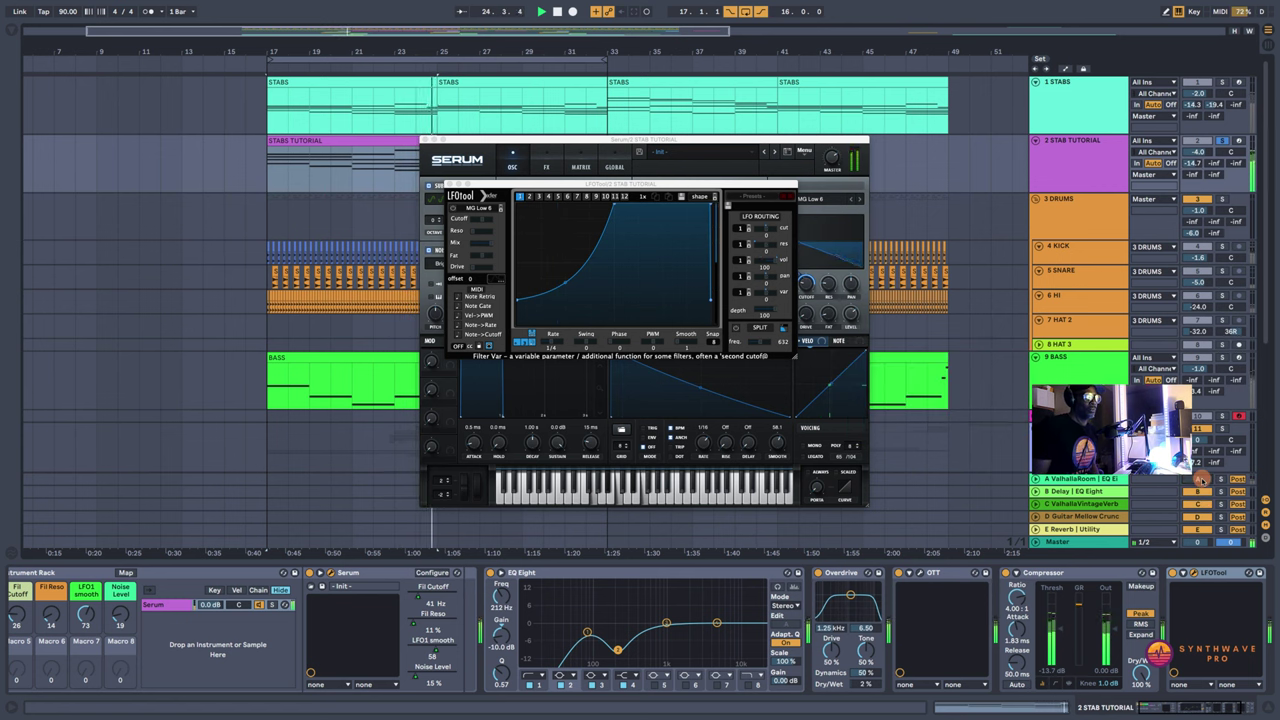
click(1202, 481)
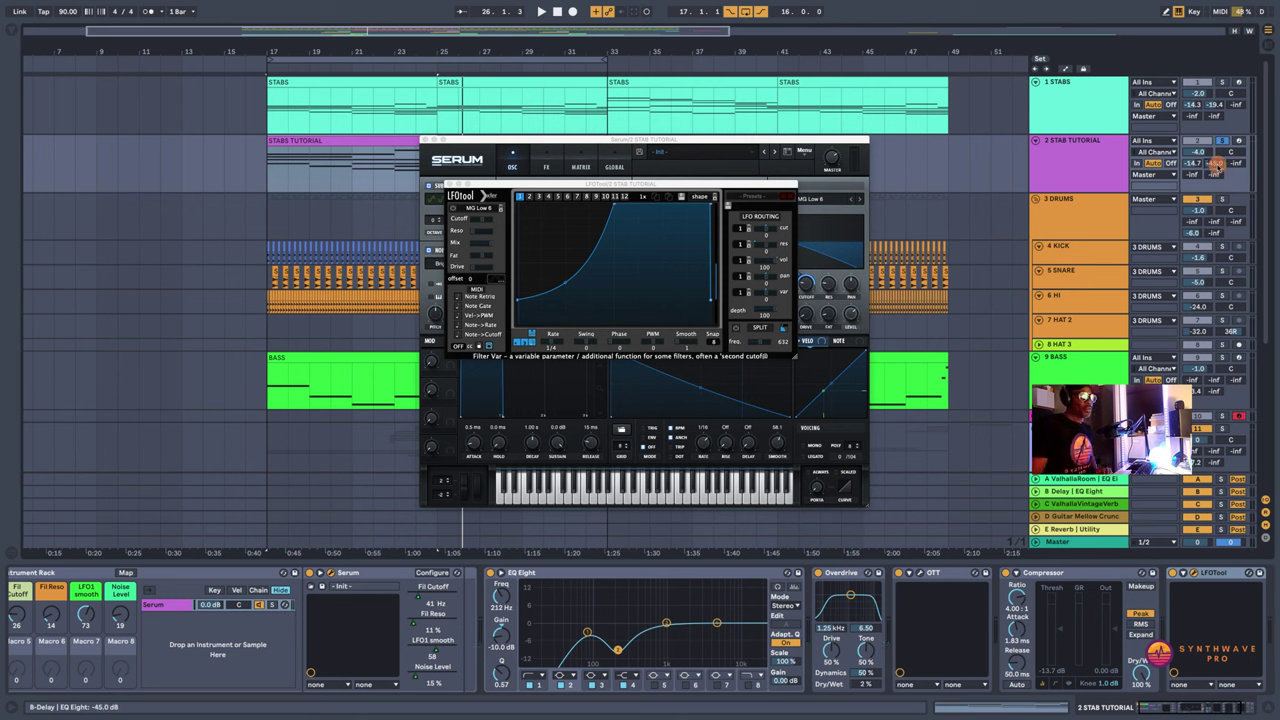
Step: Raise STAB TUTORIAL's Delay send to -19.4 dB during playback, switching the ValhallaRoom and Delay returns off and on to compare
key(space)
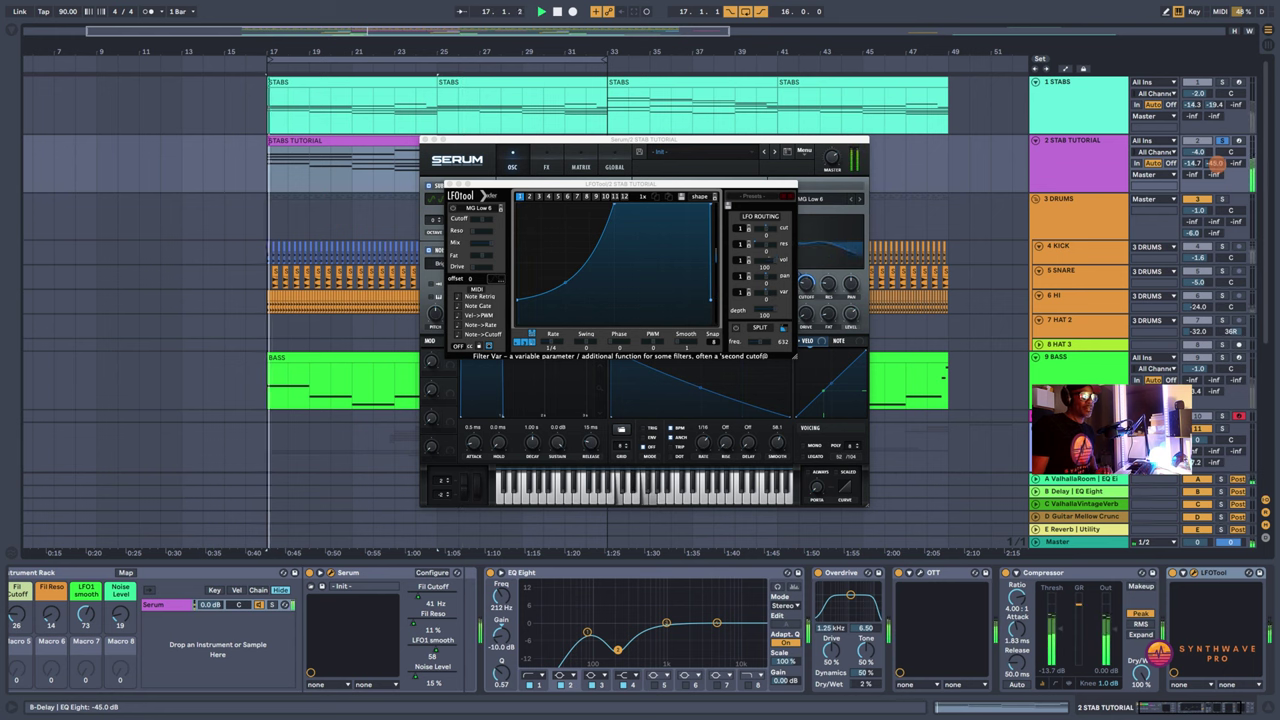
click(1205, 480)
click(1200, 493)
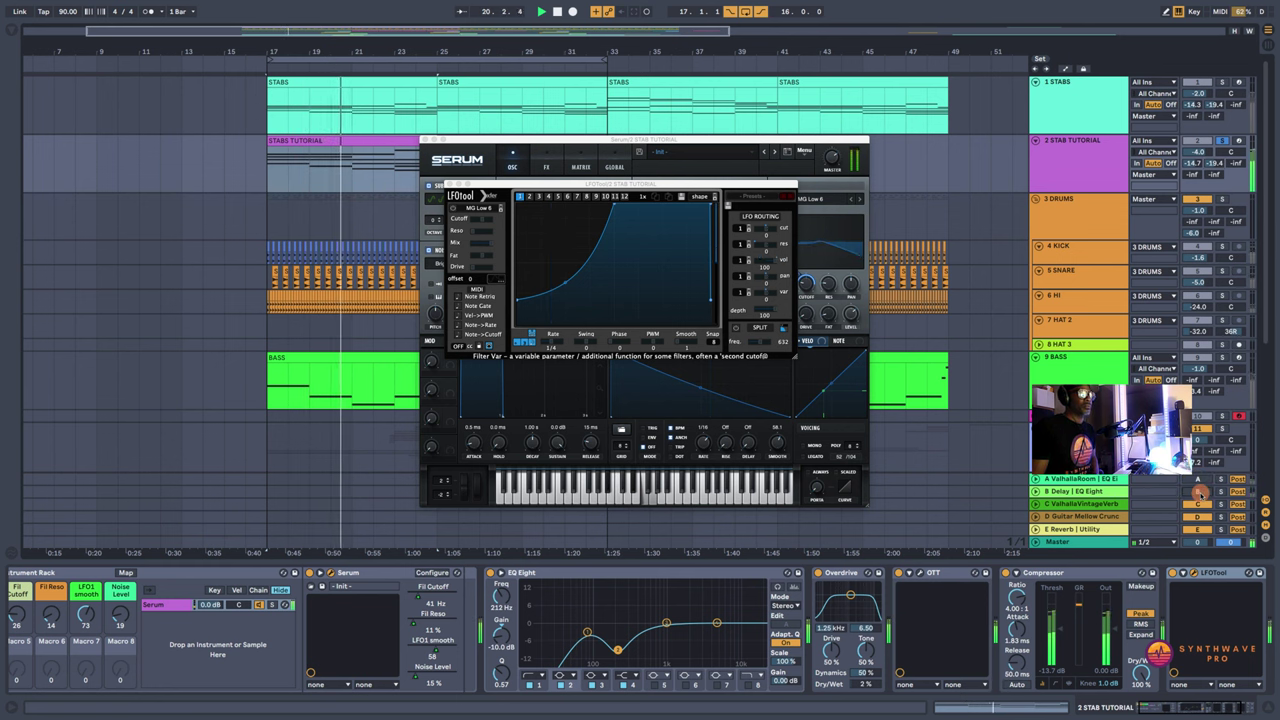
click(1200, 492)
click(1200, 480)
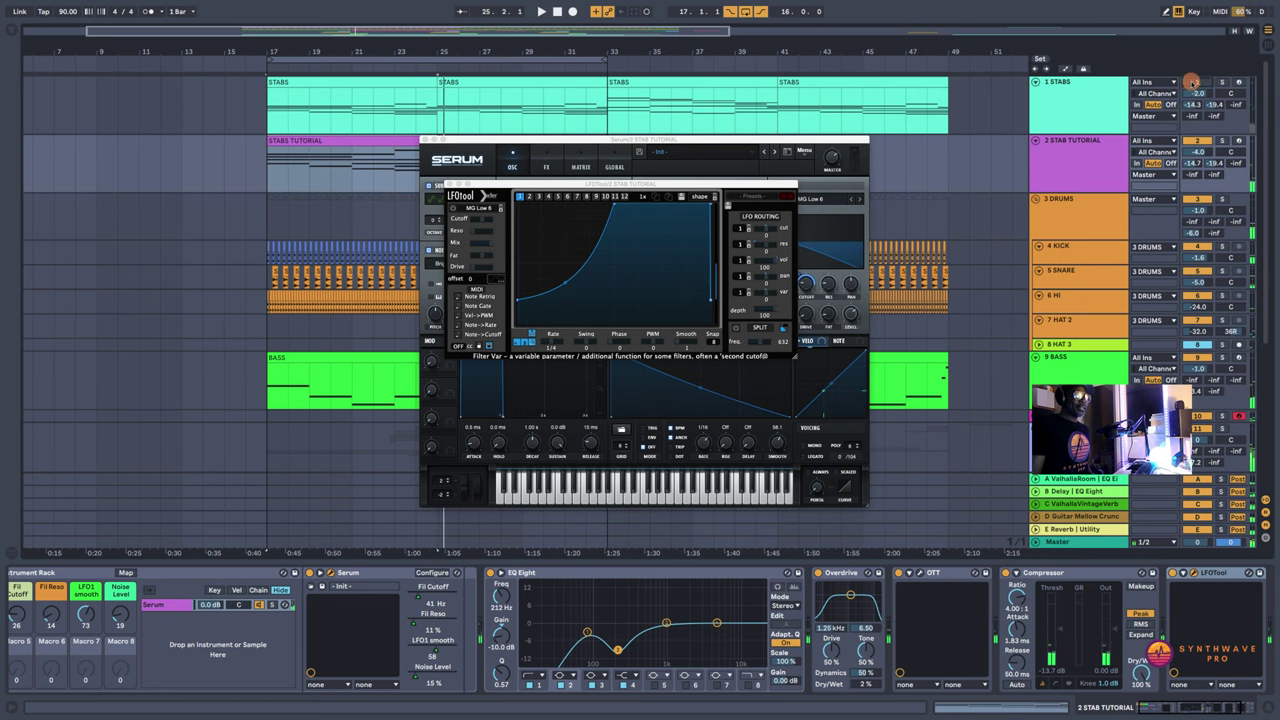
Step: Switch solo between STABS and STAB TUTORIAL during playback and set the STAB TUTORIAL volume to -3.8 dB
click(1221, 82)
key(space)
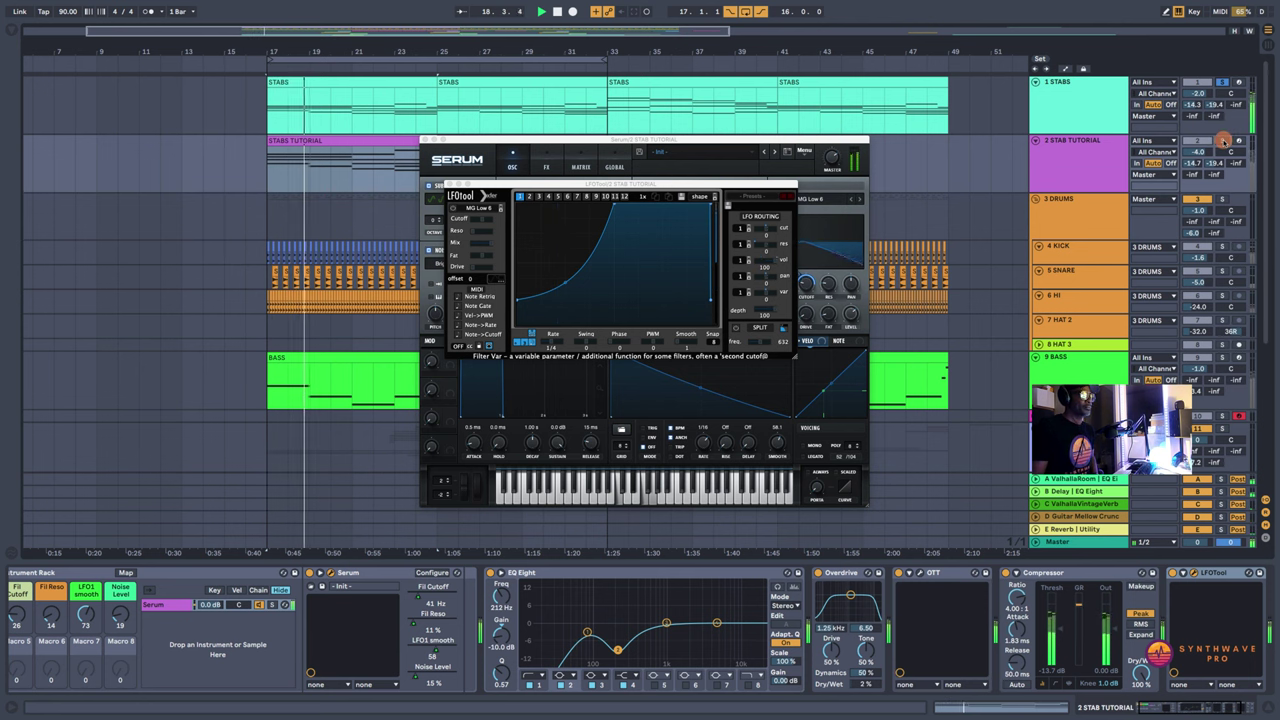
click(1223, 141)
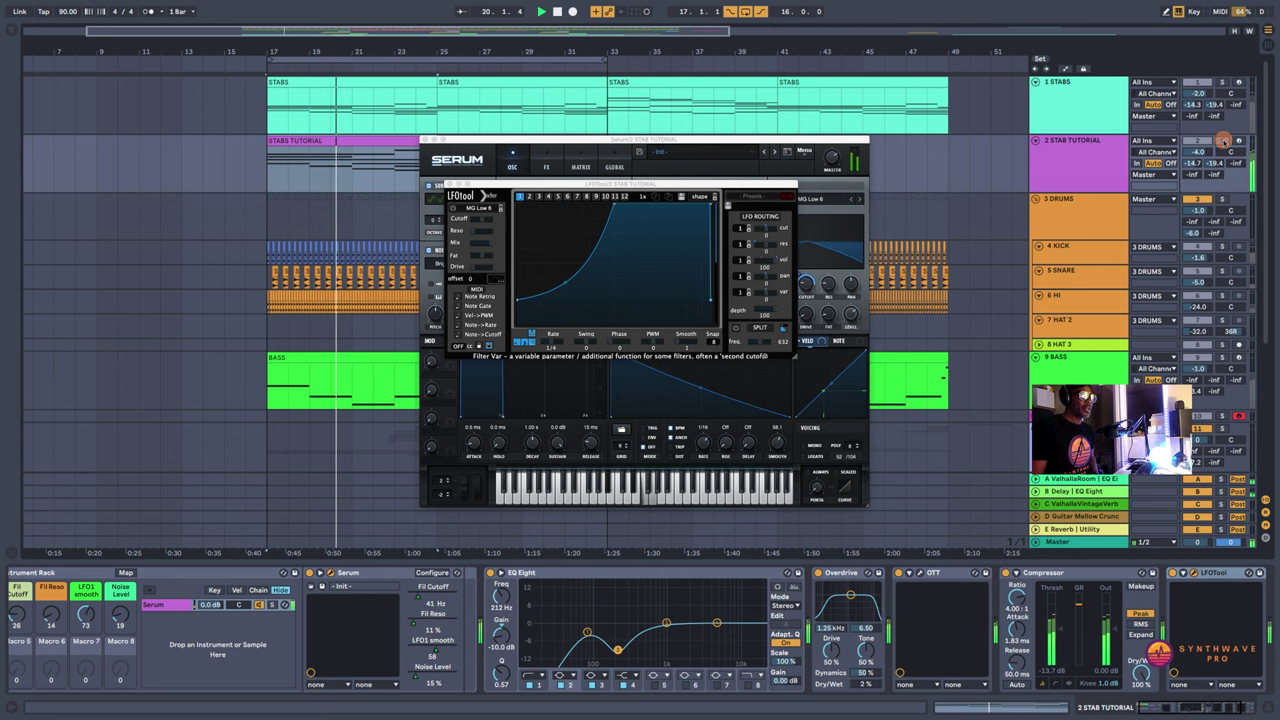
drag(1207, 154, 1209, 152)
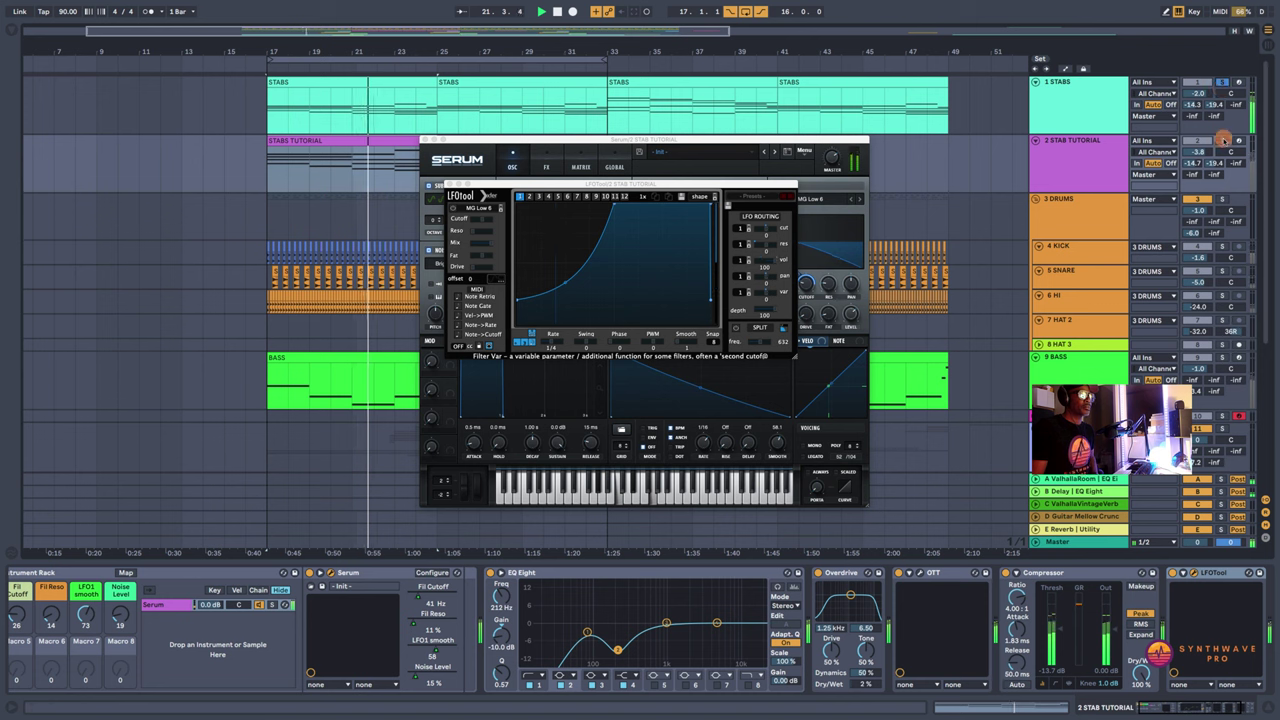
click(1222, 141)
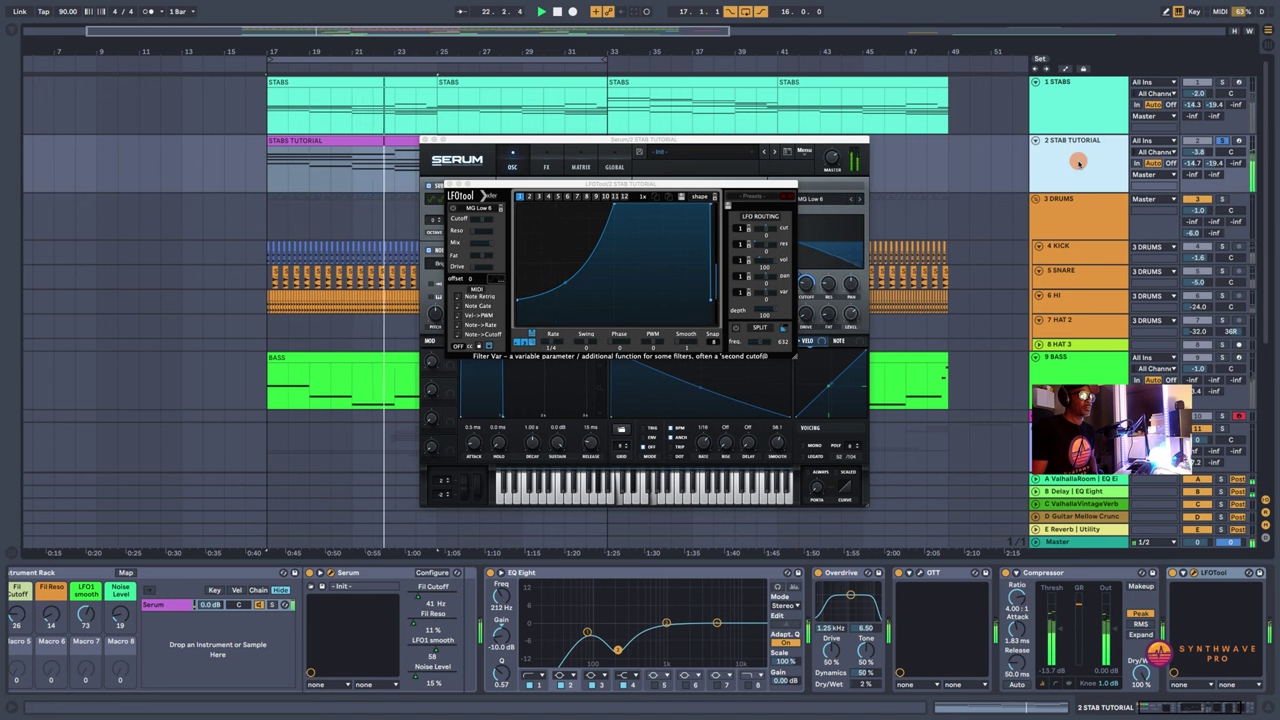
Step: Set the low-mid dip in STAB TUTORIAL's EQ Eight to 230 Hz, -11.0 dB gain and a Q of 0.50
click(616, 650)
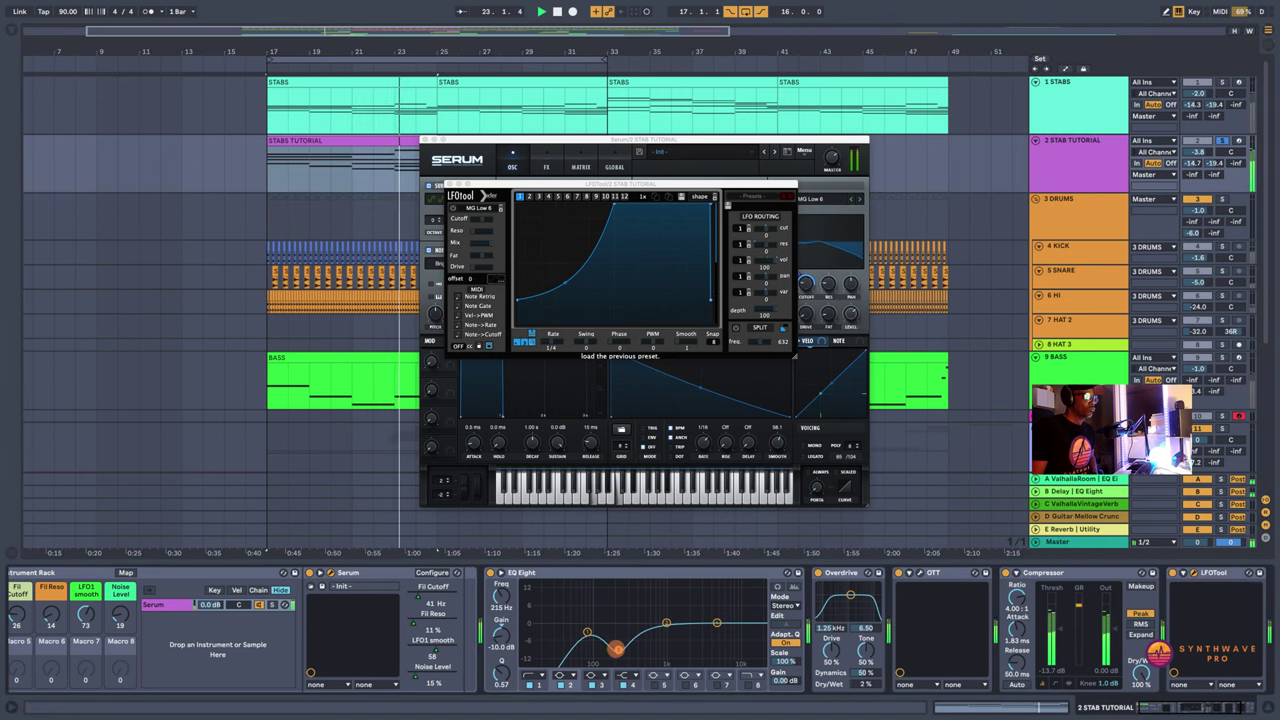
click(1051, 179)
key(space)
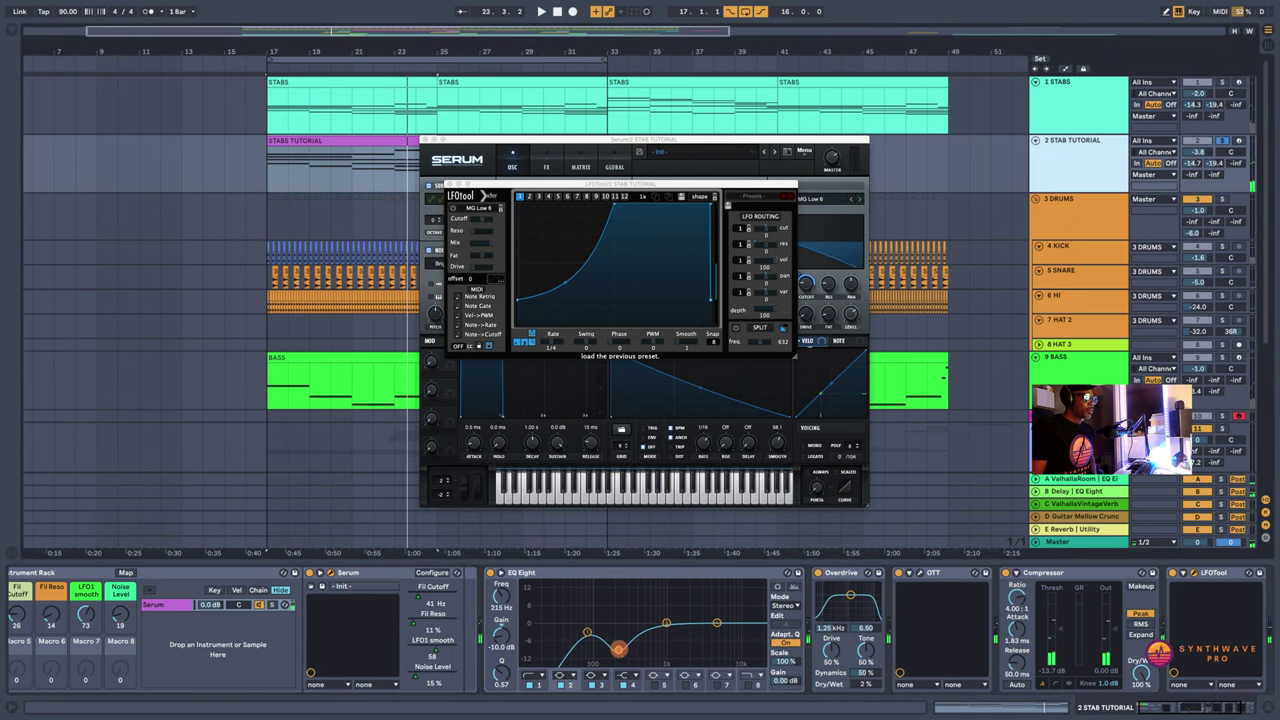
drag(618, 649, 621, 651)
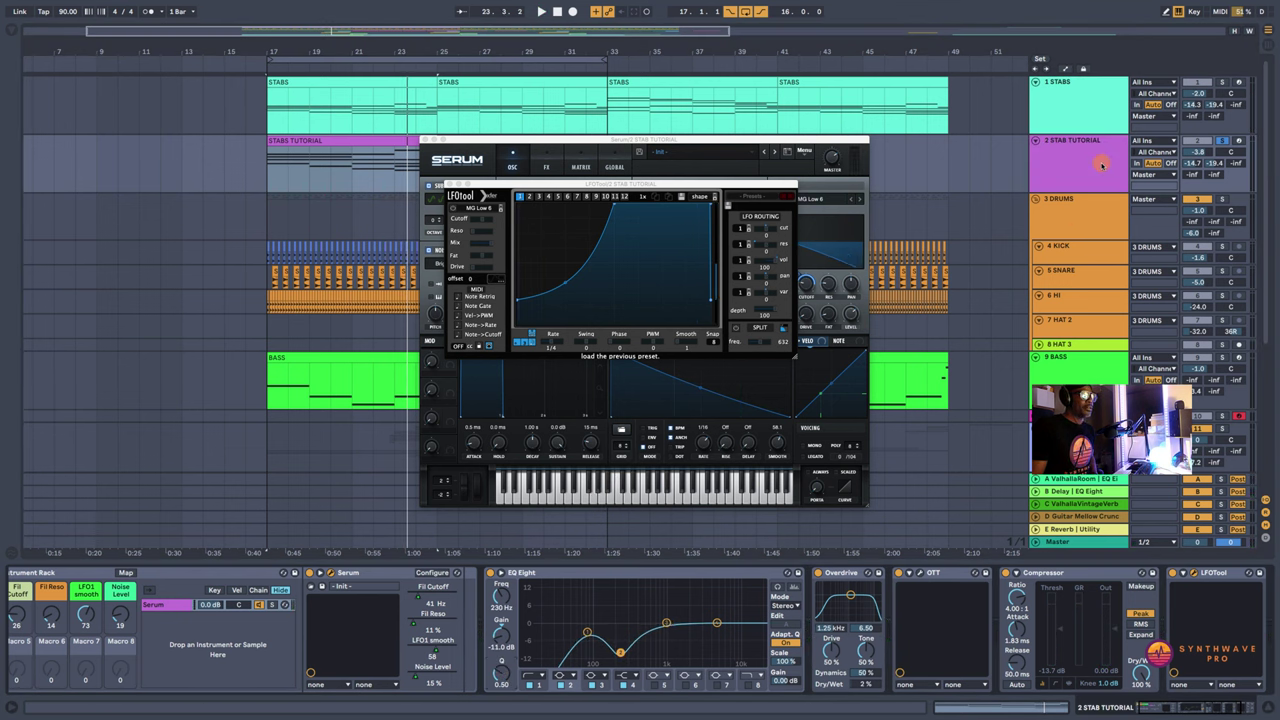
Step: Lower the start point of LFOTool's volume curve slightly, auditioning STAB TUTORIAL soloed and in the full mix
drag(517, 300, 517, 303)
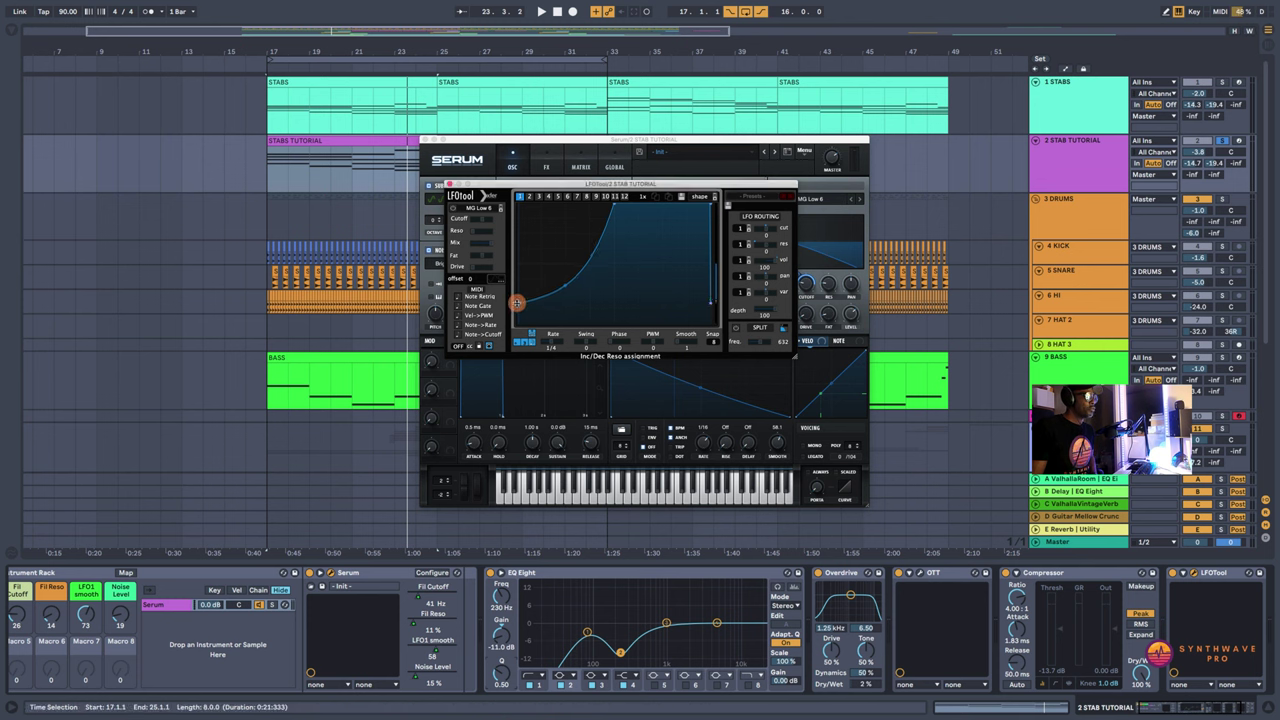
key(space)
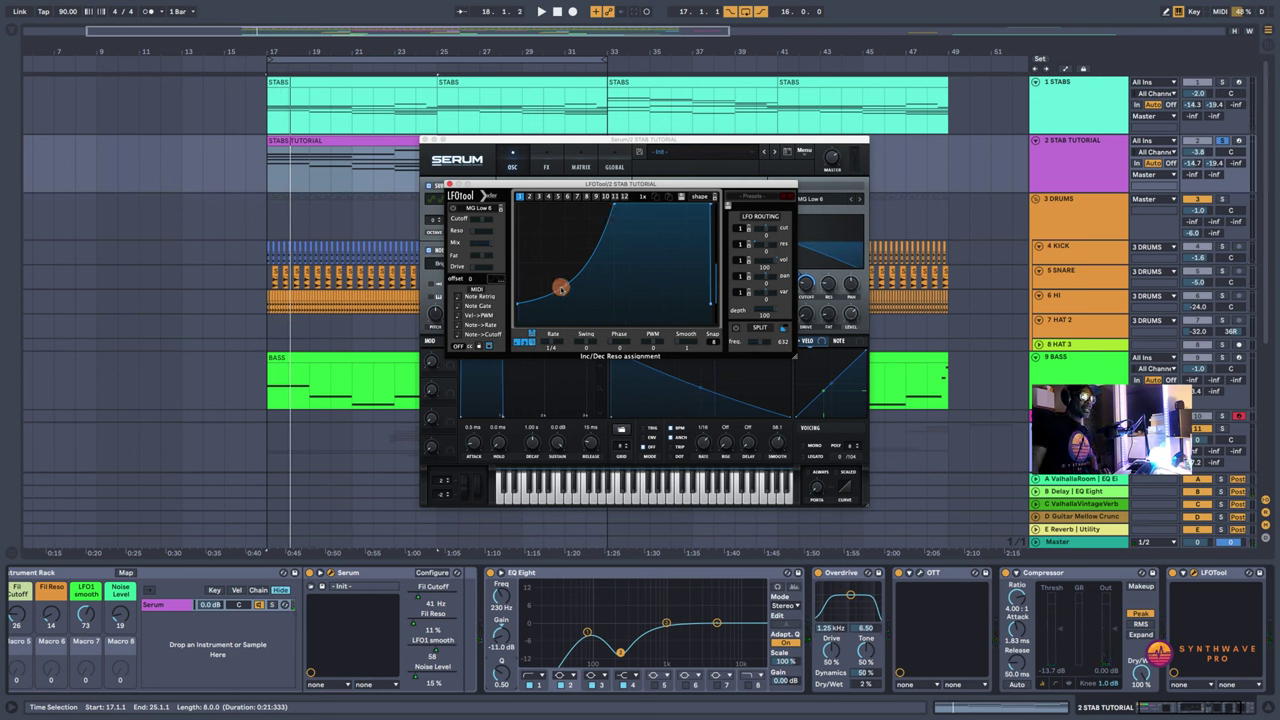
key(space)
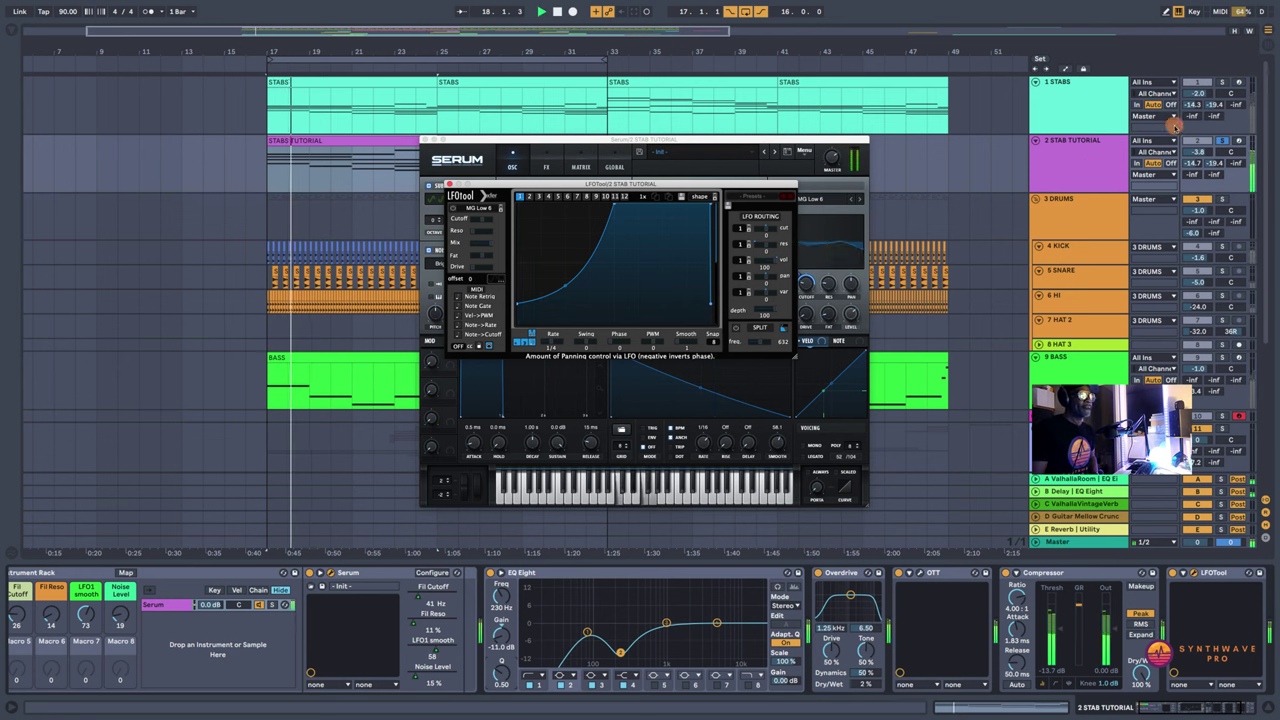
click(1221, 82)
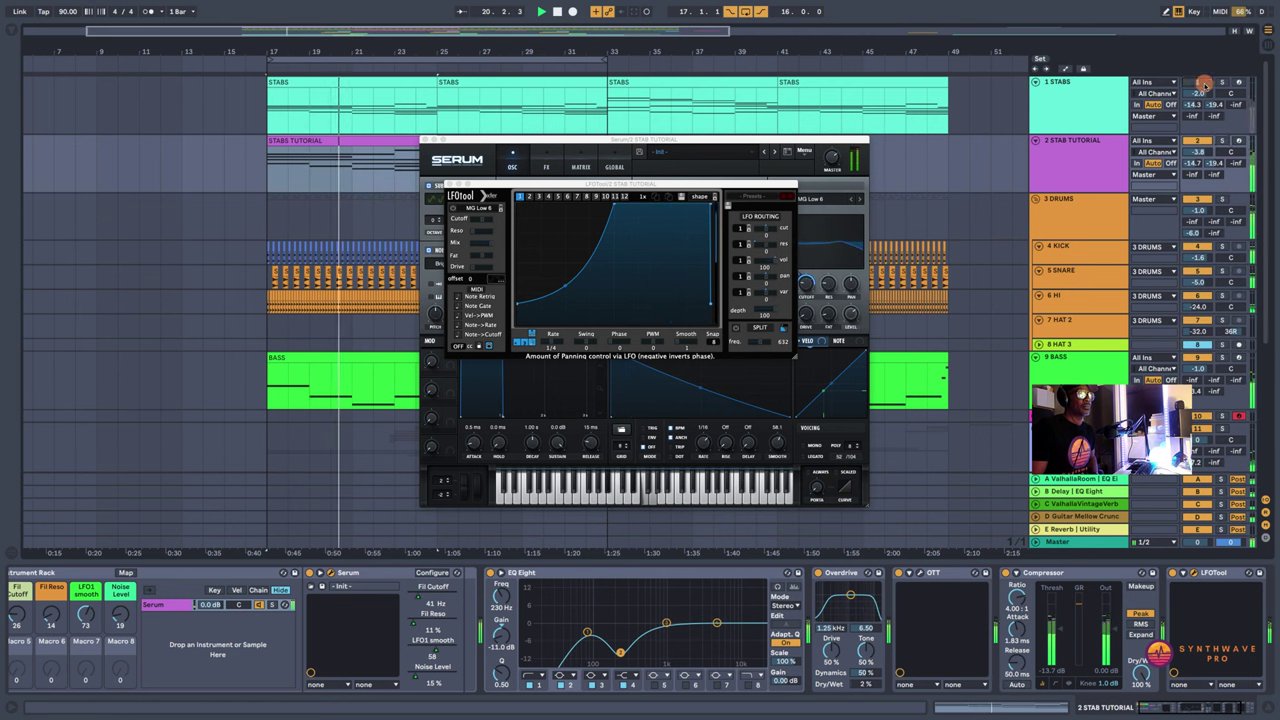
click(1092, 155)
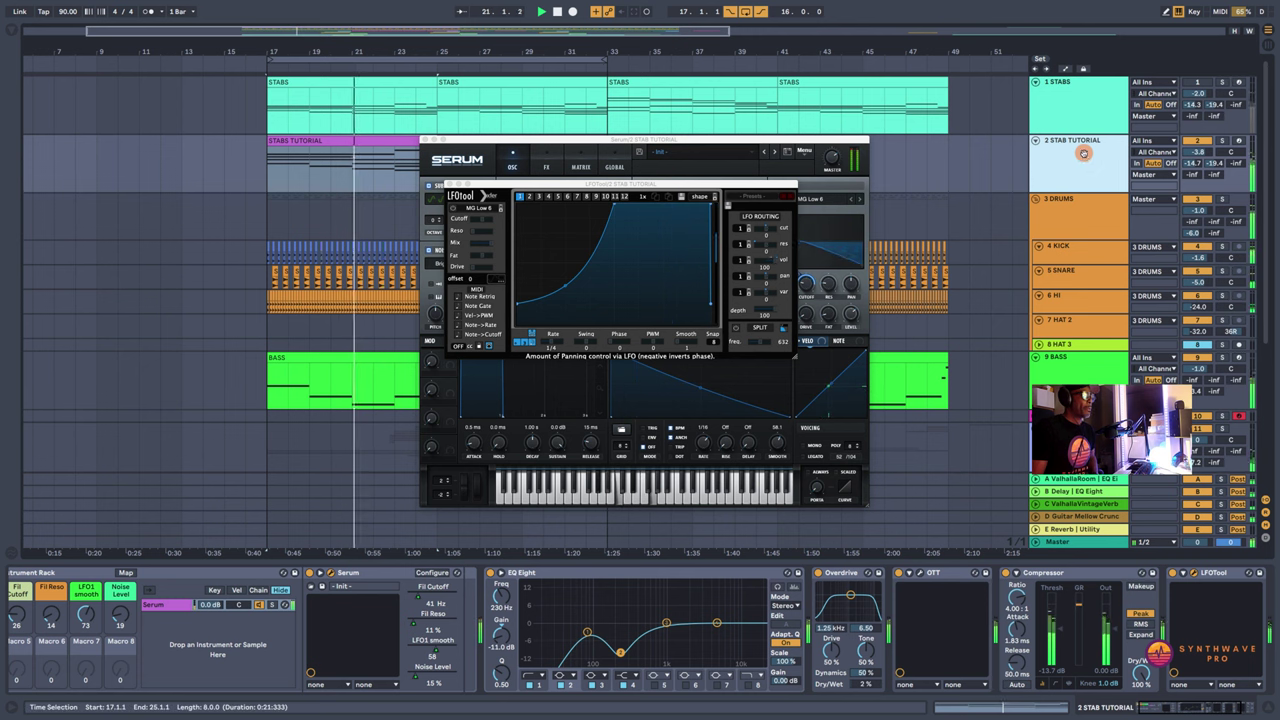
click(517, 305)
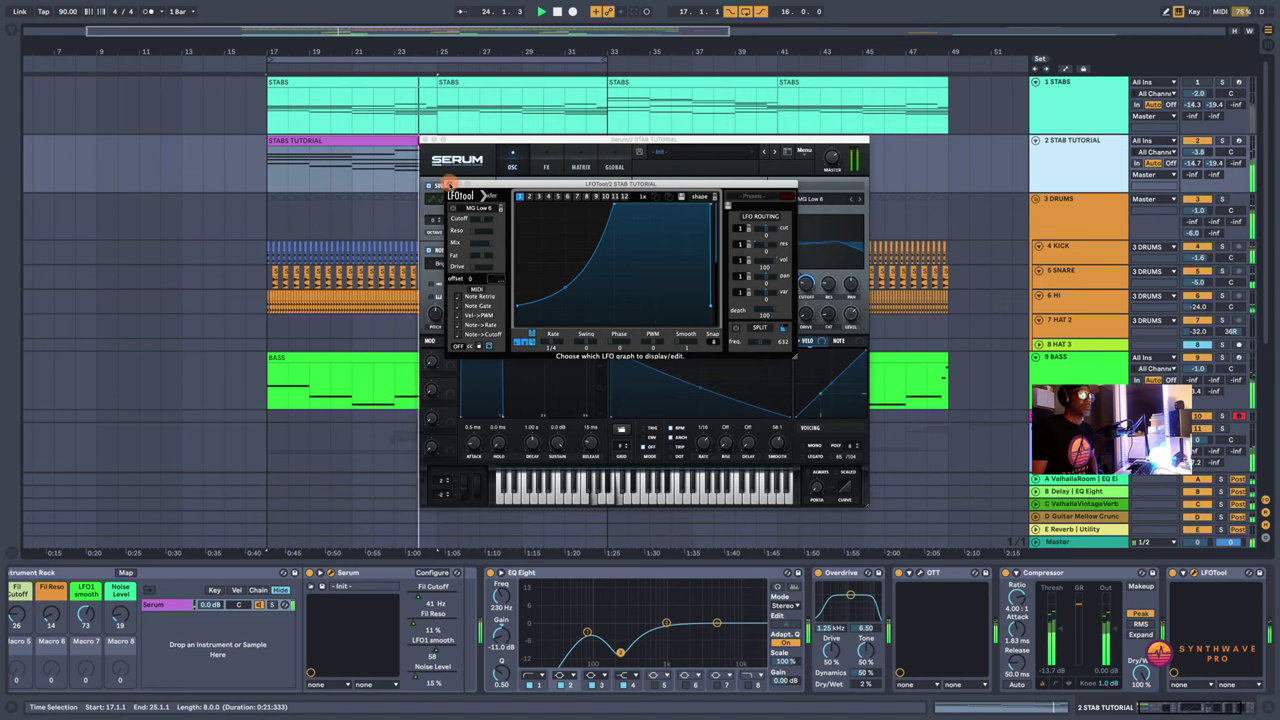
Step: Close the LFOTool window, move the Serum window aside and bring STAB TUTORIAL's Instrument Rack macros fully into view
click(450, 185)
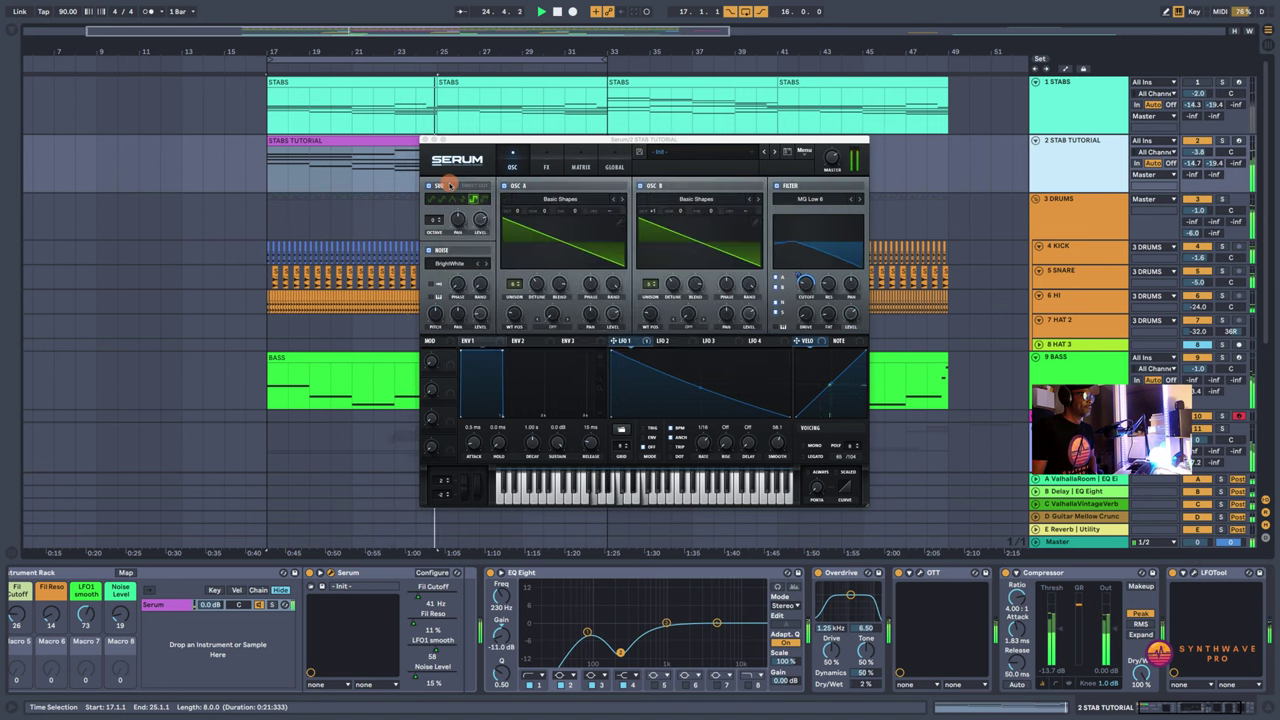
drag(466, 138, 598, 152)
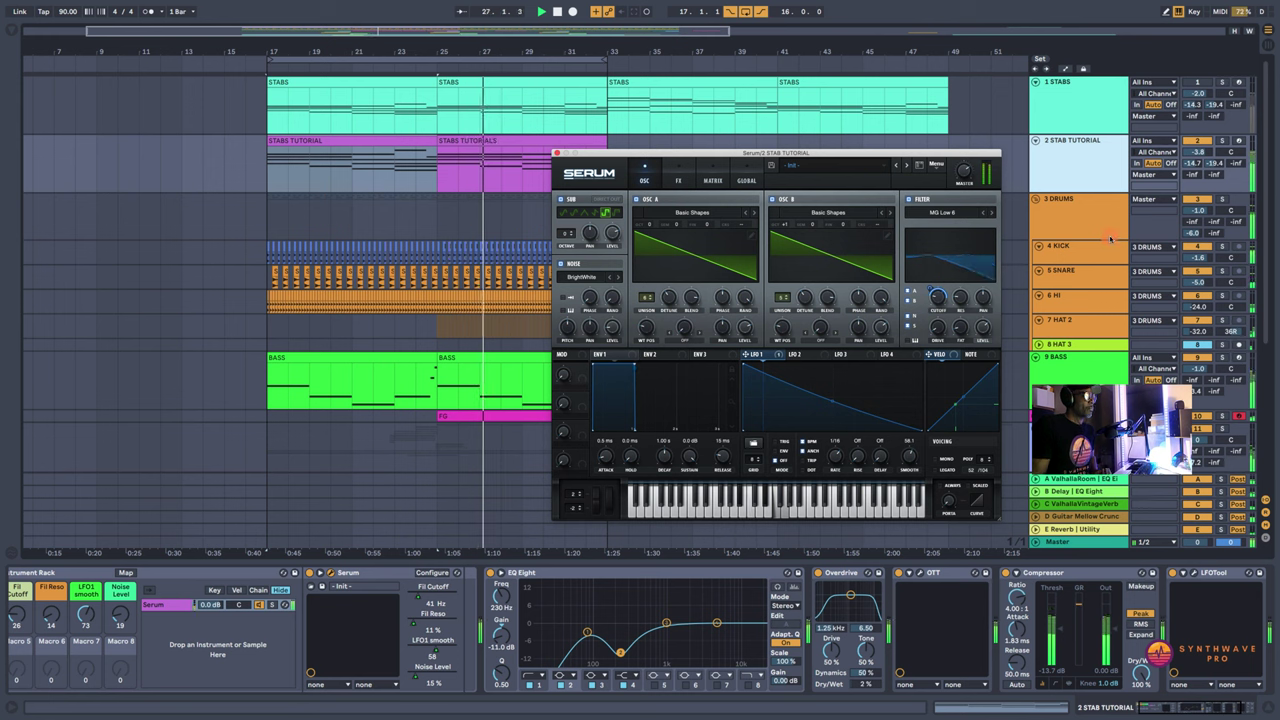
click(1095, 165)
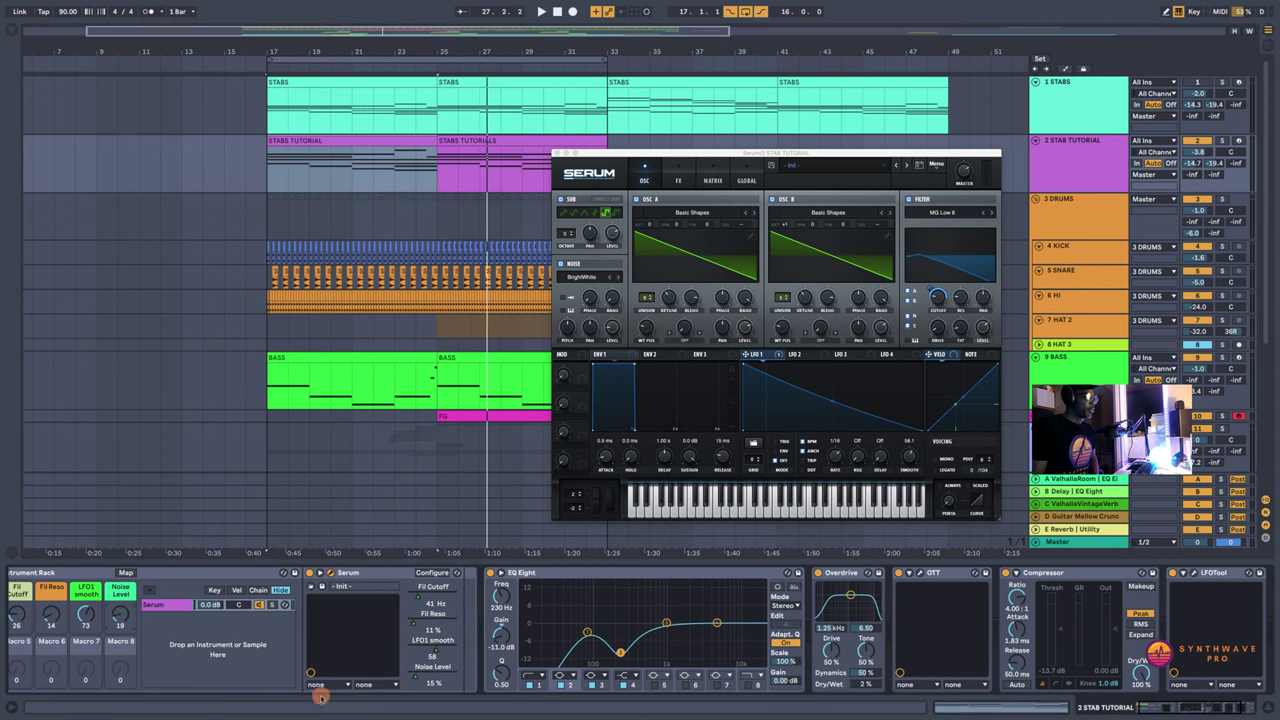
drag(1203, 714, 1148, 710)
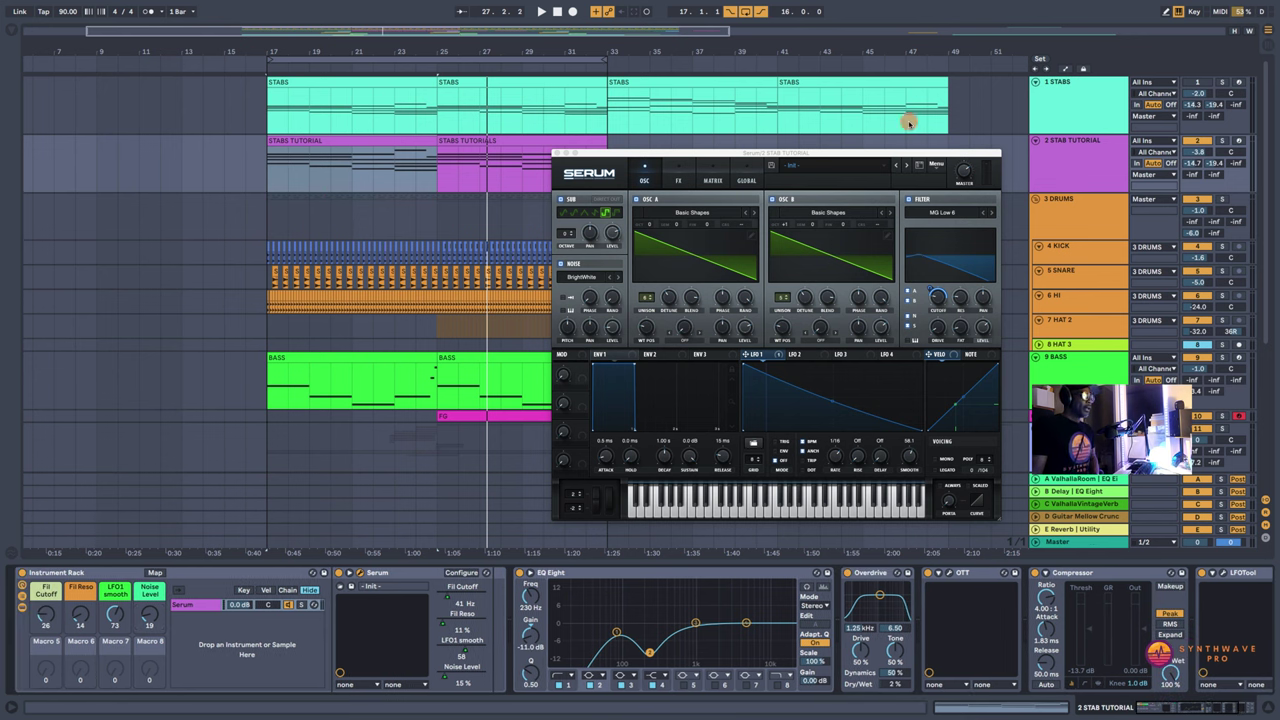
Step: Show automation in the arrangement and lower STAB TUTORIAL's Noise Level macro to 2 over the second clip, bars 25 to 33
click(1066, 70)
drag(757, 152, 909, 316)
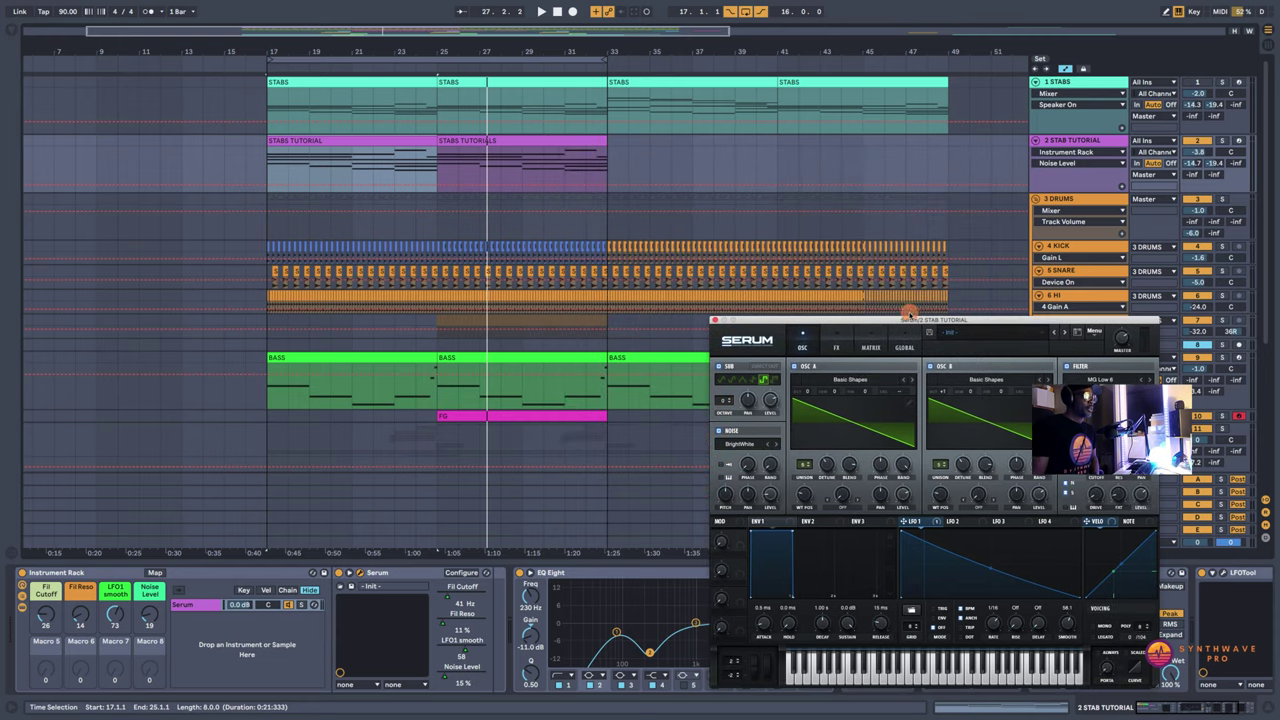
click(149, 608)
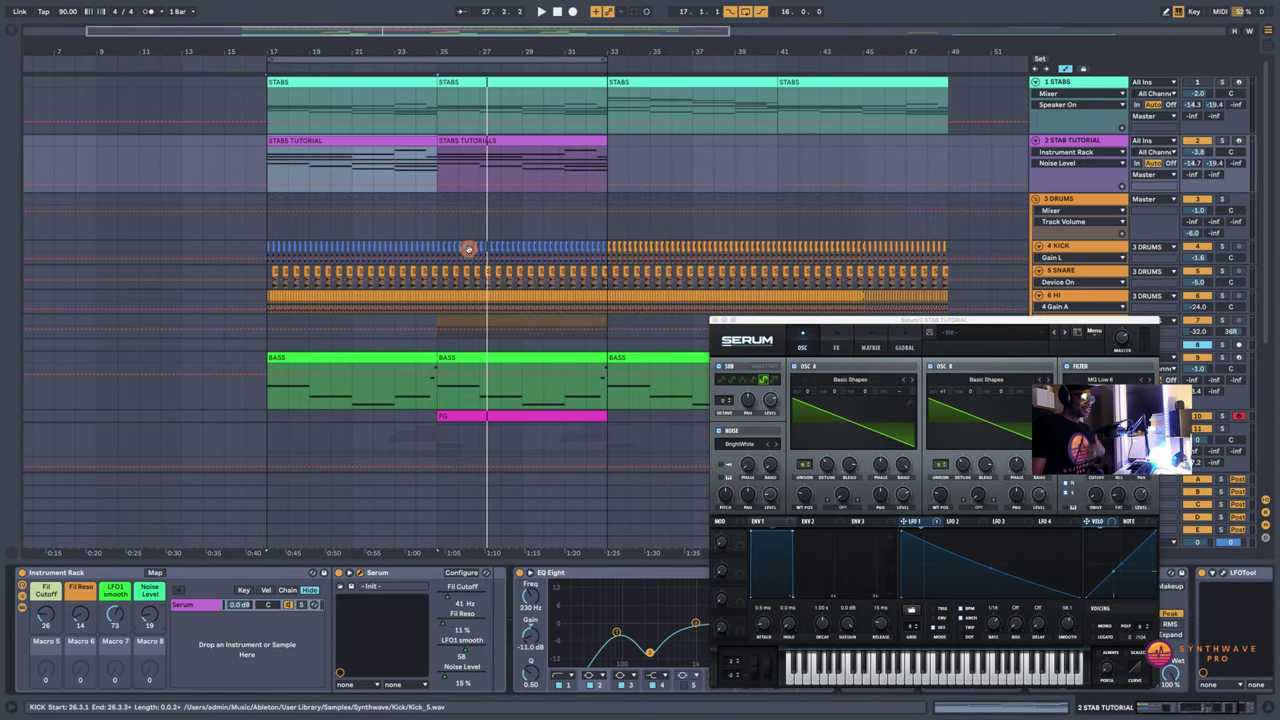
drag(437, 155, 588, 155)
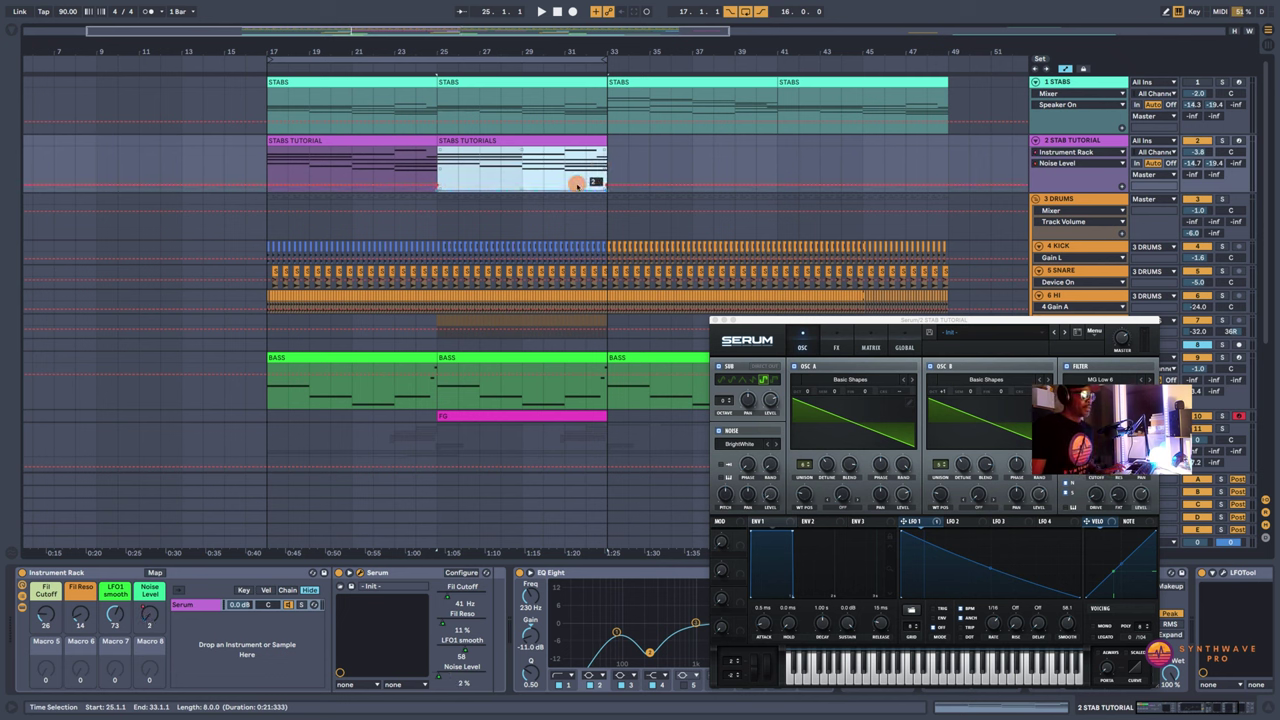
Step: Solo STAB TUTORIAL and lower its Fil Cutoff macro automation to 21 over the second clip, bars 25 to 33
click(1222, 141)
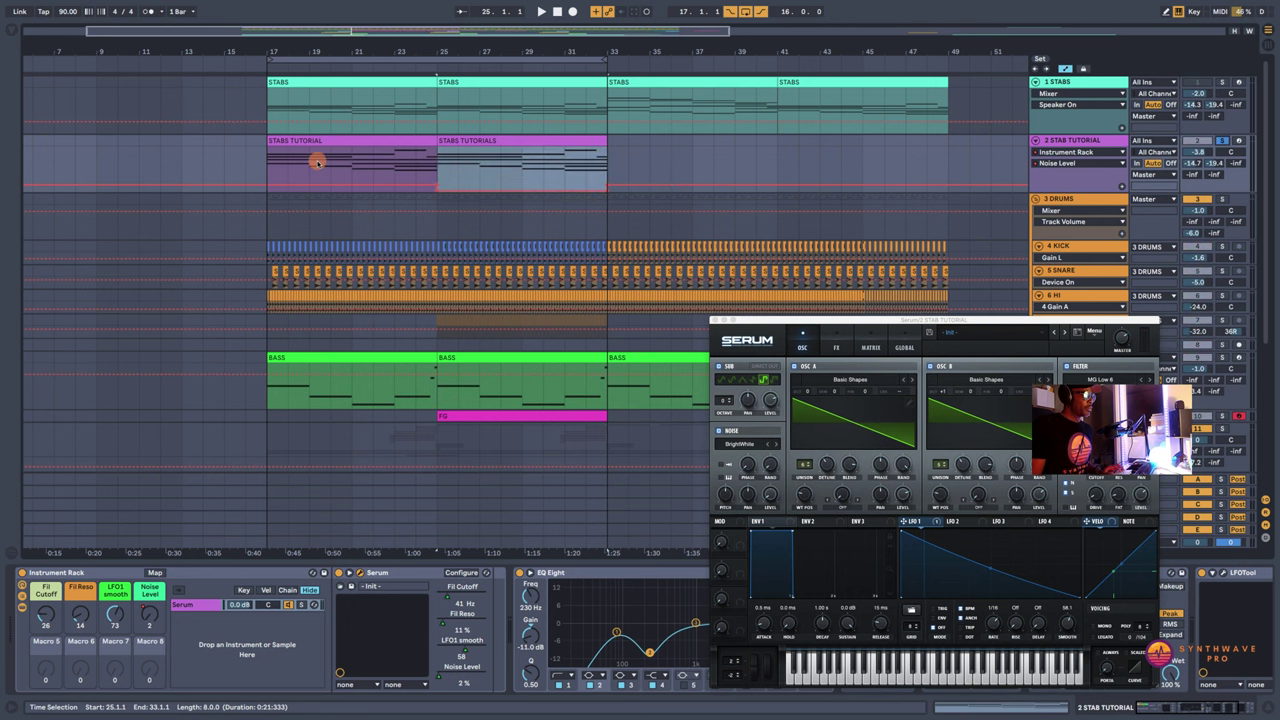
drag(289, 158, 425, 162)
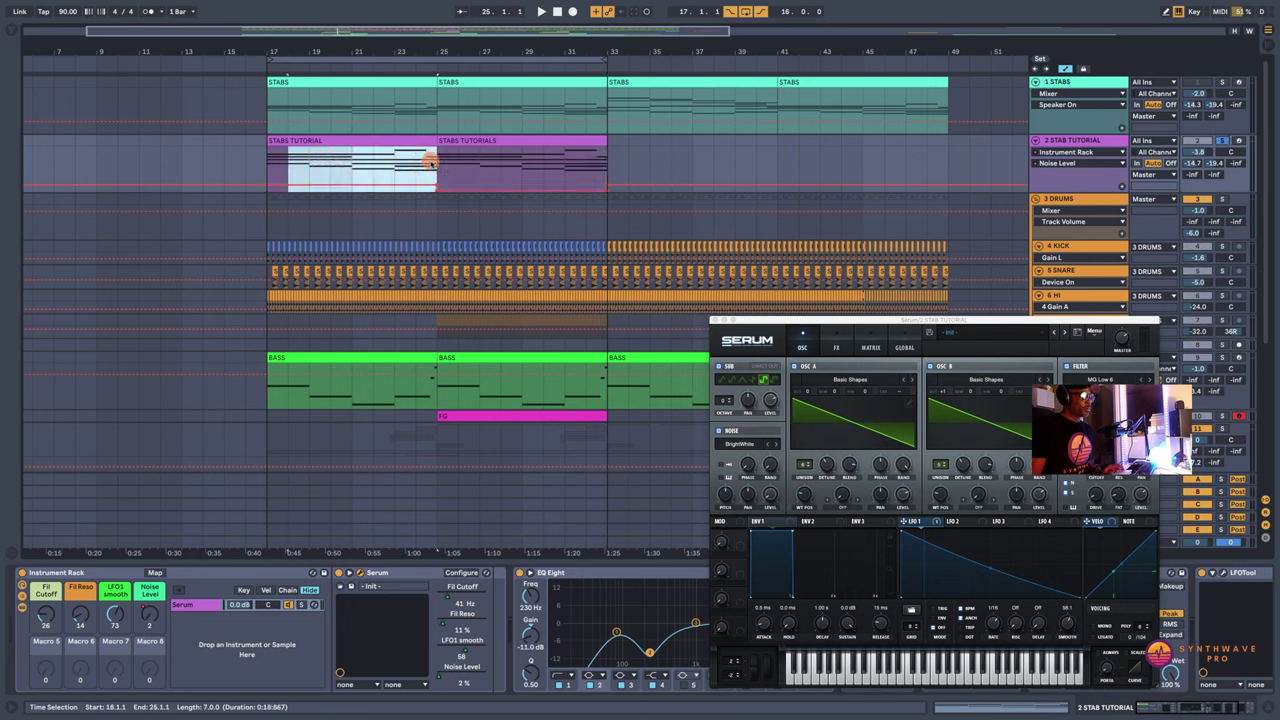
click(437, 155)
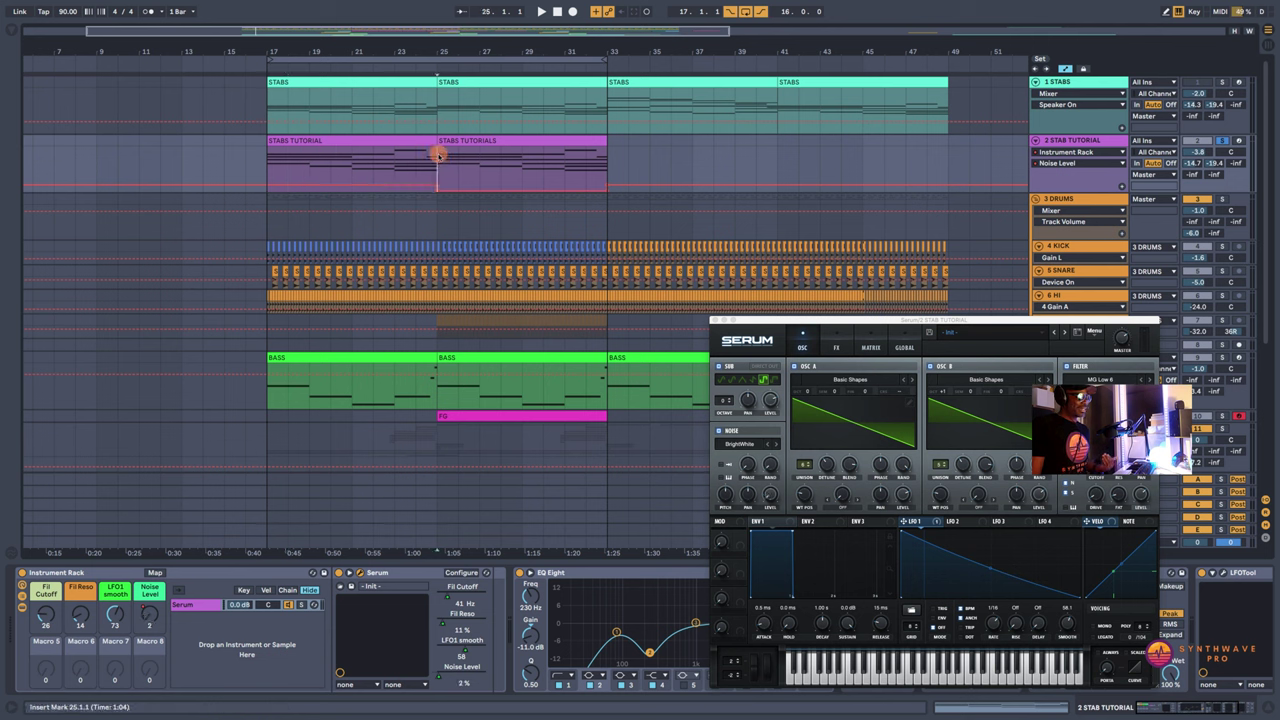
drag(465, 157, 593, 159)
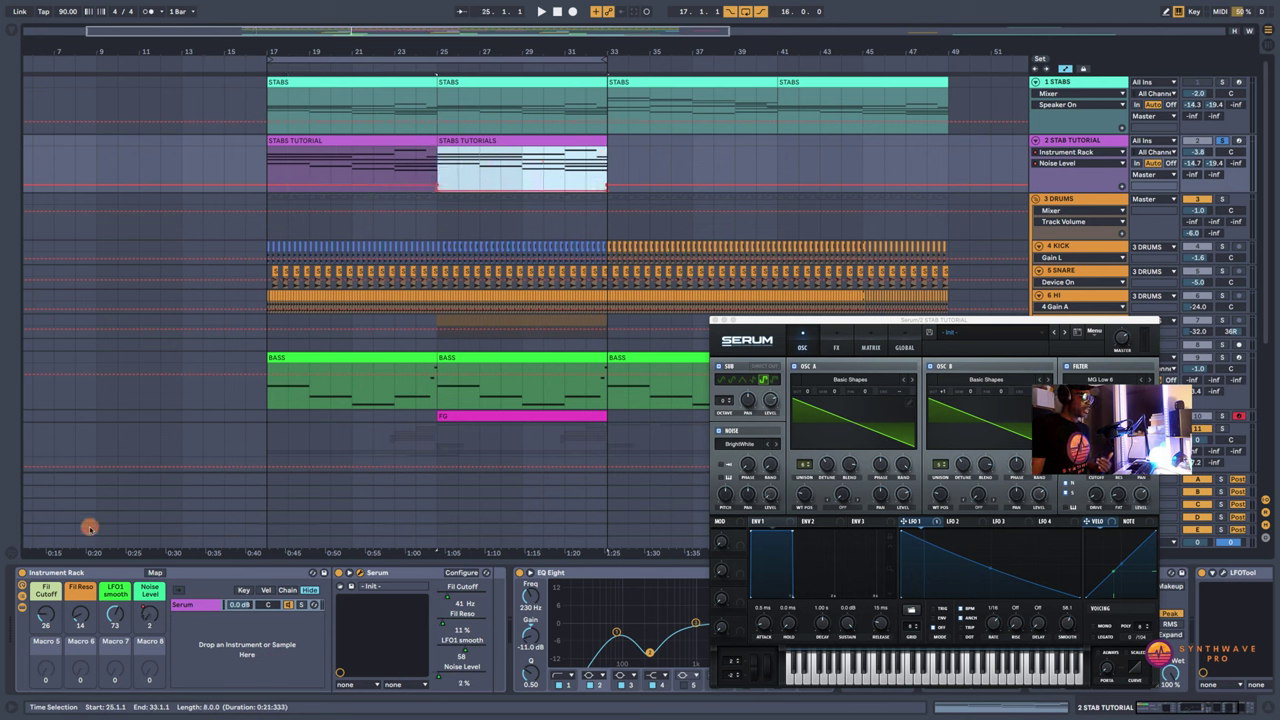
click(44, 611)
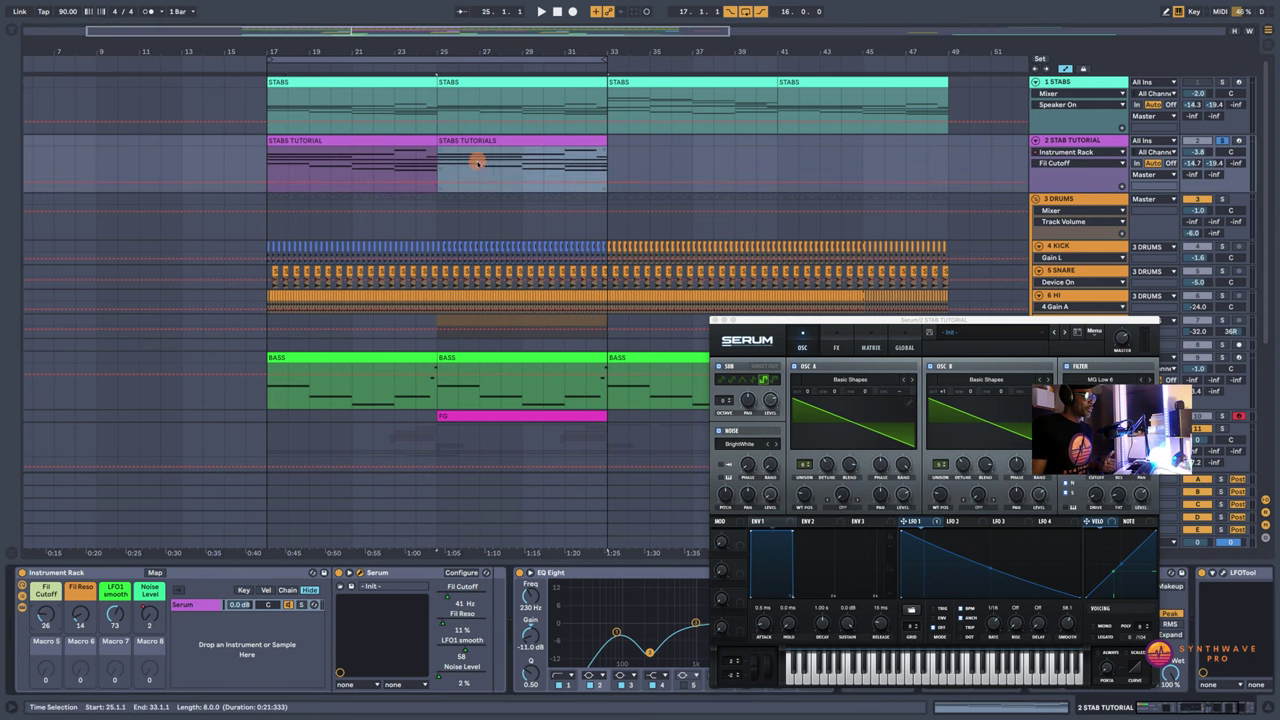
drag(434, 152, 604, 152)
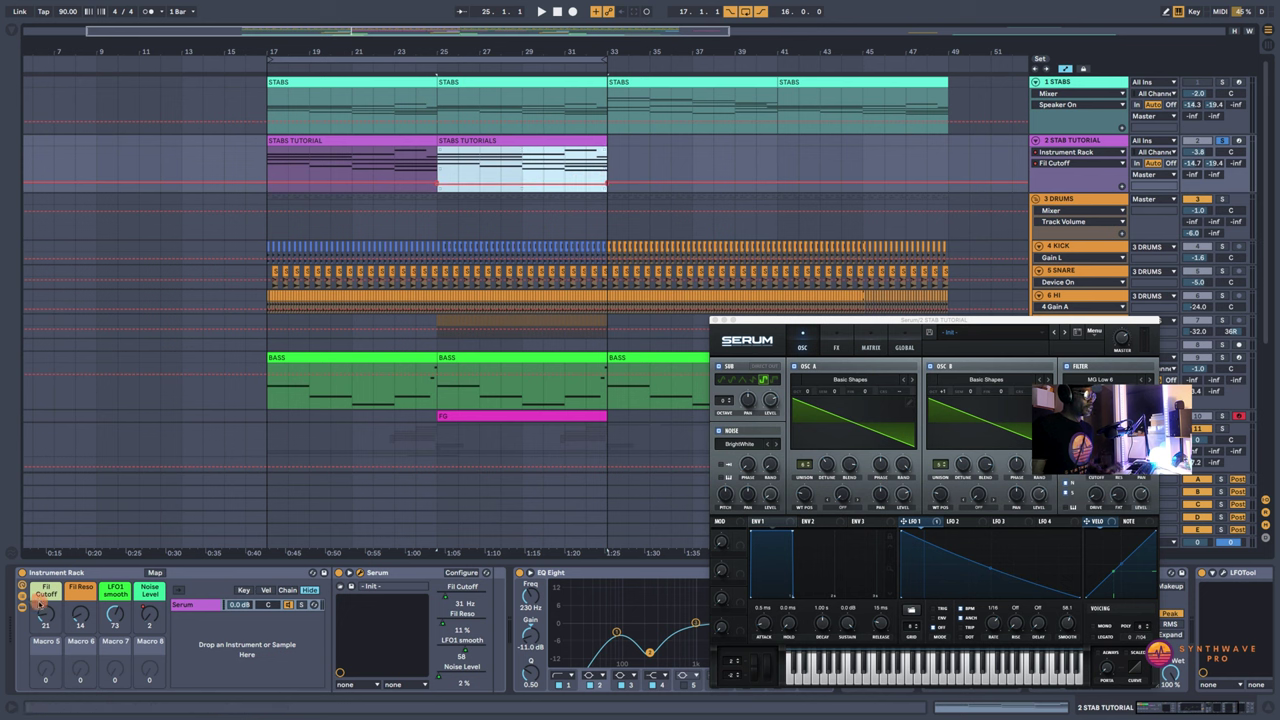
Step: Enlarge the STAB TUTORIAL track, lower the second clip's Fil Cutoff automation to 19 and audition the change across bar 25
click(374, 158)
key(space)
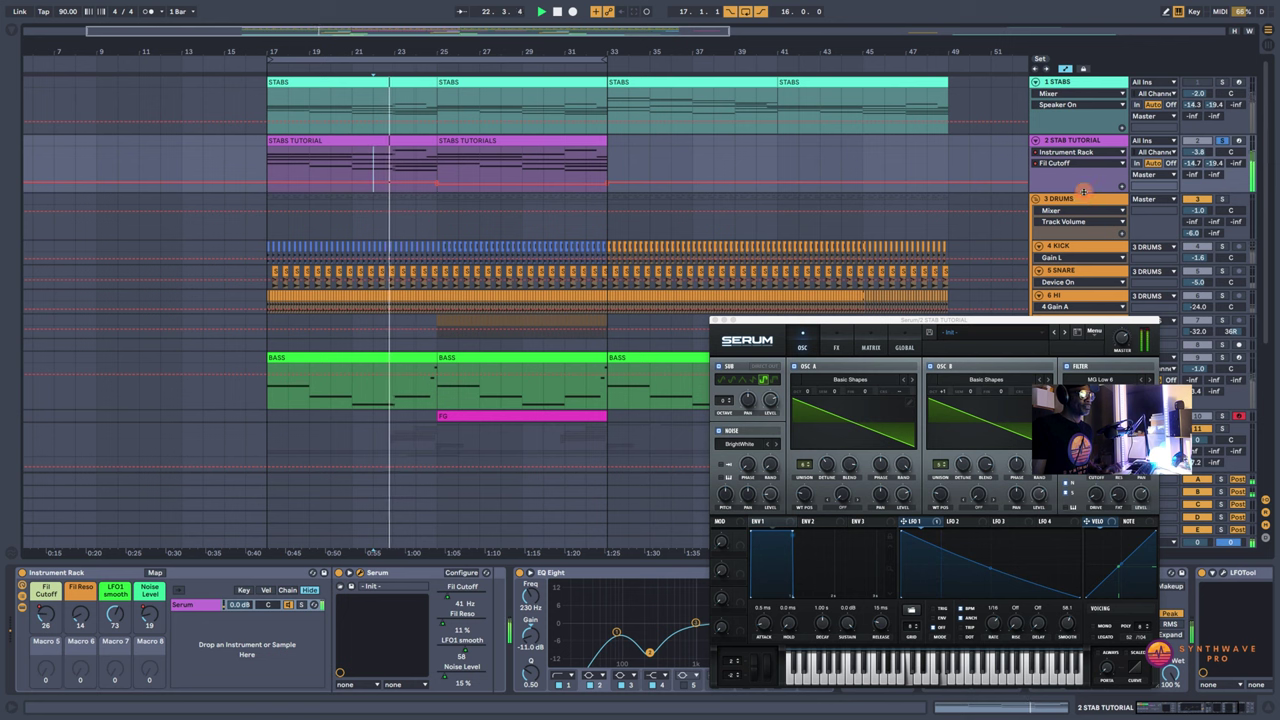
drag(1079, 190, 1079, 246)
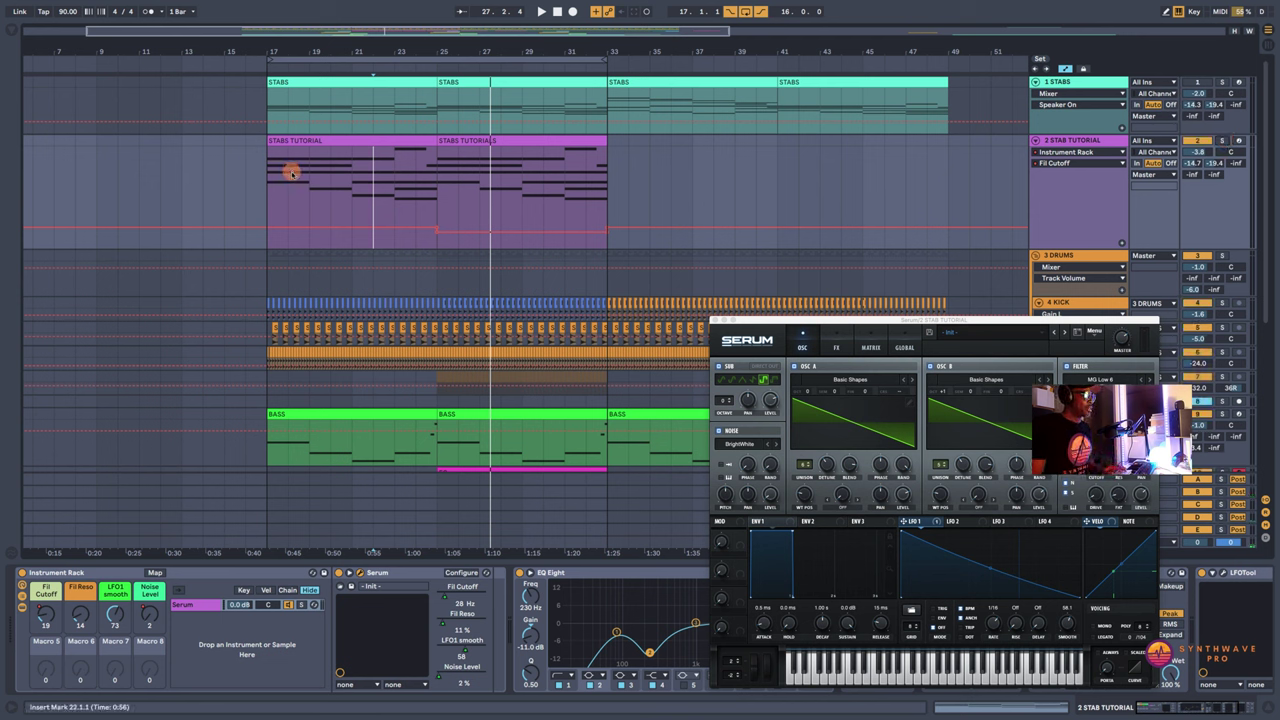
drag(349, 175, 497, 179)
key(space)
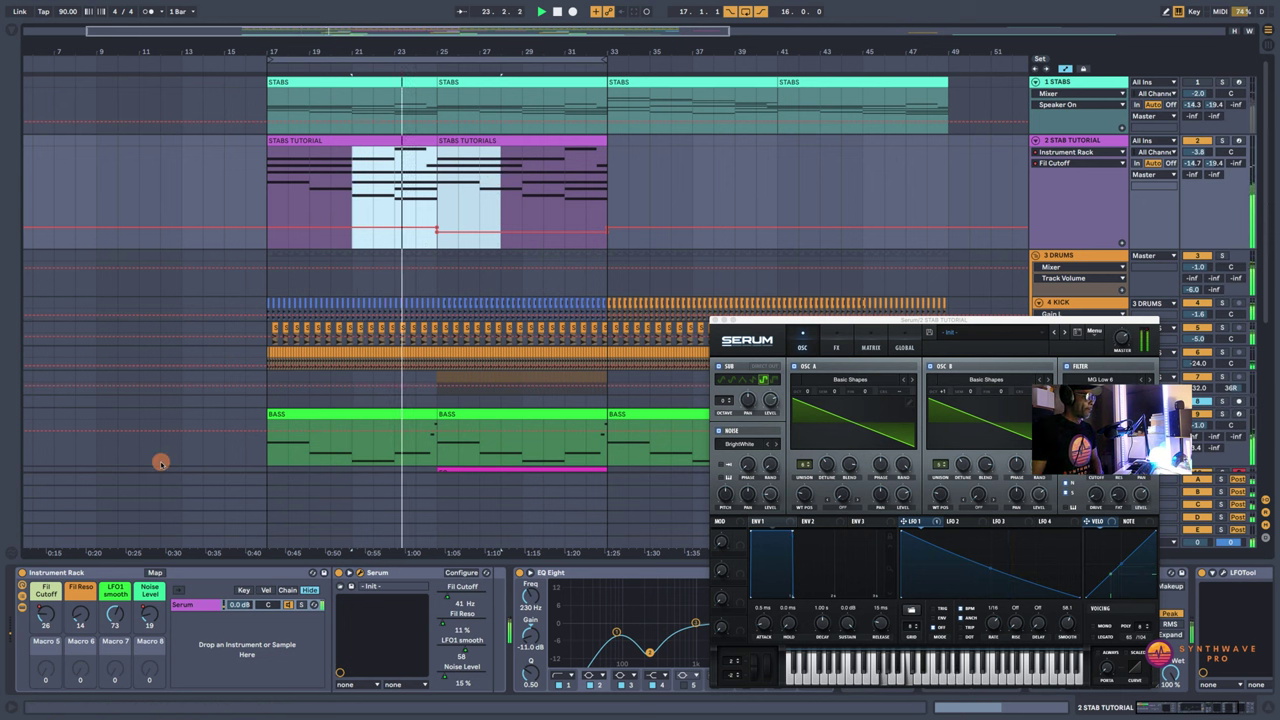
Step: Review the Noise Level automation during playback and lower the second clip's Fil Cutoff automation to 17
click(45, 617)
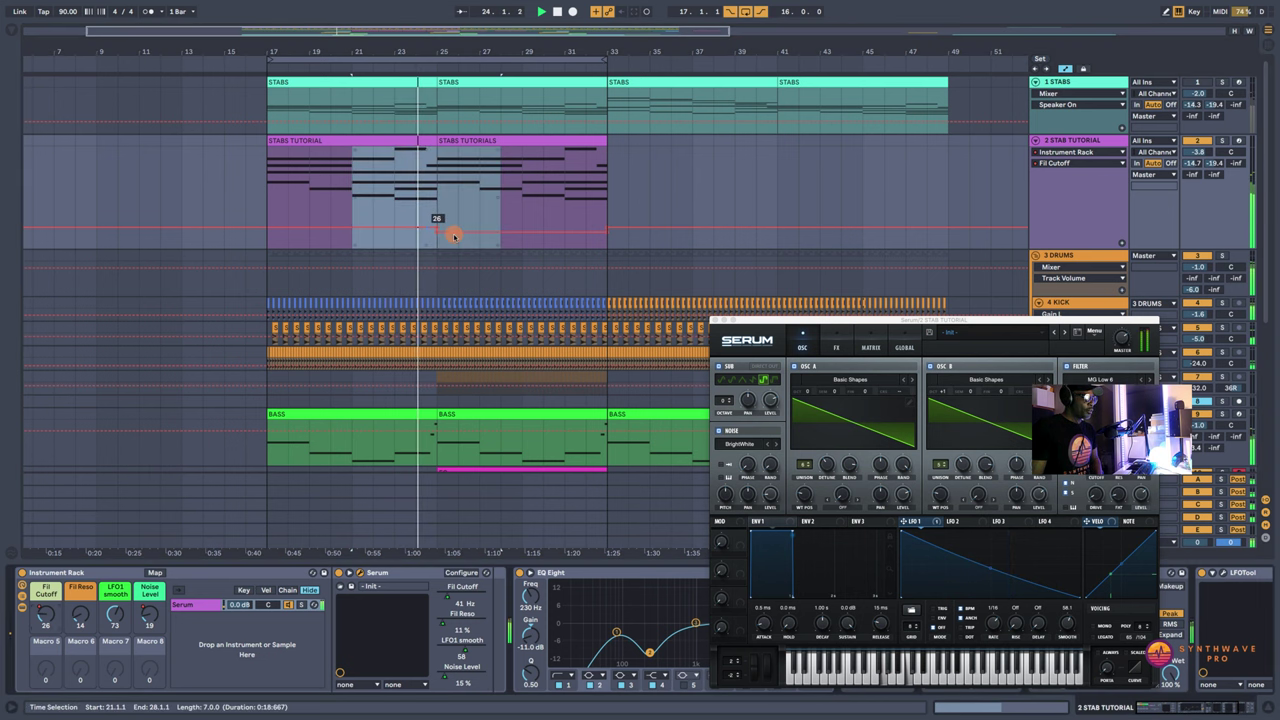
click(149, 617)
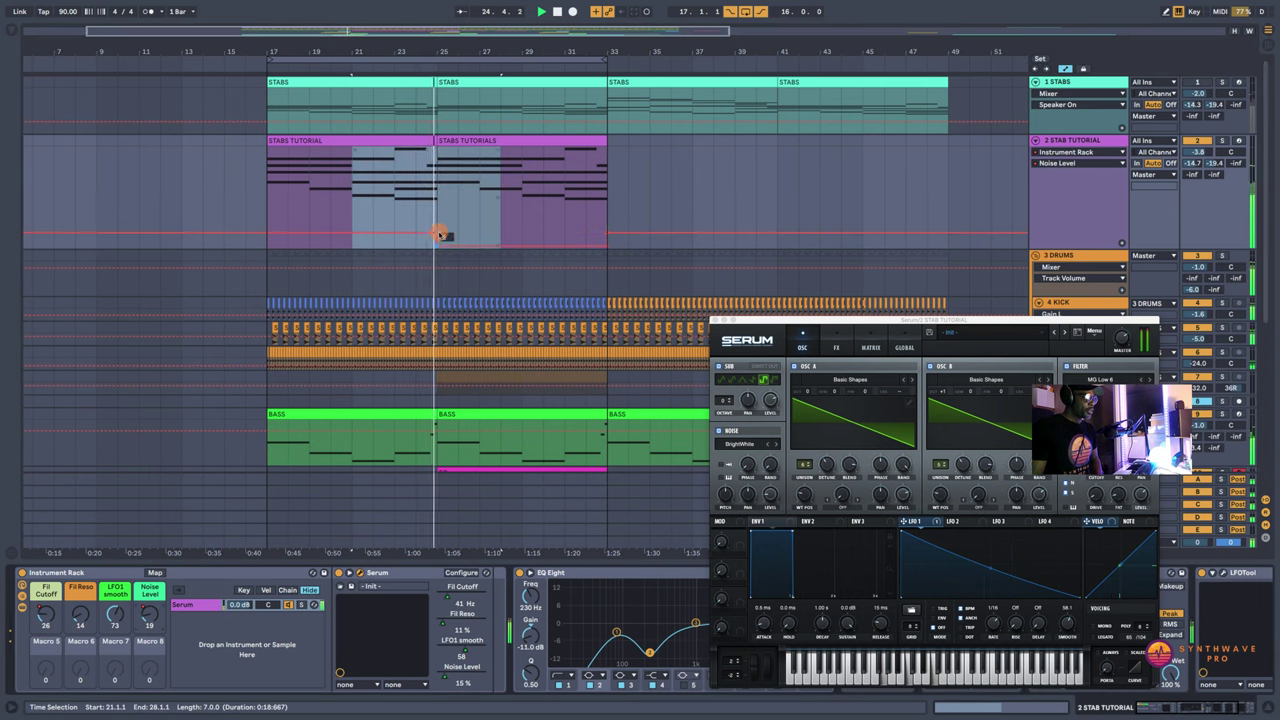
drag(444, 247, 574, 250)
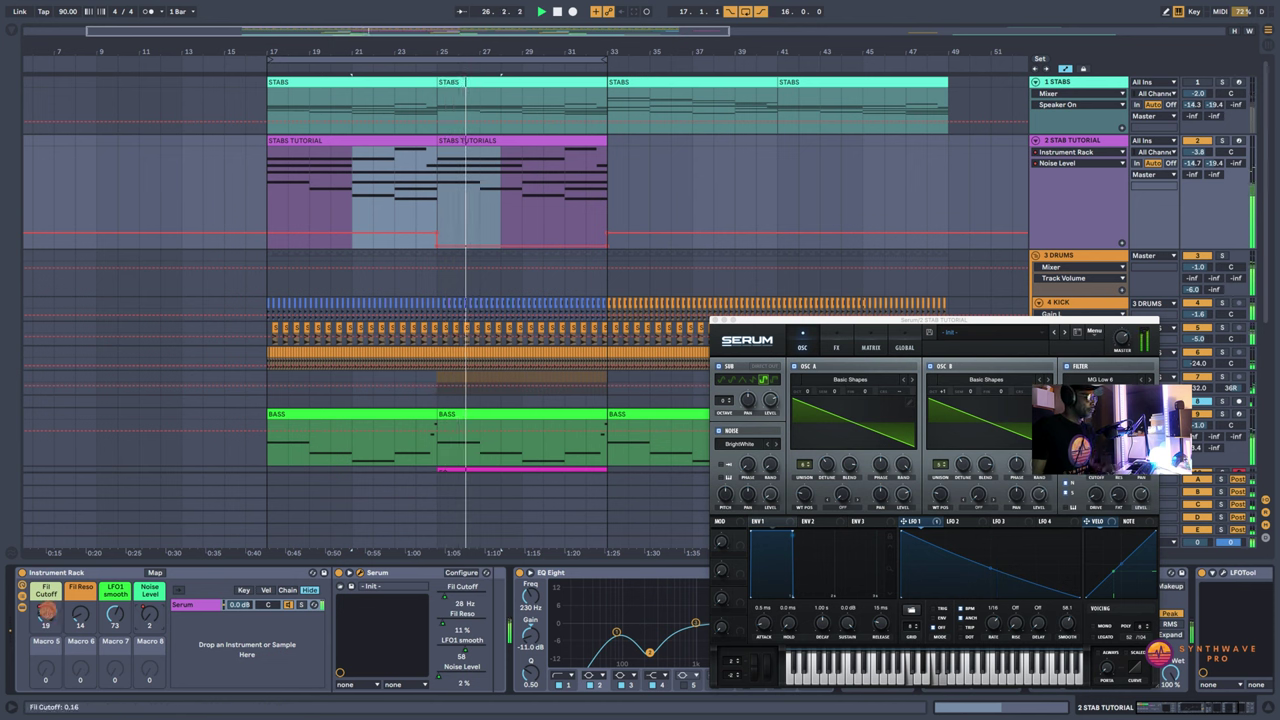
click(45, 615)
drag(526, 230, 524, 234)
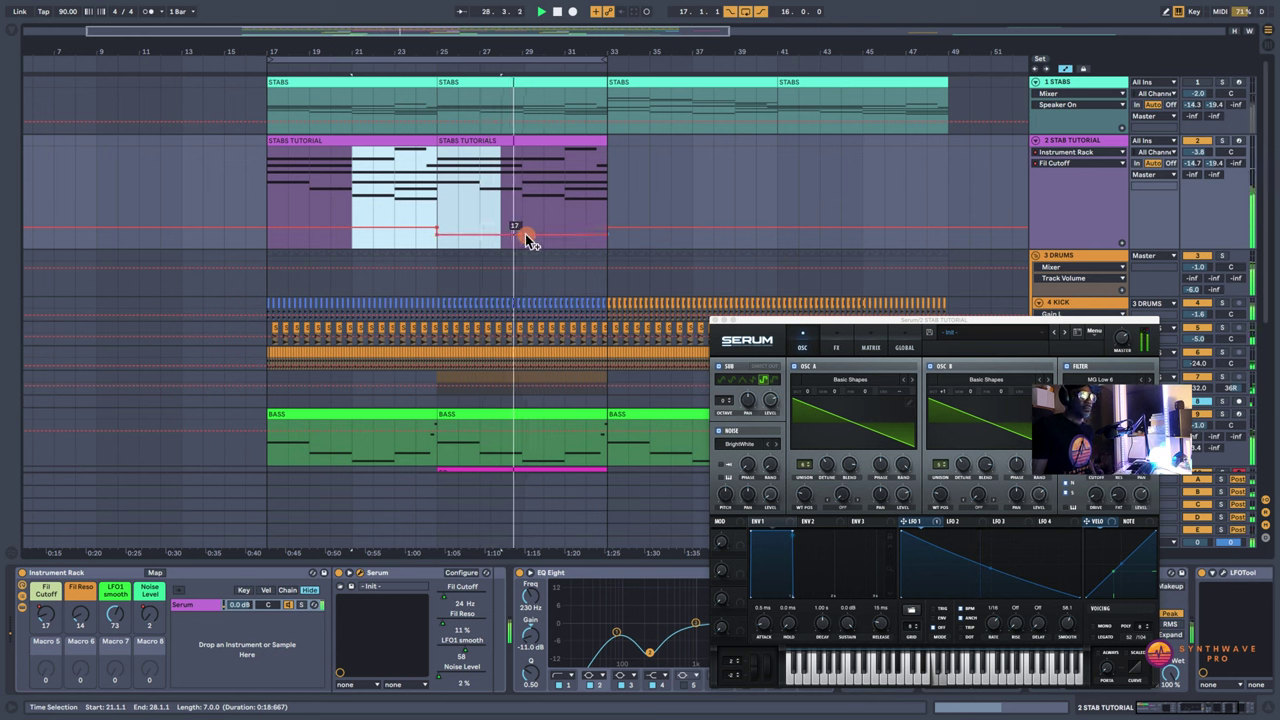